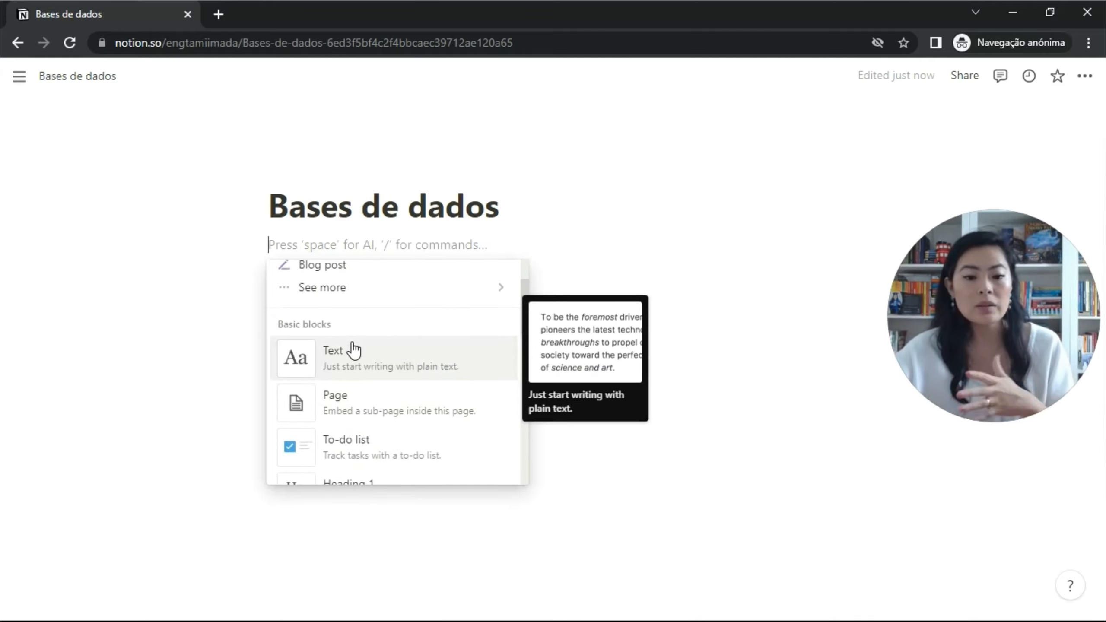
Scroll the insert menu down to the Database options: Table, Board, Gallery and List views.
scroll(354, 349, down, 7)
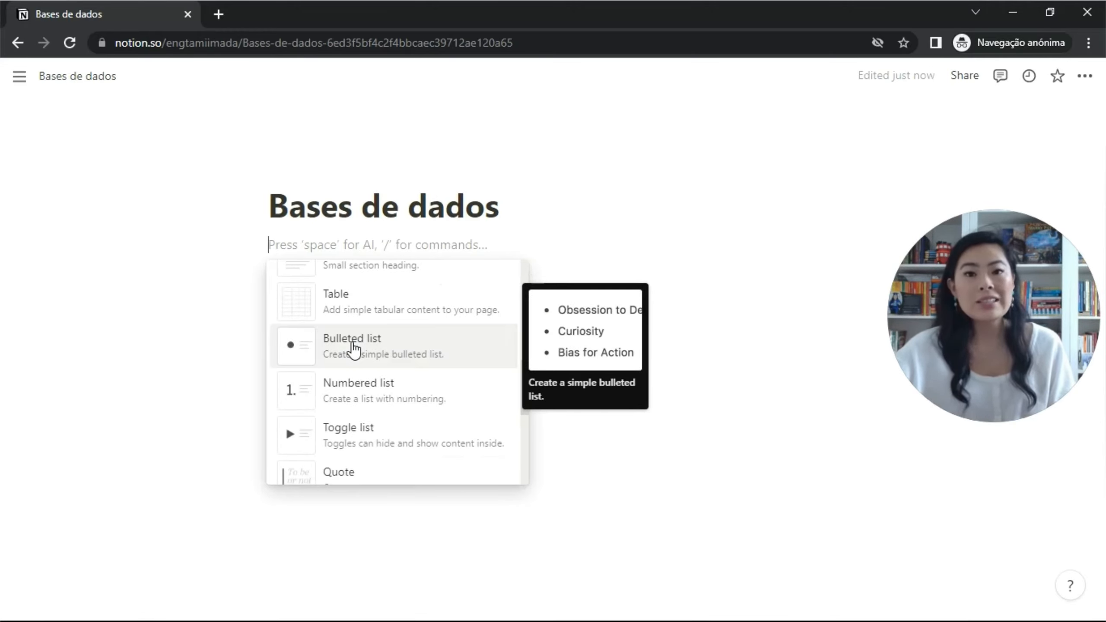
scroll(353, 349, down, 8)
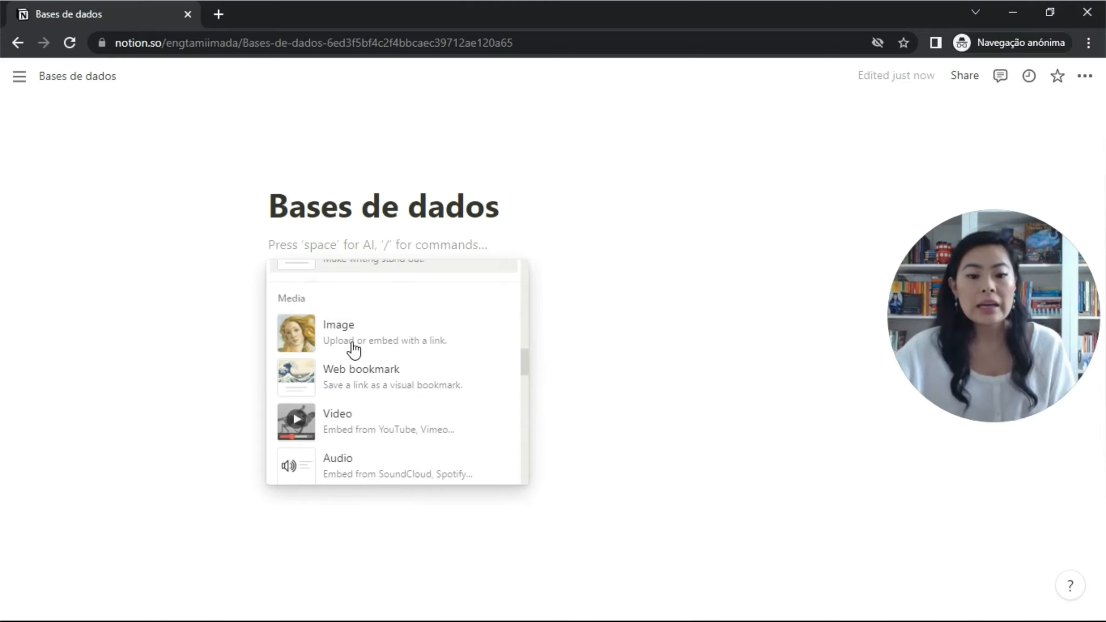
scroll(353, 349, down, 5)
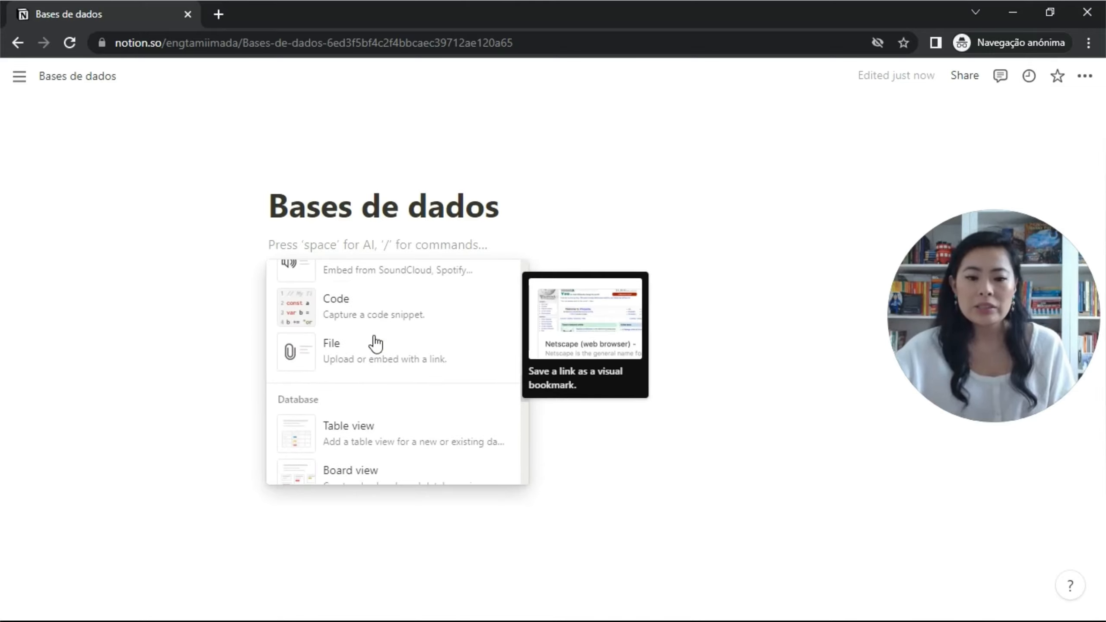
scroll(375, 345, down, 2)
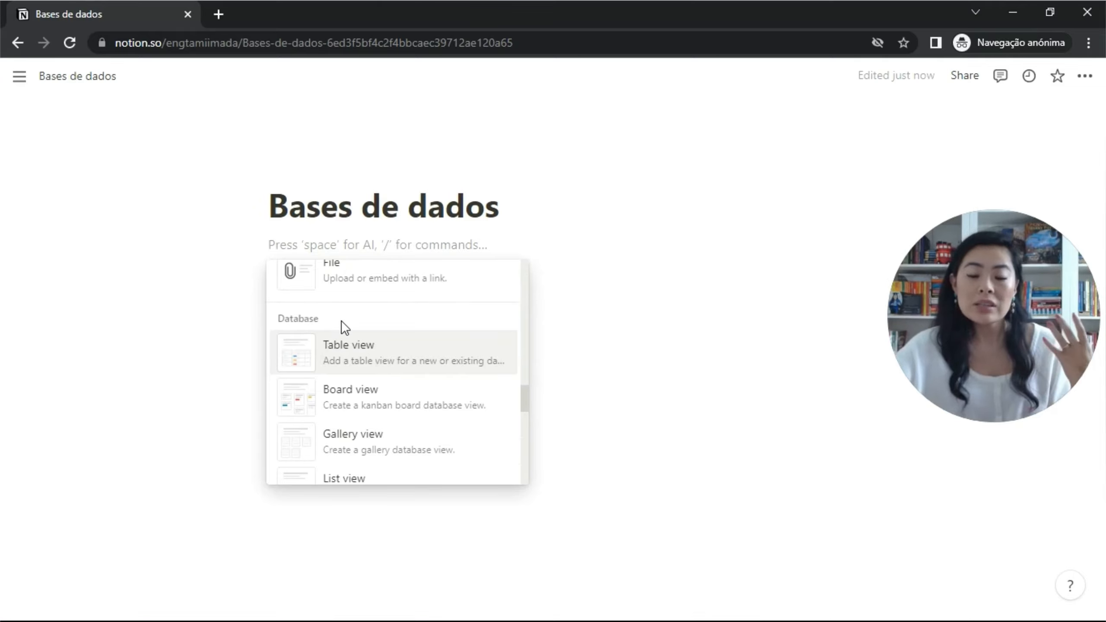
mouse_move(346, 341)
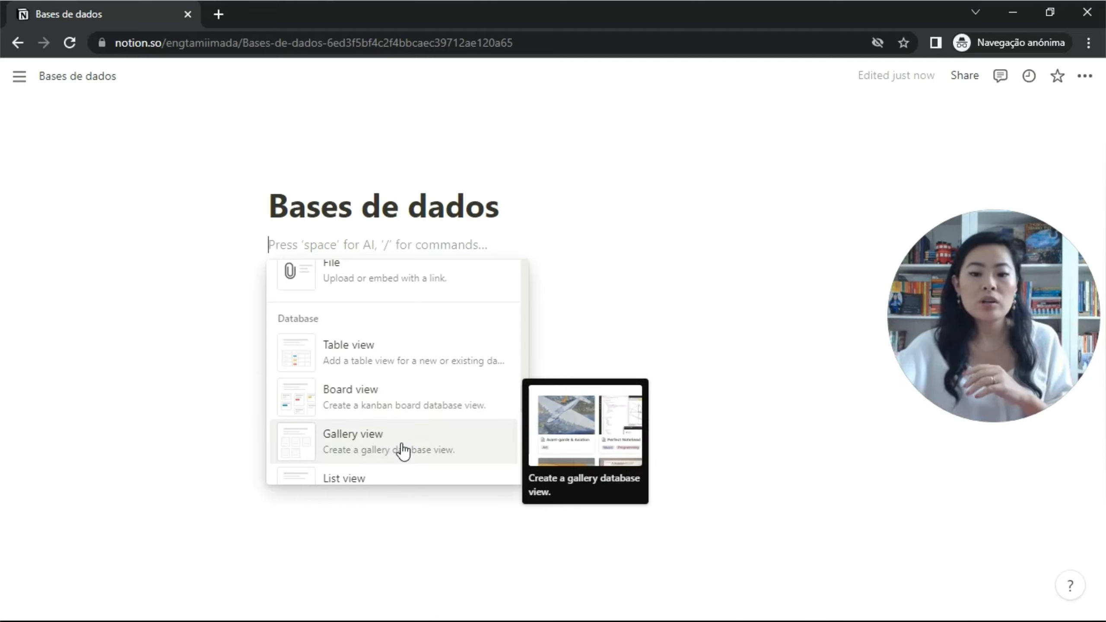
scroll(403, 451, down, 2)
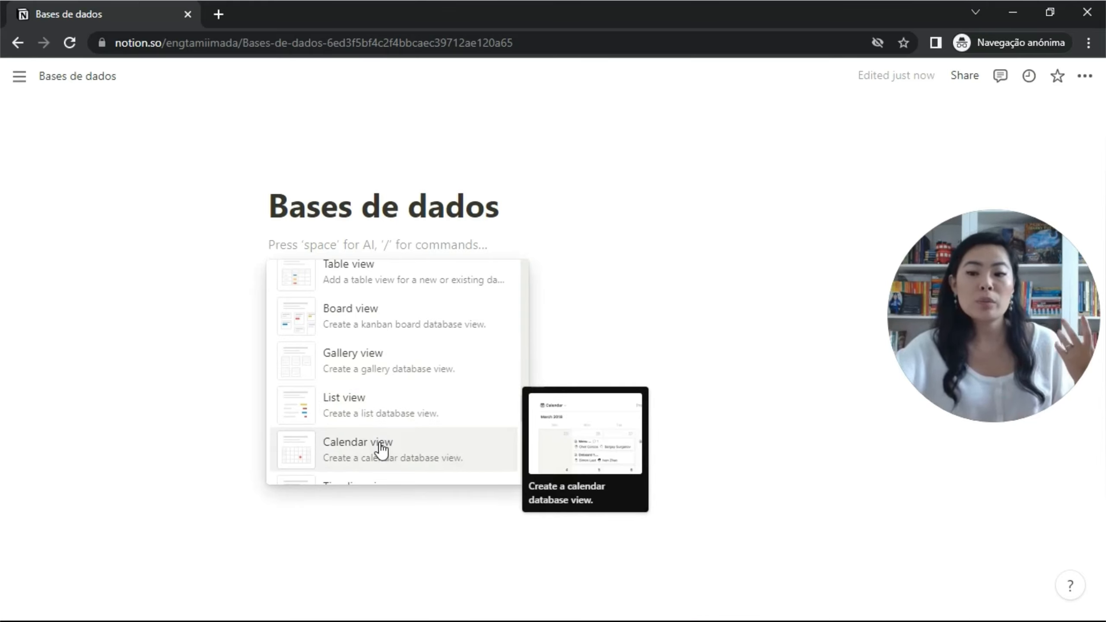
scroll(382, 449, down, 3)
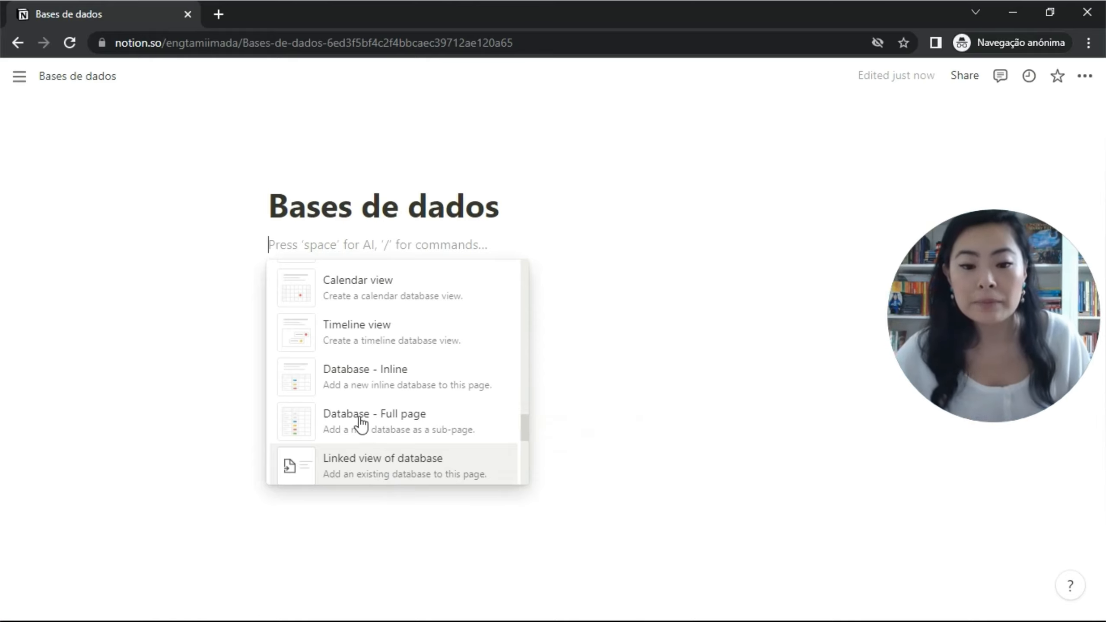
scroll(353, 425, down, 2)
scroll(356, 416, up, 2)
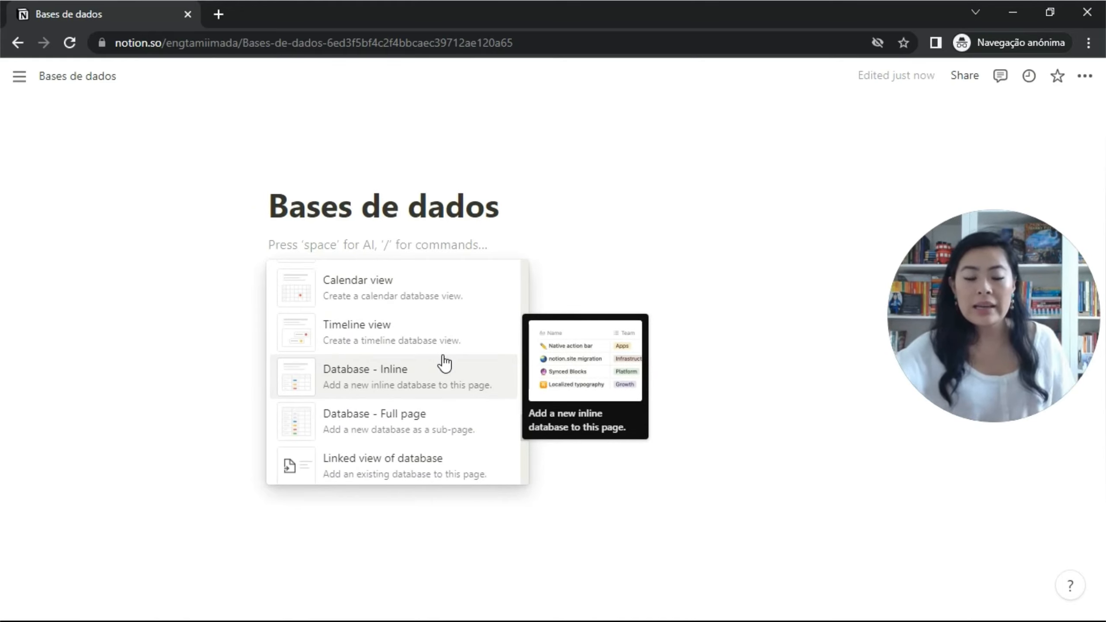
scroll(444, 363, up, 5)
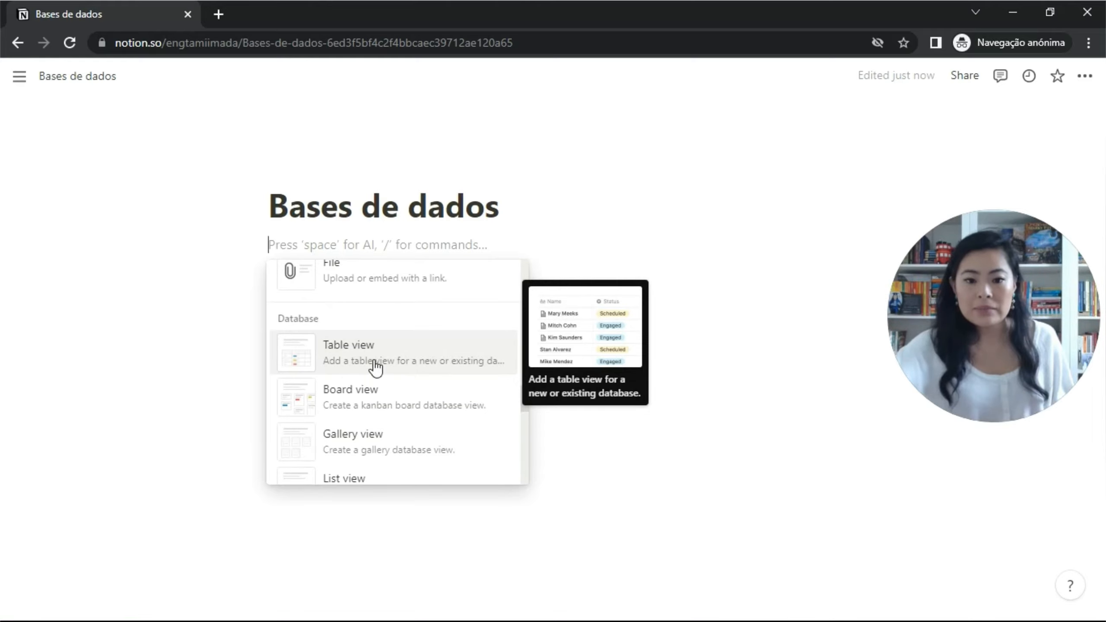
Insert a Table view block backed by a brand-new database with Name and Tags columns.
click(374, 364)
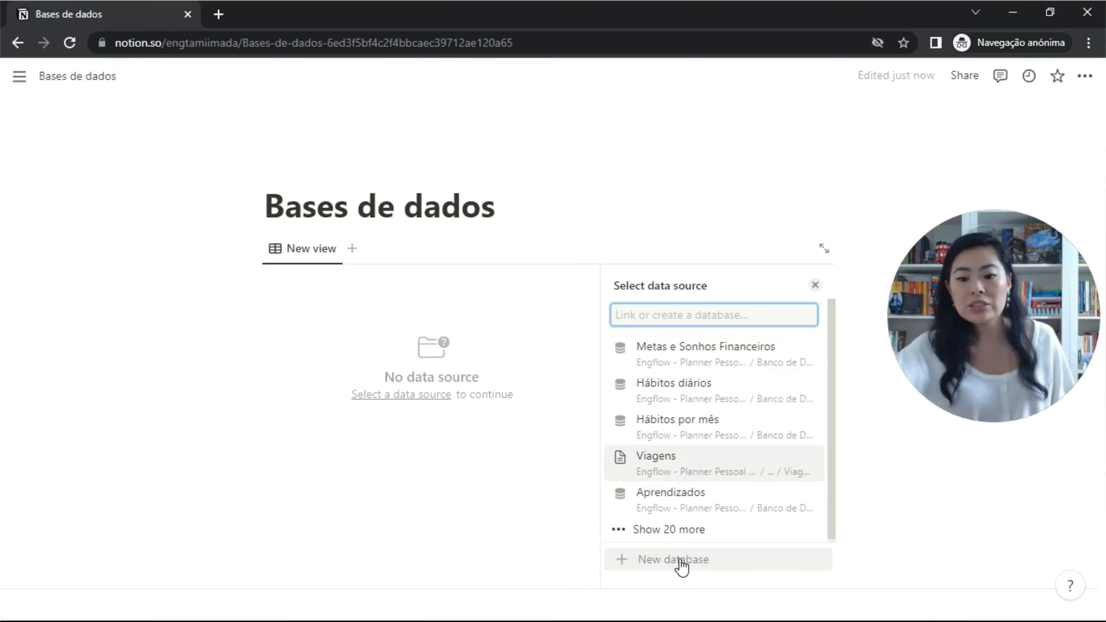
click(680, 562)
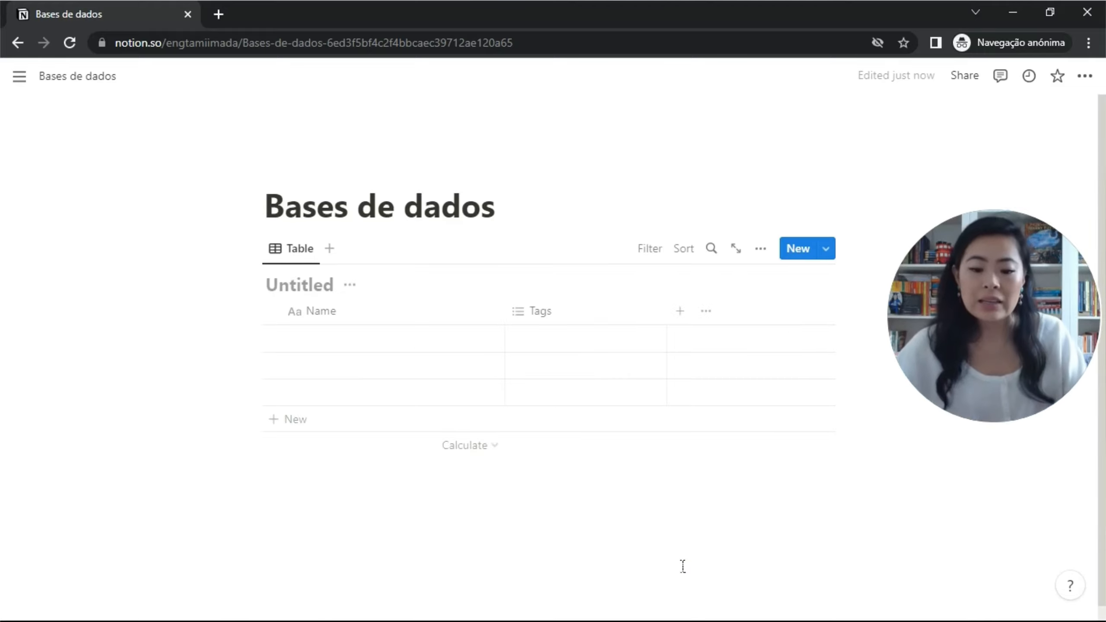
Rename the Untitled table to 'Título da base de dados'.
text(T)
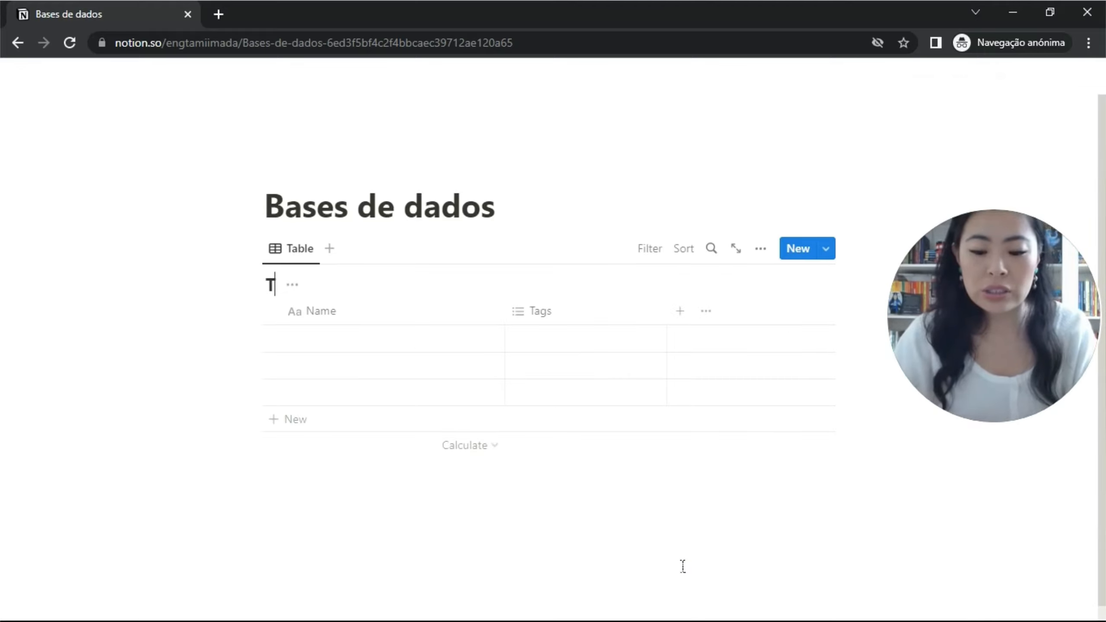
text(ítulo da )
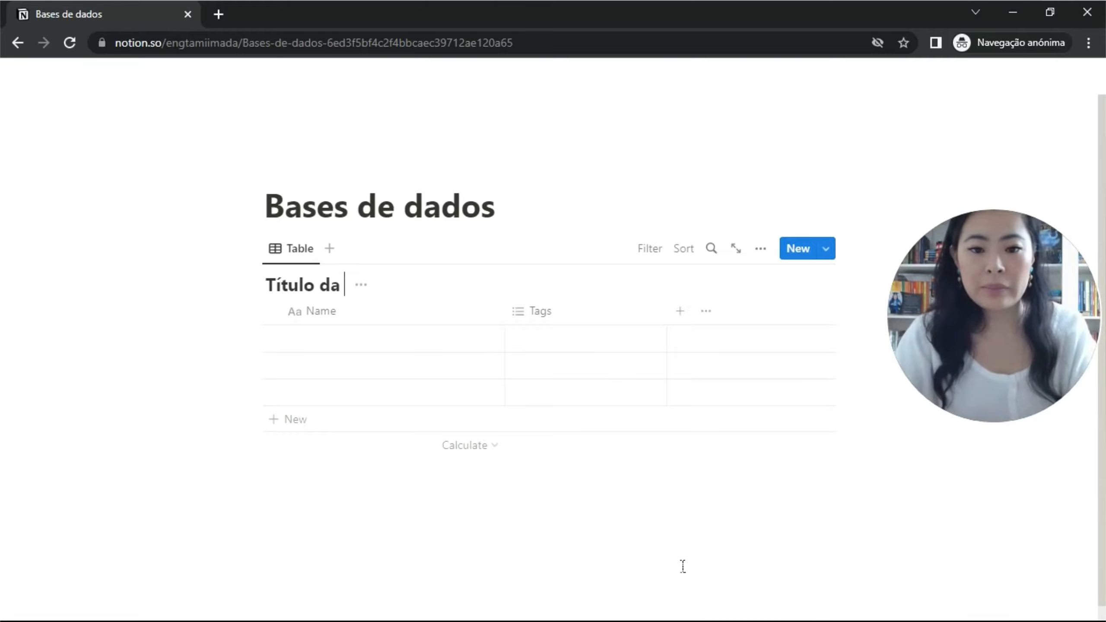
text(base de dados)
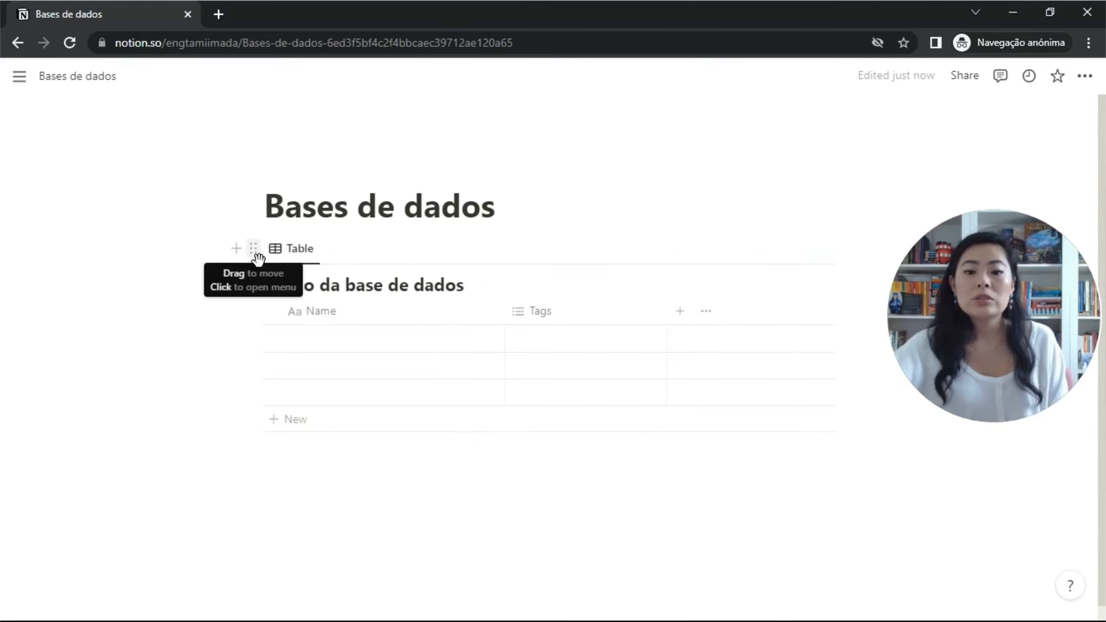
Turn the 'Título da base de dados' table into a full-page database, view it, then return to Bases de dados.
click(253, 253)
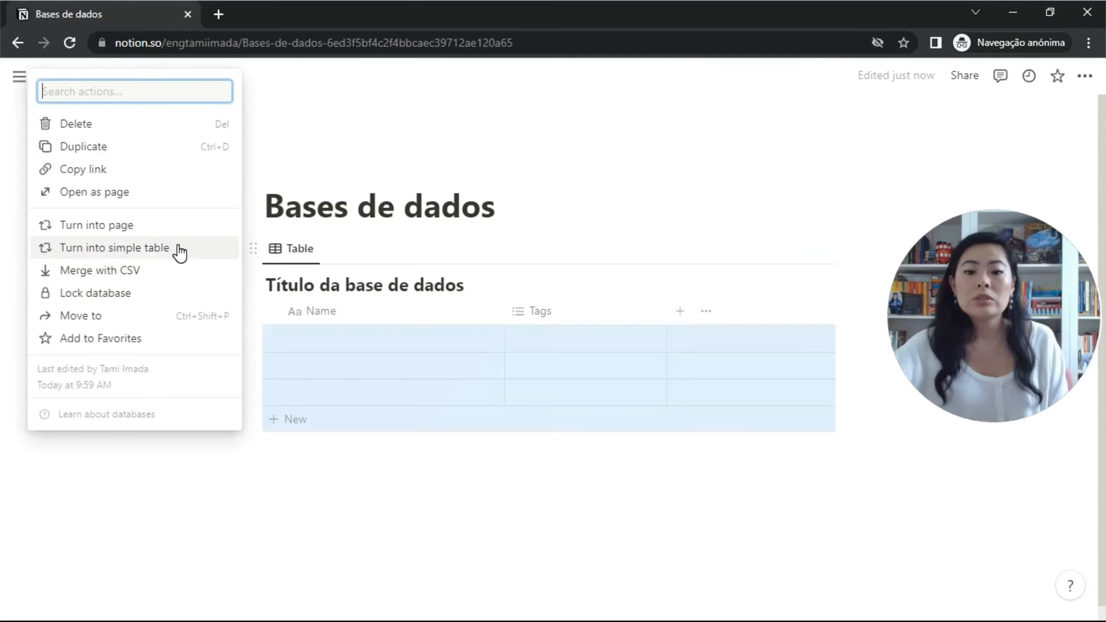
click(170, 231)
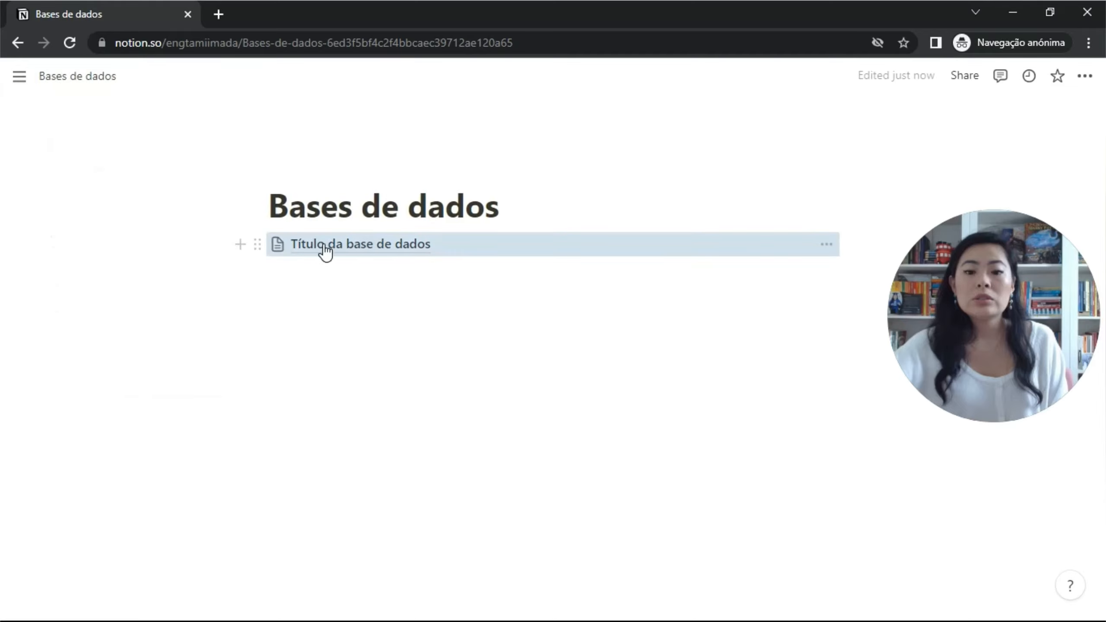
click(321, 251)
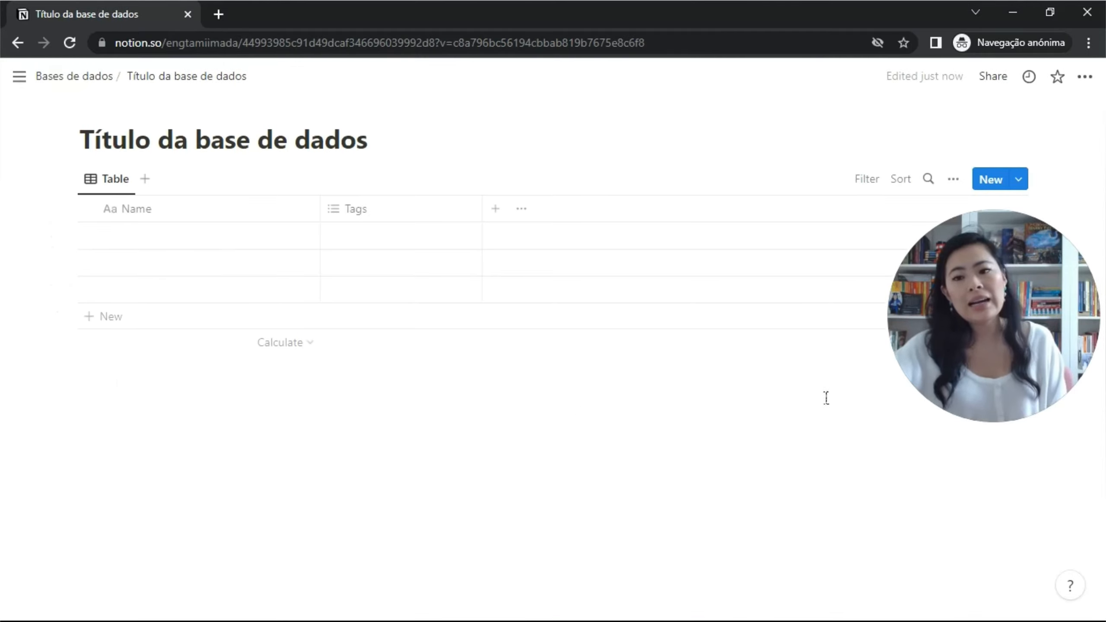
click(17, 42)
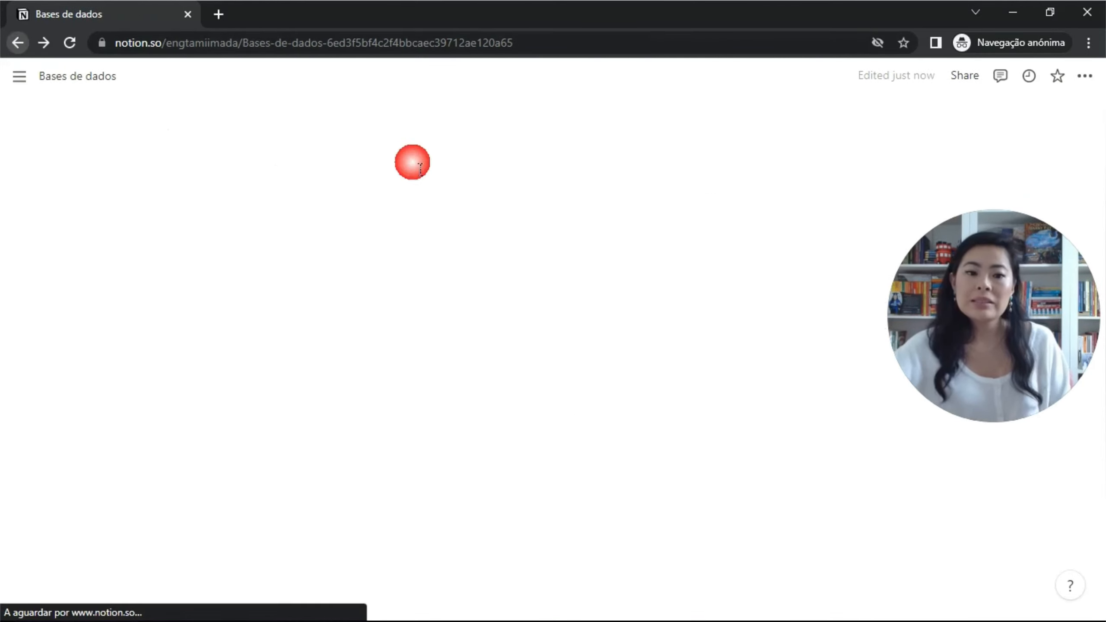
Convert the 'Título da base de dados' page link back into an inline table.
click(258, 244)
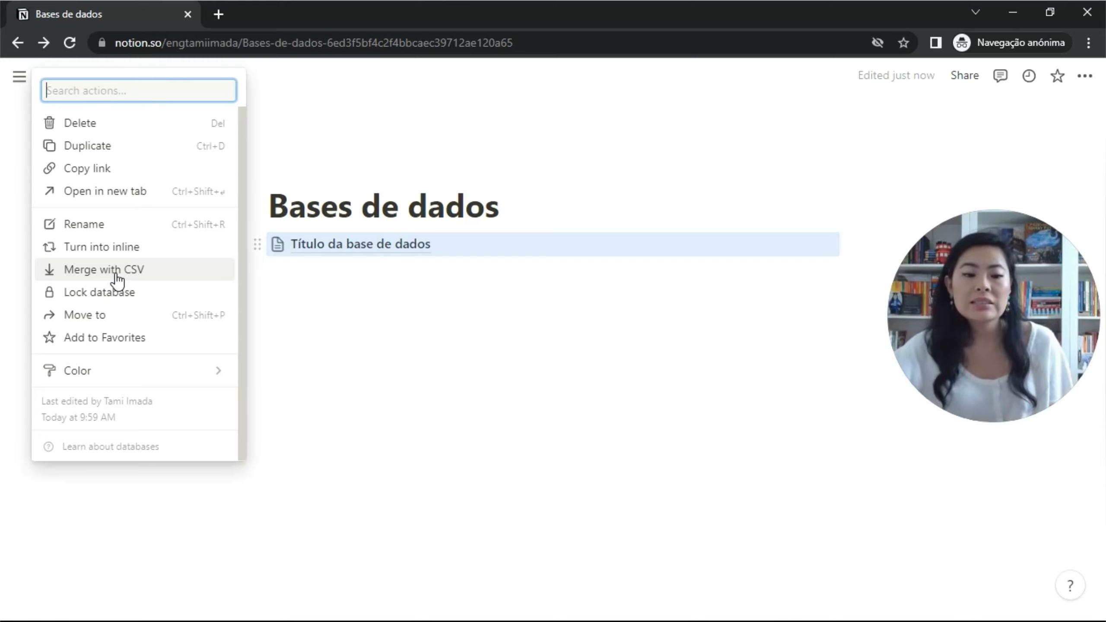
click(110, 248)
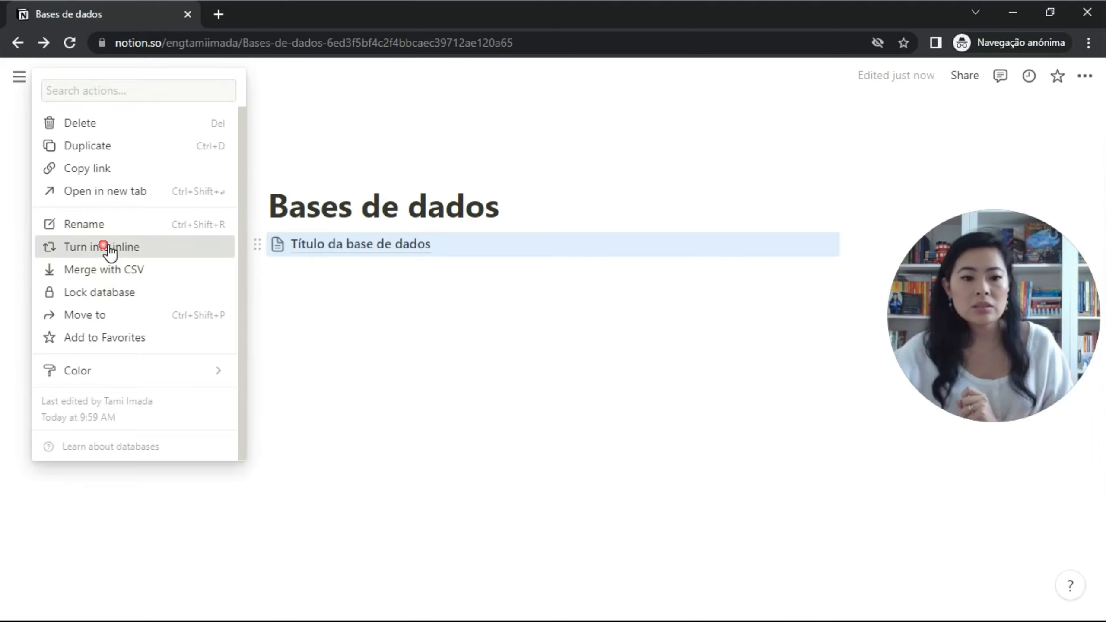
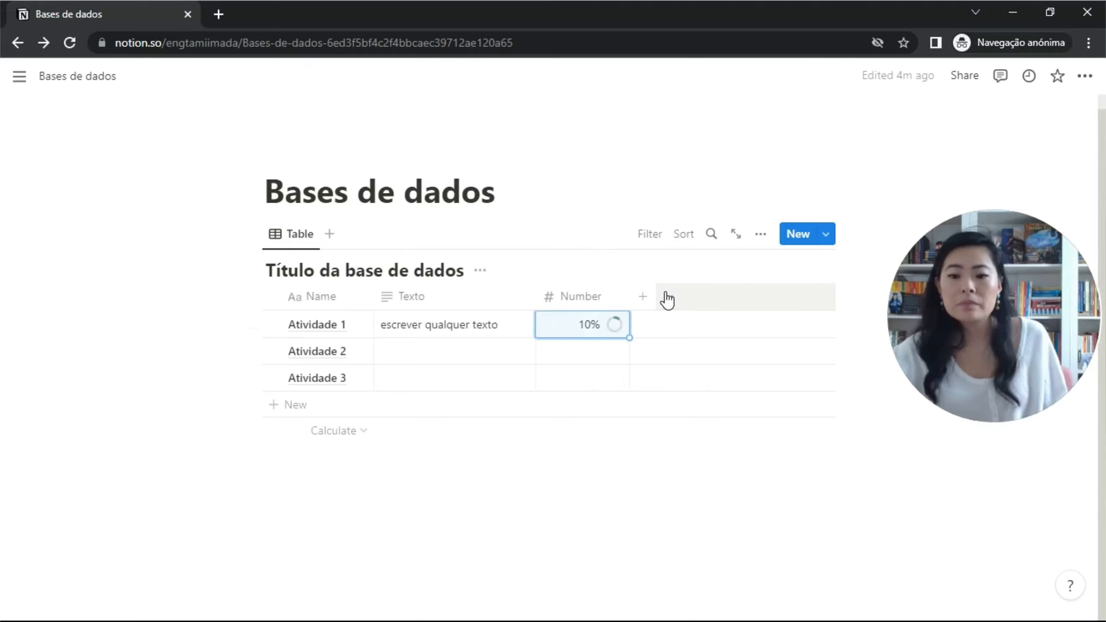
Add a Select column and tag Atividade 1 with a new option, Opção 1.
click(643, 297)
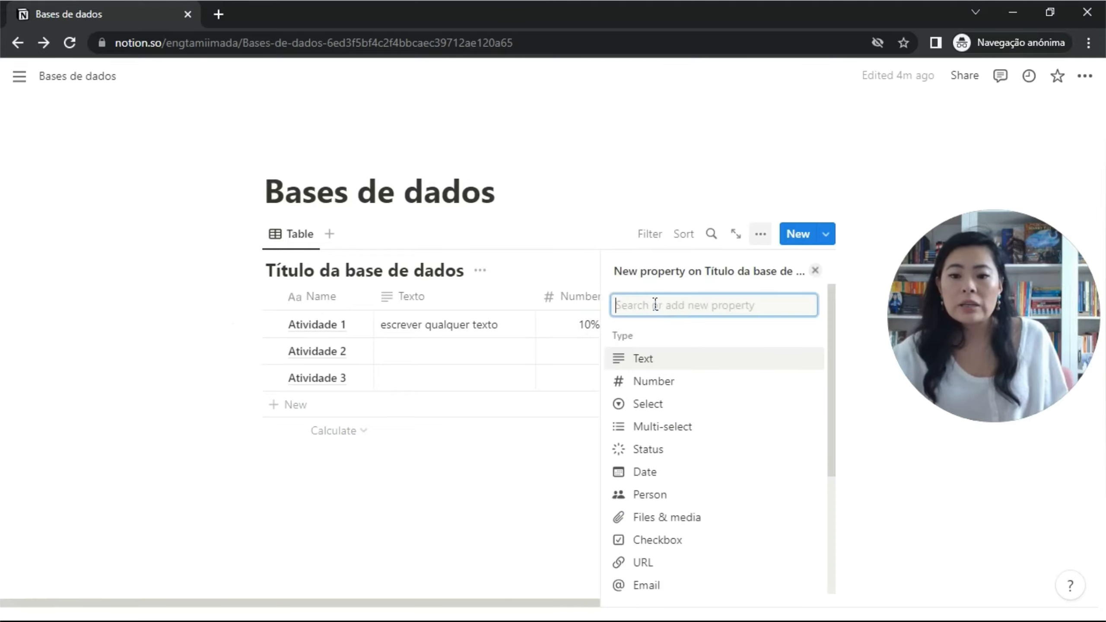
click(680, 408)
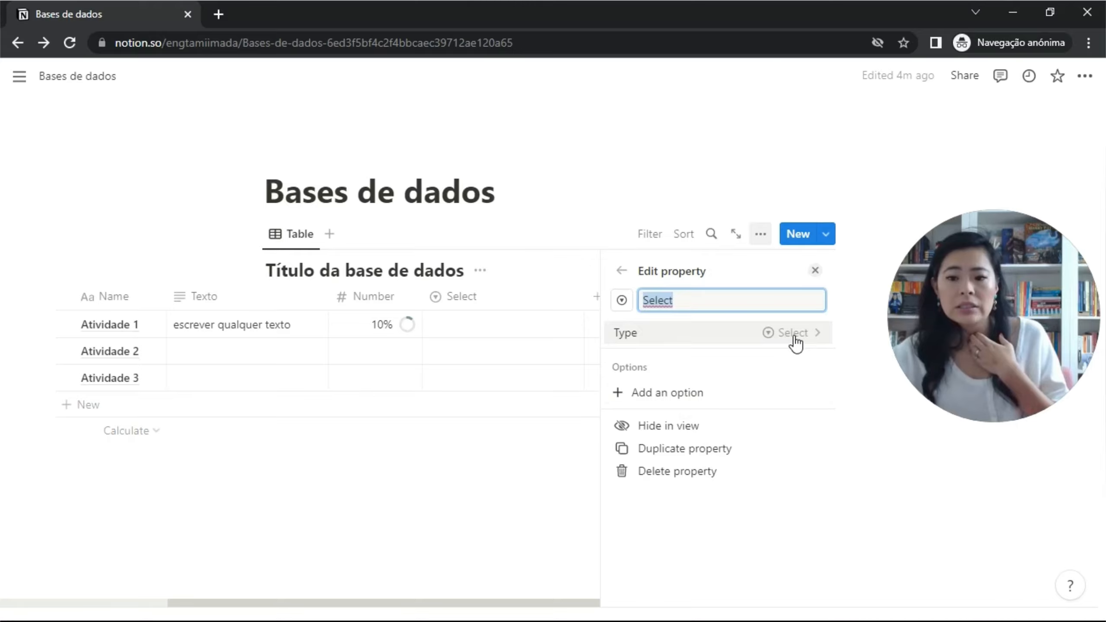
click(542, 301)
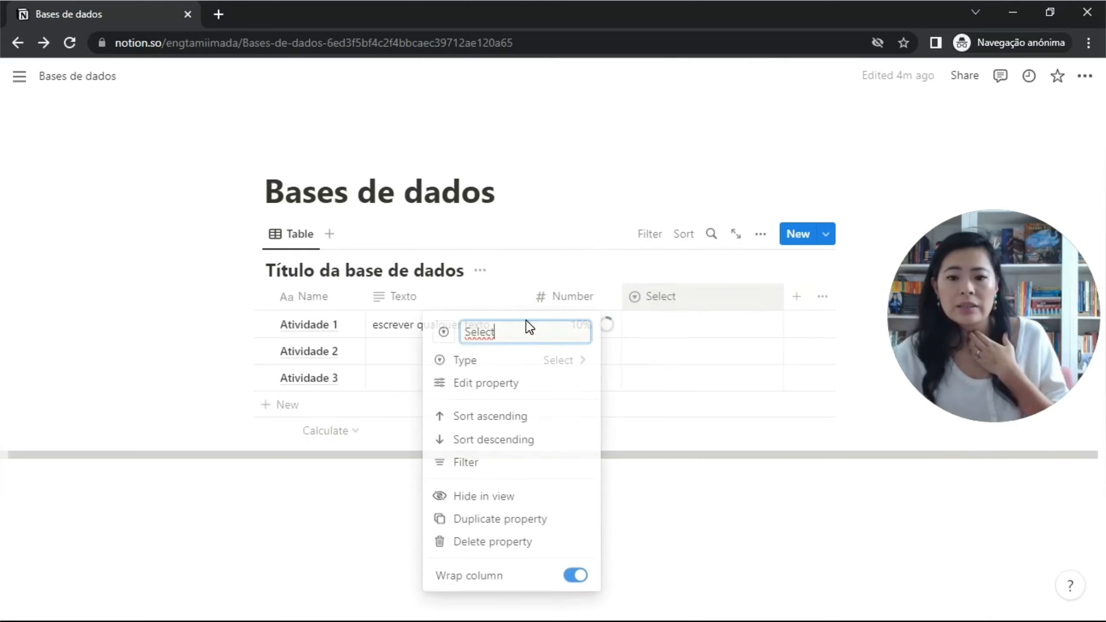
click(665, 339)
click(676, 331)
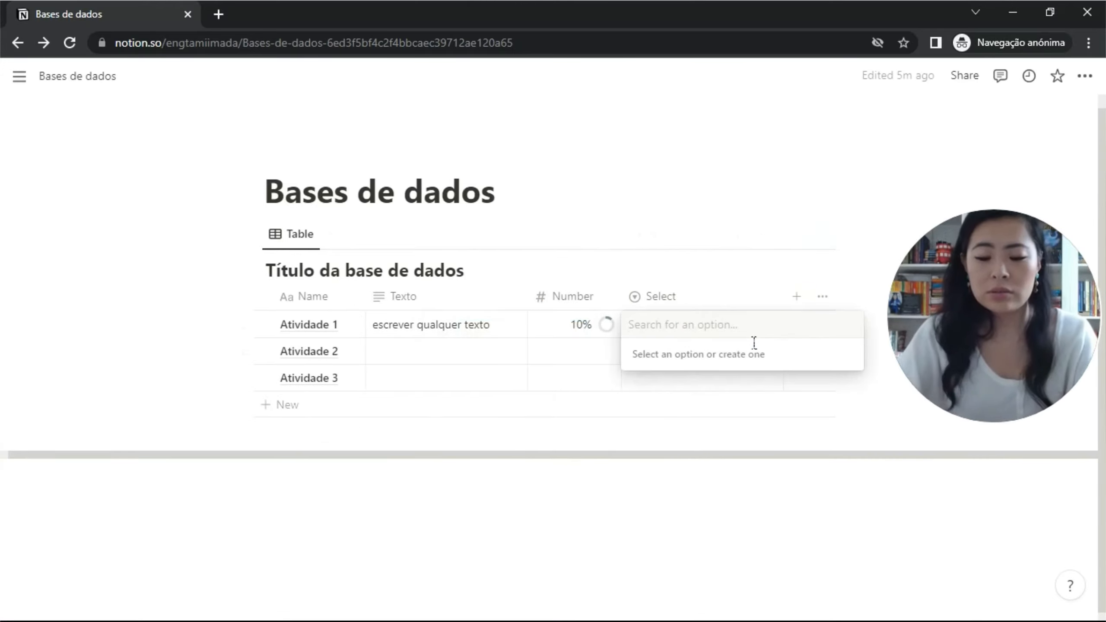
text(Opção 1)
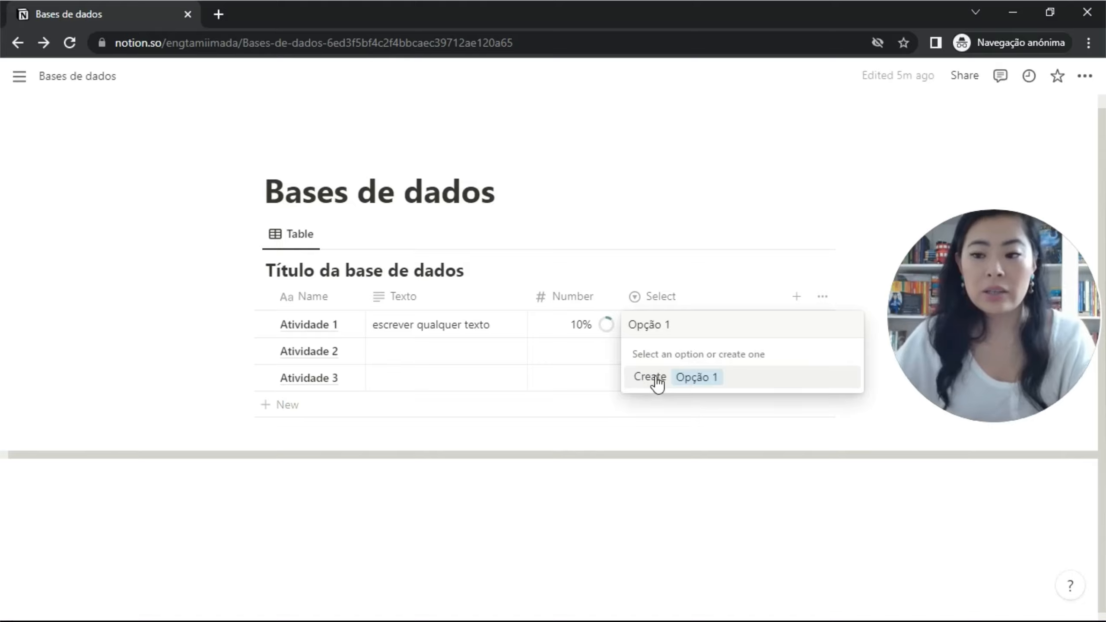
click(690, 377)
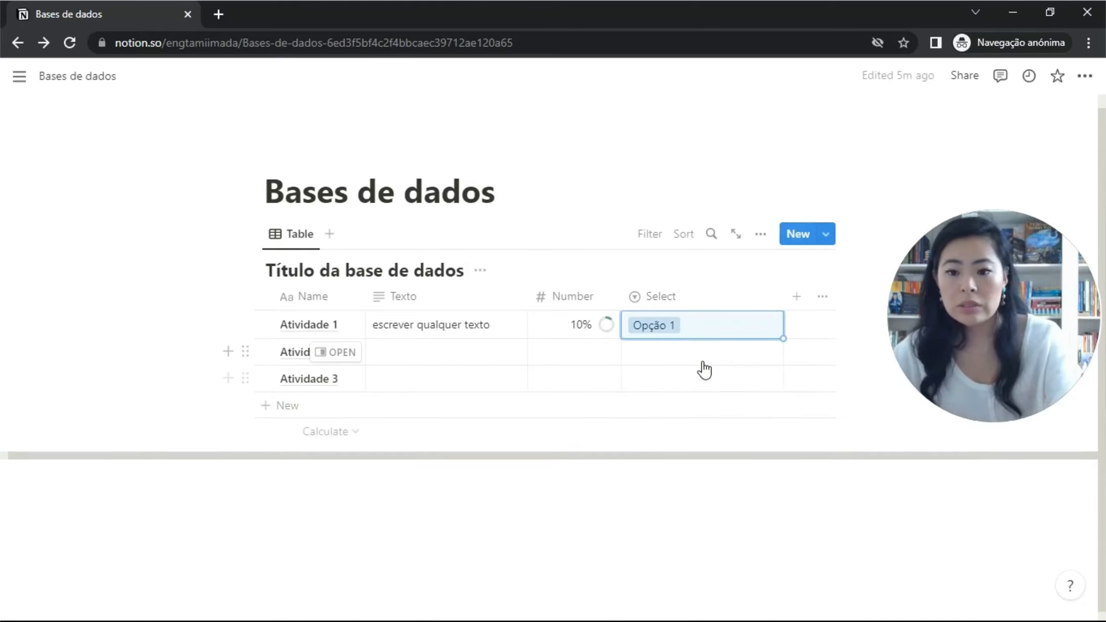
Tag Atividade 2 with new option Opção 2, switch Atividade 1 to Opção 2, and add an empty row.
click(755, 313)
text(O)
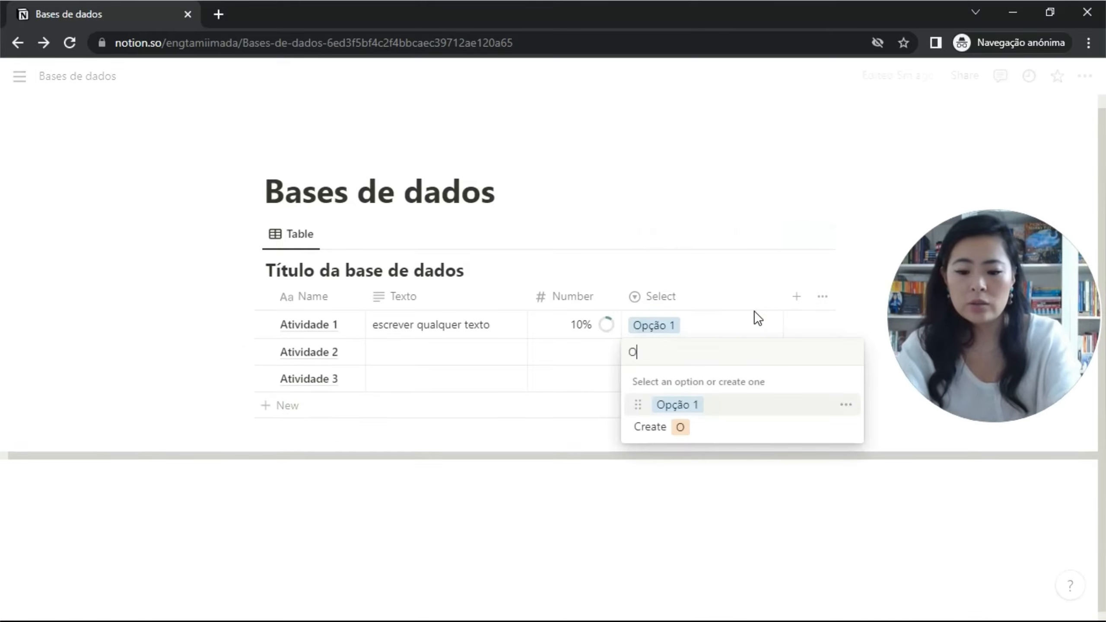
text(pção)
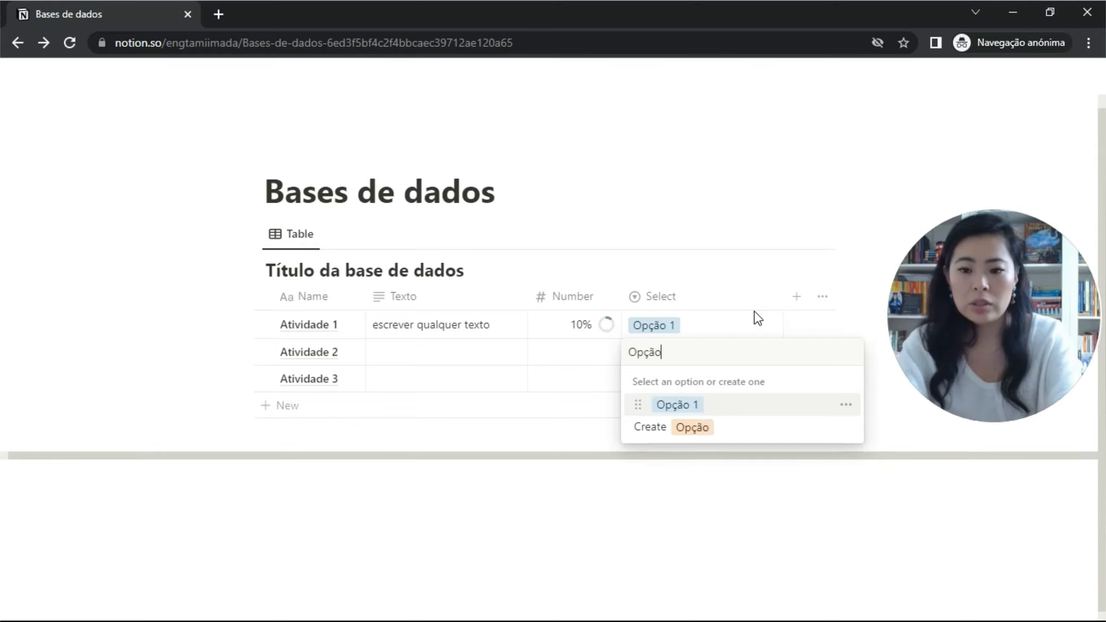
text( 2)
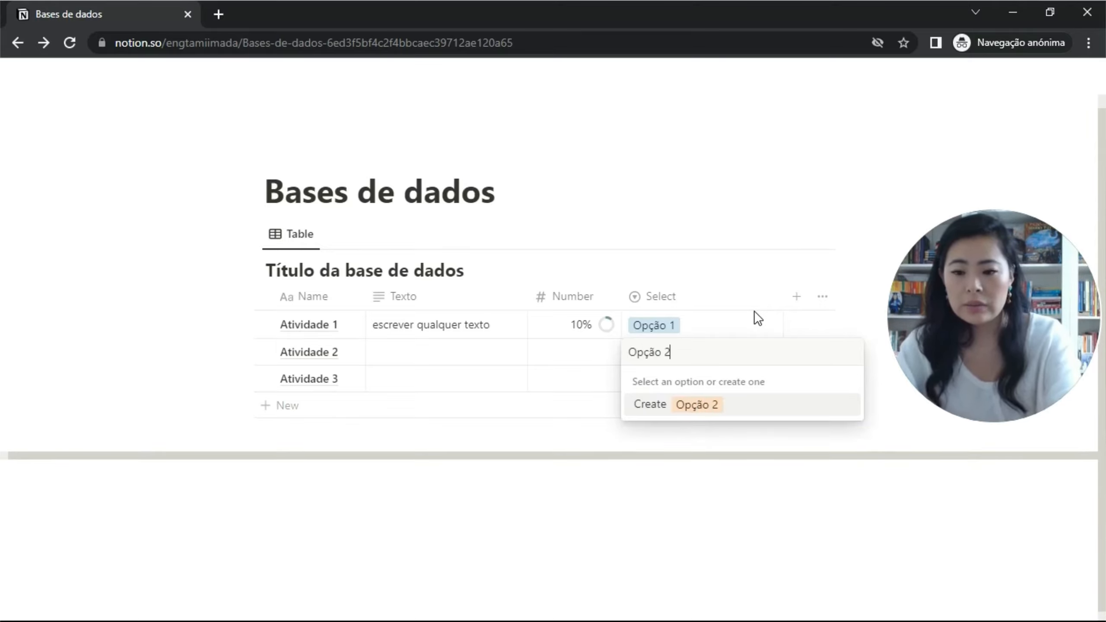
key(Return)
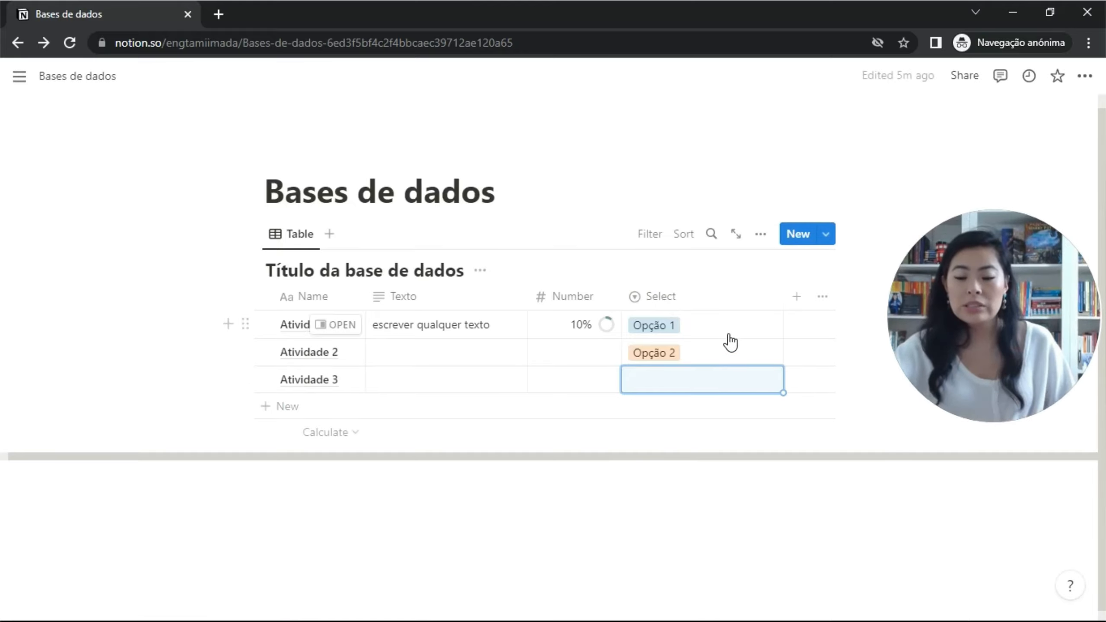
click(717, 334)
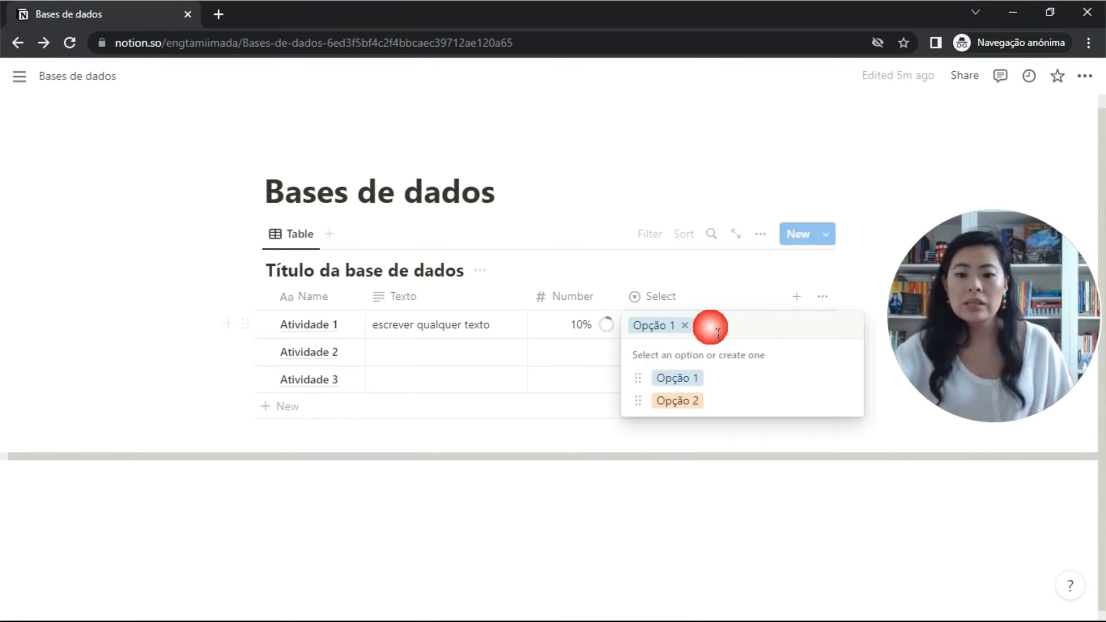
click(699, 401)
click(699, 401)
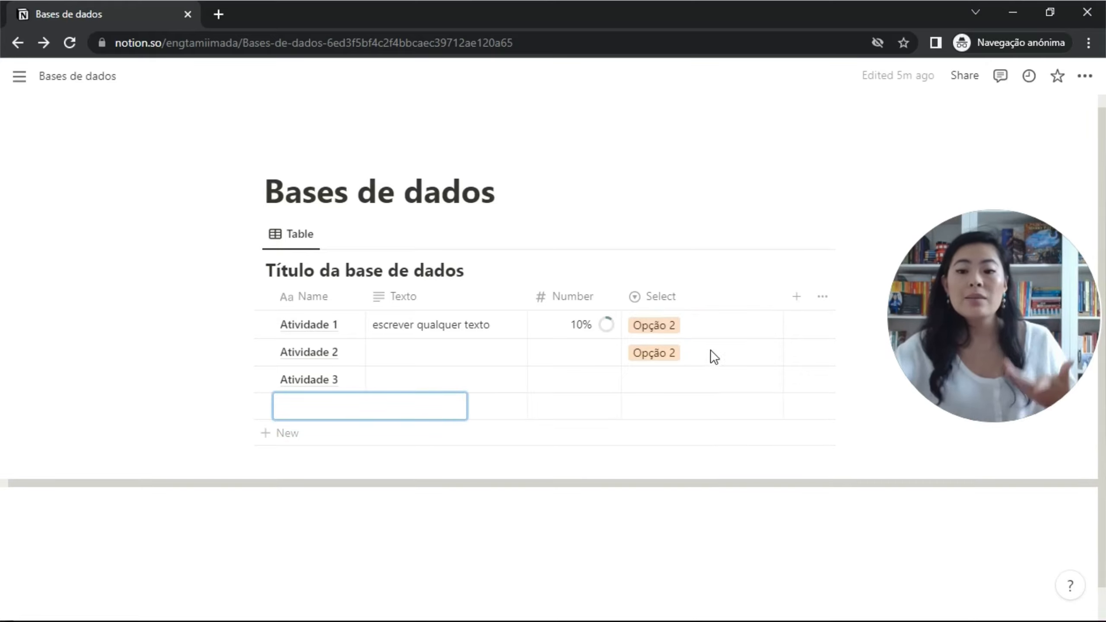
click(771, 301)
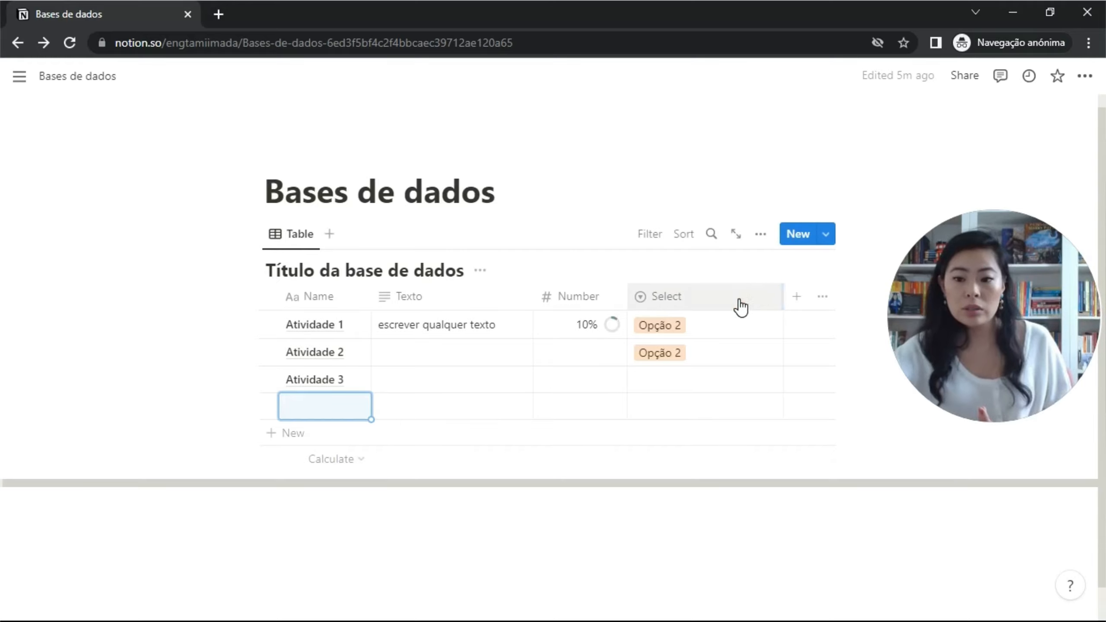
Narrow the Select column and add a Multi-select property column.
click(758, 304)
click(789, 301)
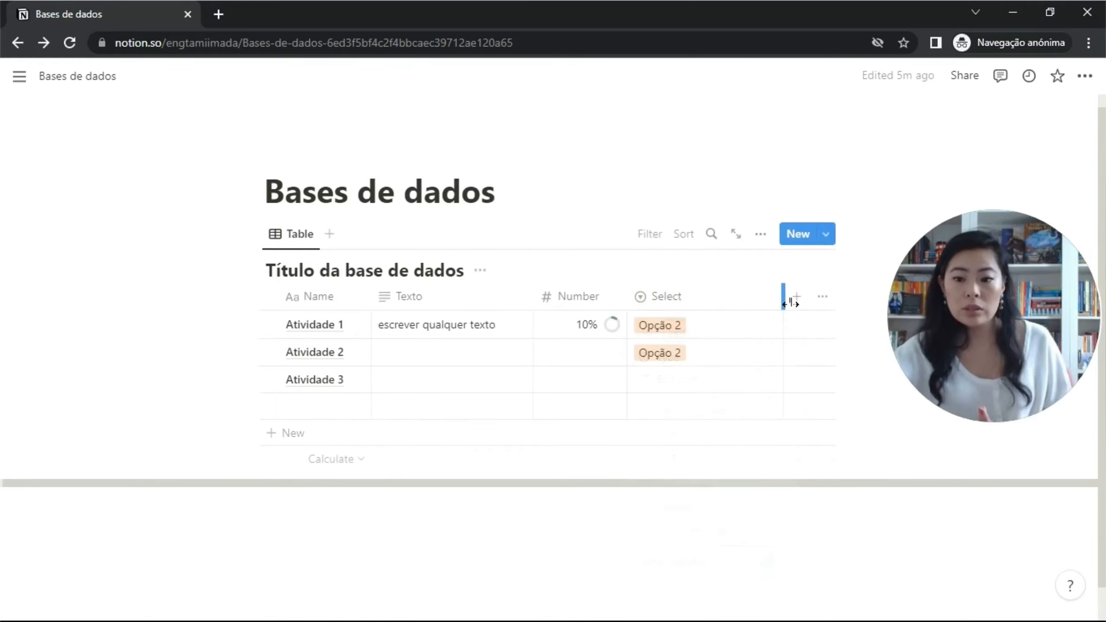
drag(790, 303, 774, 306)
click(725, 305)
click(781, 304)
click(779, 303)
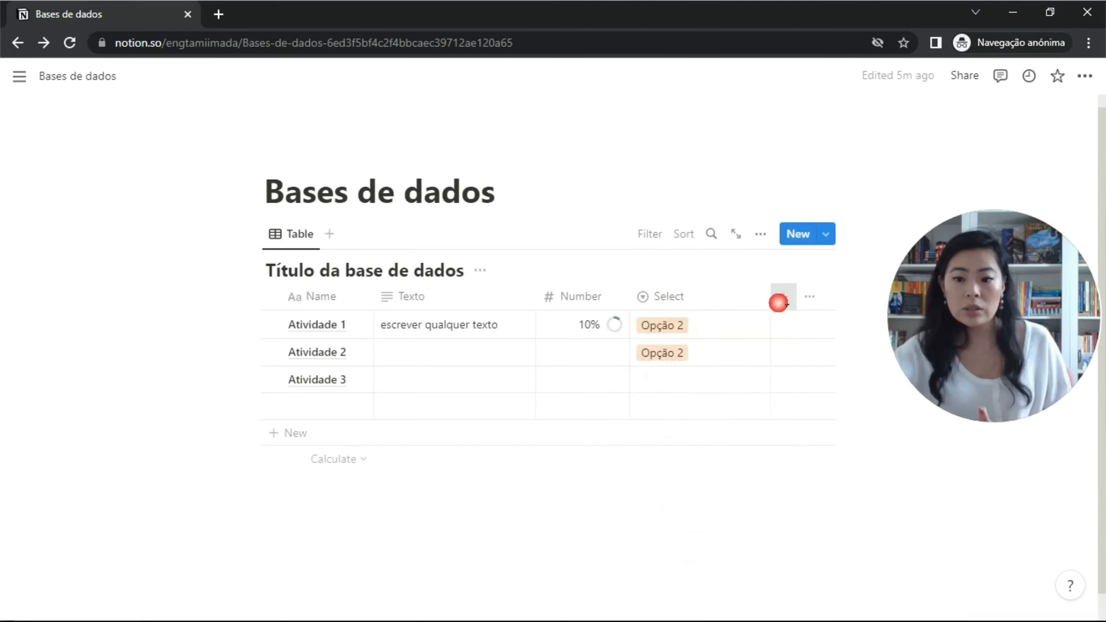
click(670, 427)
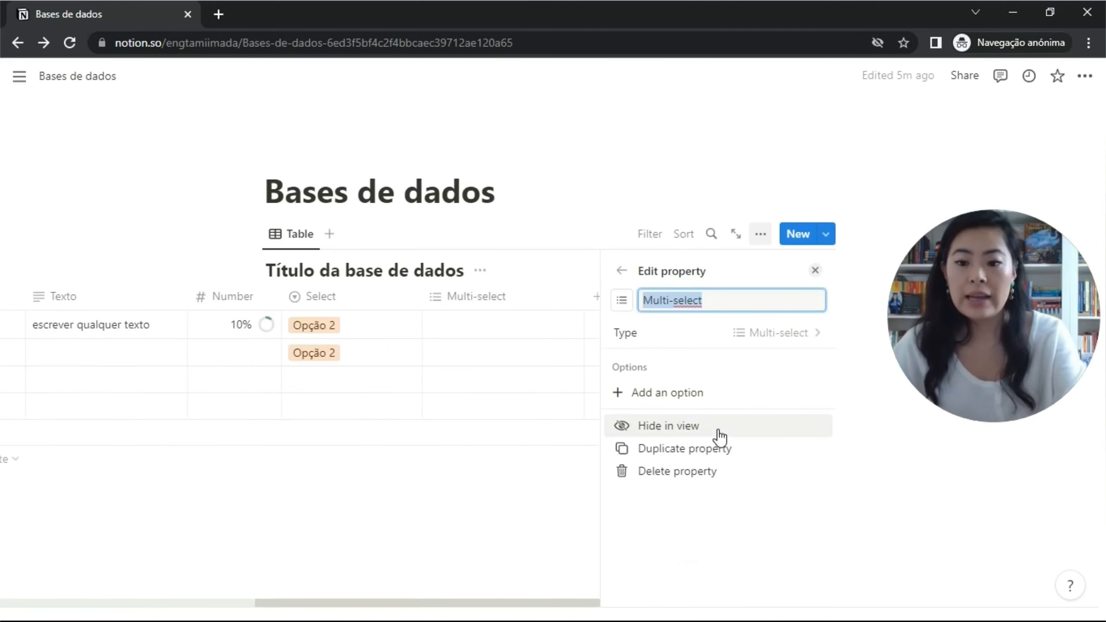
click(815, 271)
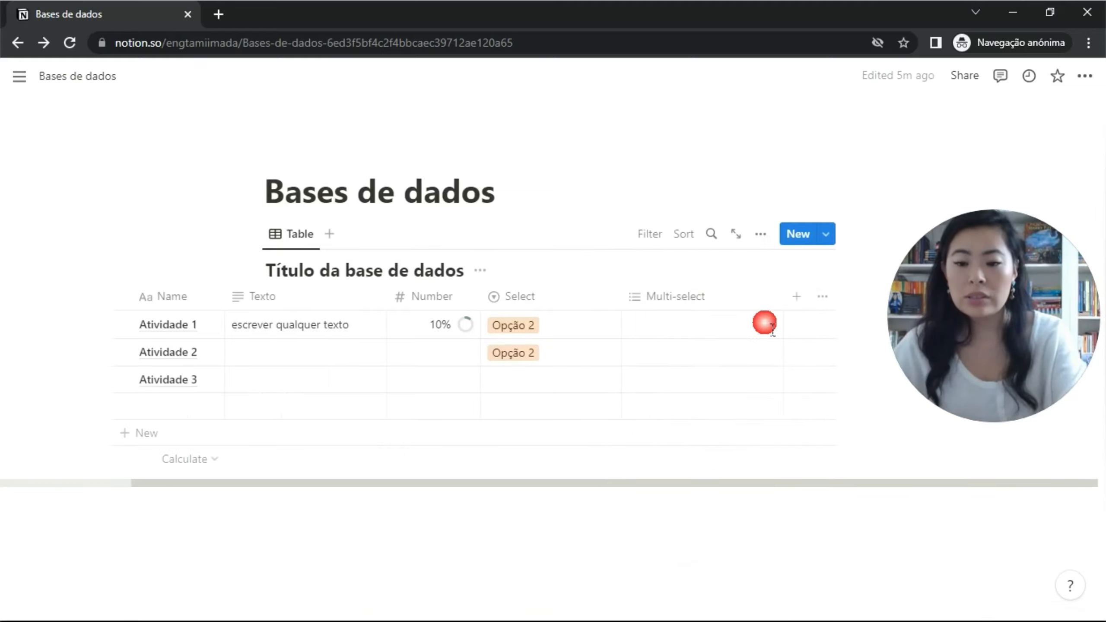
Tag Atividade 1's Multi-select with Opção 1 and Opção 2, then narrow both option columns.
click(662, 330)
text(Opção 1)
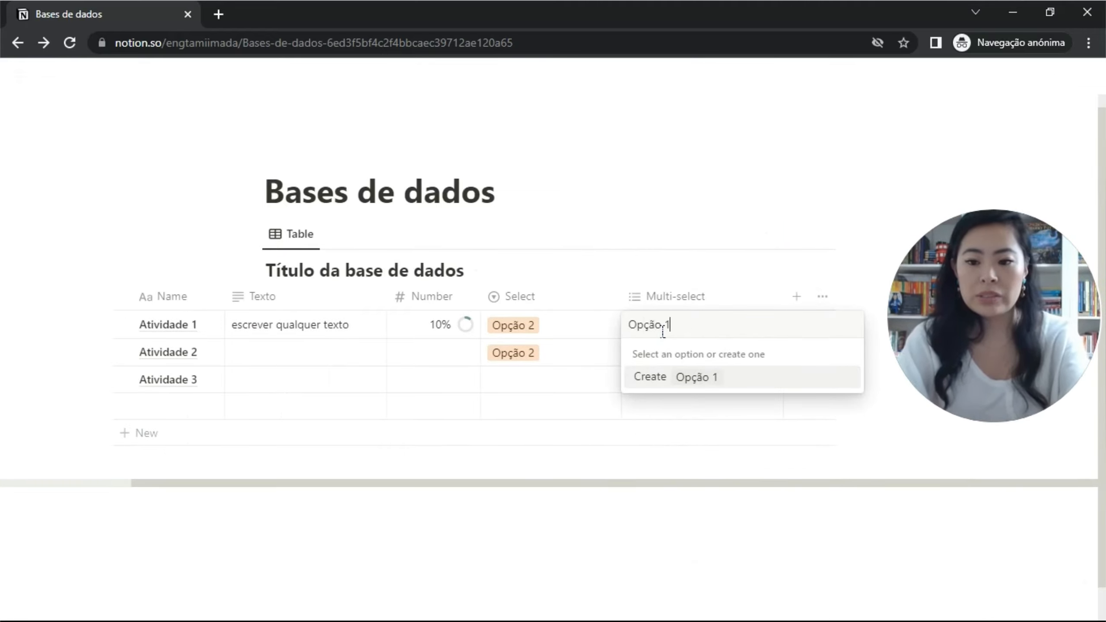
key(Return)
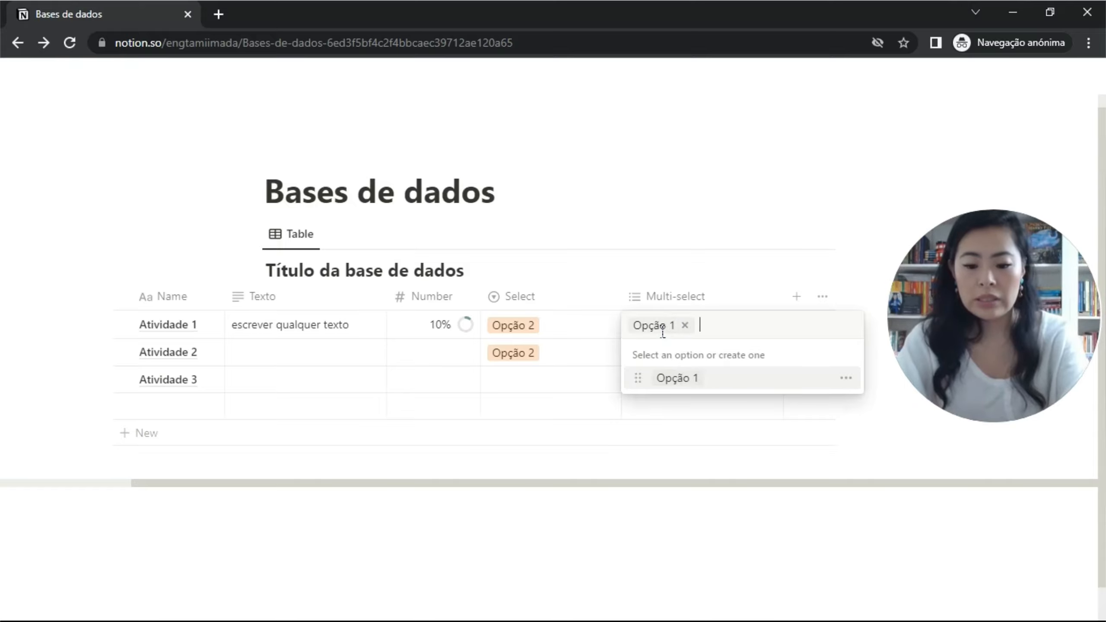
text(Opção 2)
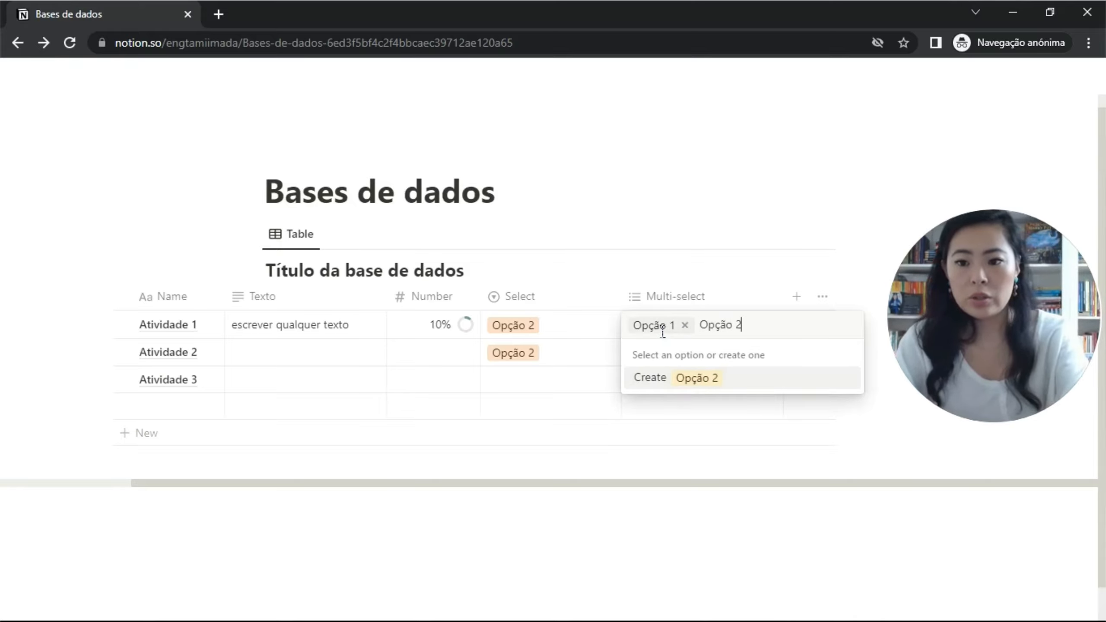
key(Return)
key(Escape)
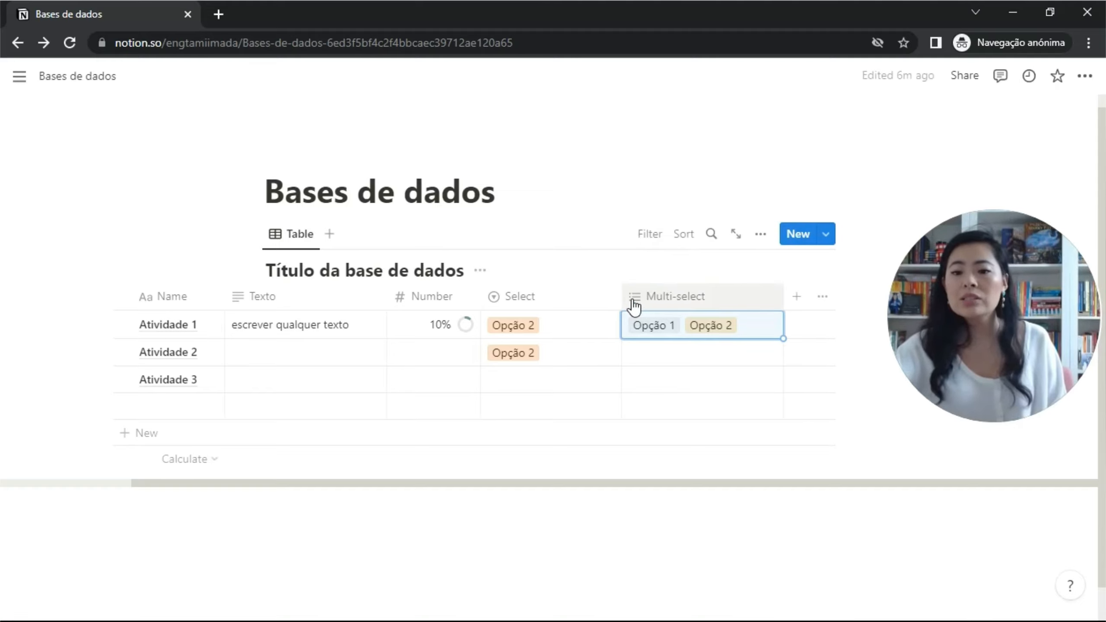
drag(629, 301, 577, 311)
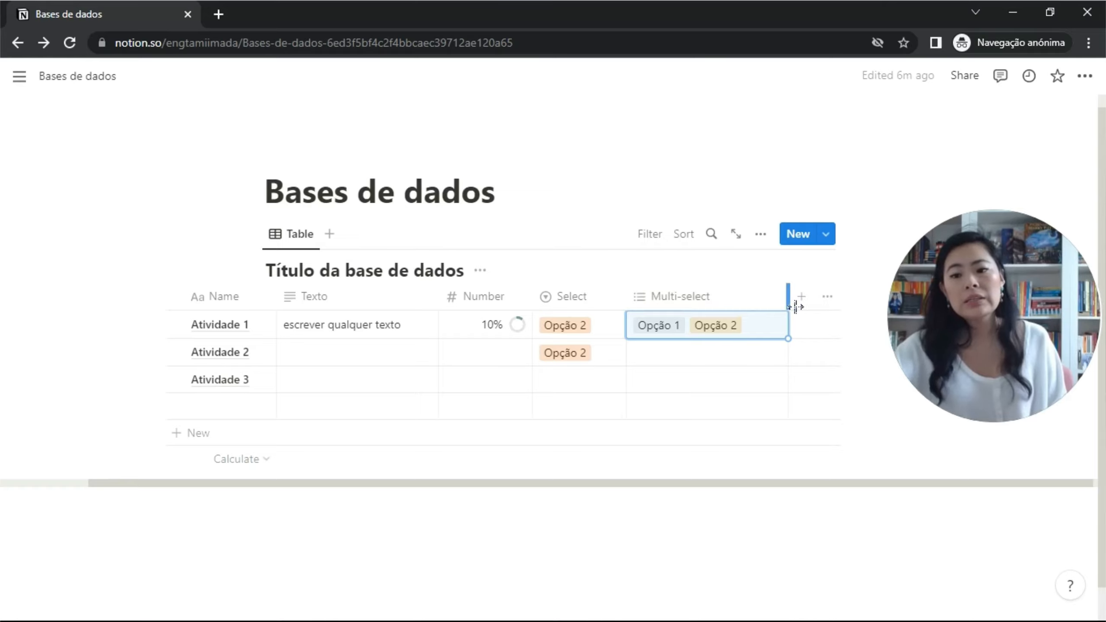
drag(789, 301, 763, 311)
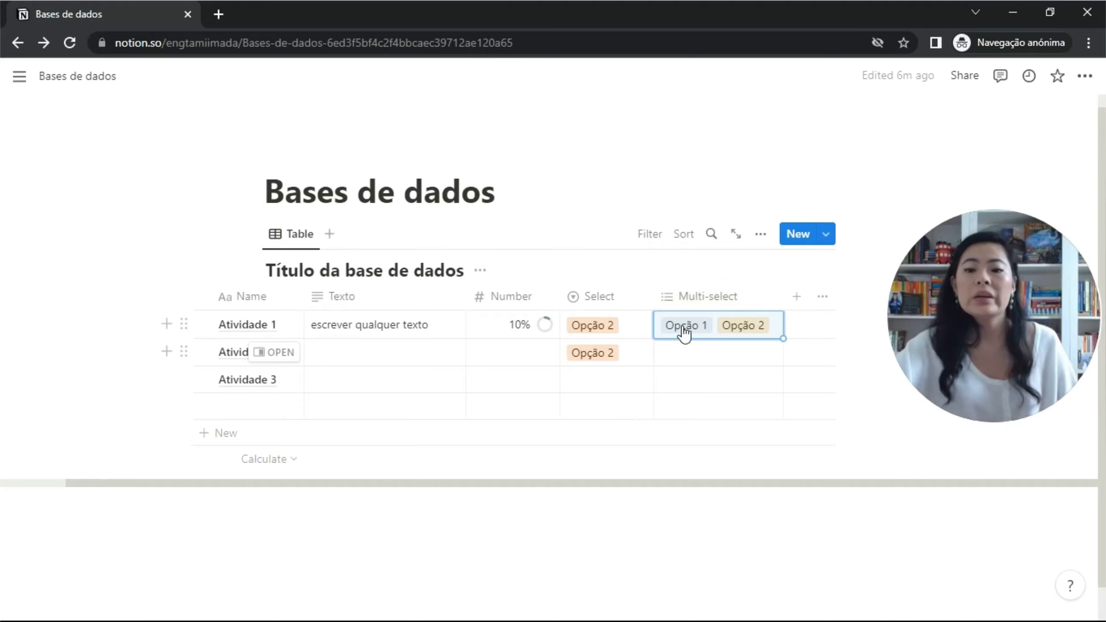
Try Opção 1 on Atividade 2, restore Opção 2, and move Opção 2 above Opção 1.
click(628, 361)
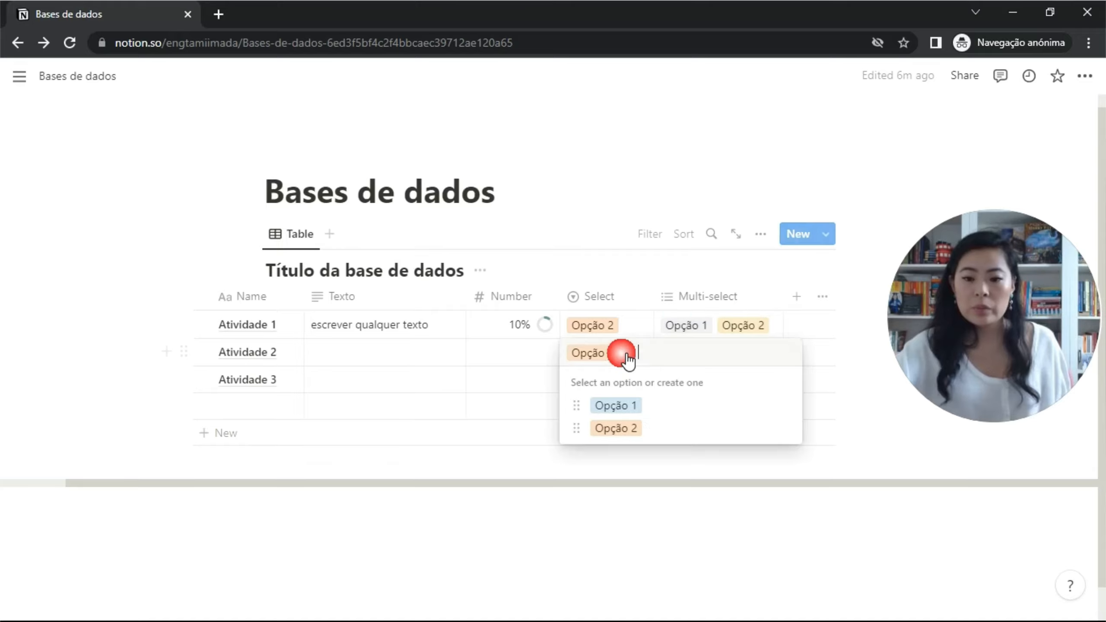
click(594, 412)
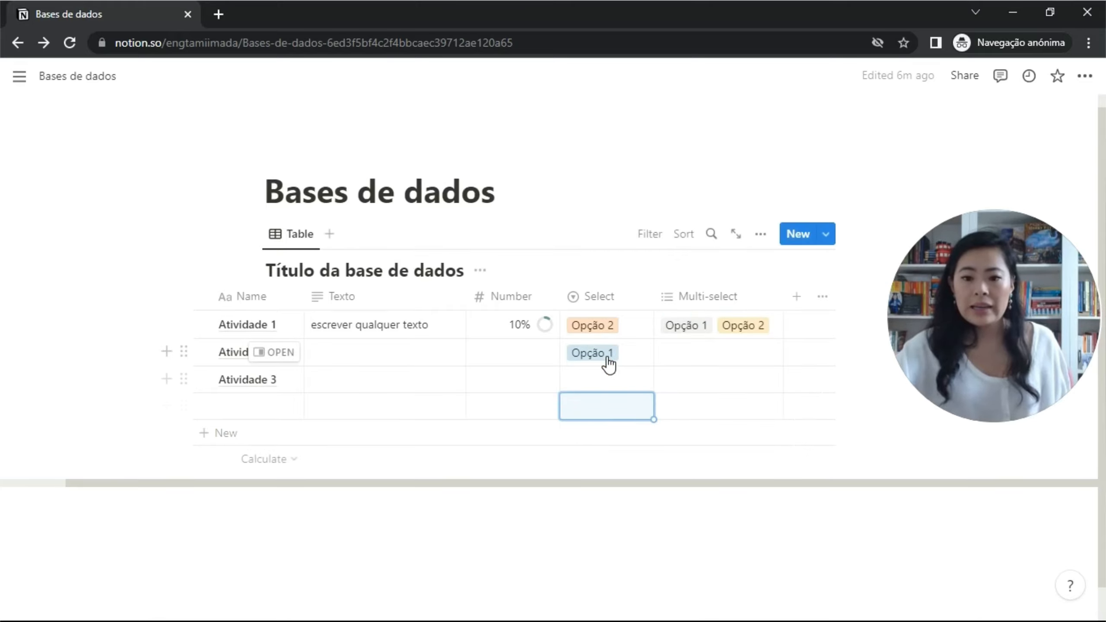
click(607, 362)
click(587, 430)
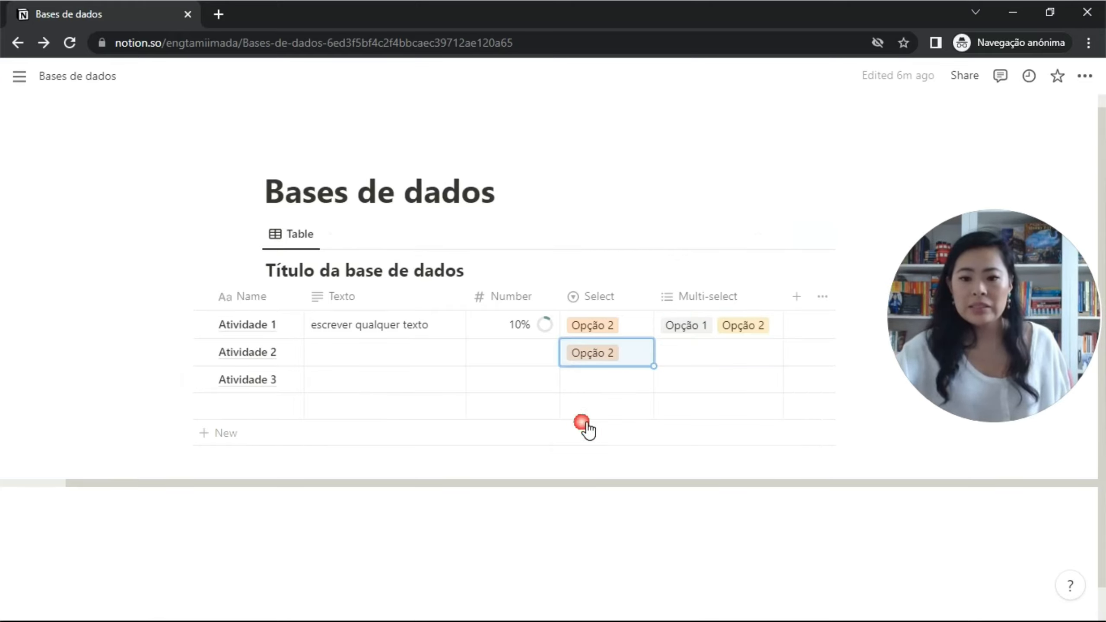
click(593, 366)
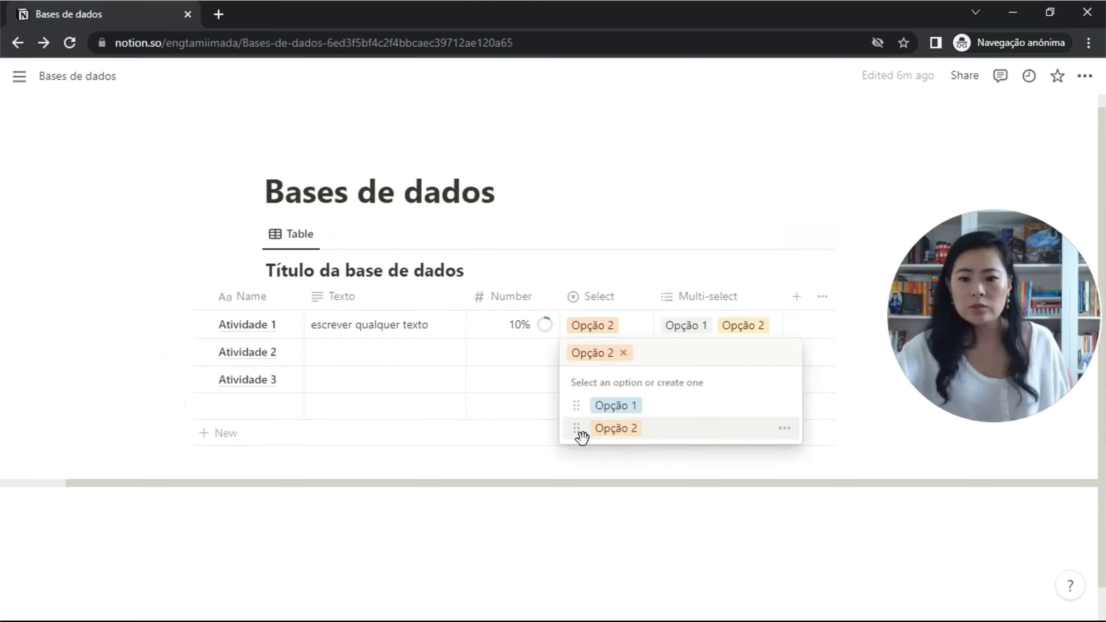
drag(577, 429, 585, 403)
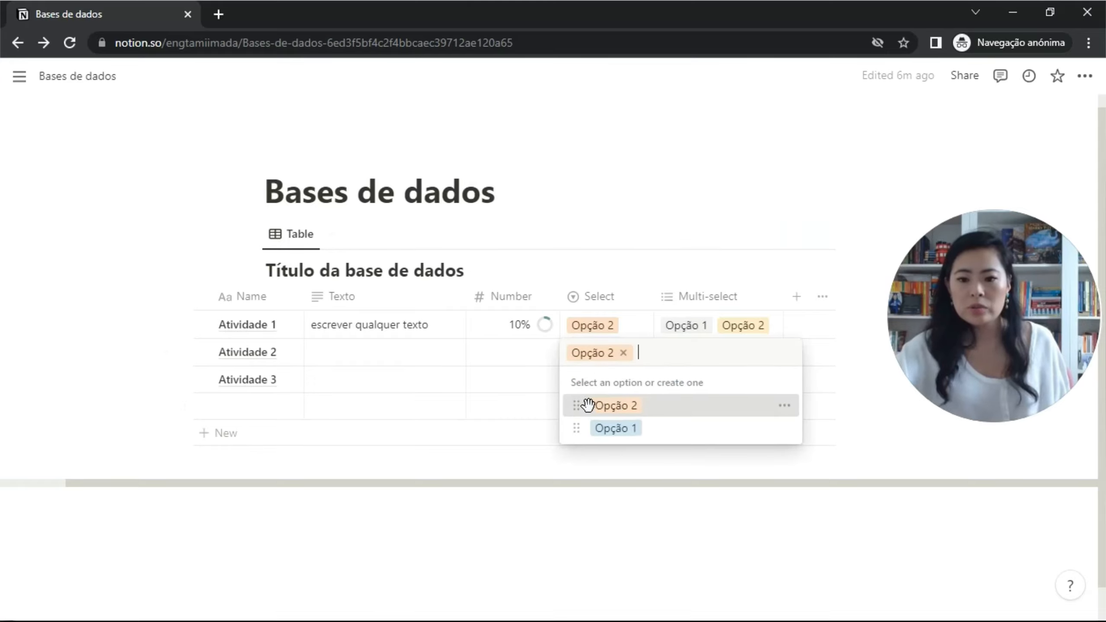
Rename the Select option Opção 2 to Opção 3.
click(792, 410)
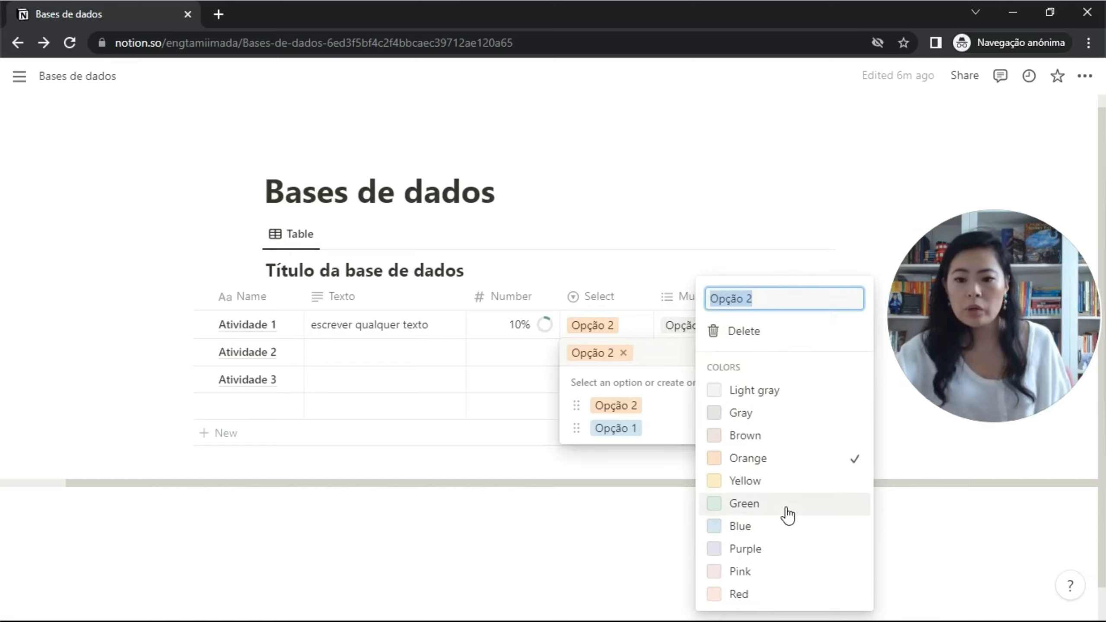
click(755, 302)
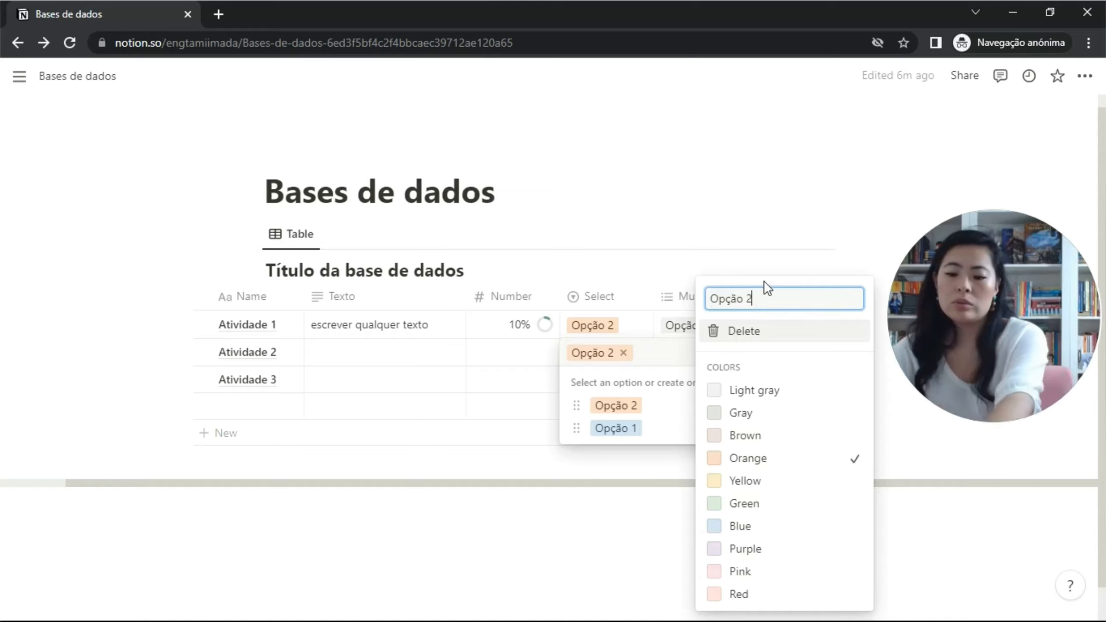
text(3)
click(765, 264)
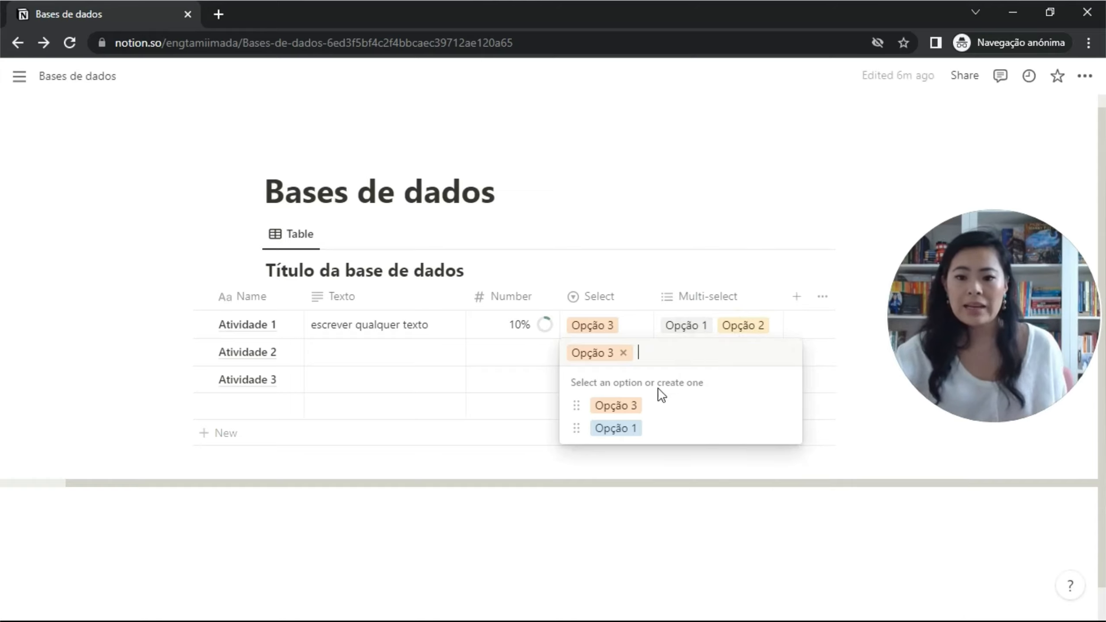
click(724, 329)
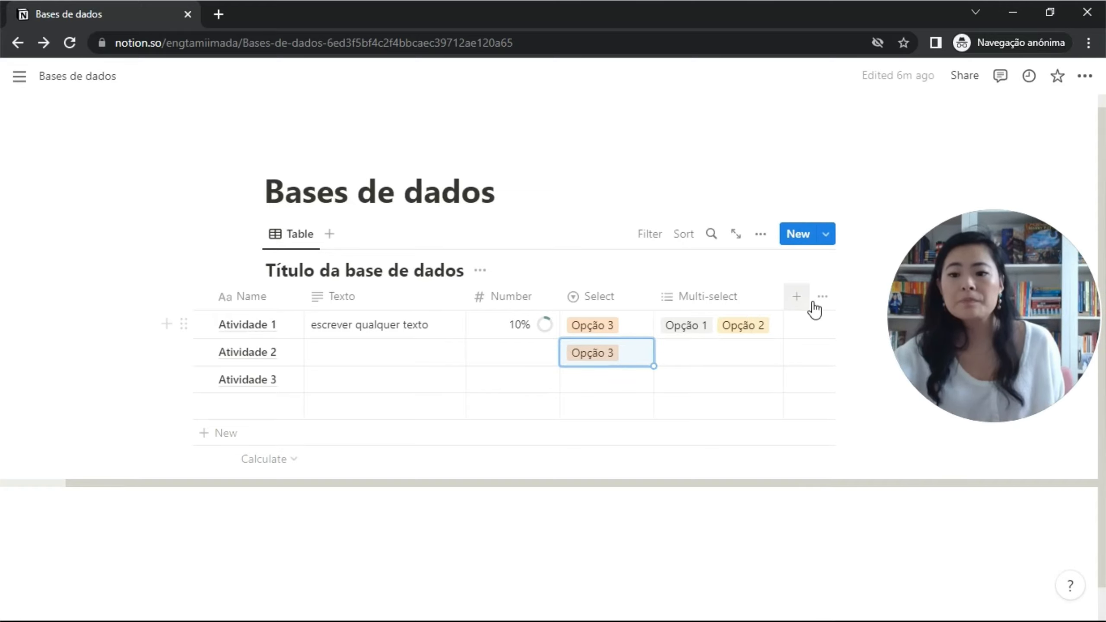
Add a Status property column to the table.
click(797, 298)
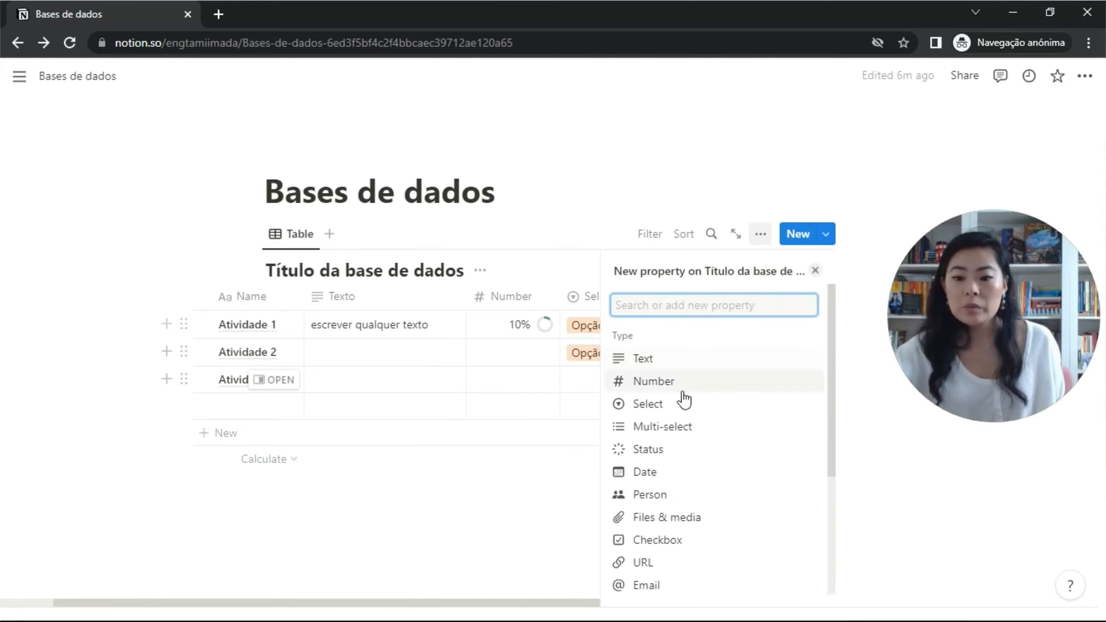
click(672, 451)
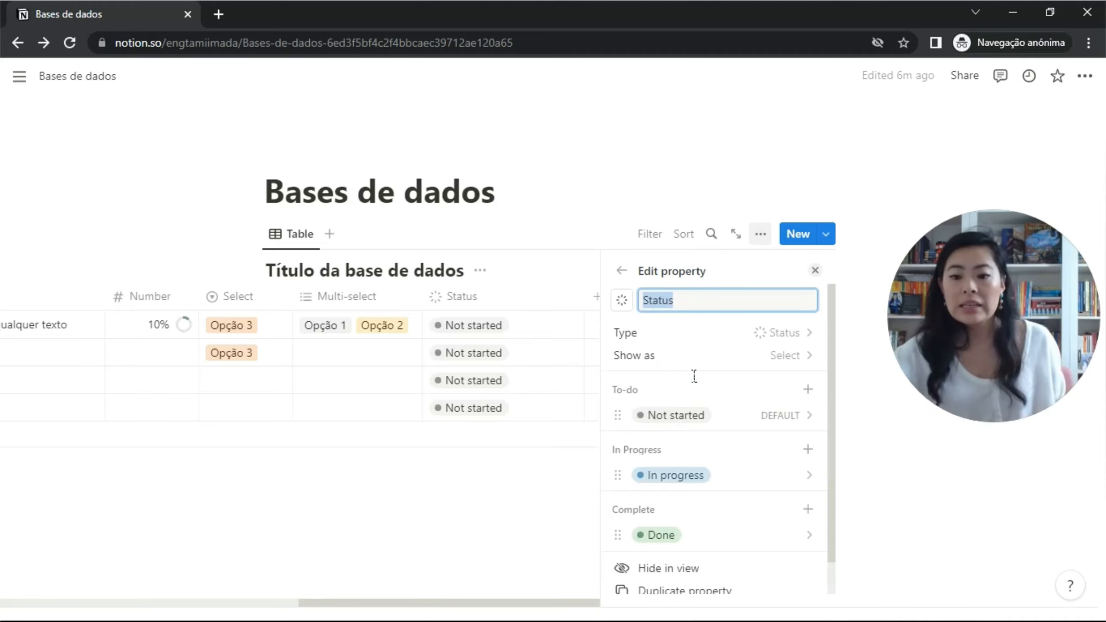
scroll(776, 385, down, 1)
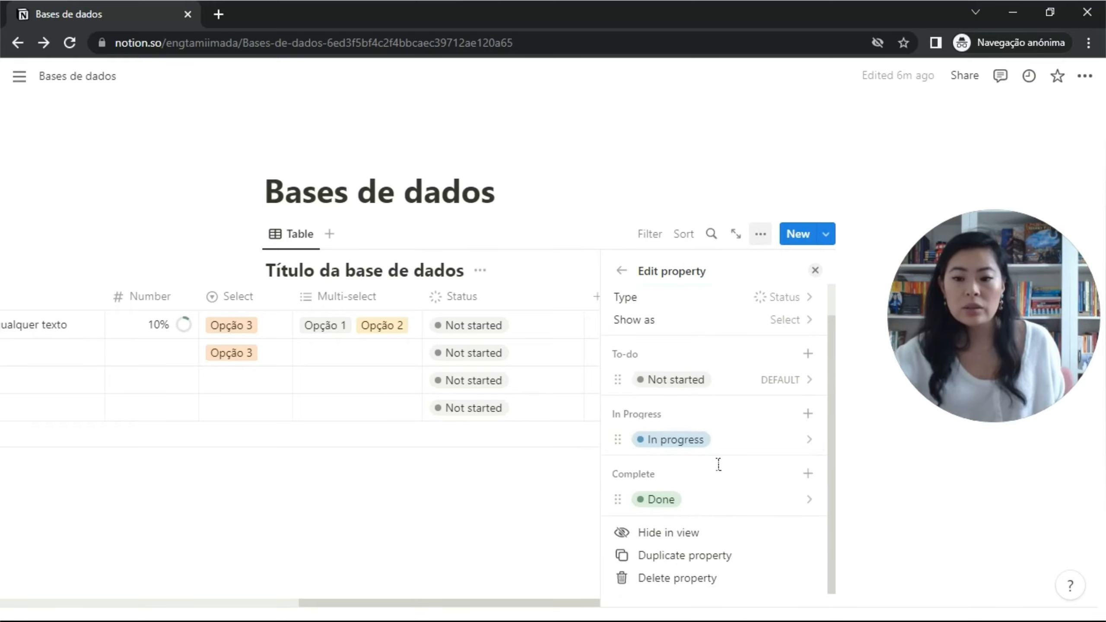
scroll(719, 459, up, 1)
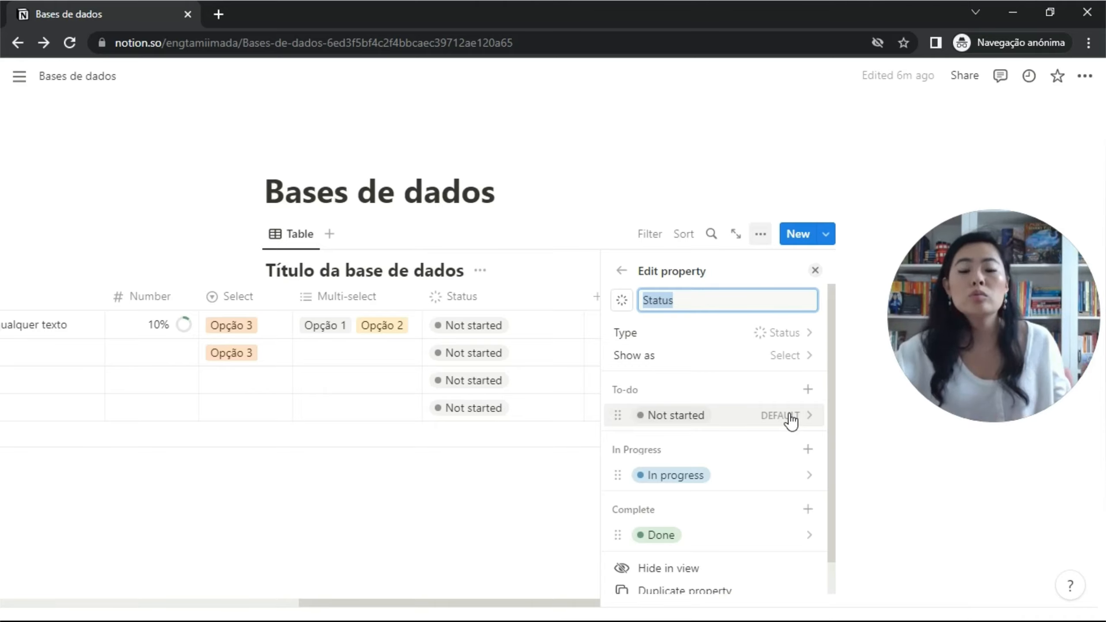
Rename the Not started status to Não iniciado and colour it red.
click(692, 422)
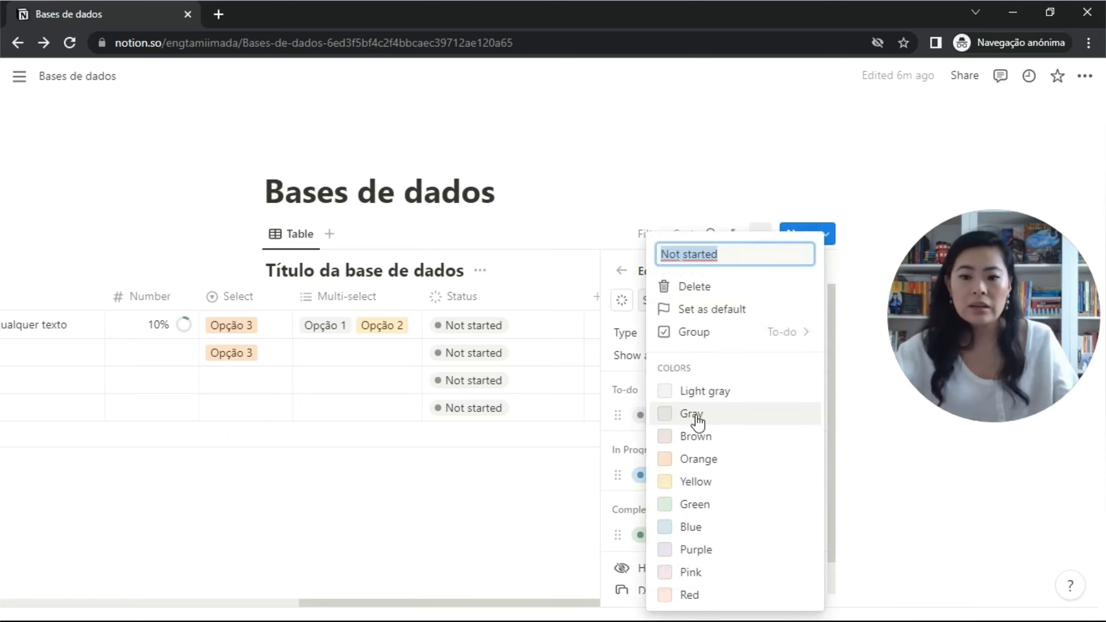
text(Não inic)
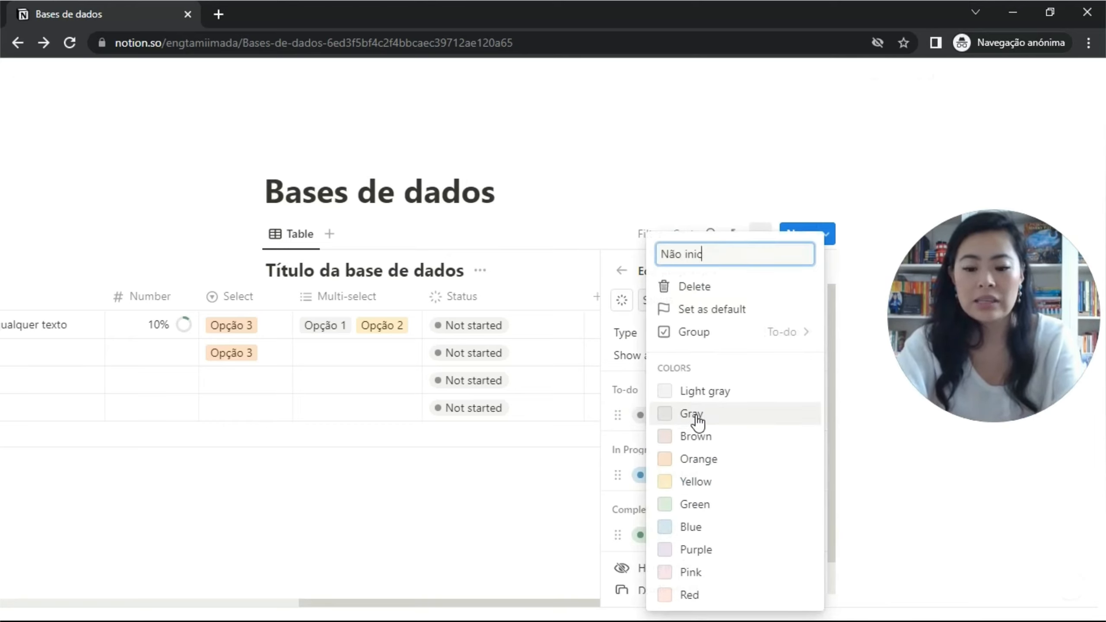
text(iado)
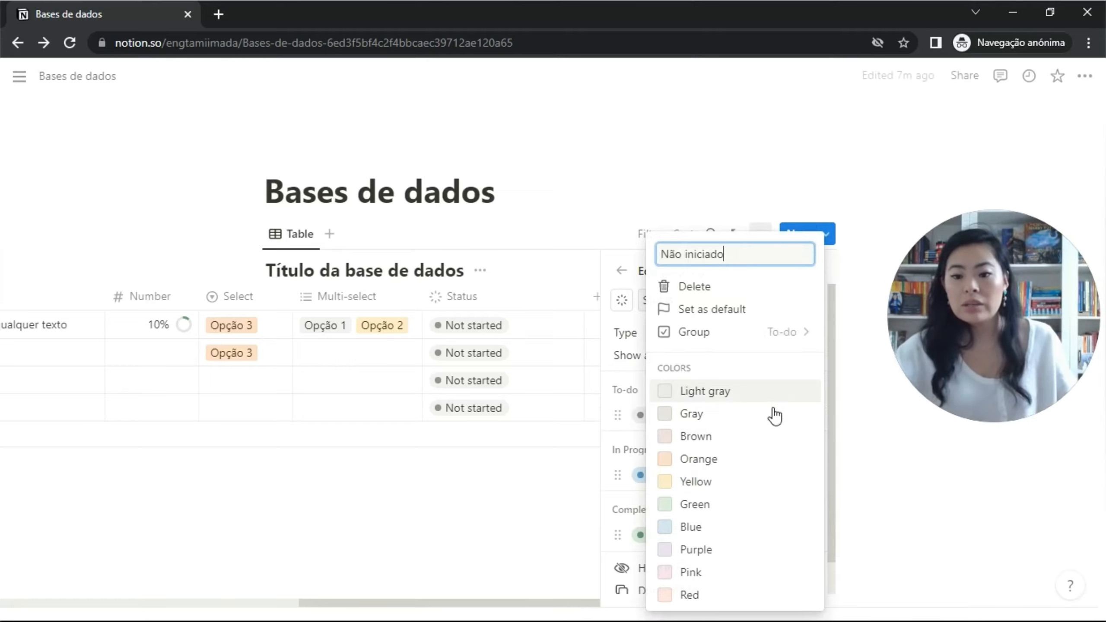
click(728, 594)
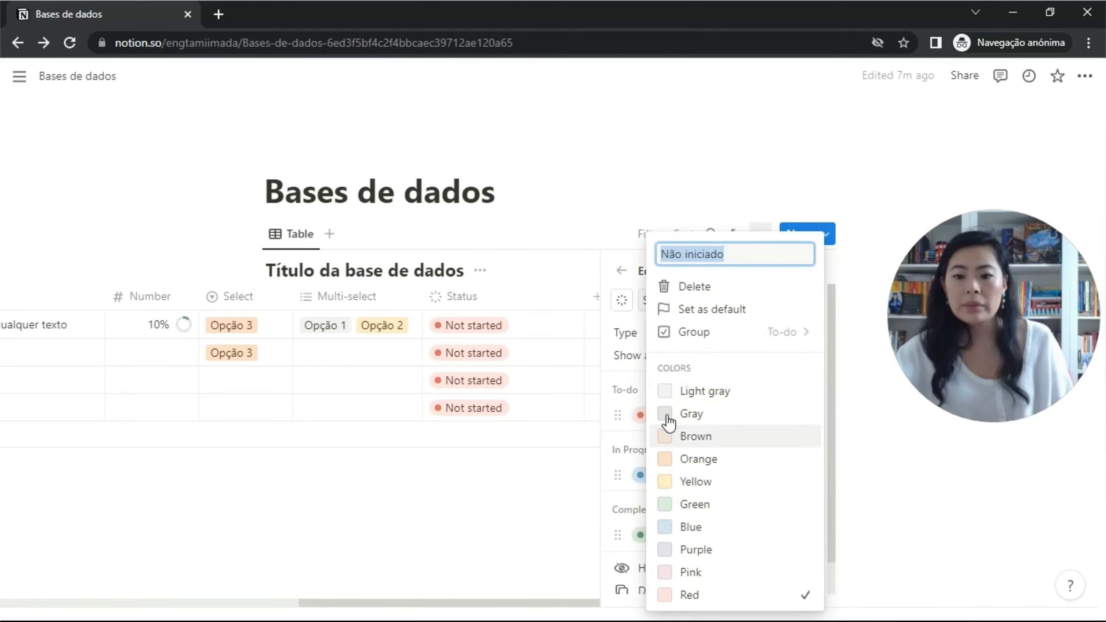
click(629, 371)
scroll(724, 422, down, 1)
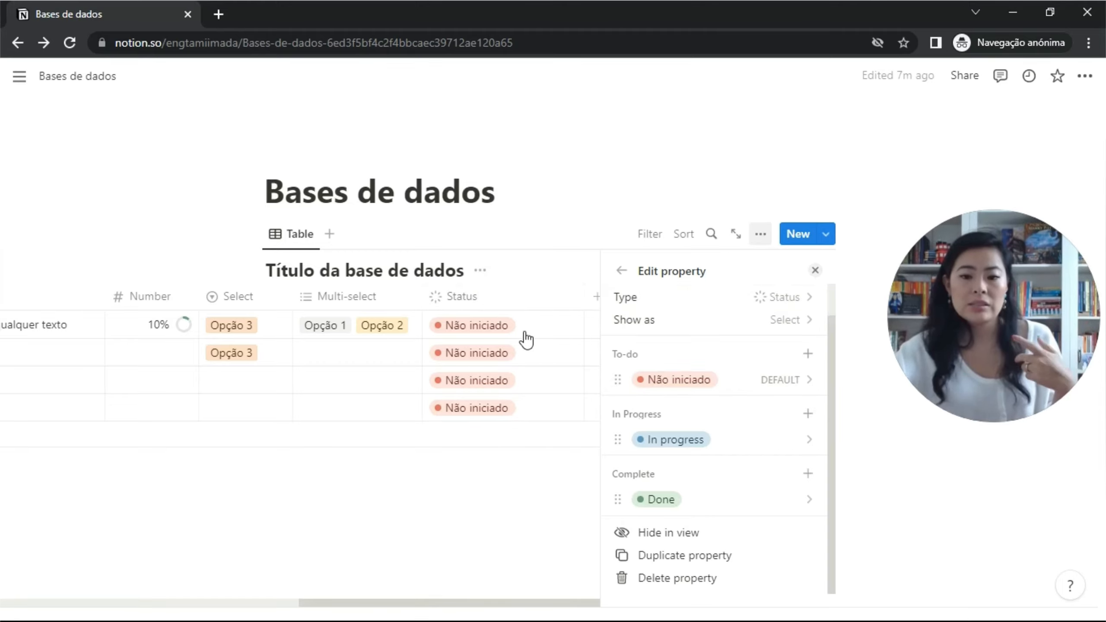
Set Atividade 2 to In progress, then show Status as checkboxes and tick Atividade 3 as Done.
click(525, 361)
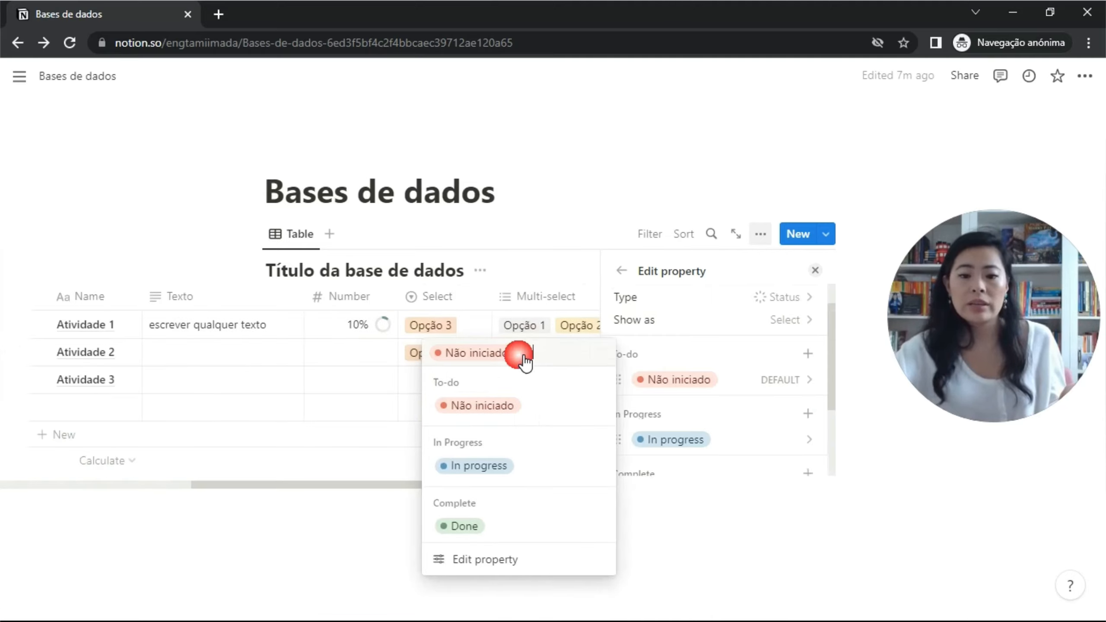
click(499, 475)
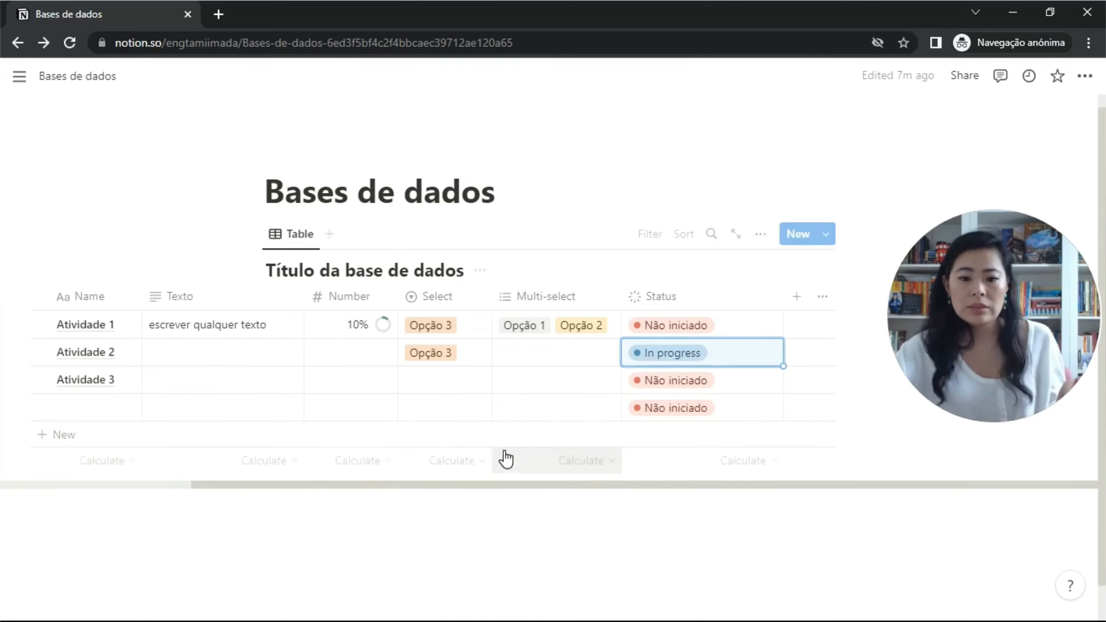
click(721, 383)
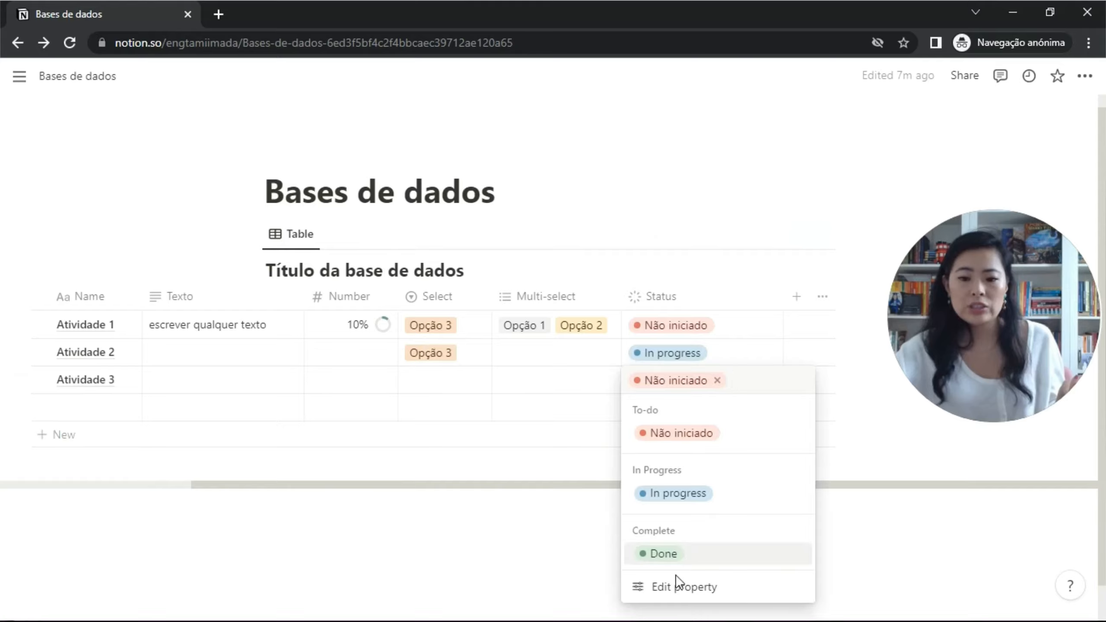
click(678, 588)
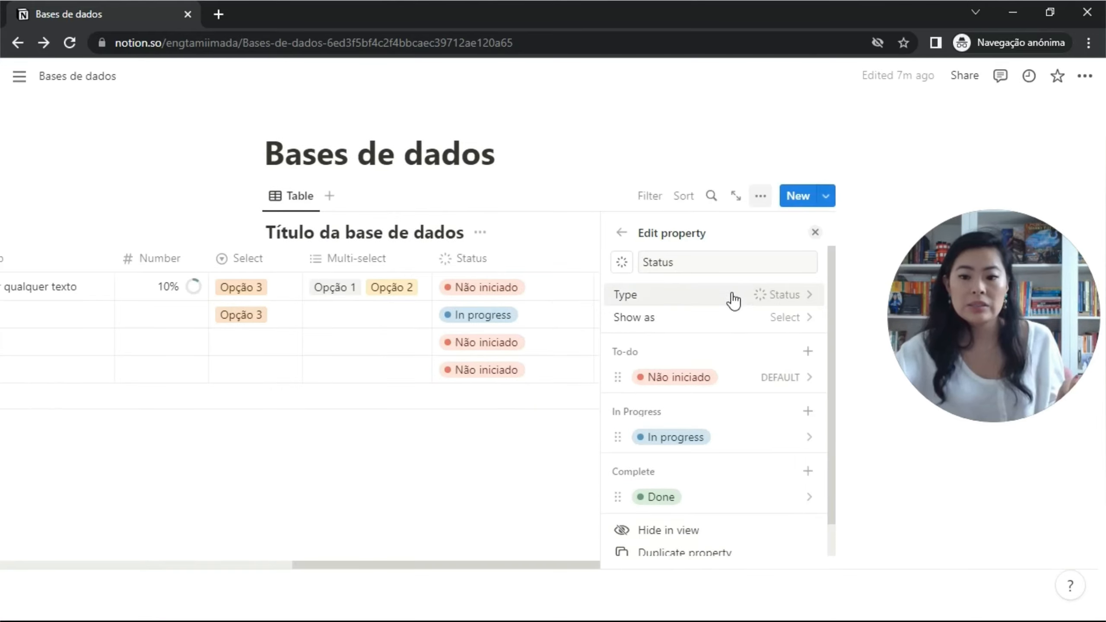
click(791, 322)
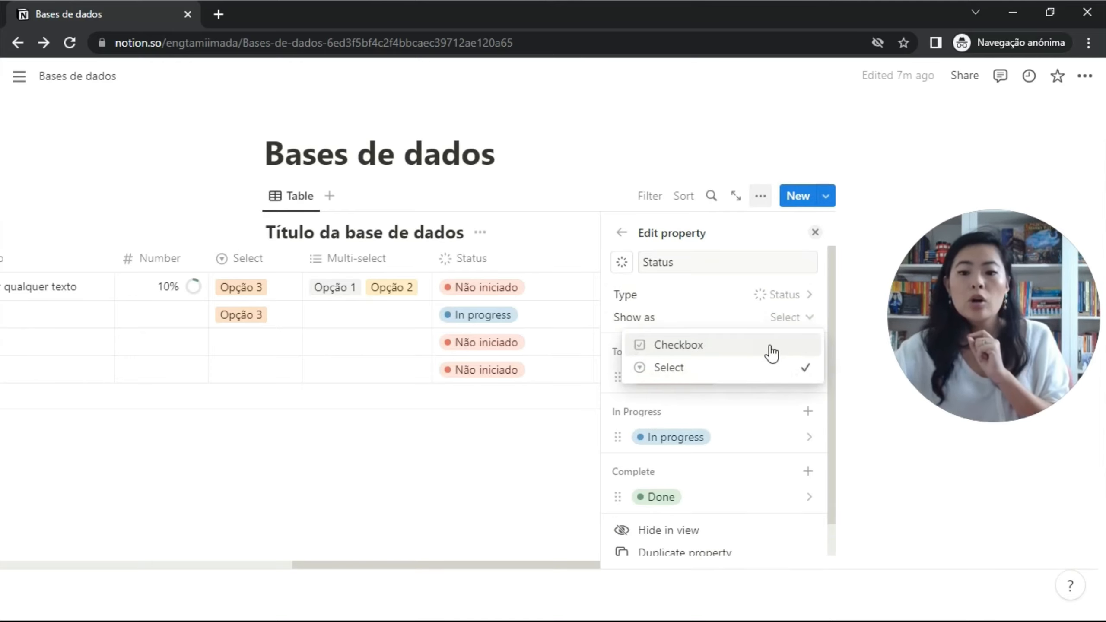
click(770, 347)
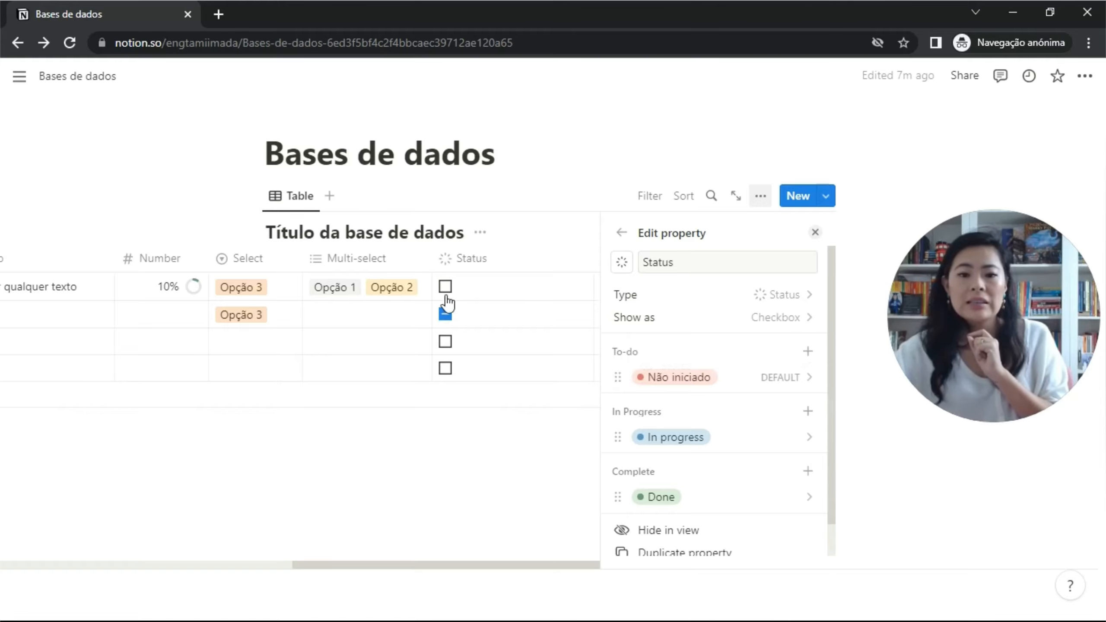
click(446, 342)
key(Escape)
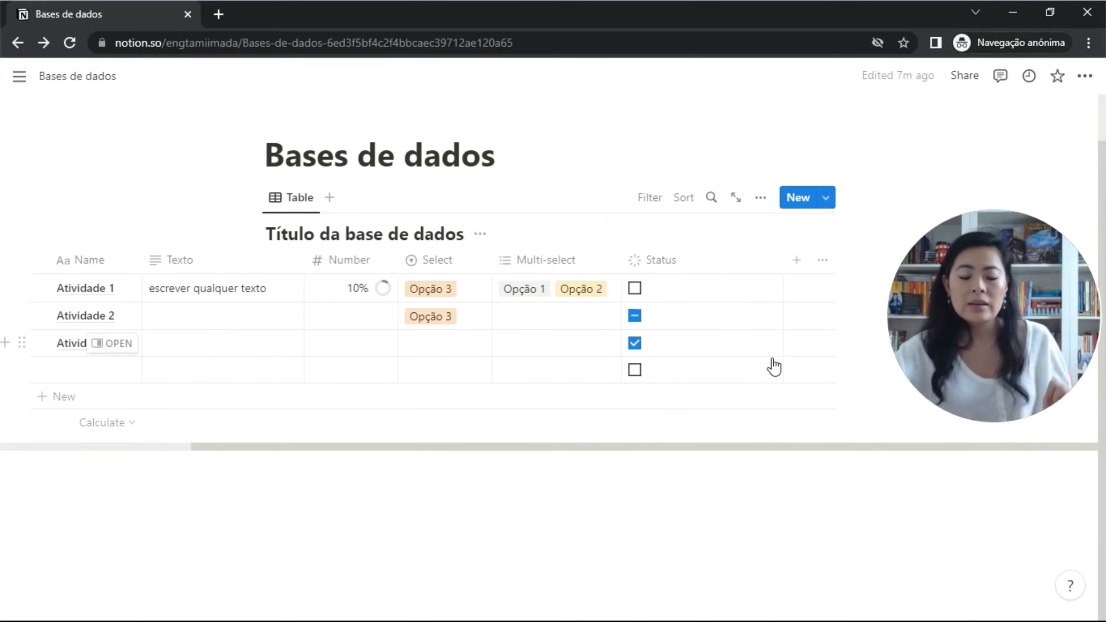
Switch the Status column display back to coloured Select labels.
click(765, 271)
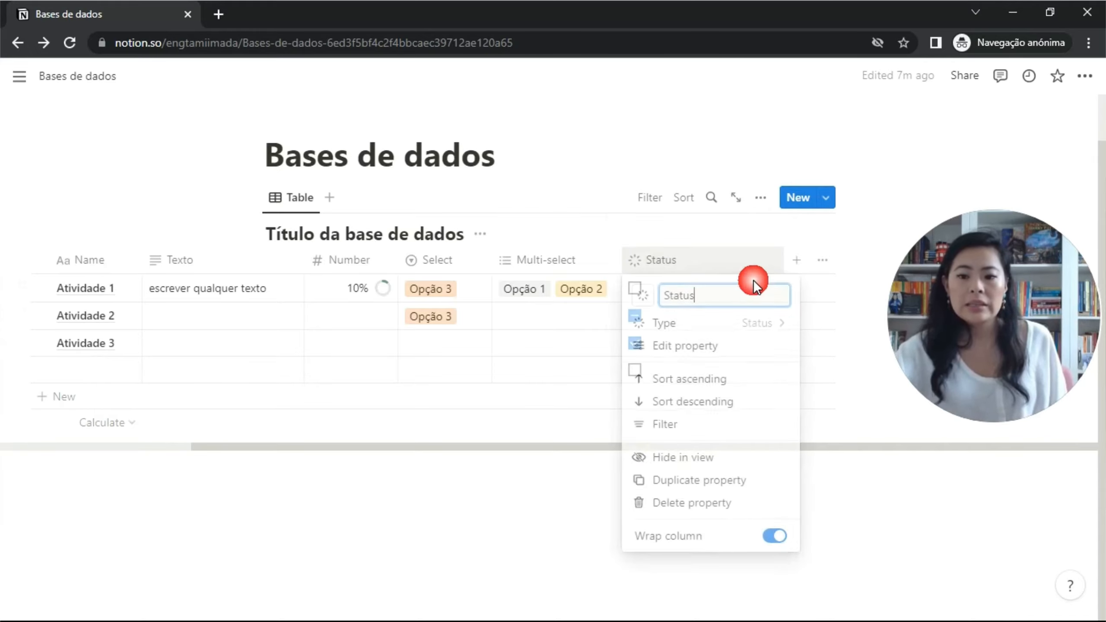
click(766, 346)
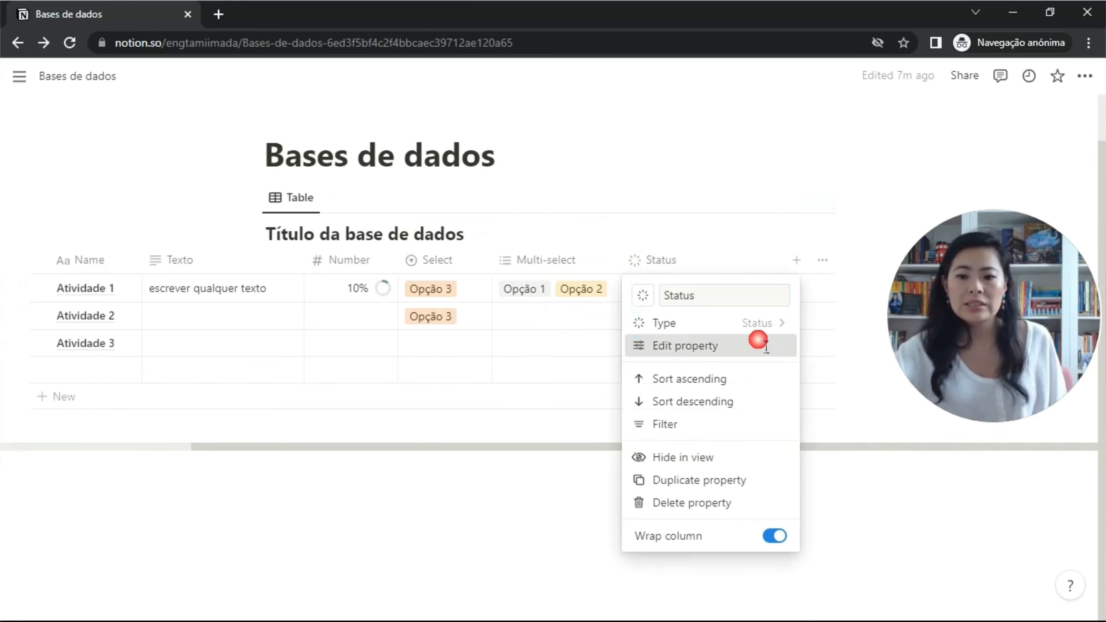
click(772, 322)
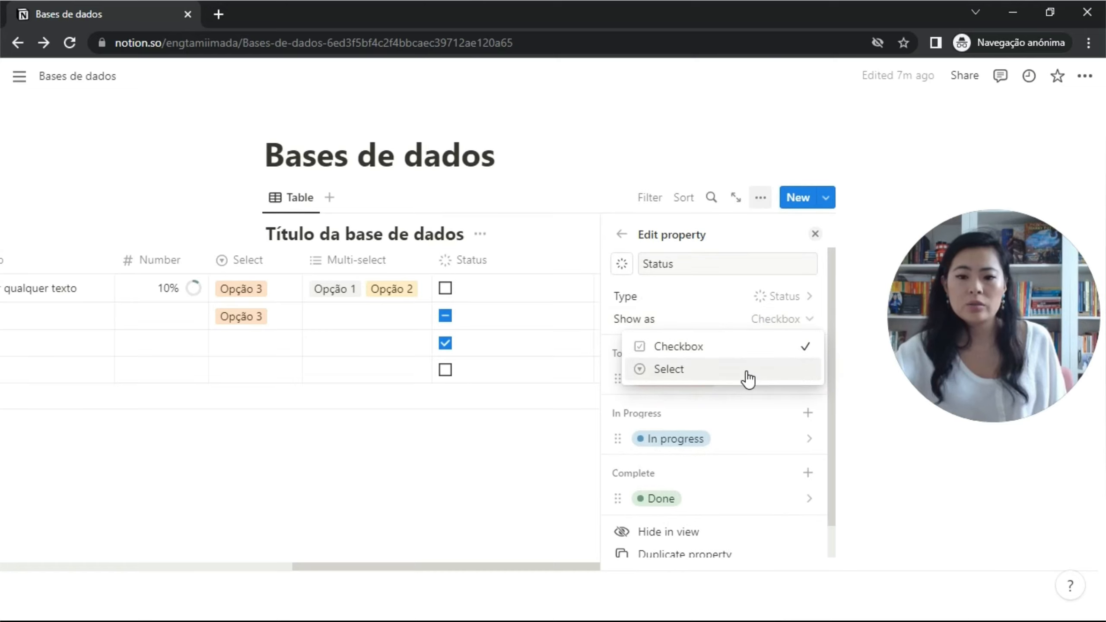
click(749, 376)
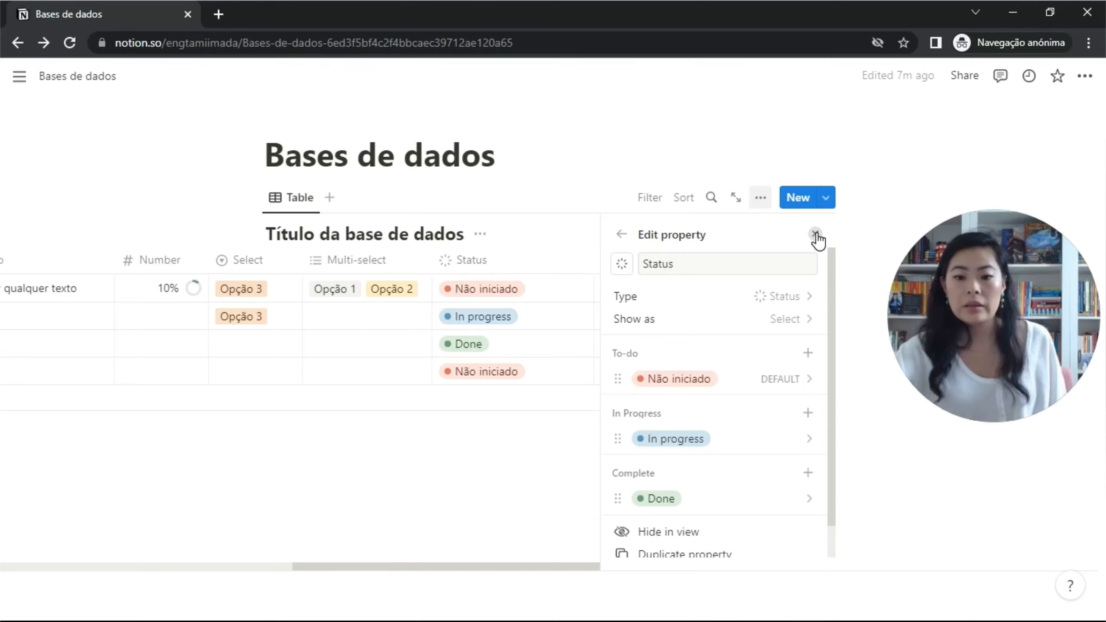
click(816, 235)
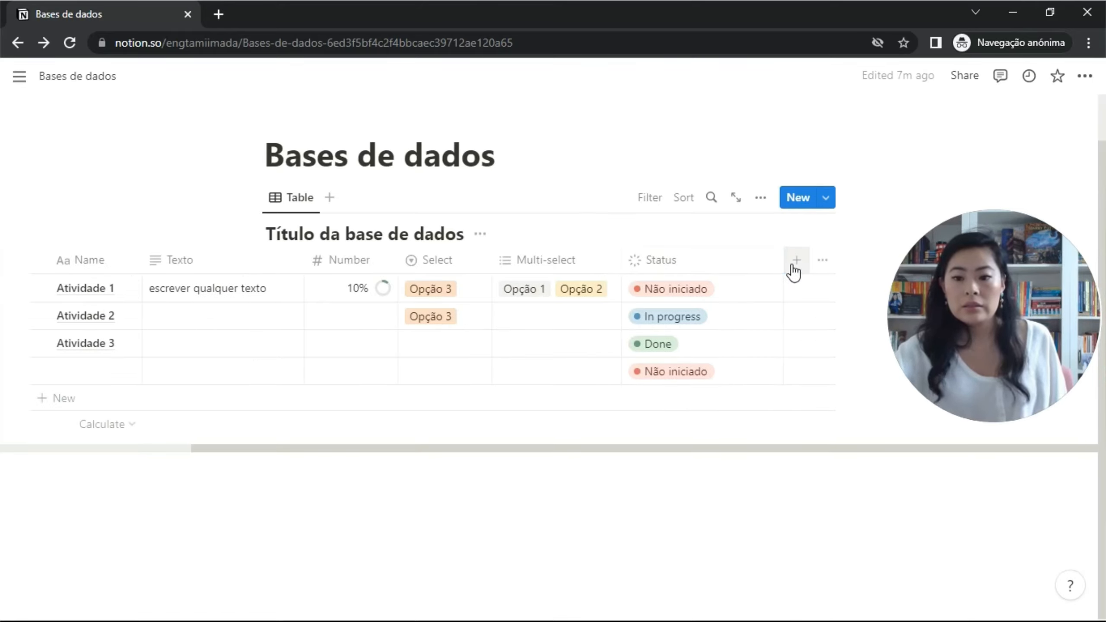
Add a Date property column with its date format set to Relative.
scroll(754, 277, left, 3)
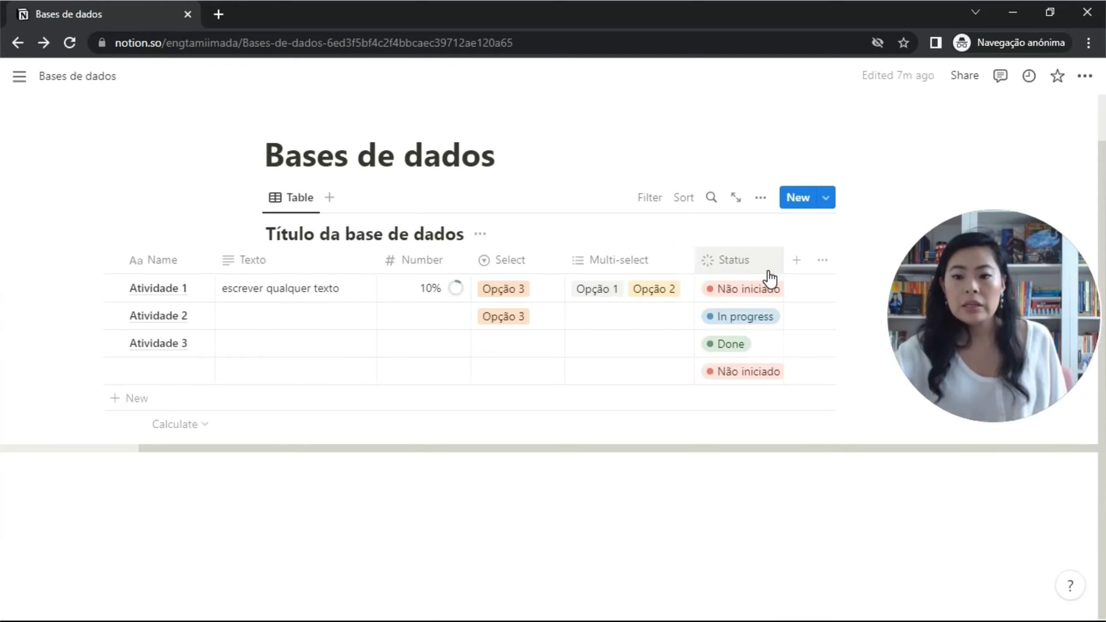
click(797, 261)
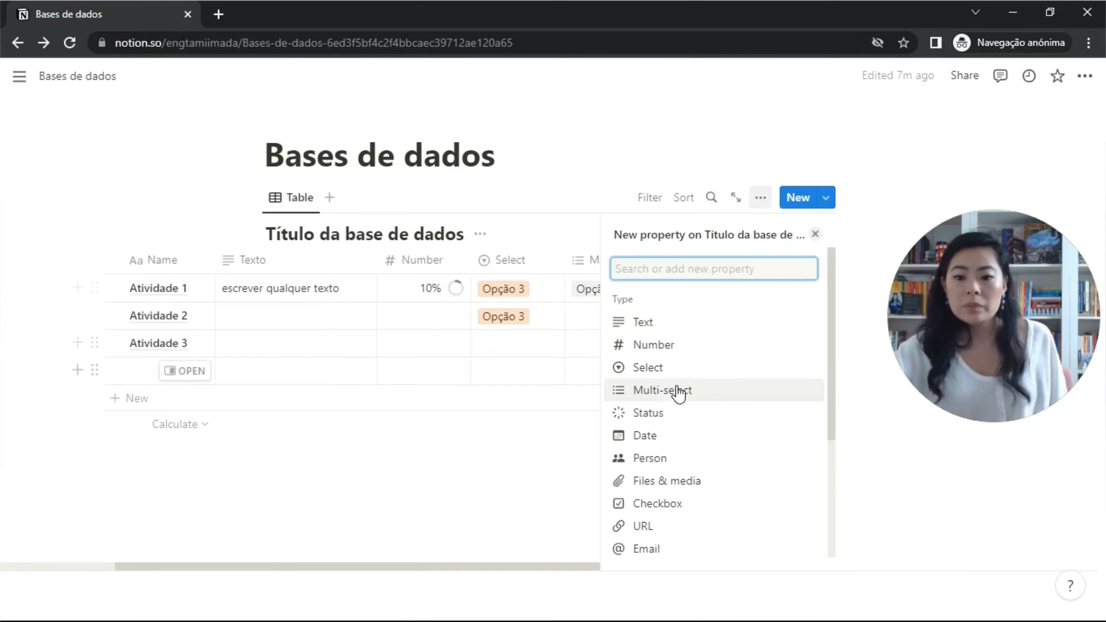
click(680, 436)
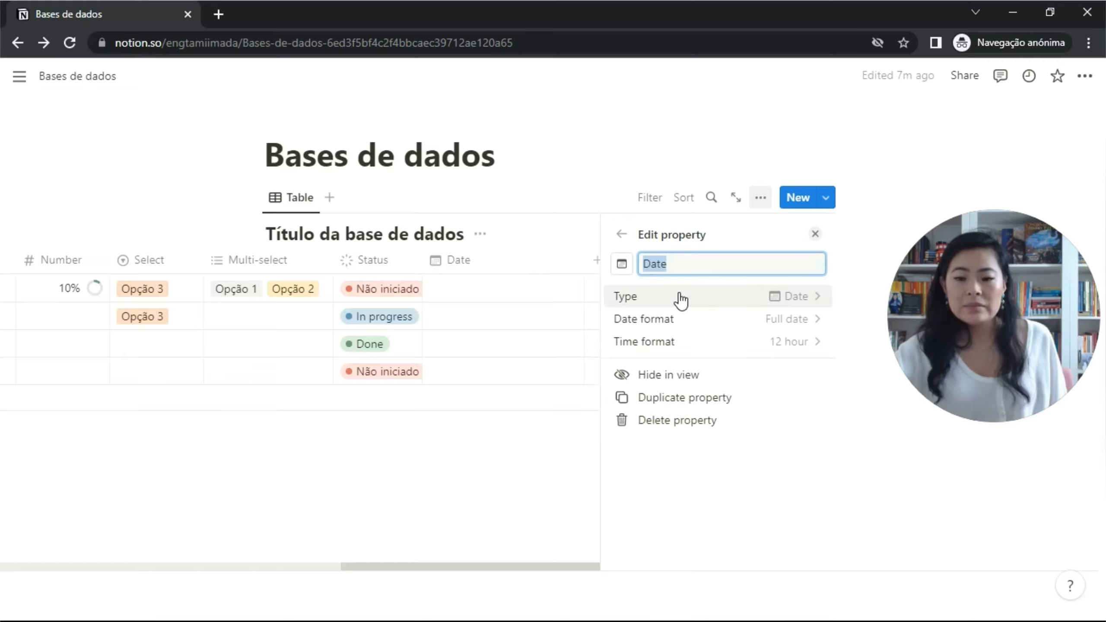
click(807, 321)
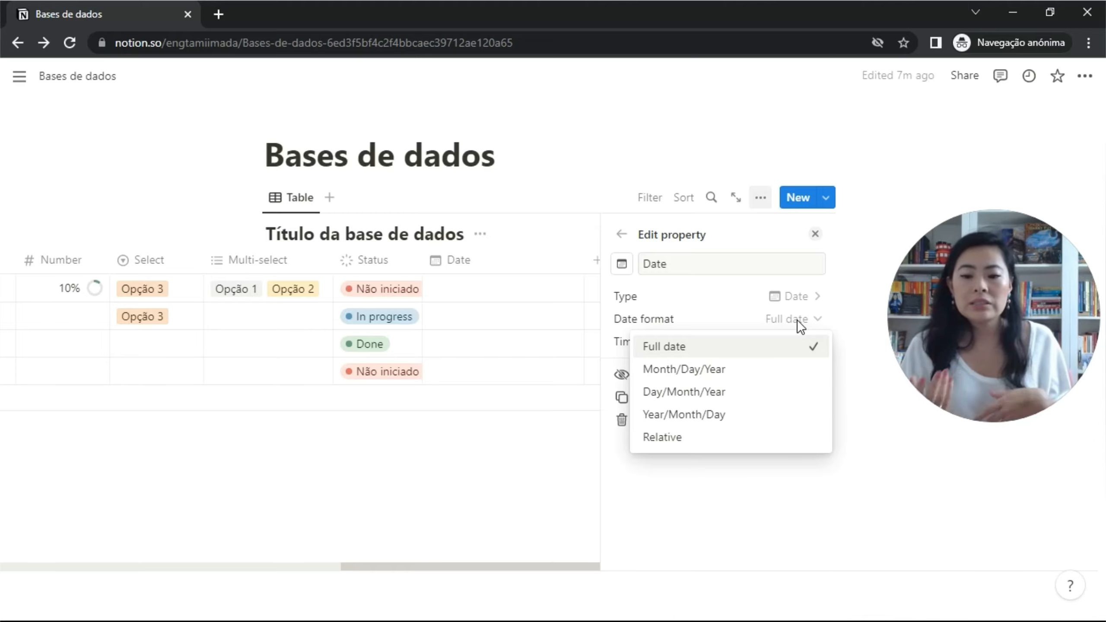
click(768, 445)
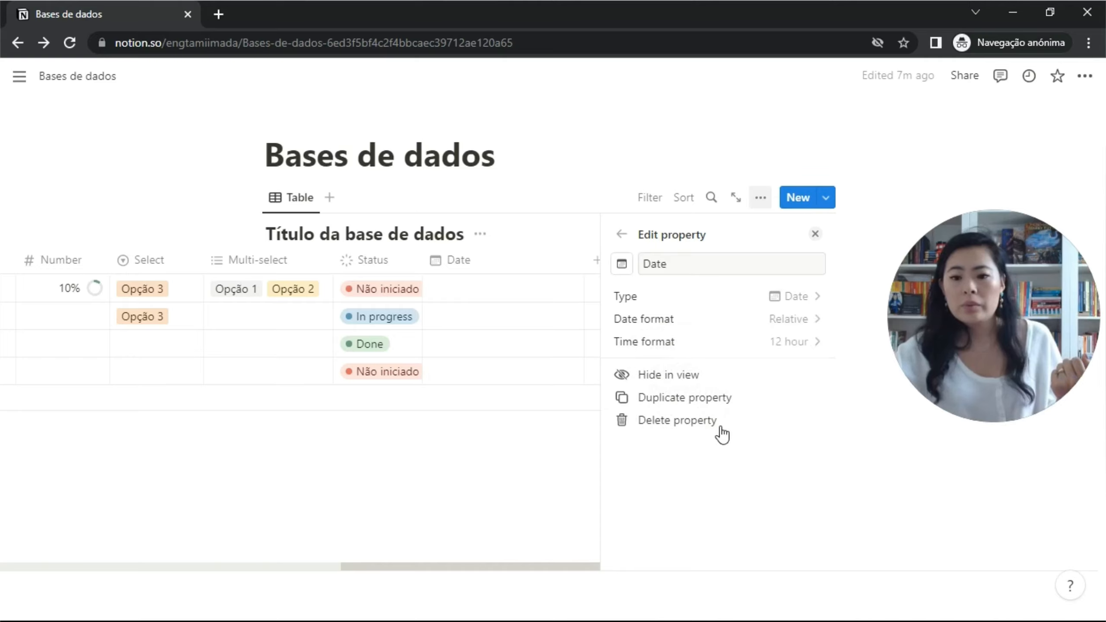
click(559, 322)
click(678, 312)
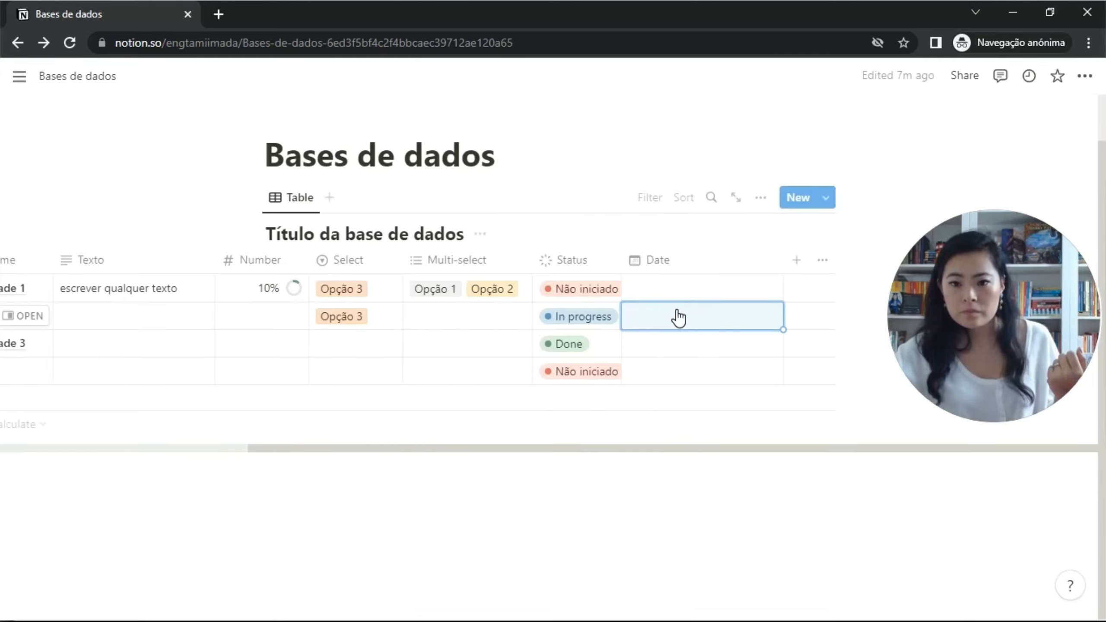
Date Atividade 1 as Mar 8, 2023 and Atividade 2 as Mar 15, 2023.
click(690, 289)
click(730, 298)
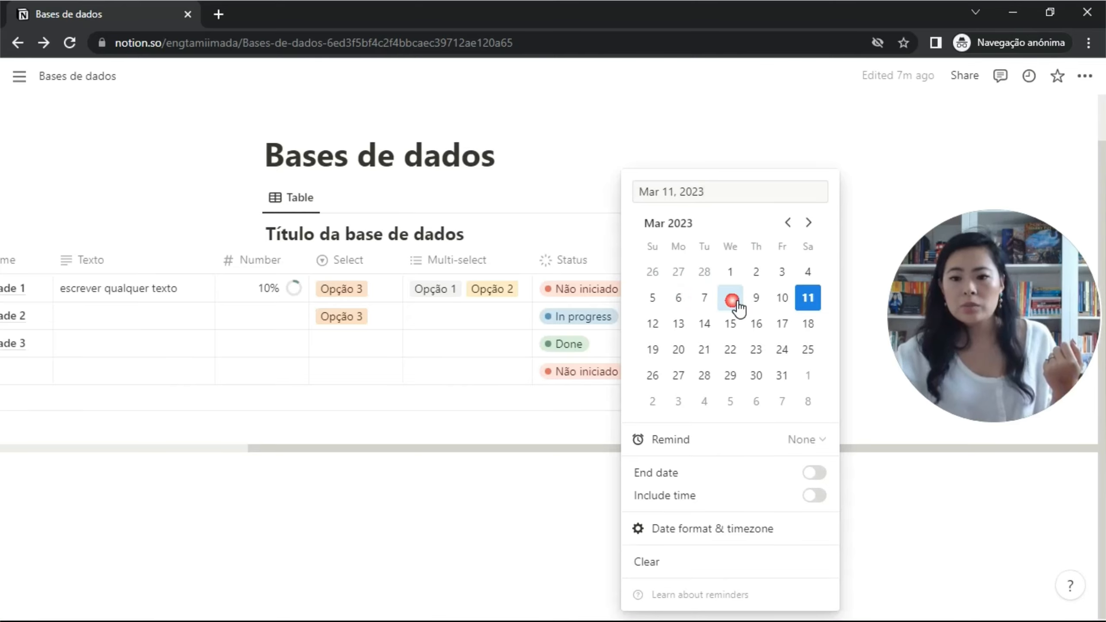
click(586, 353)
click(696, 320)
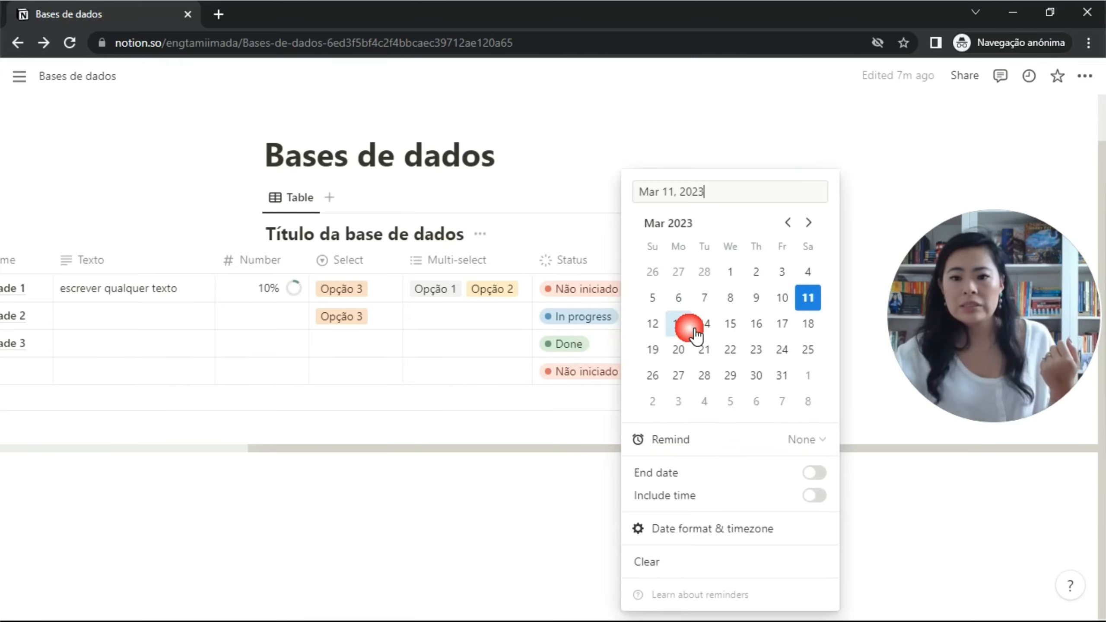
click(732, 327)
click(616, 367)
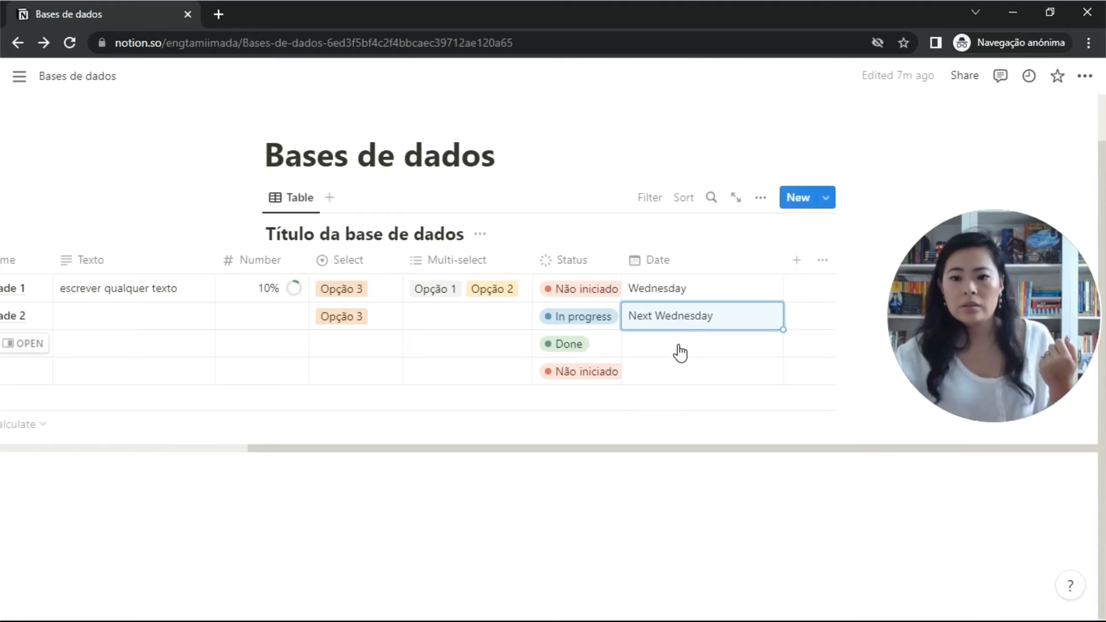
Date row 3 as today (11th) and row 4 as March 10.
click(684, 346)
key(Escape)
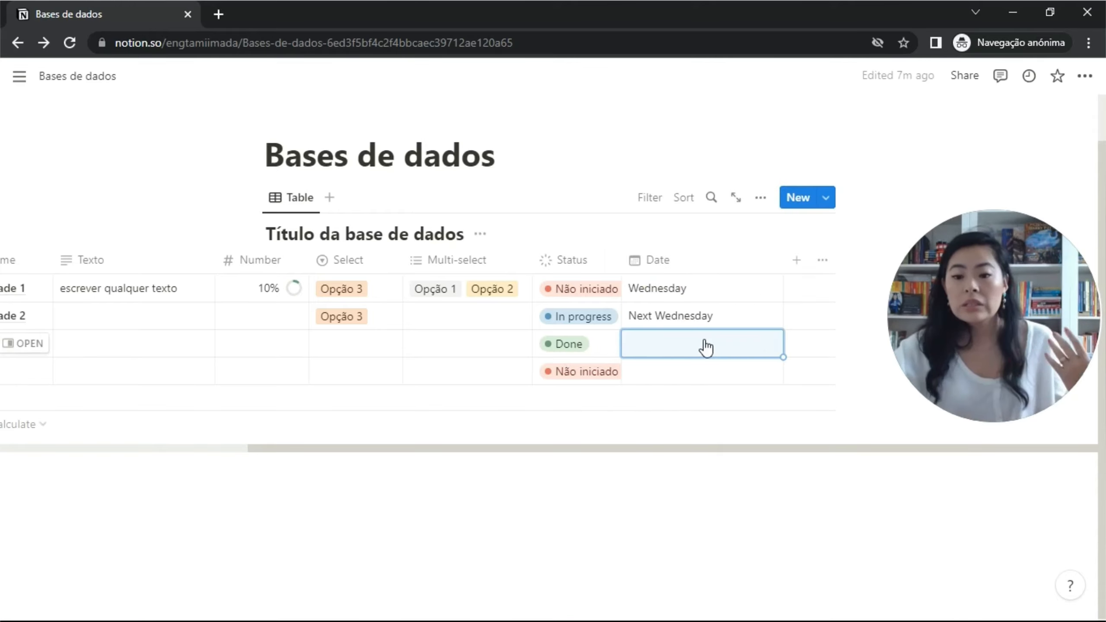
click(705, 347)
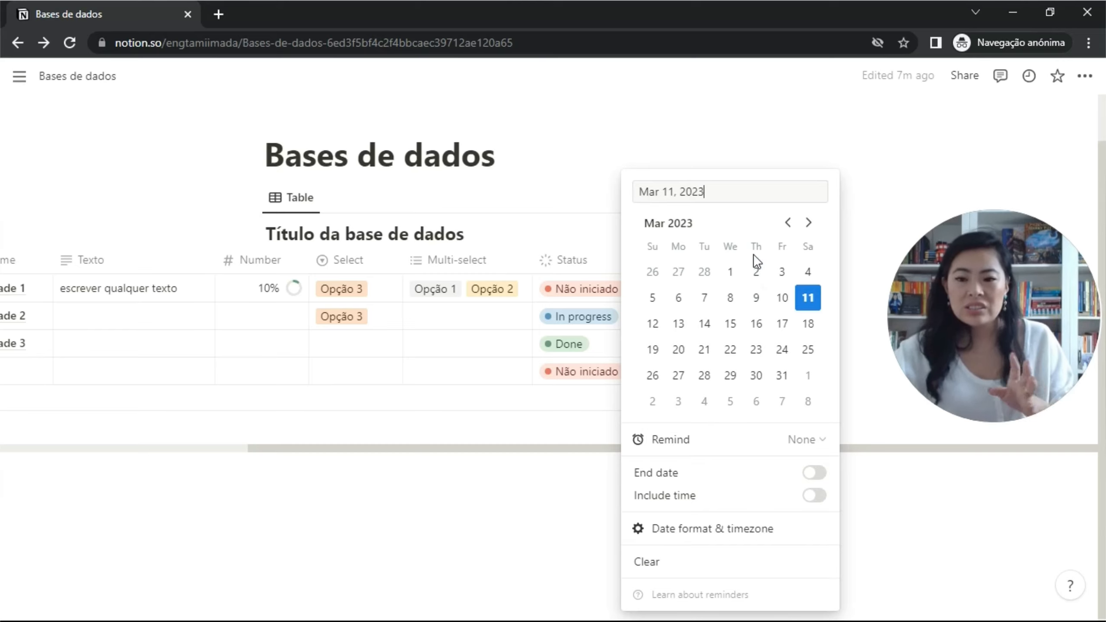
click(808, 301)
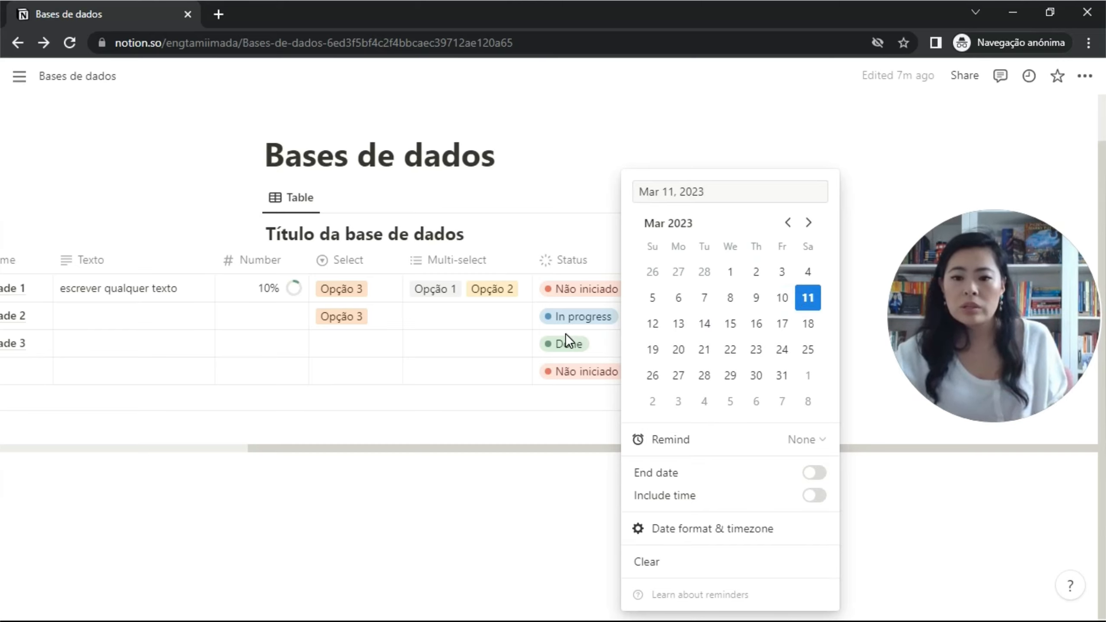
click(565, 336)
click(721, 371)
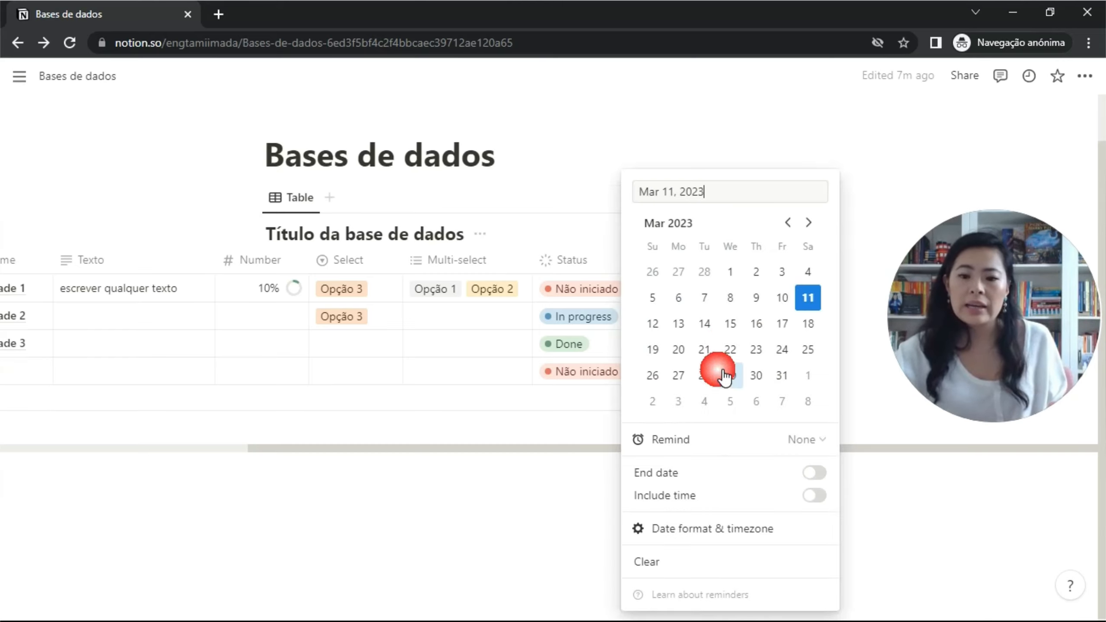
click(782, 298)
click(581, 341)
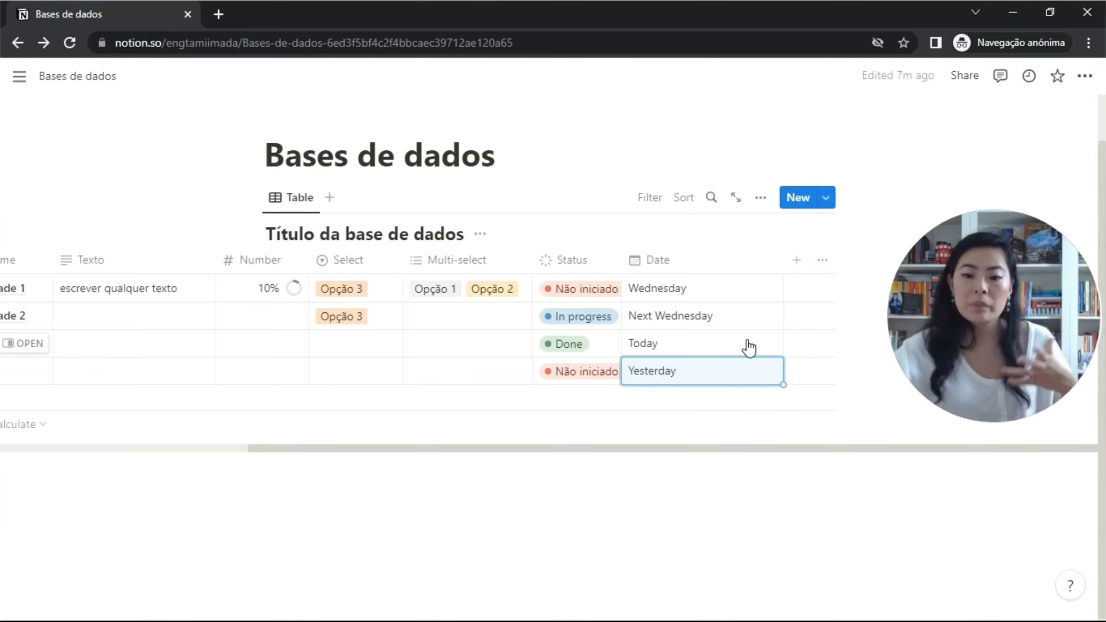
click(706, 271)
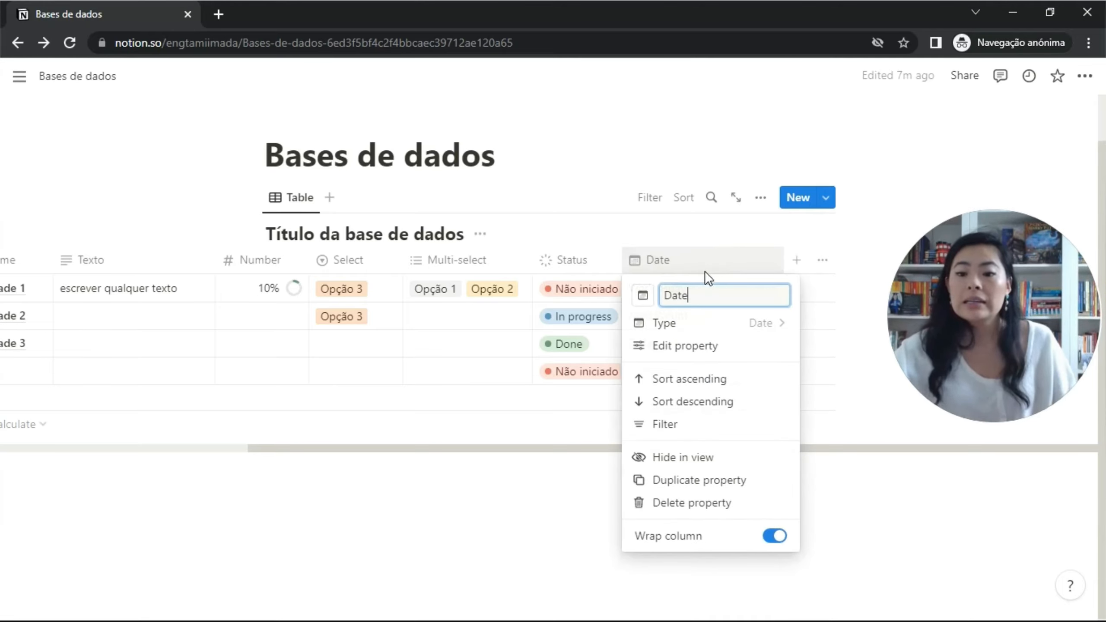
Switch the Date column format to Day/Month/Year, leaving time format at 12 hour.
click(736, 347)
click(795, 323)
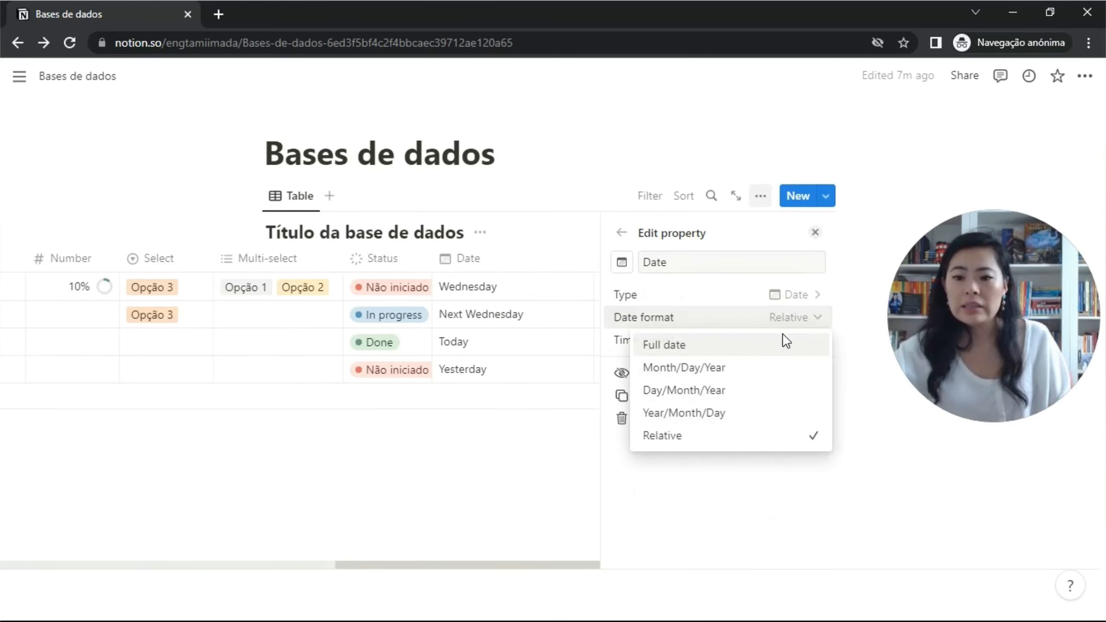
click(750, 393)
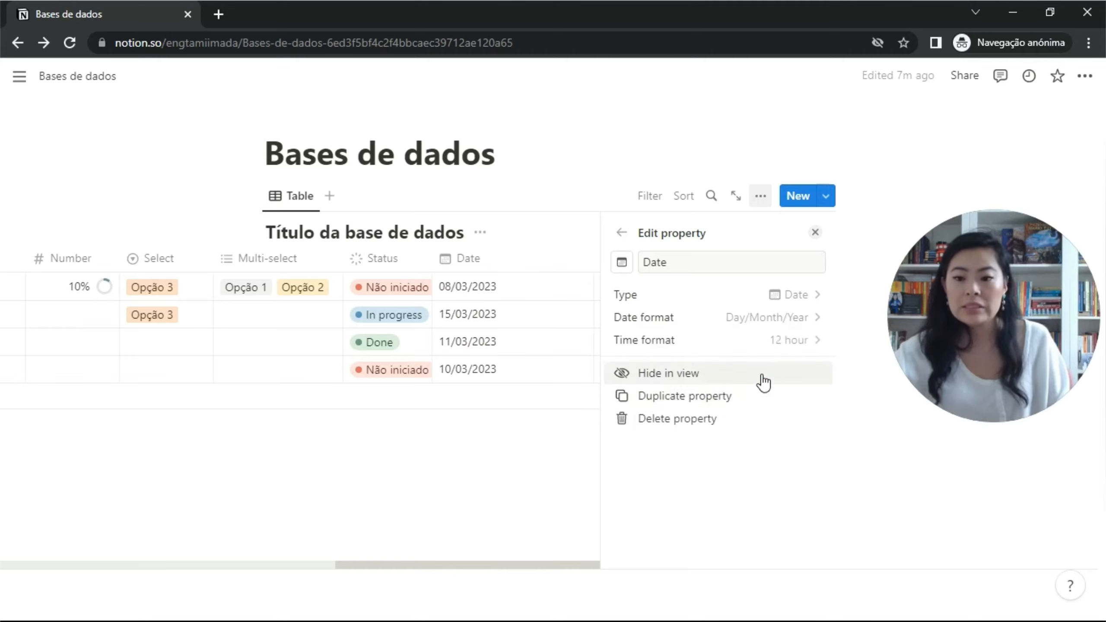
click(784, 344)
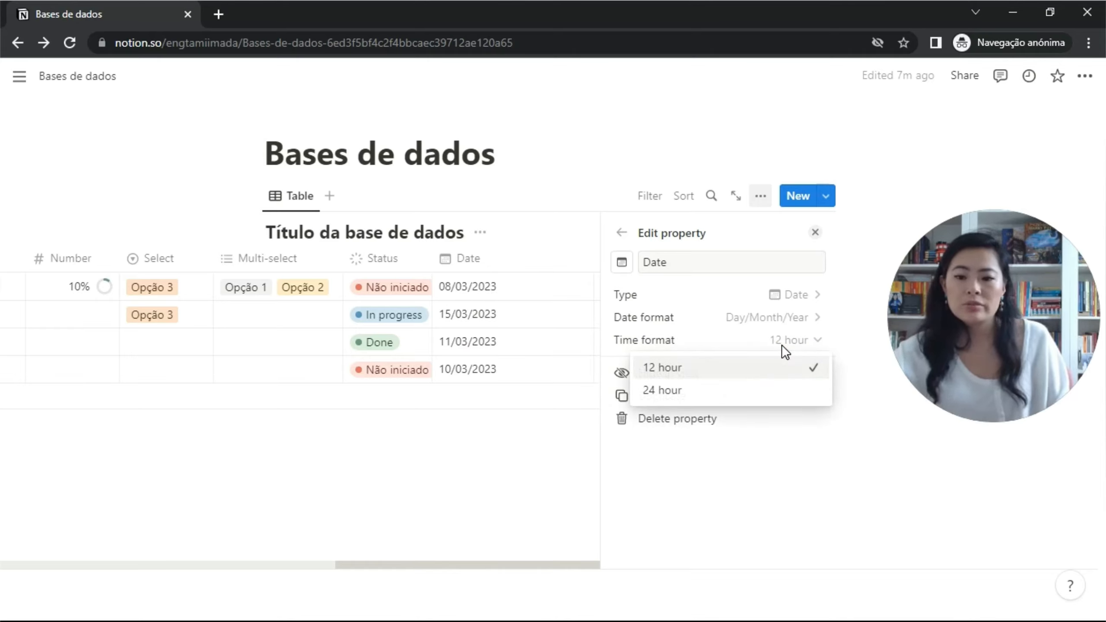
click(782, 346)
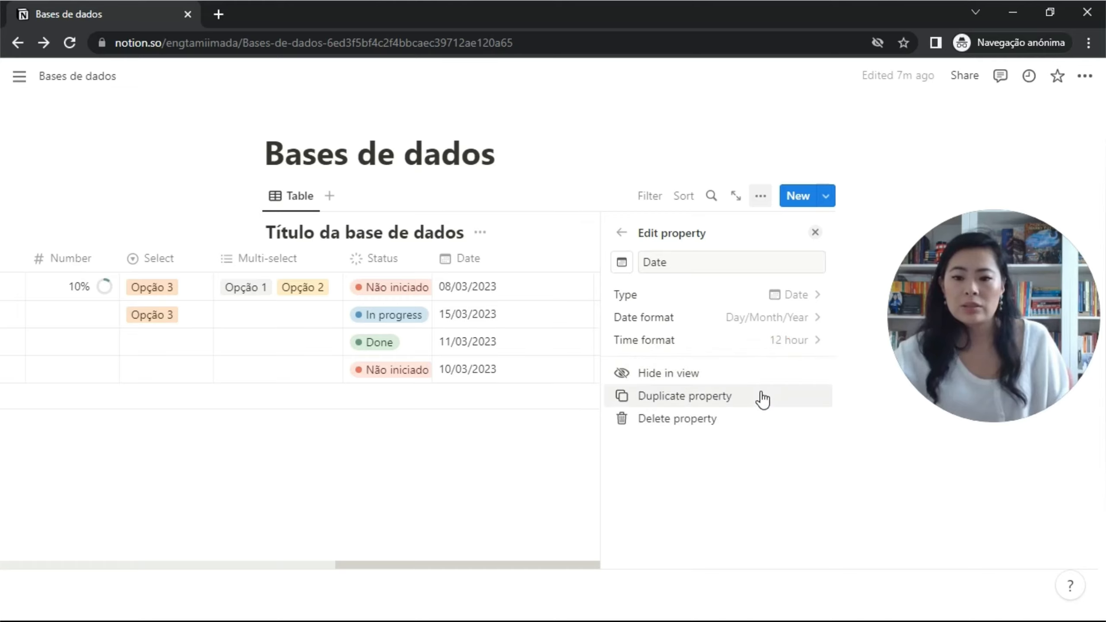
click(816, 236)
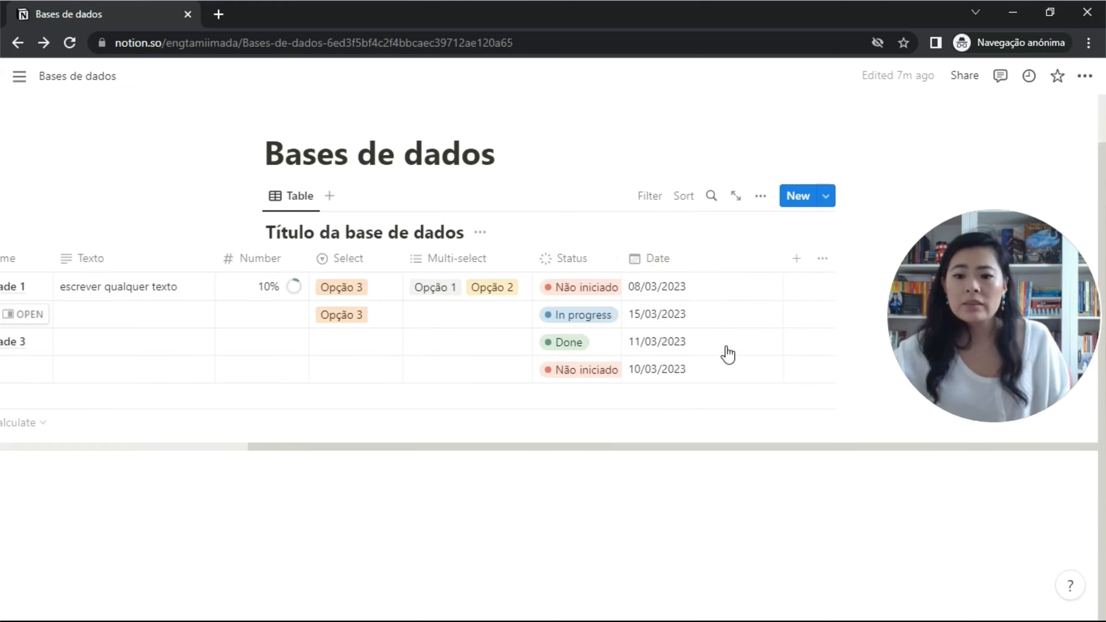
Give Atividade 1's date an end date of 16/03/2023, making it a range.
click(707, 290)
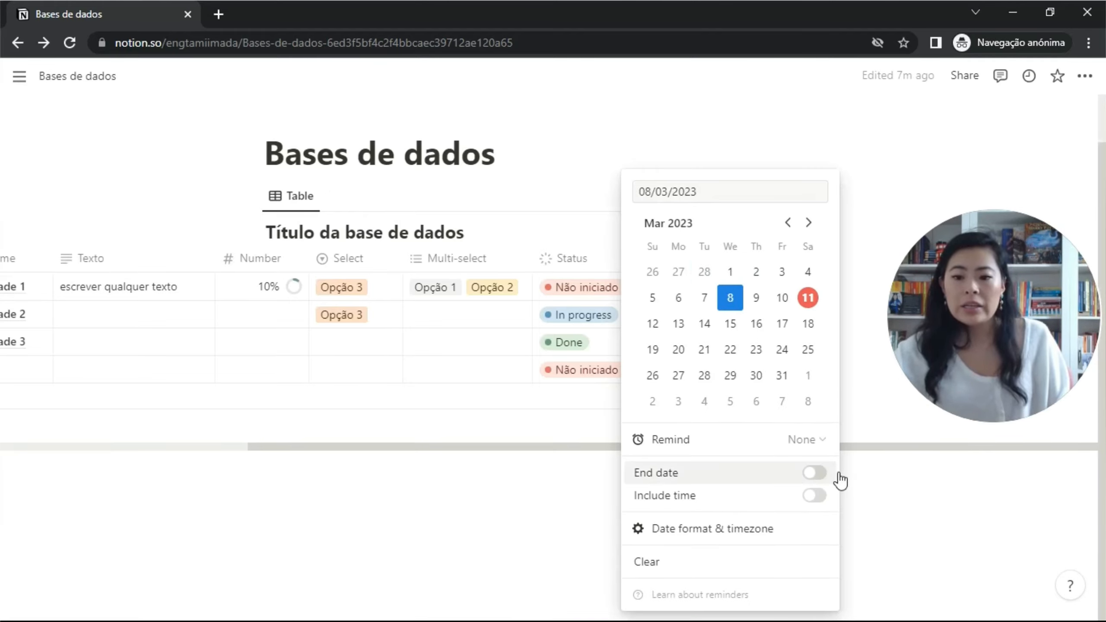
click(815, 473)
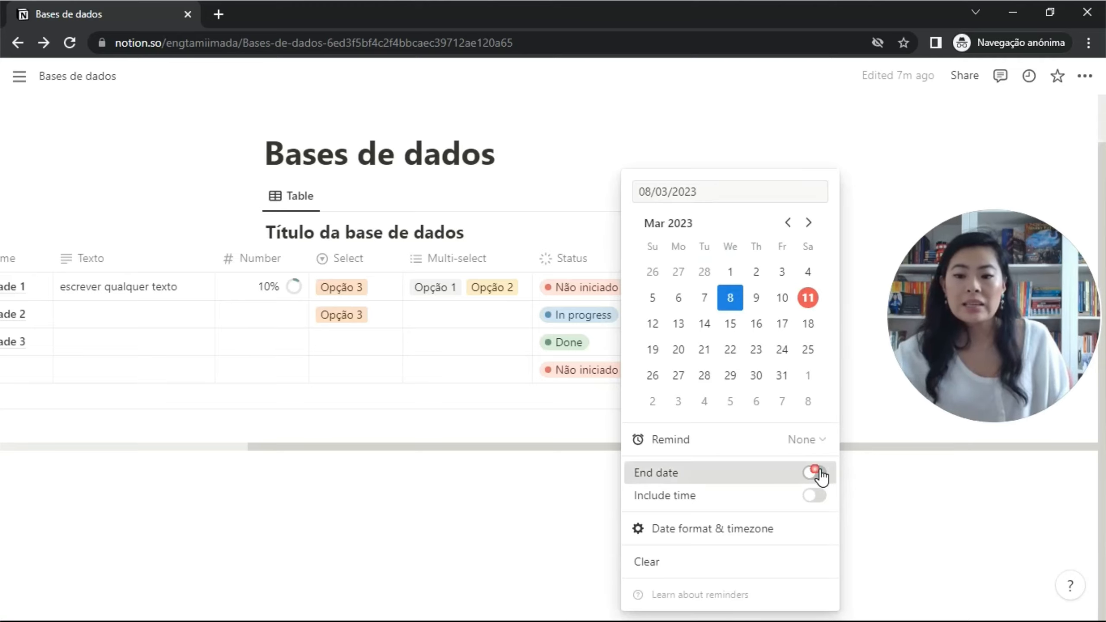
click(757, 325)
key(Escape)
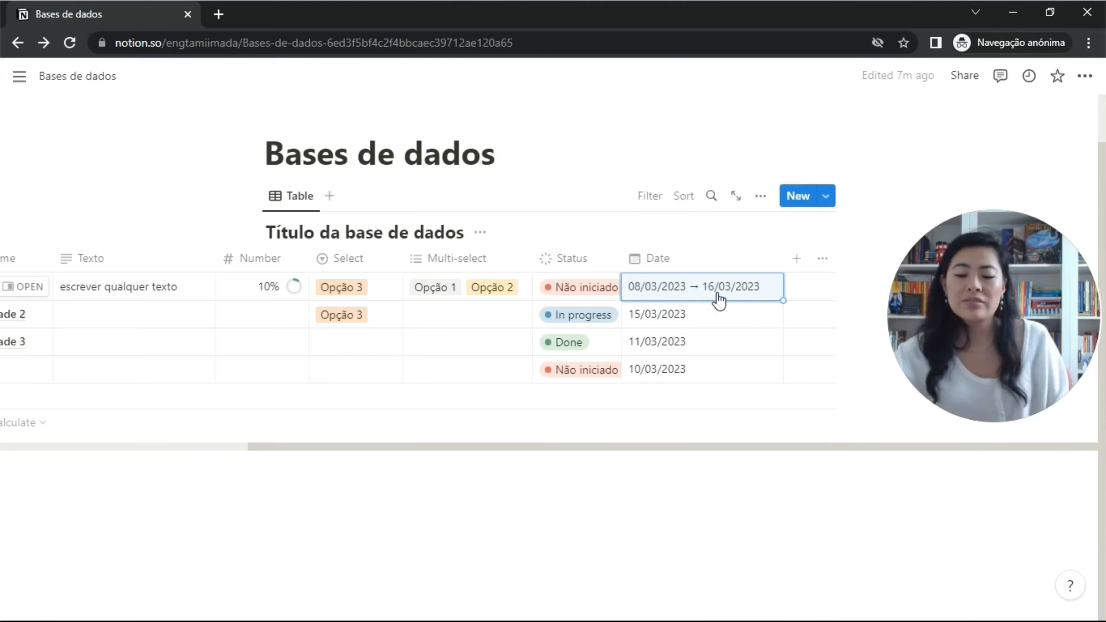
Toggle times on then off for the range, check reminder options unchanged, and narrow the Date column.
click(746, 299)
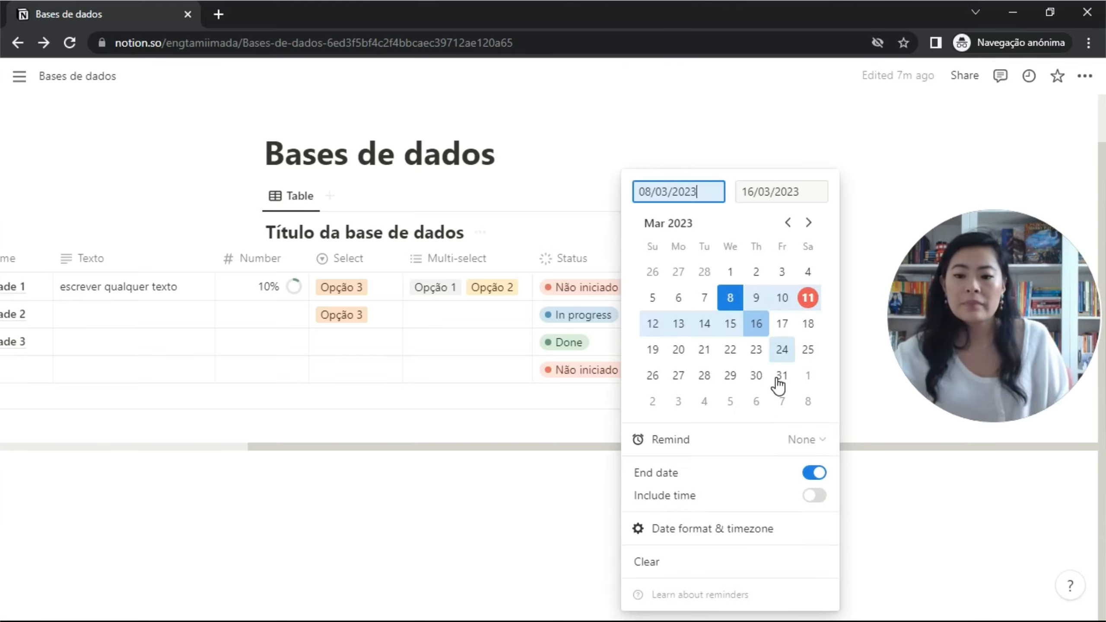
click(819, 497)
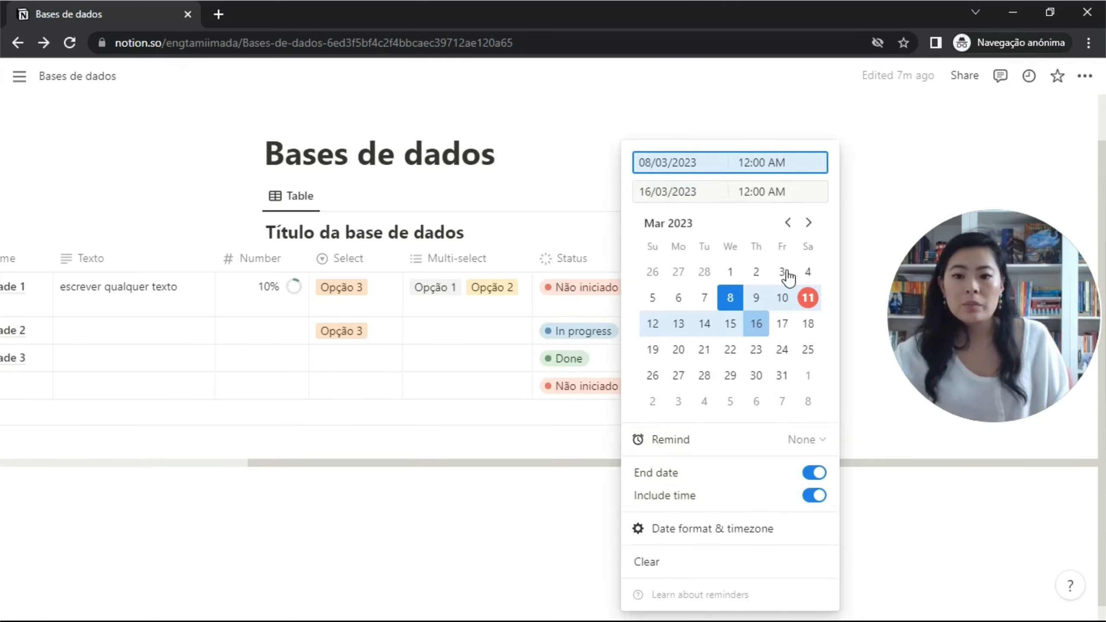
click(608, 308)
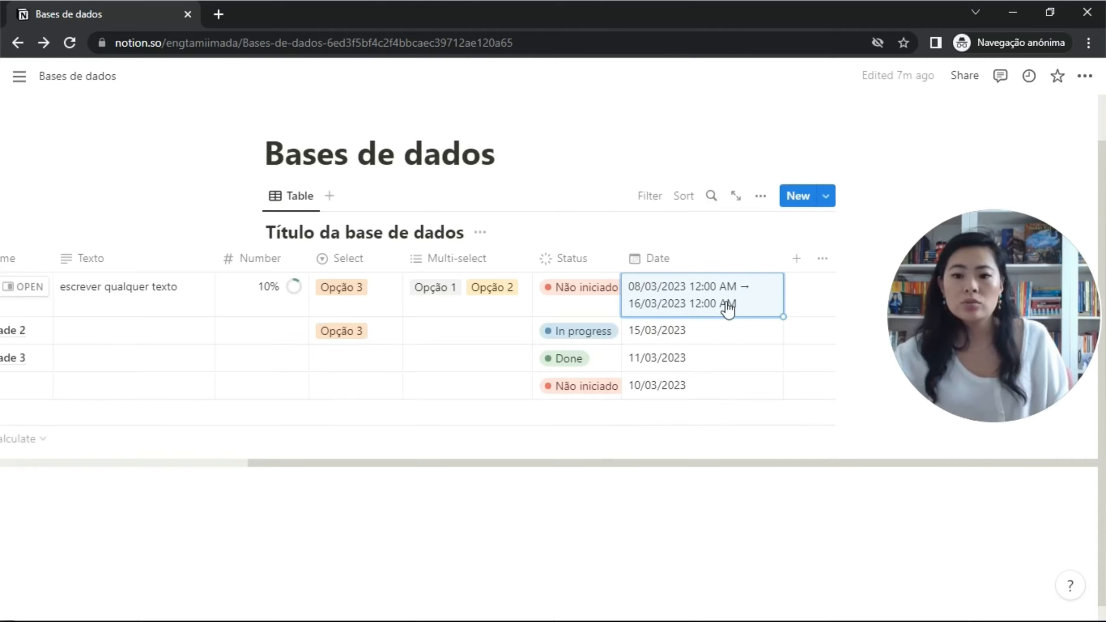
click(762, 304)
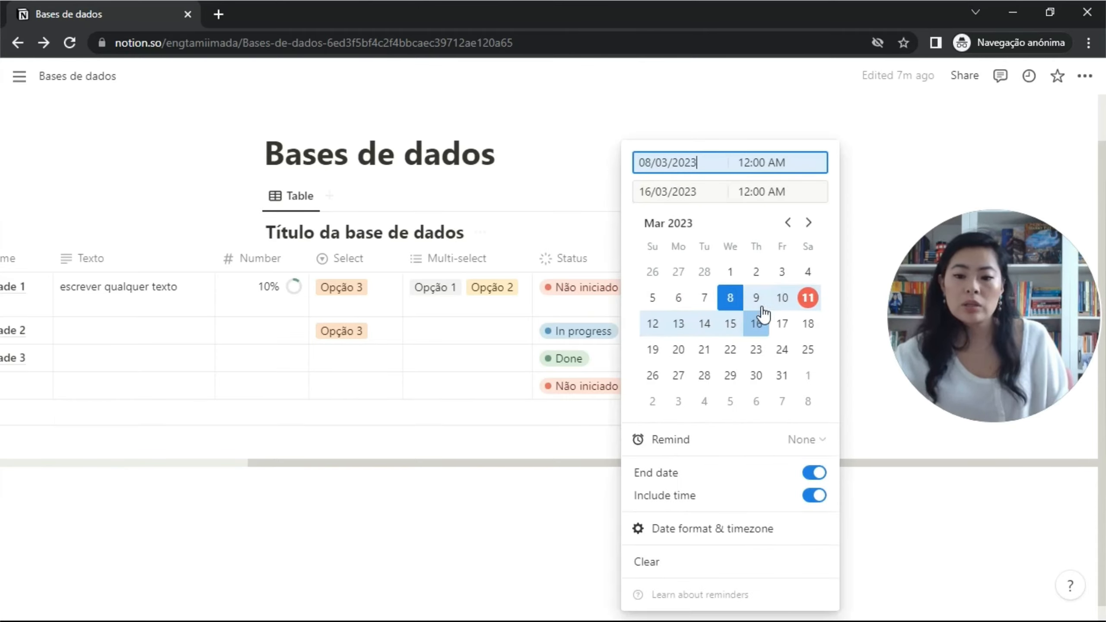
click(827, 496)
click(754, 537)
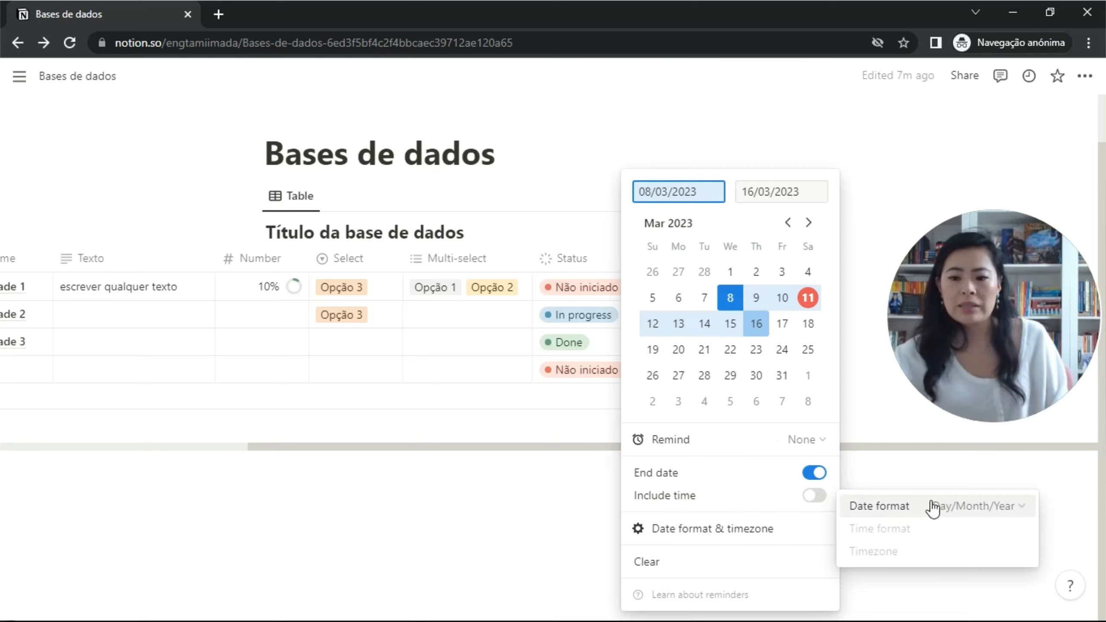
click(810, 438)
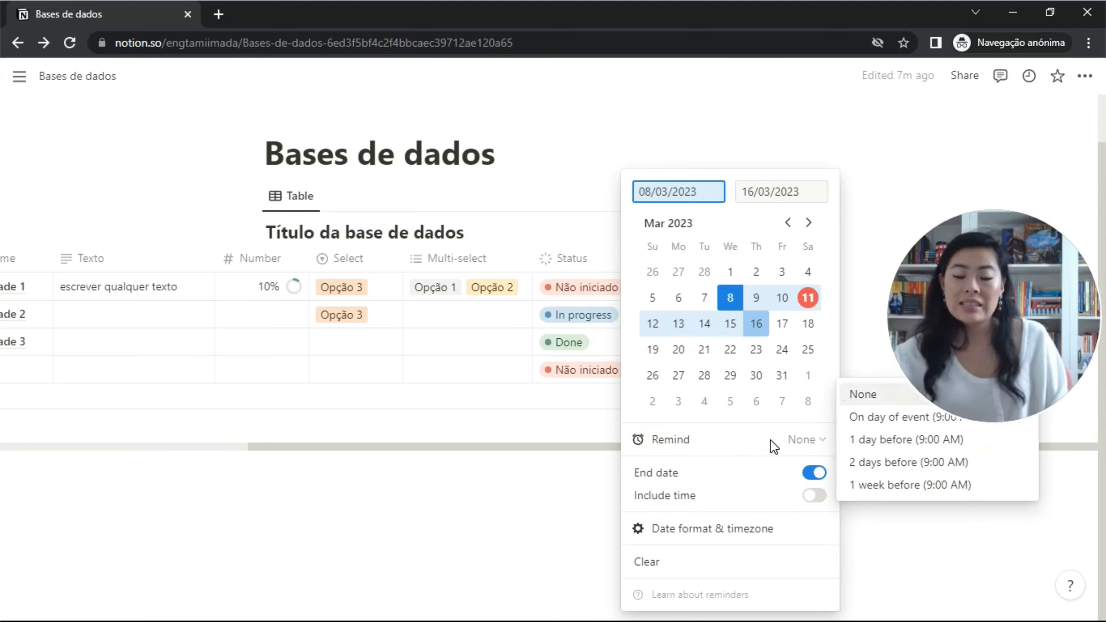
click(574, 395)
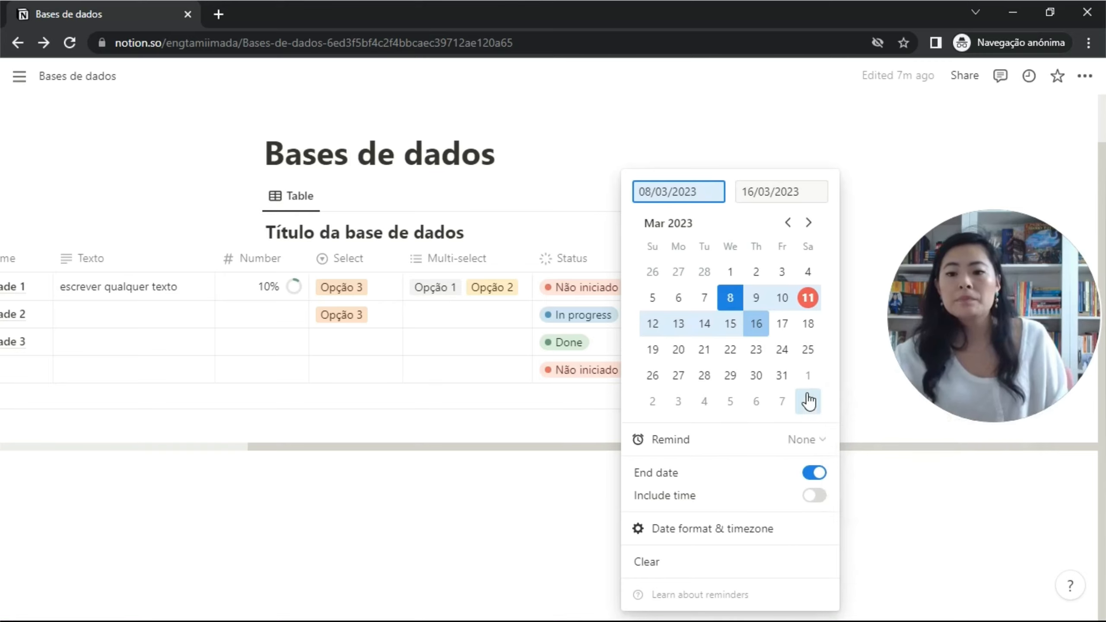
click(857, 363)
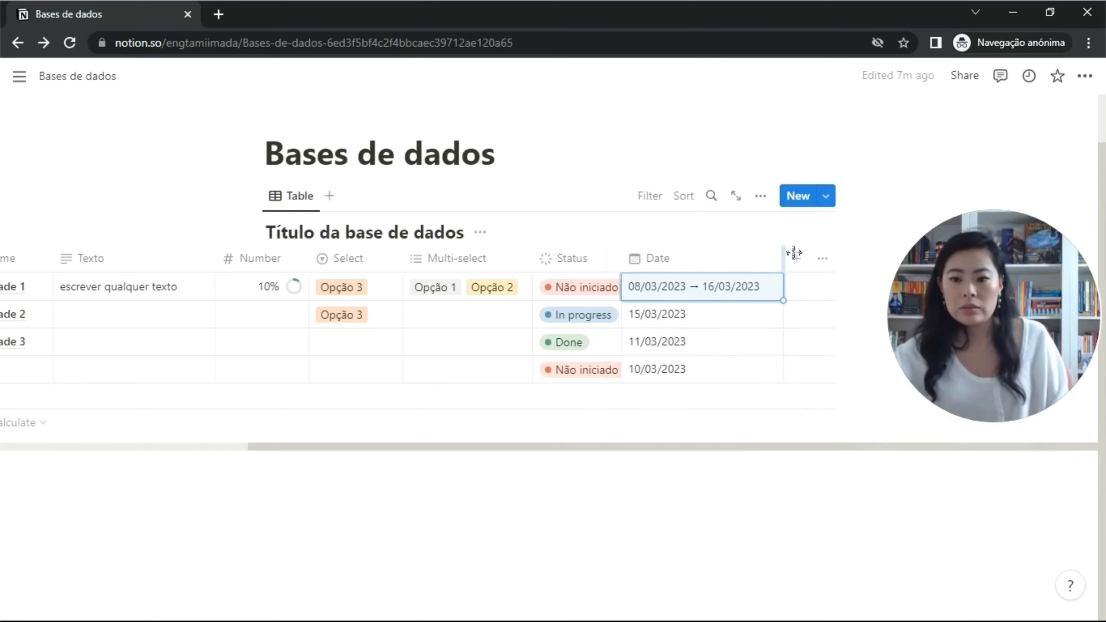
drag(791, 261, 726, 289)
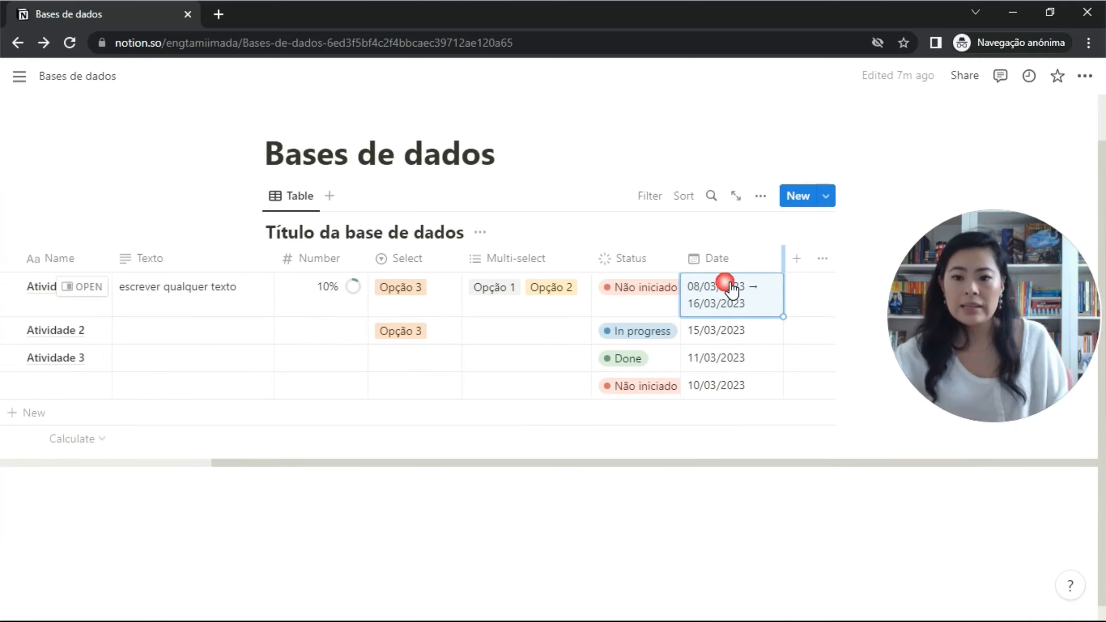
Add a Person property column to the table.
click(800, 263)
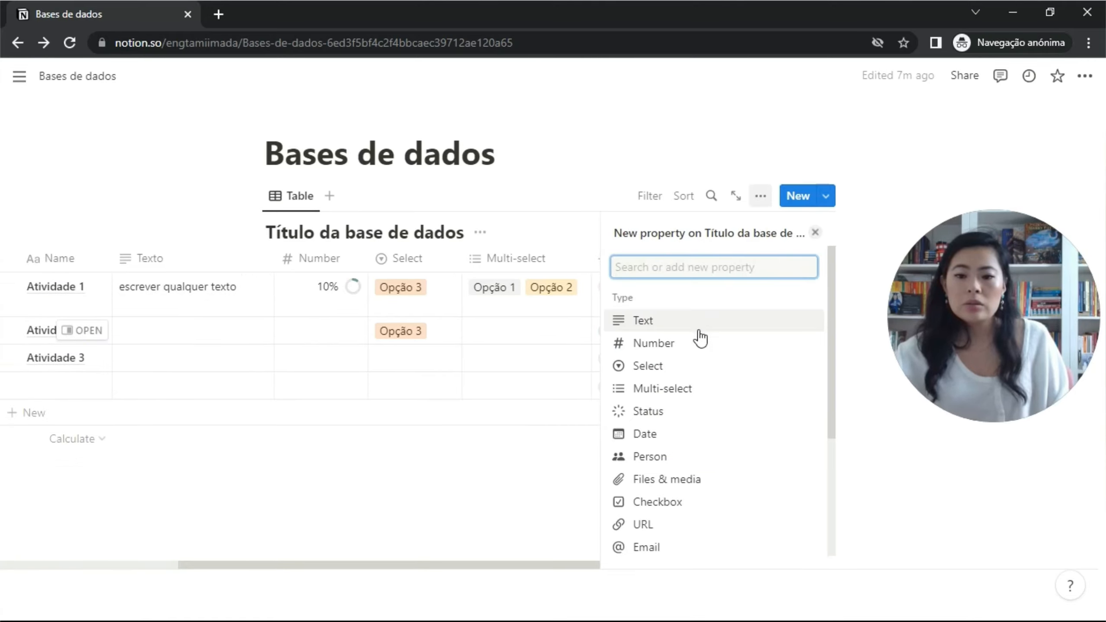
click(669, 458)
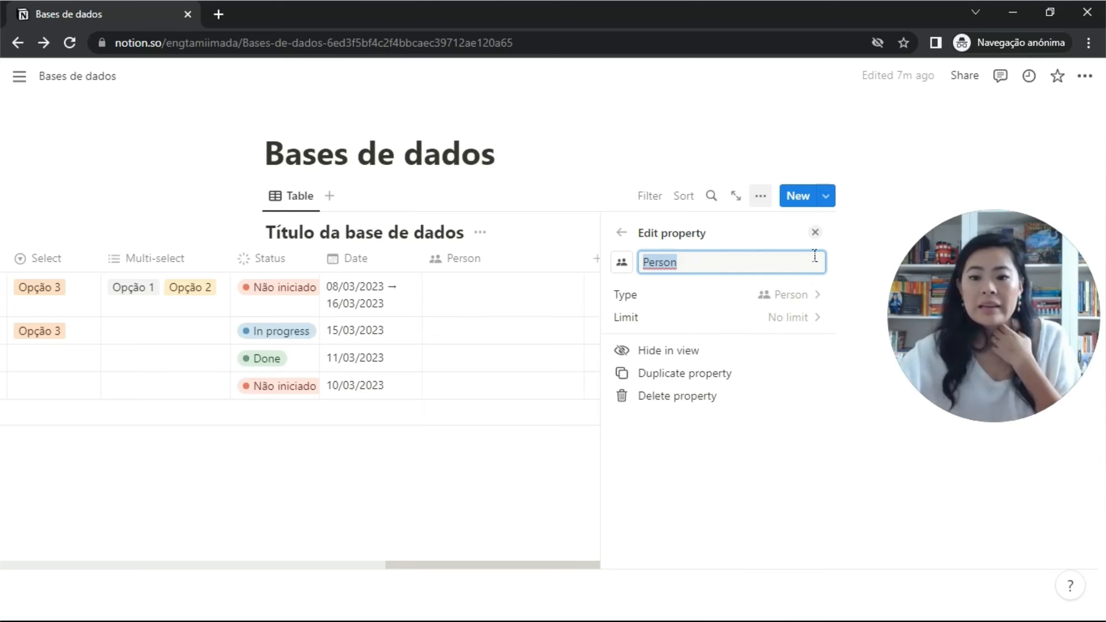
click(816, 233)
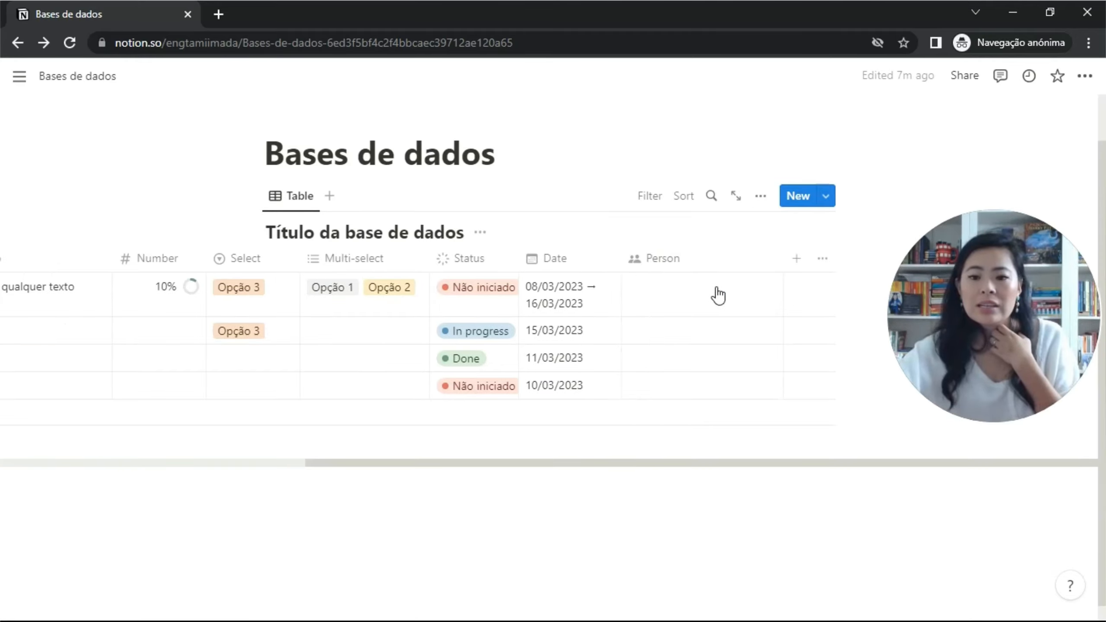
Assign a workspace member to Atividade 1 and narrow the Person column.
click(717, 291)
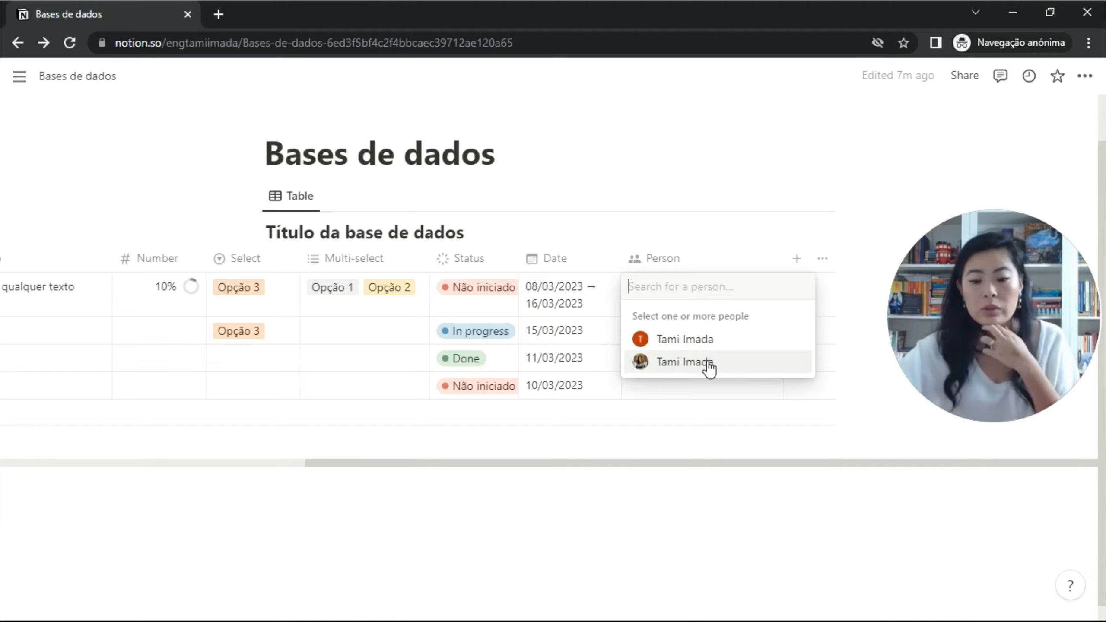
click(708, 363)
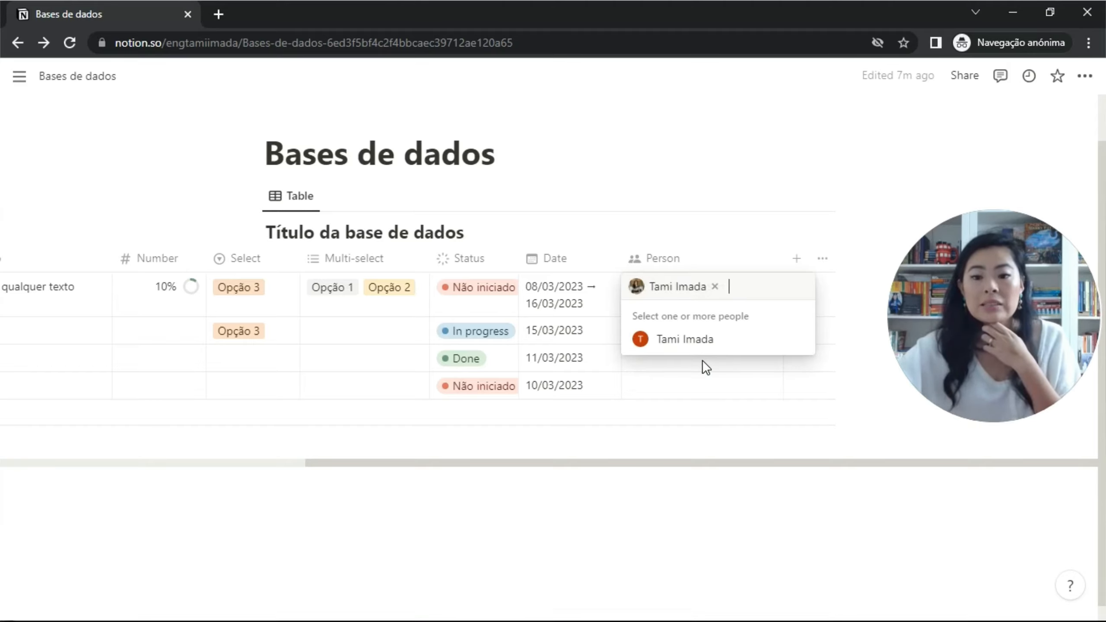
click(732, 226)
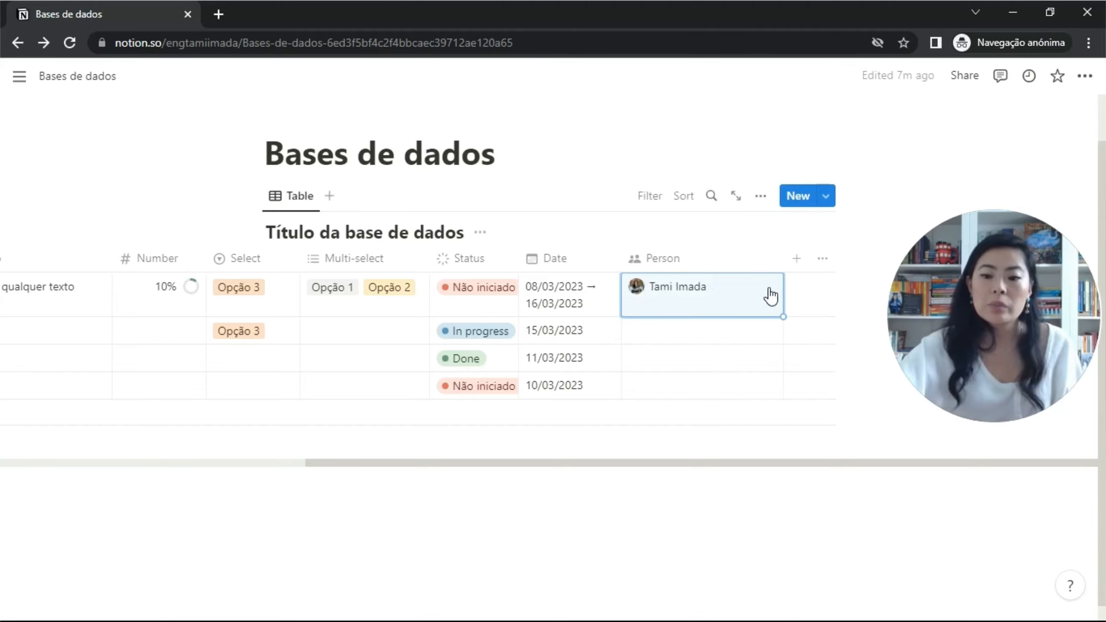
drag(784, 256, 744, 266)
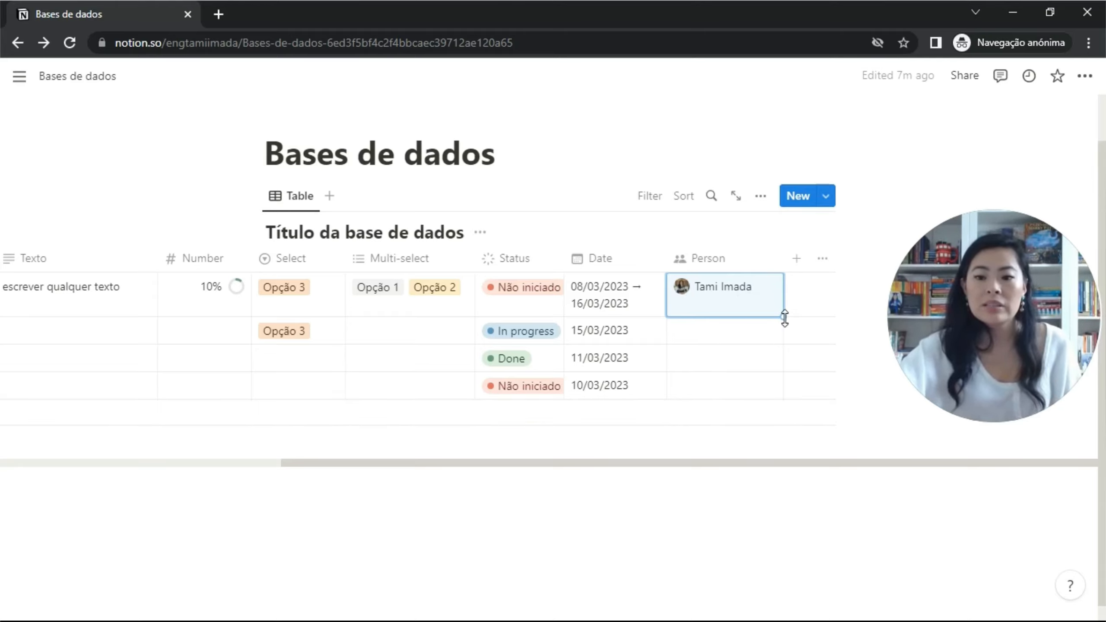
Add a Files & media column to the table.
click(804, 265)
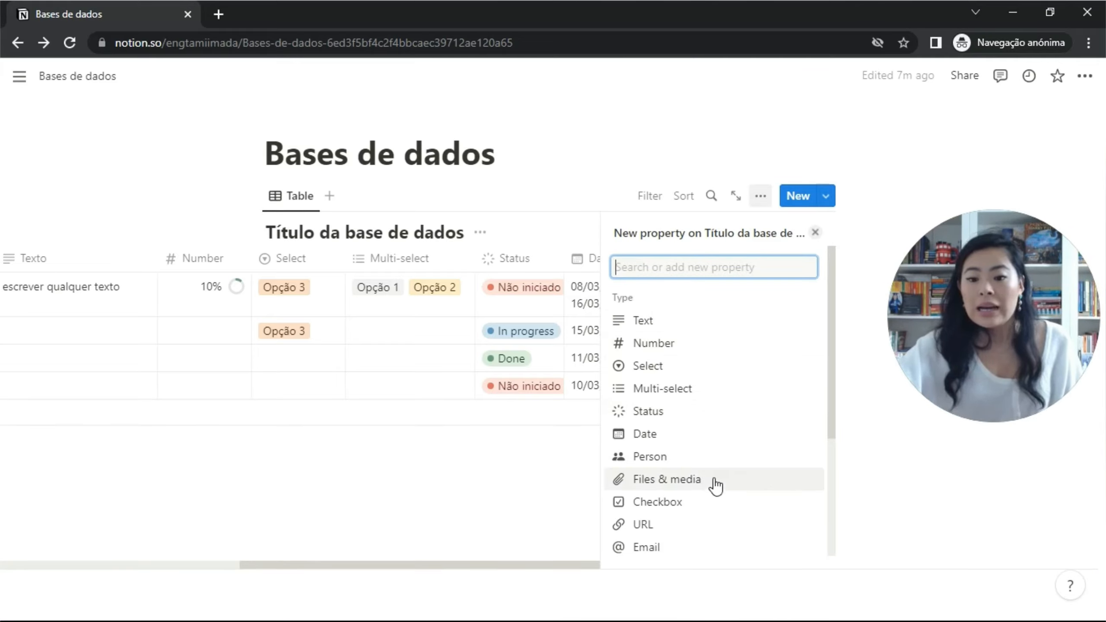
click(714, 481)
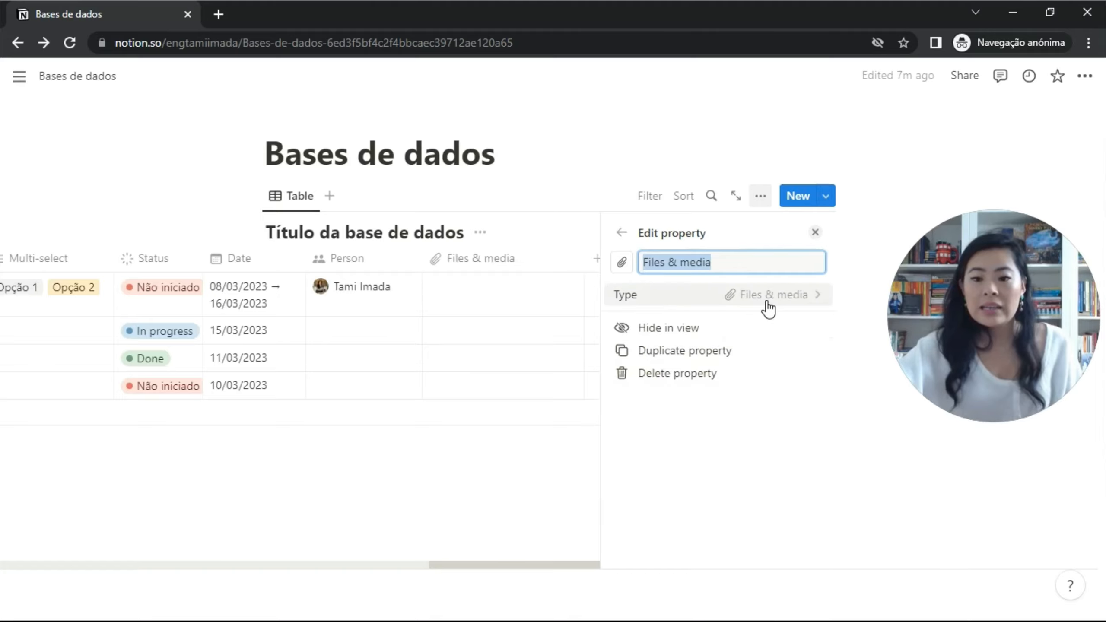
click(816, 233)
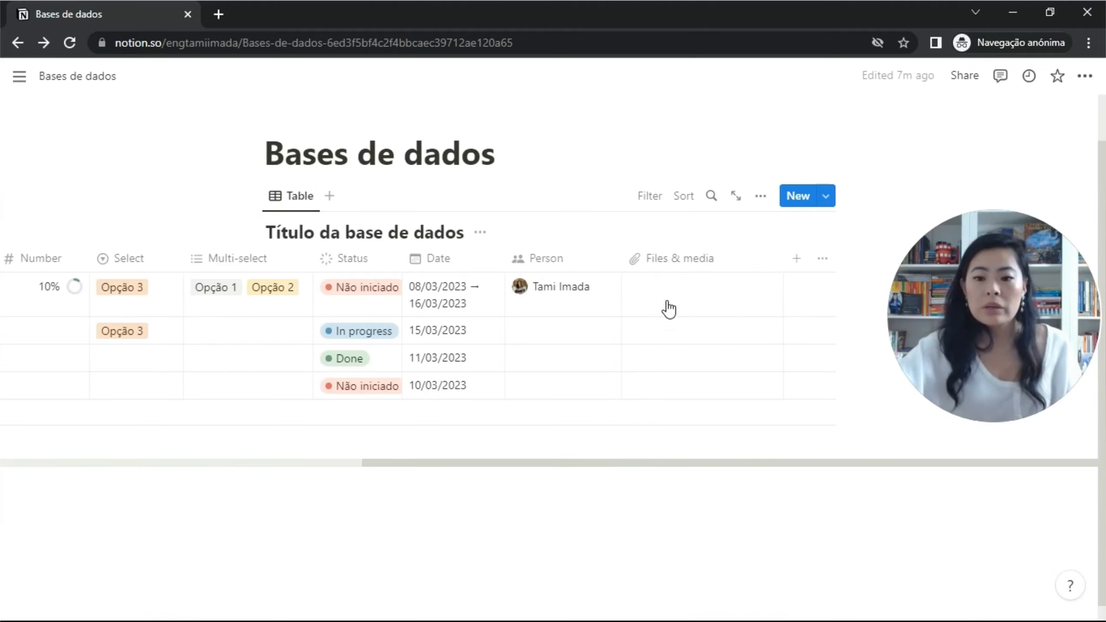
Upload the youtube-logo image into Atividade 1's Files & media cell.
click(677, 288)
click(676, 289)
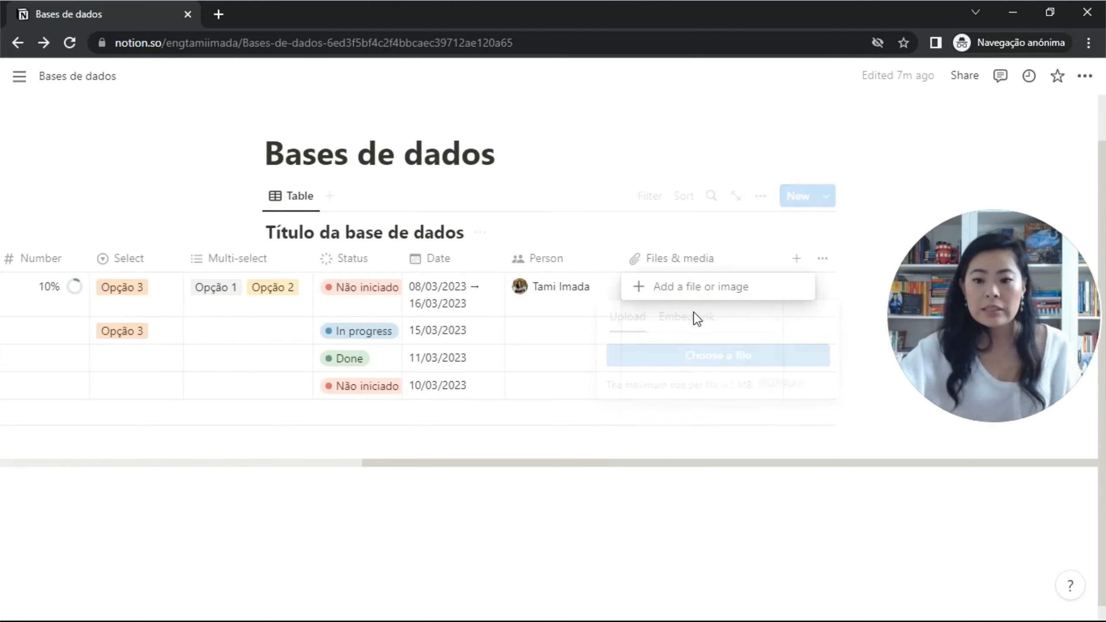
click(696, 297)
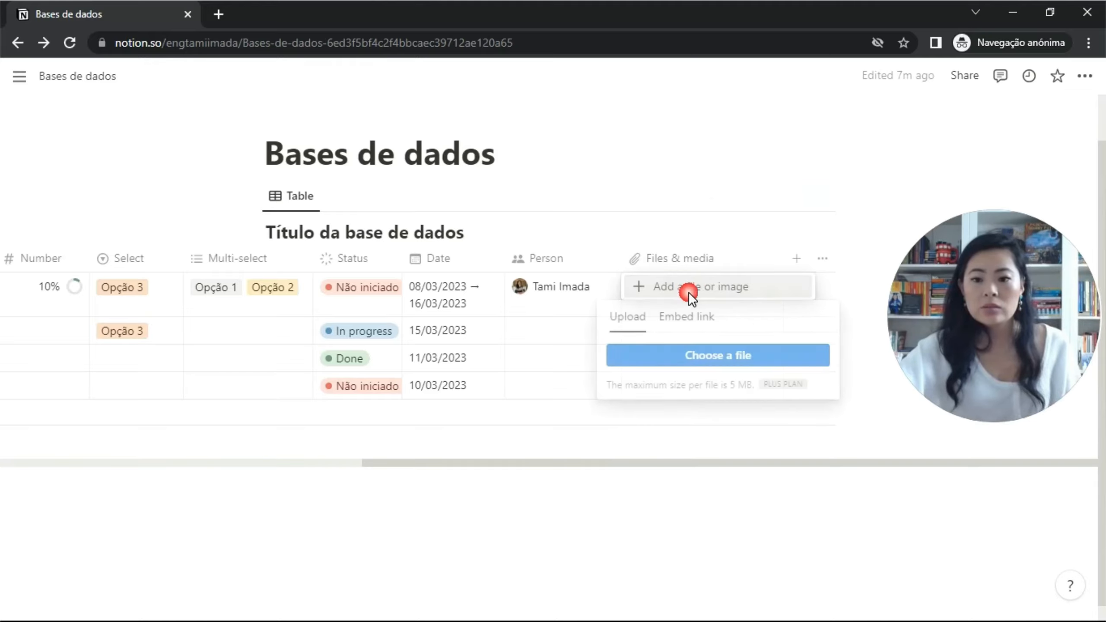
click(684, 364)
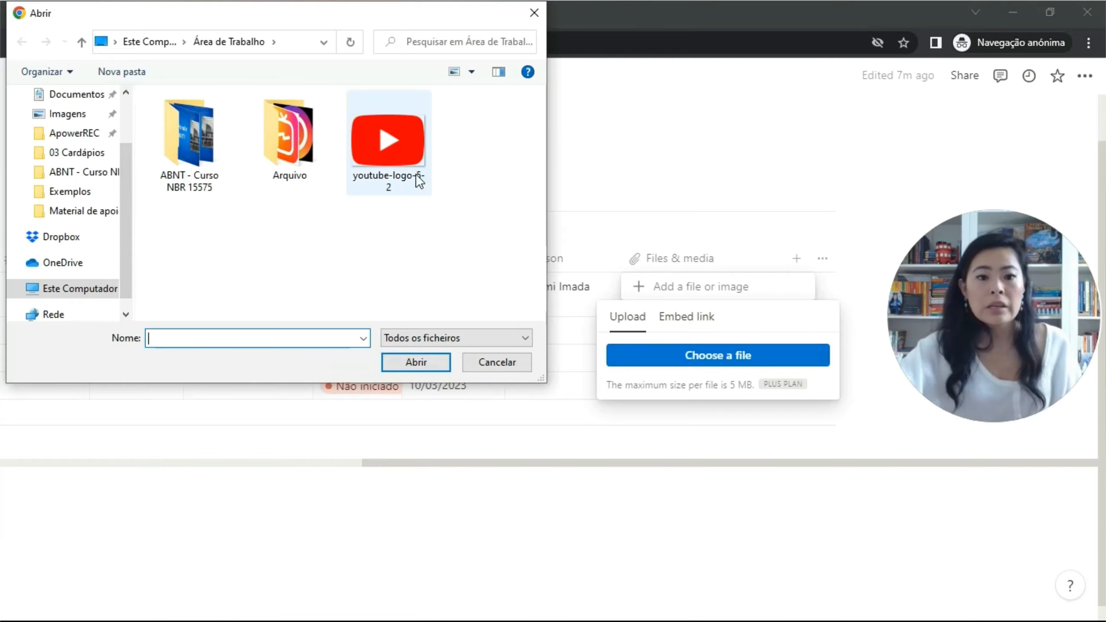
double_click(403, 149)
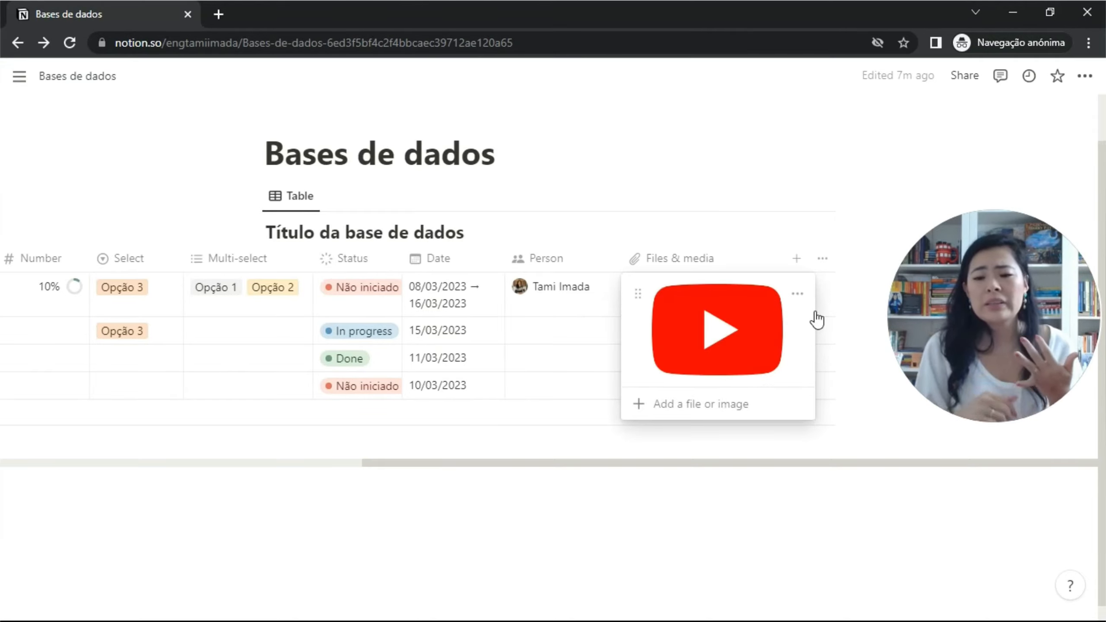
click(839, 338)
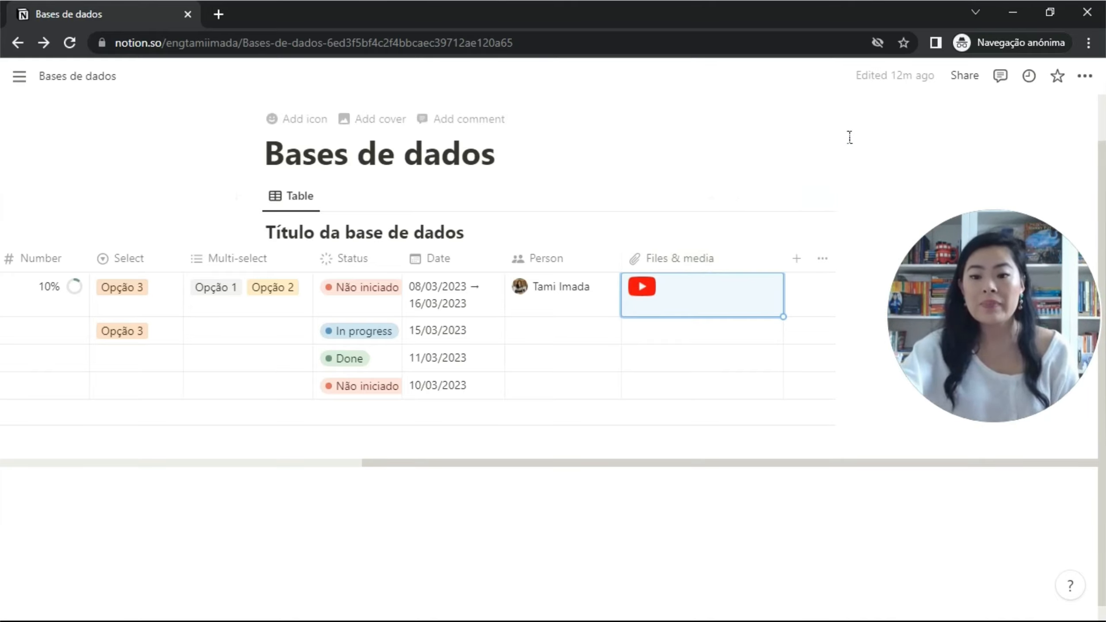
scroll(741, 274, left, 2)
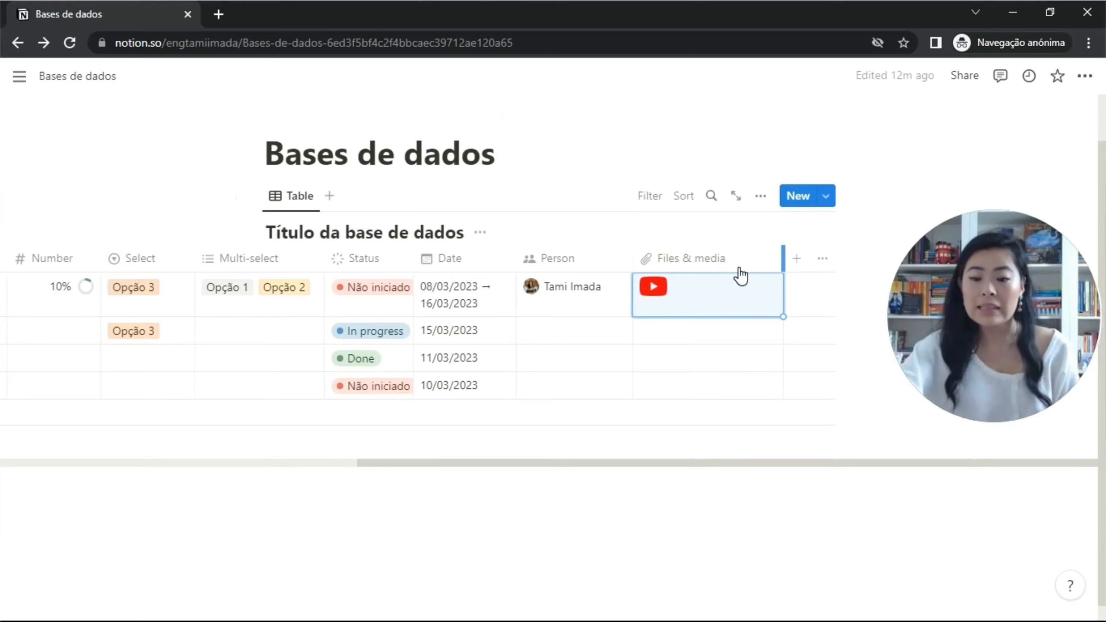
Add a Checkbox column, testing it on the first two rows and leaving them unticked.
click(798, 258)
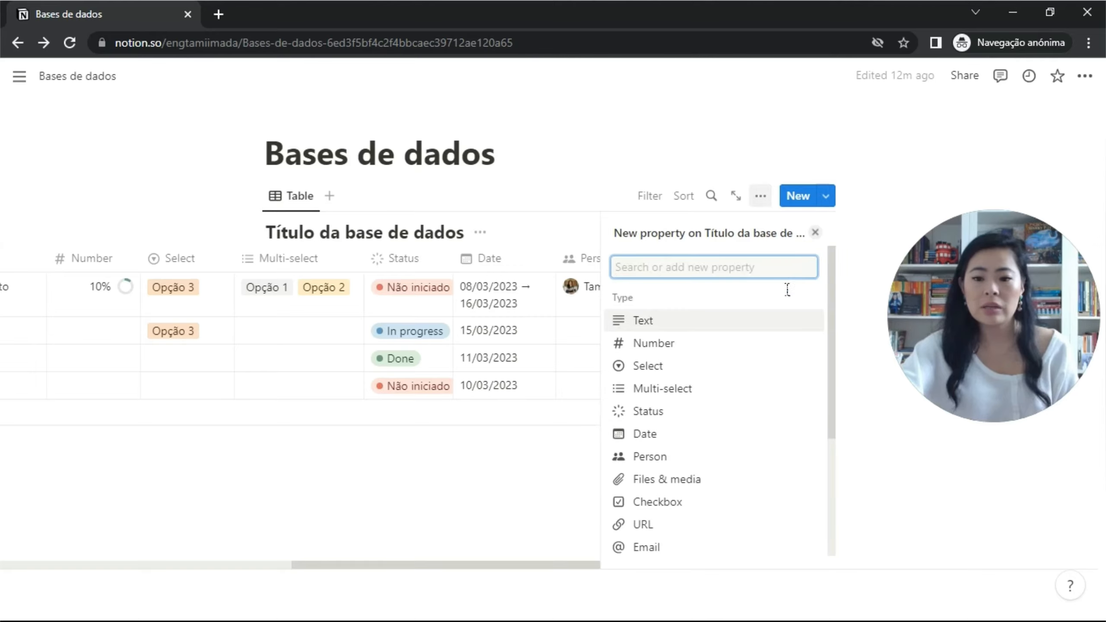
click(671, 501)
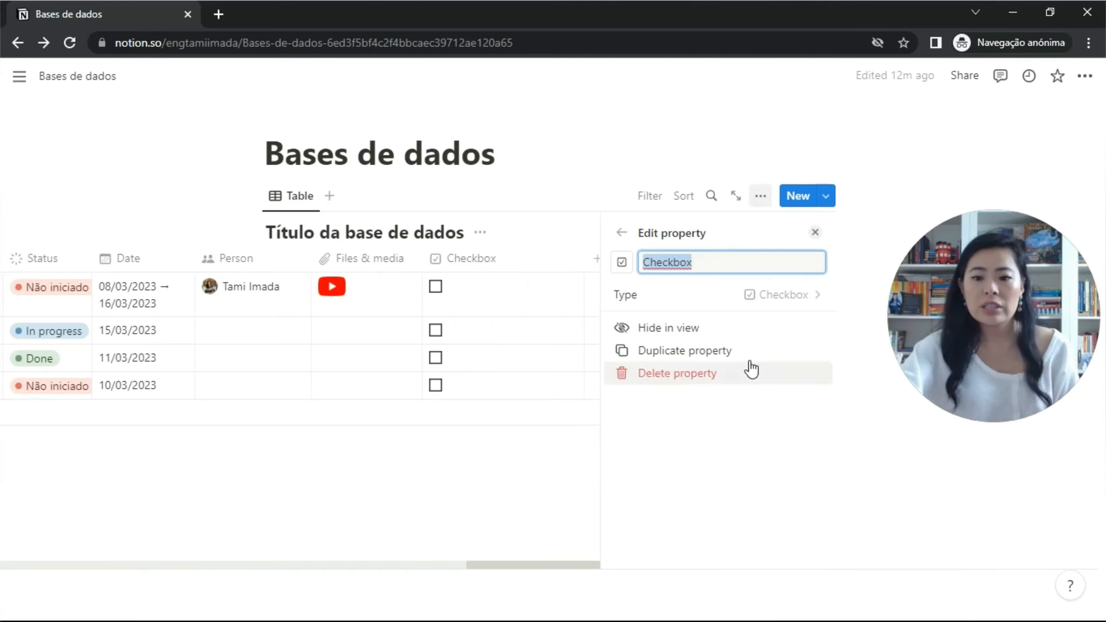
click(815, 233)
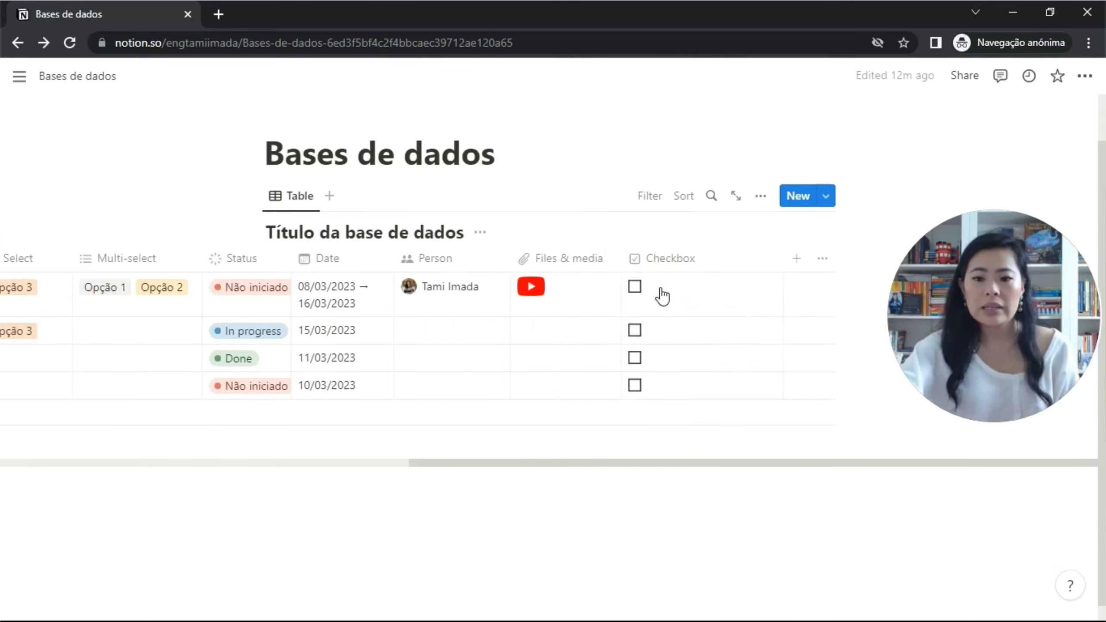
click(635, 288)
click(636, 288)
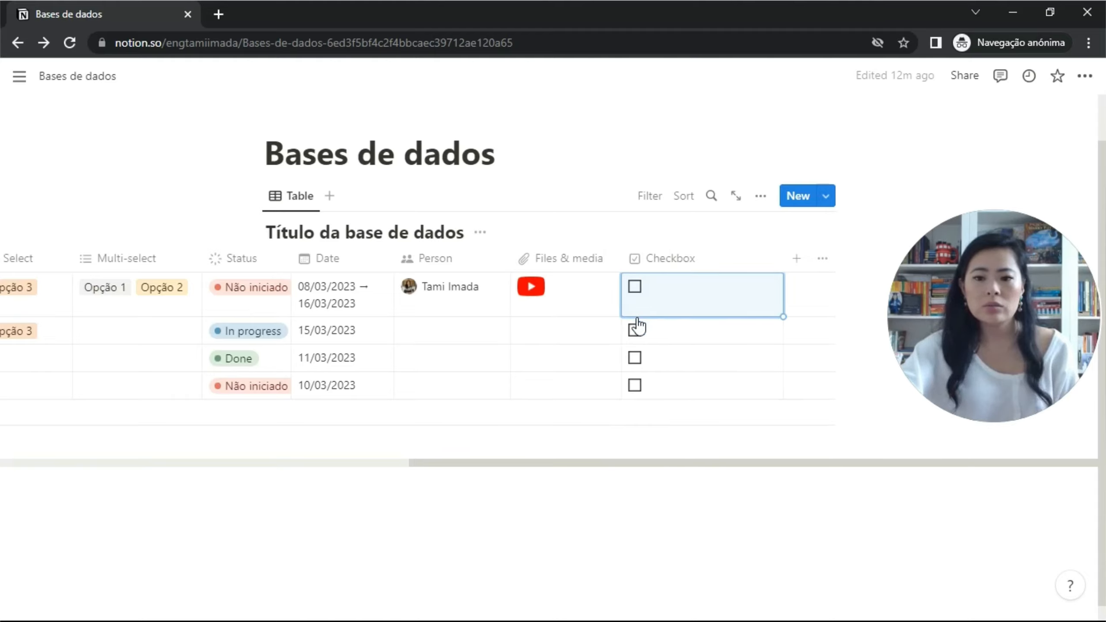
click(635, 330)
click(635, 331)
click(636, 331)
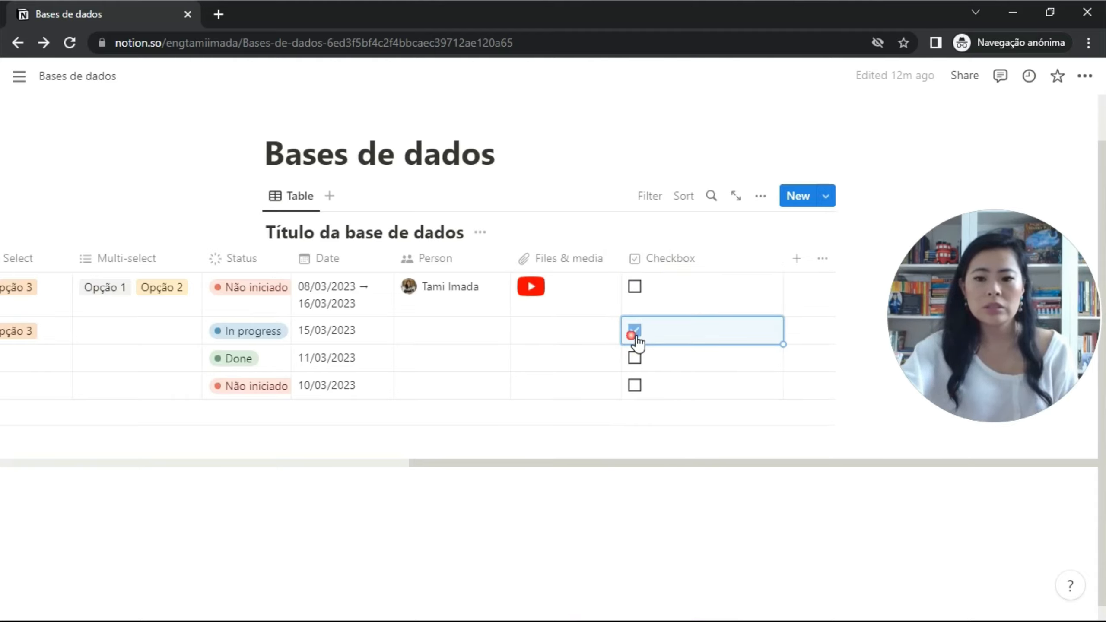
click(636, 331)
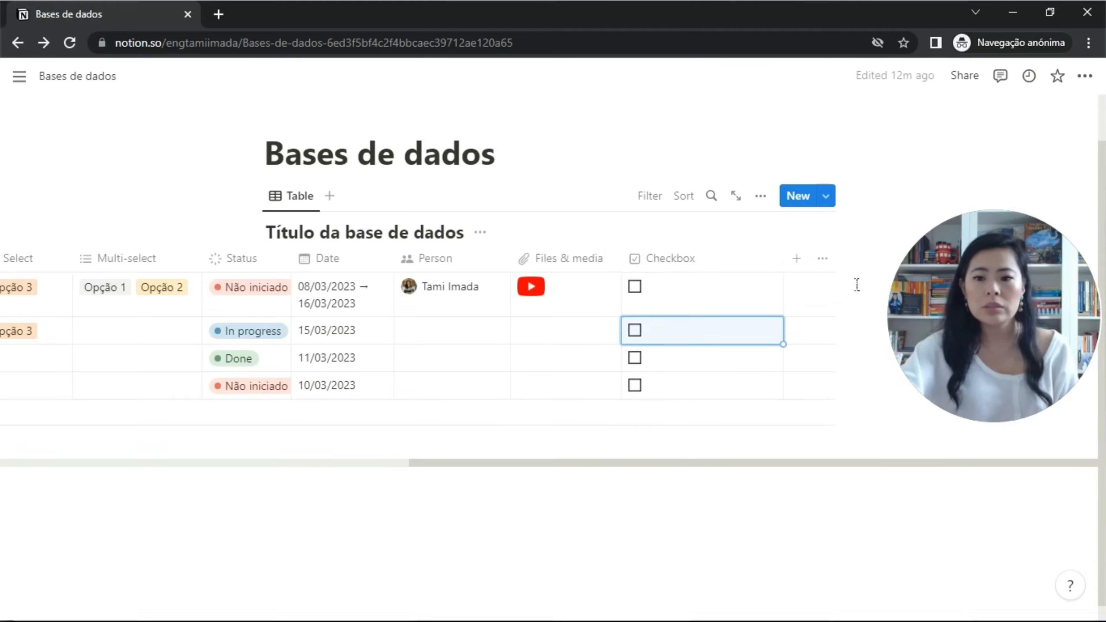
Add a URL column with this page's Notion link pasted into Atividade 1's cell.
click(795, 259)
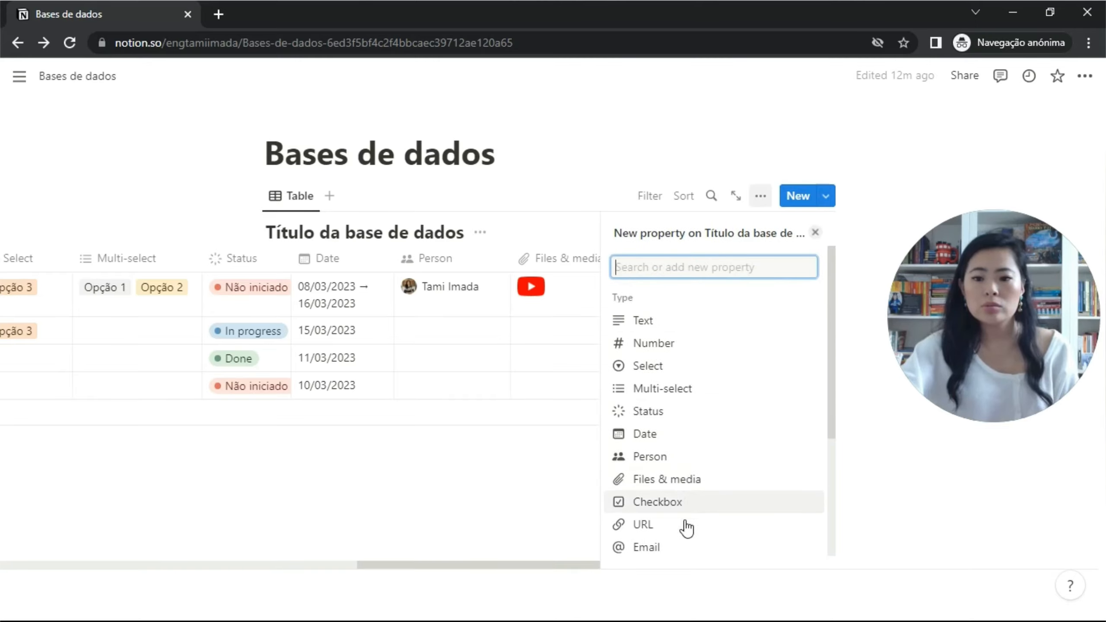
click(683, 532)
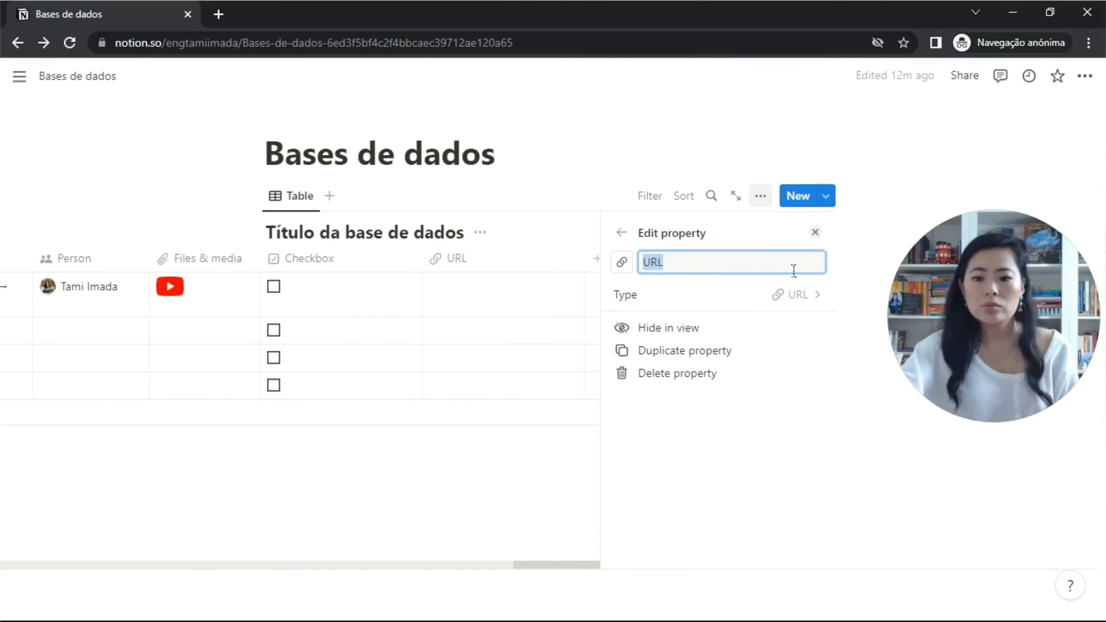
click(816, 232)
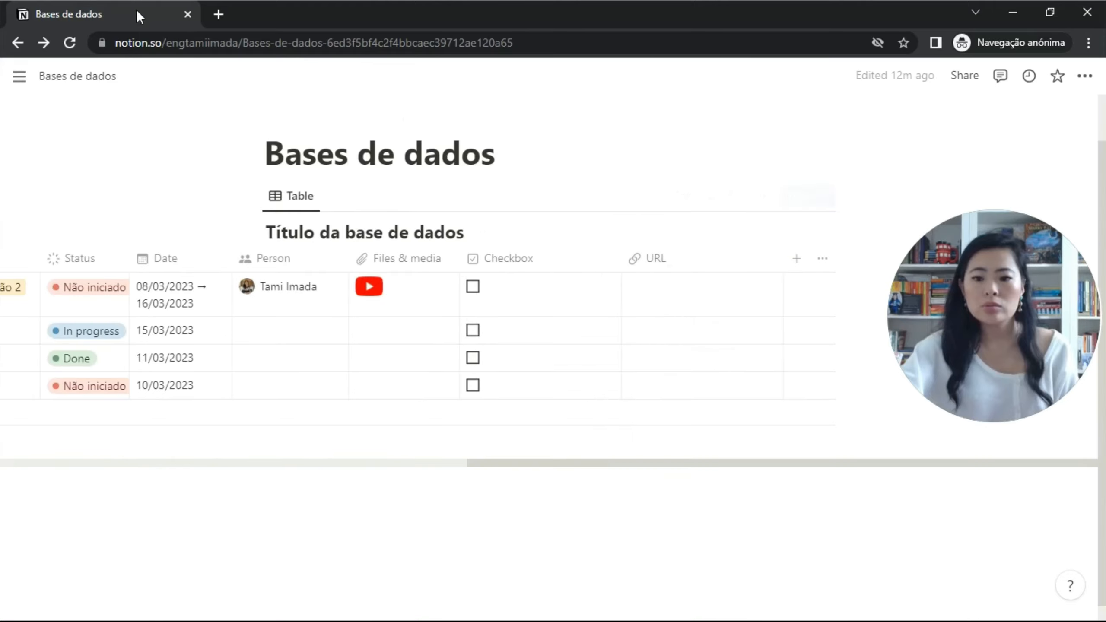
click(641, 286)
click(662, 366)
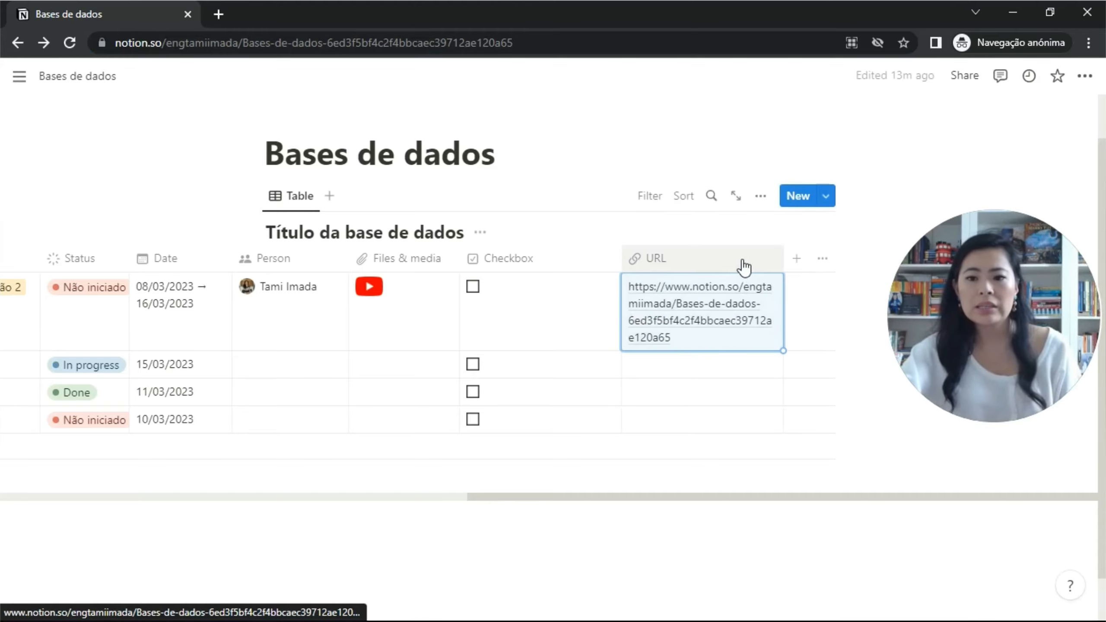
drag(786, 261, 778, 261)
click(625, 354)
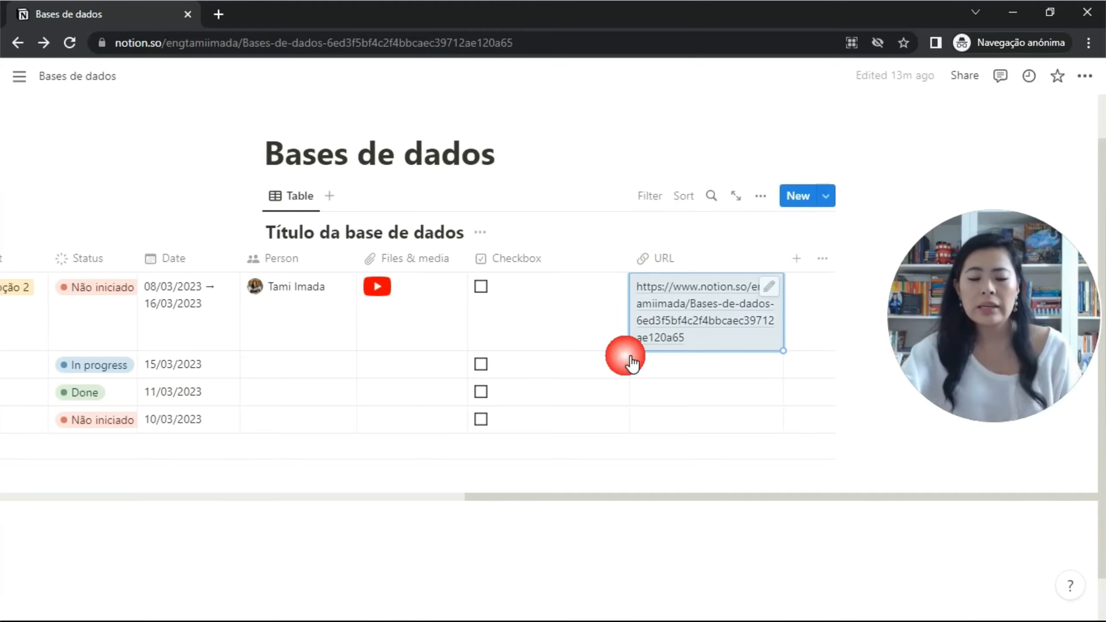
click(796, 259)
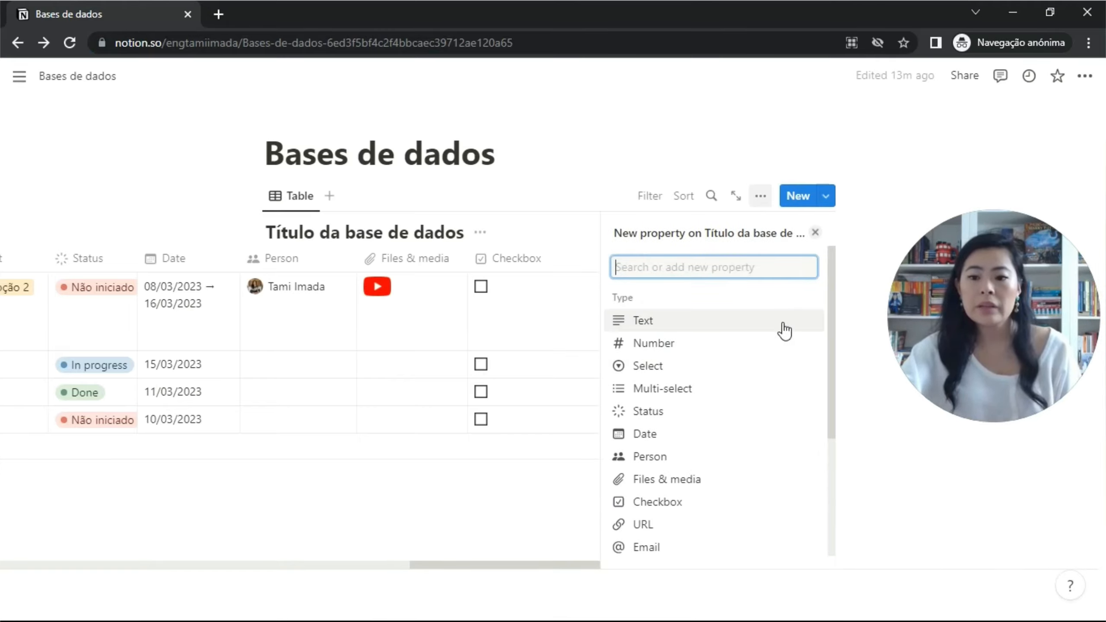
Add an Email column, leaving Atividade 1's email cell empty.
click(671, 549)
click(815, 233)
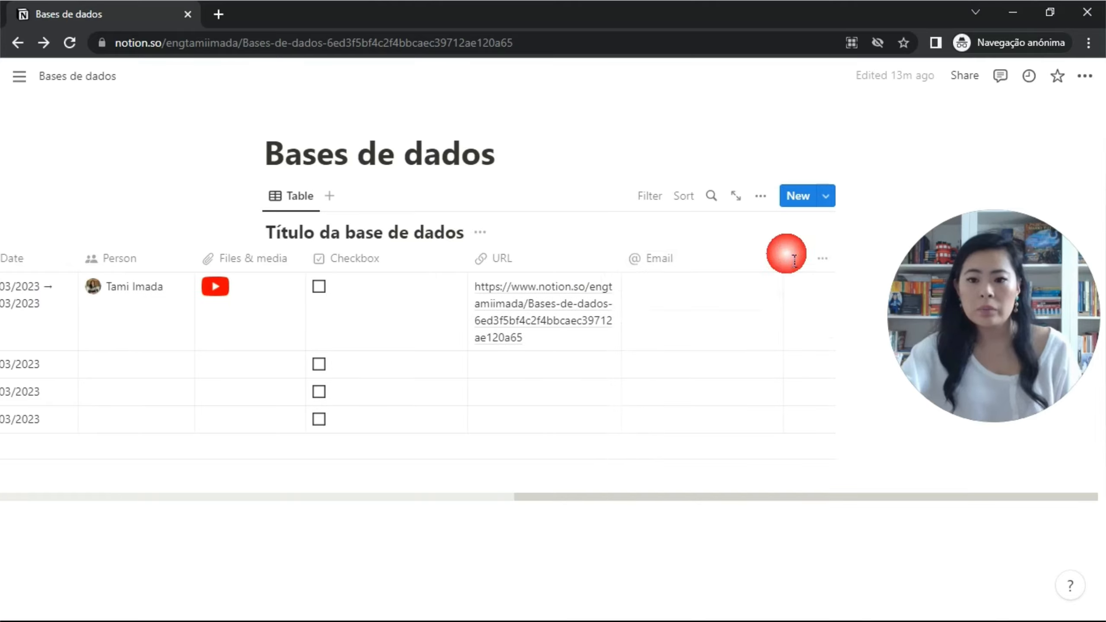
click(690, 289)
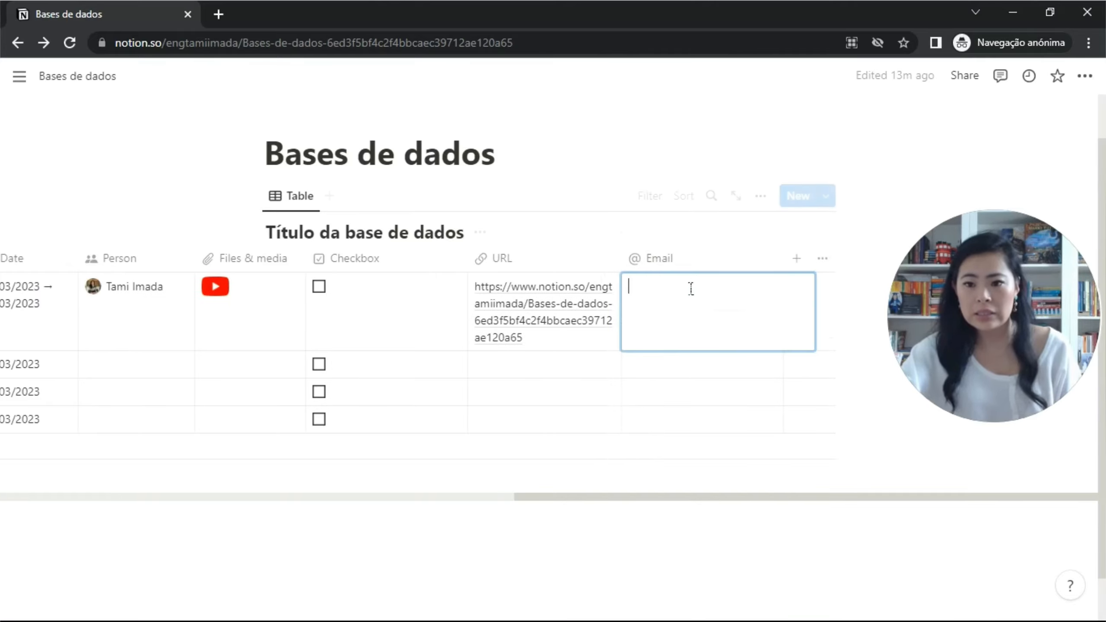
click(738, 289)
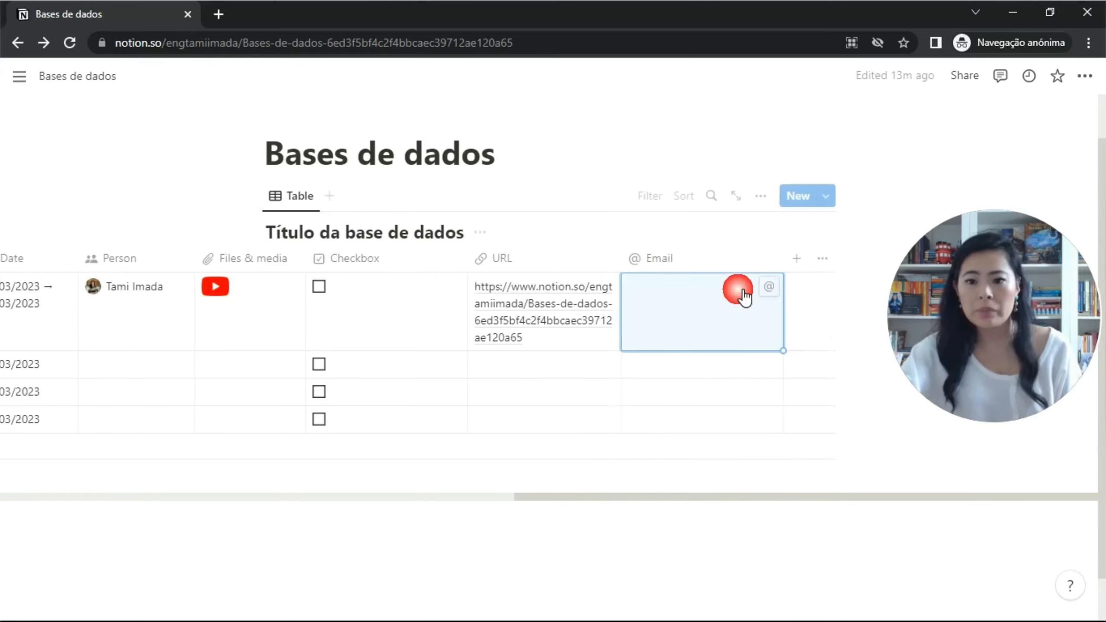
Add a Phone column and enter a sample phone number for Atividade 1.
click(798, 261)
scroll(756, 420, down, 4)
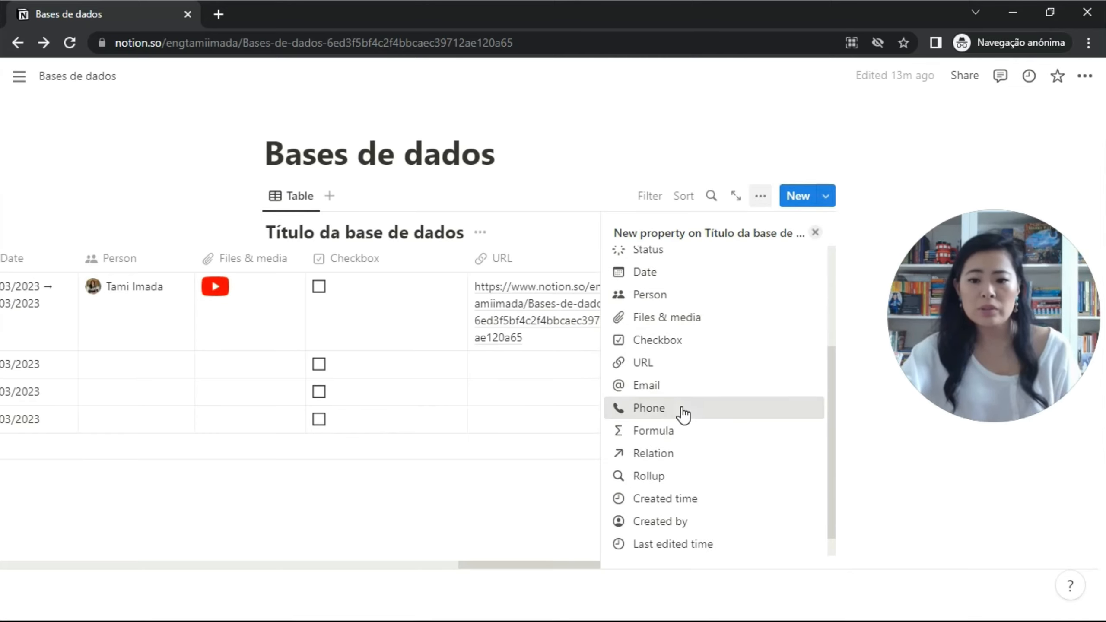
click(683, 414)
click(816, 232)
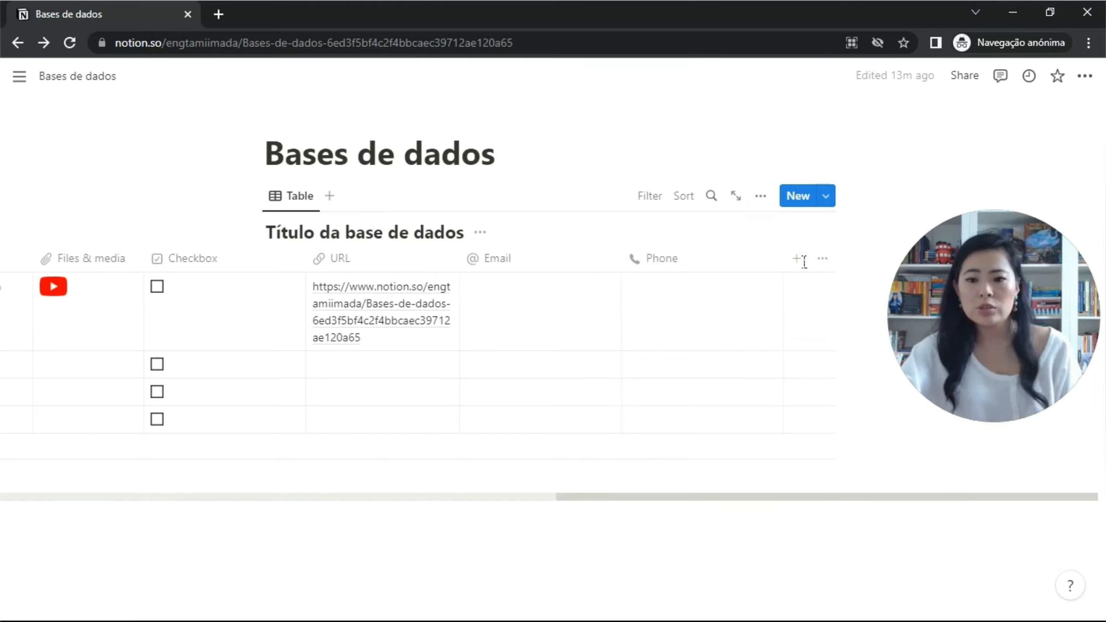
click(704, 292)
text(ggg)
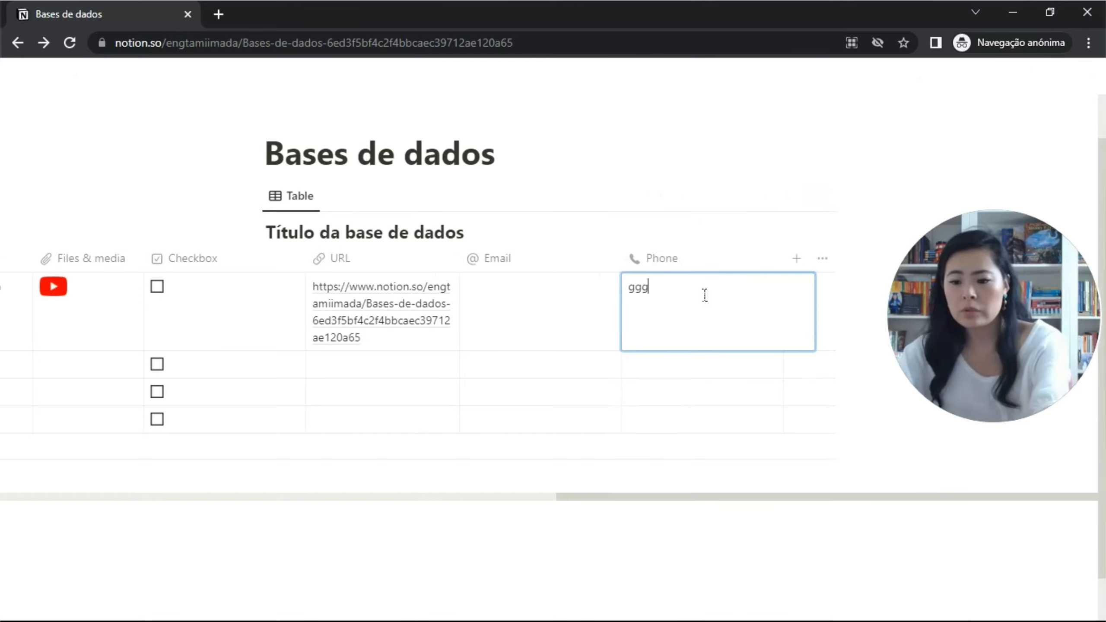
key(BackSpace)
key(BackSpace)
key(BackSpace)
text(2222222)
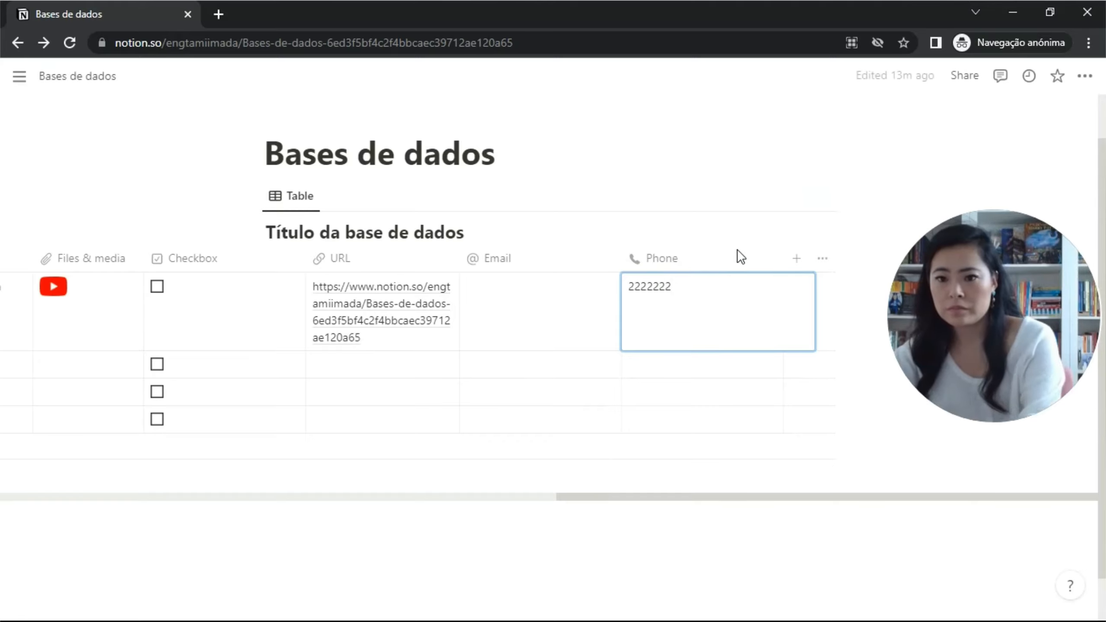
click(719, 229)
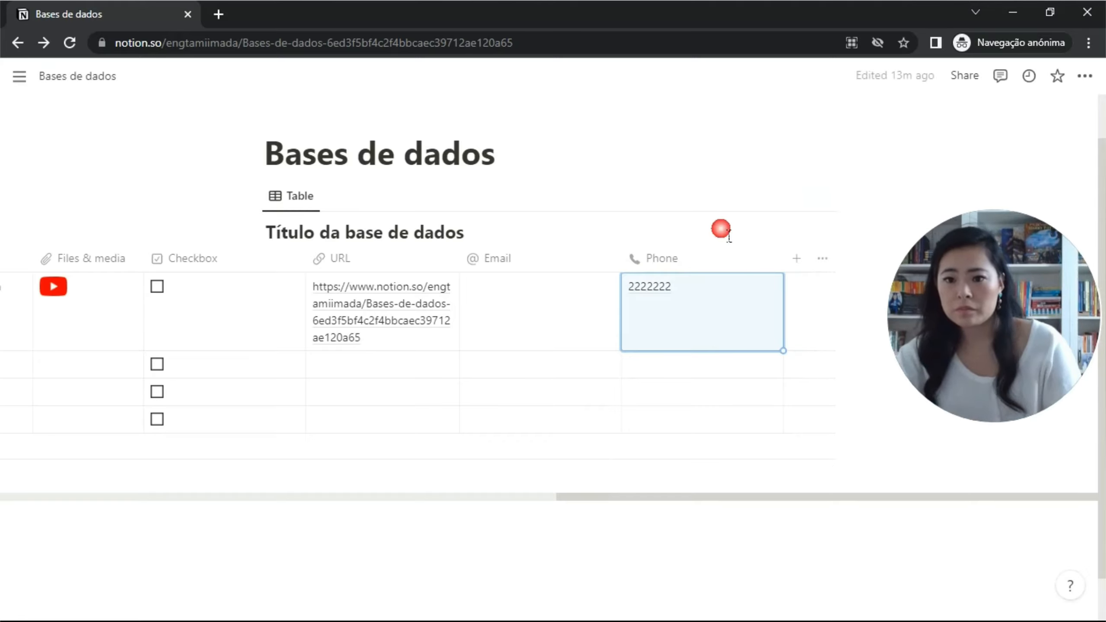
Add a Created time column and narrow it so the March 11, 2023 timestamps wrap.
click(797, 259)
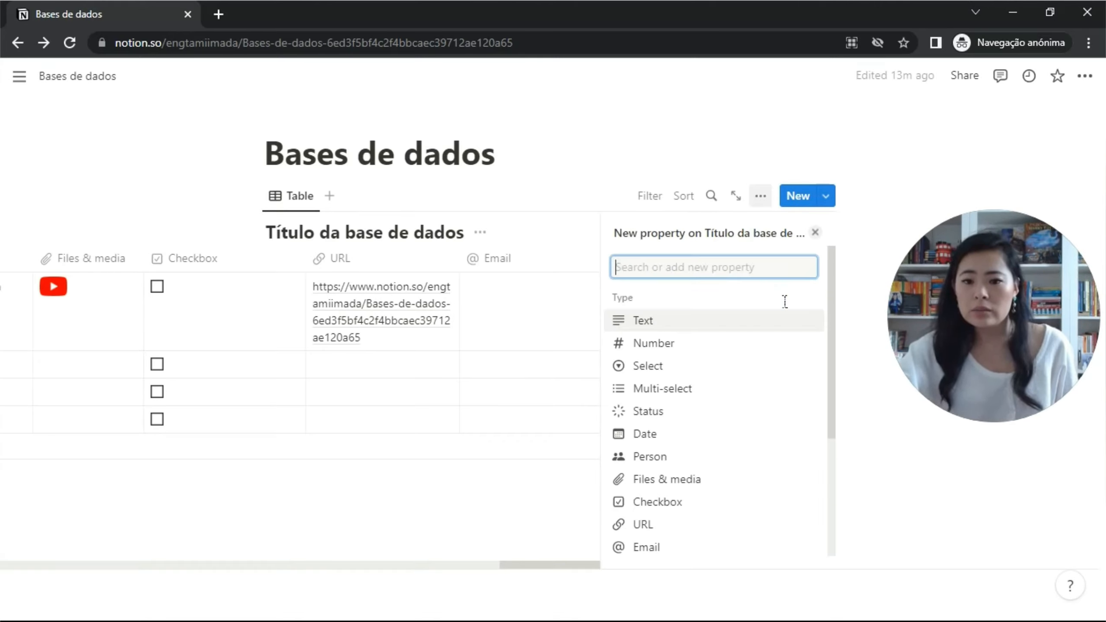
scroll(714, 484, down, 2)
scroll(705, 496, down, 2)
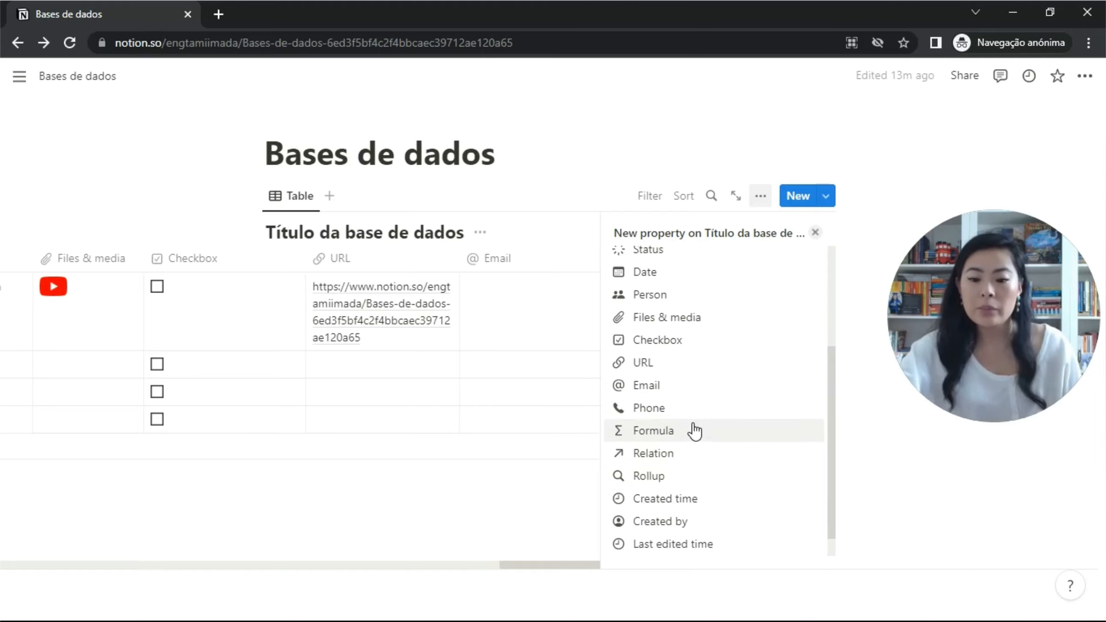
click(680, 501)
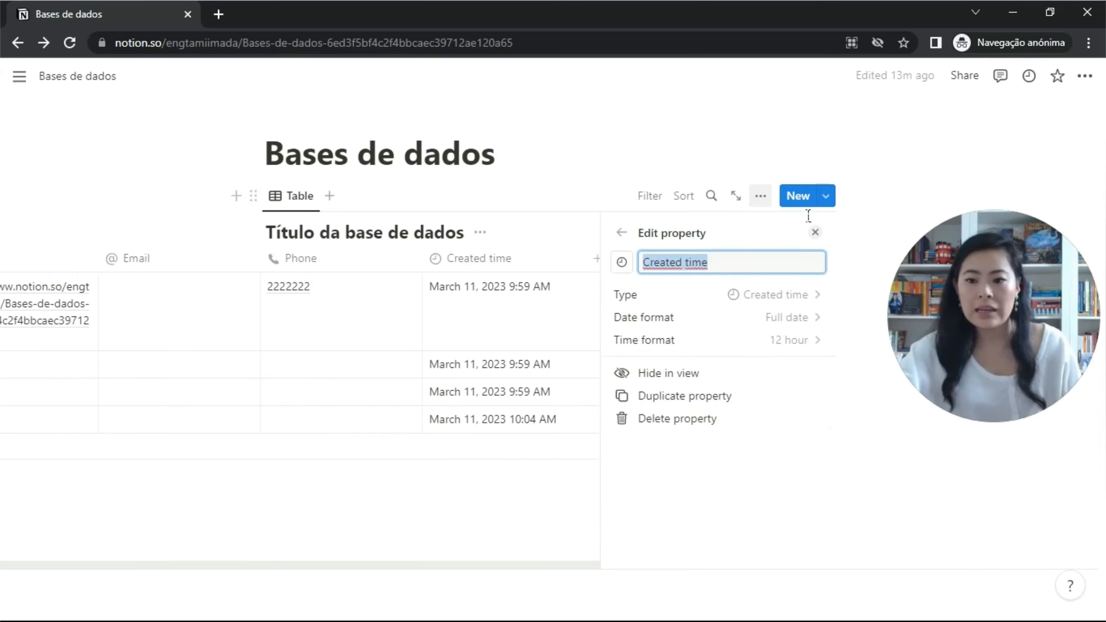
click(820, 234)
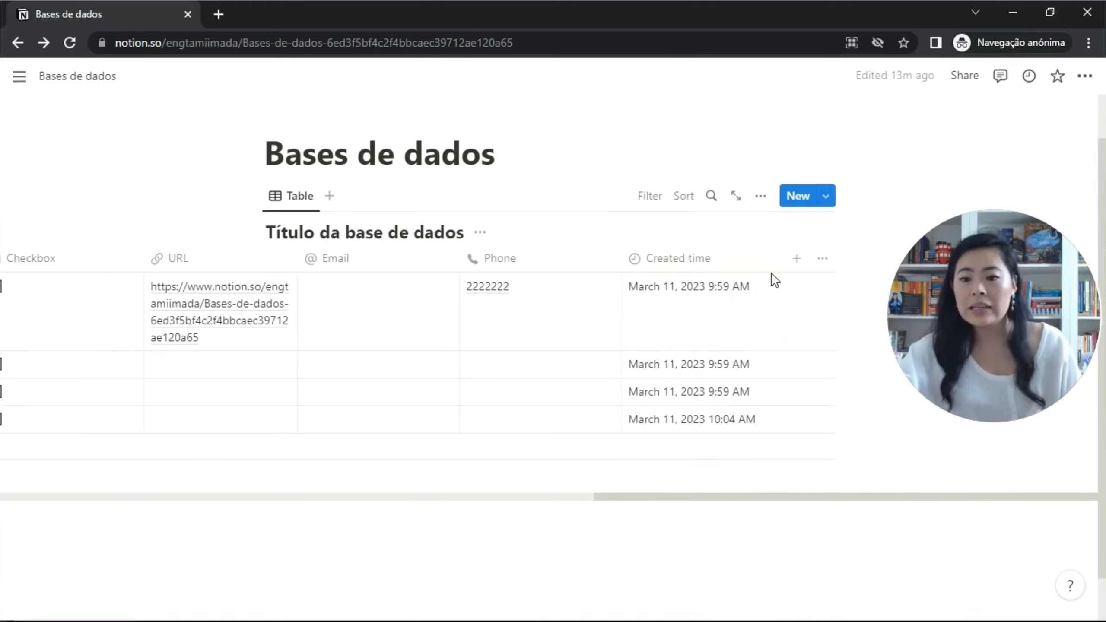
drag(791, 264, 753, 272)
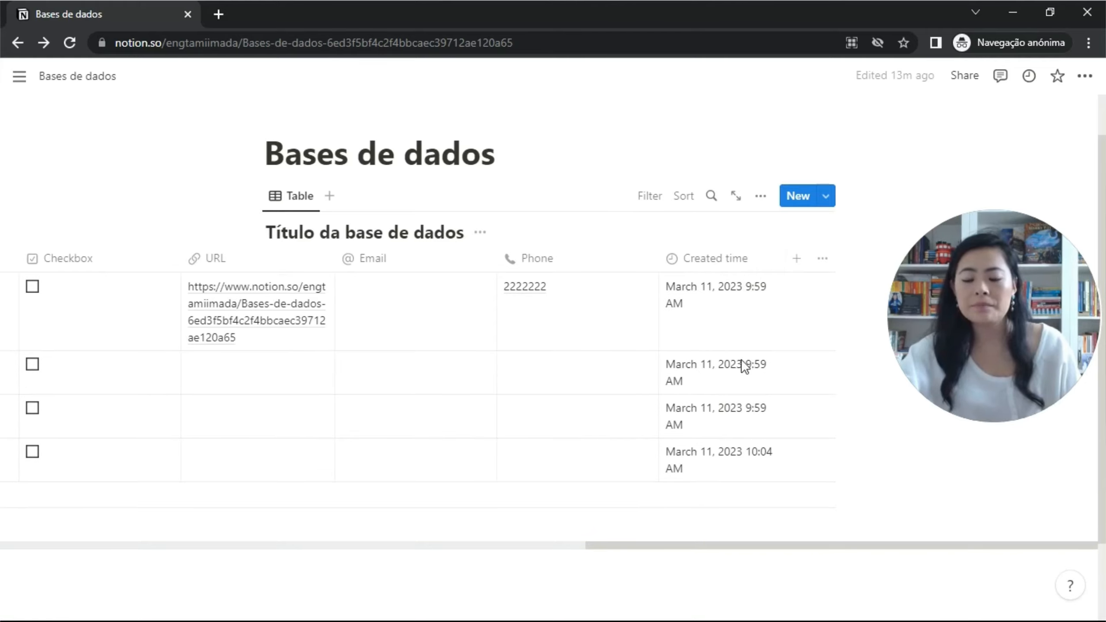
scroll(719, 340, up, 1)
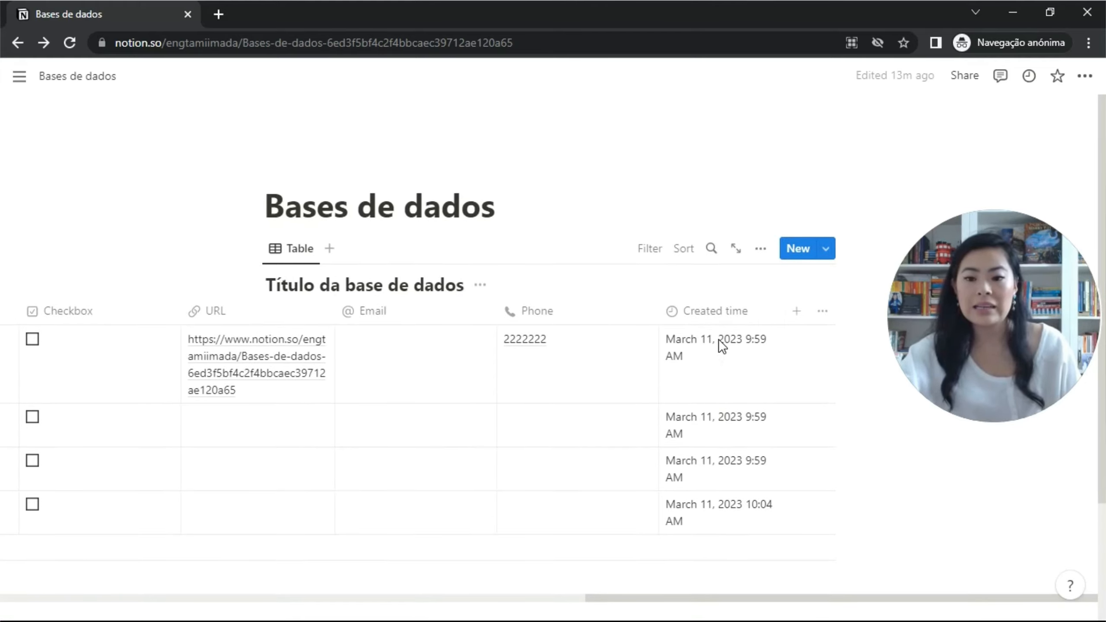
scroll(717, 349, down, 2)
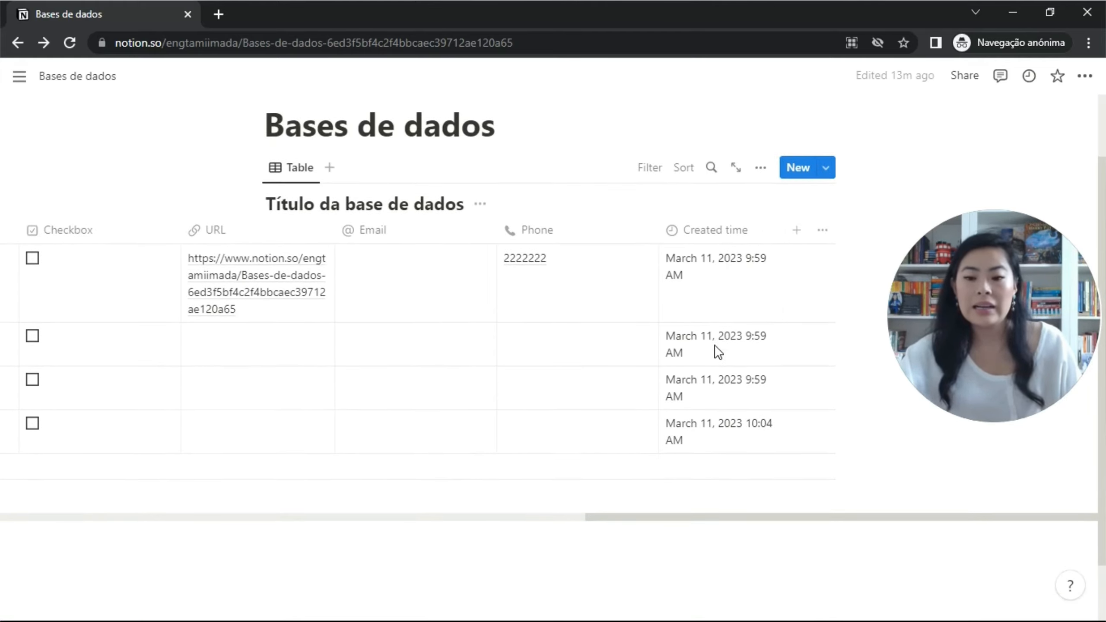
Add a Last edited time column and make it narrower.
click(797, 230)
scroll(684, 470, down, 3)
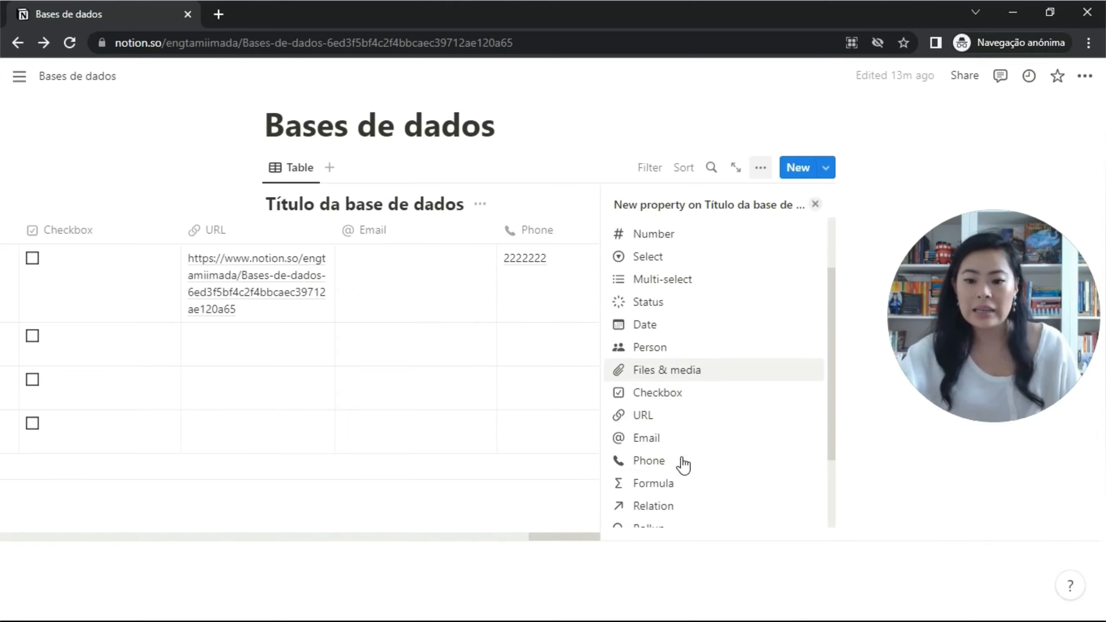
scroll(678, 484, down, 1)
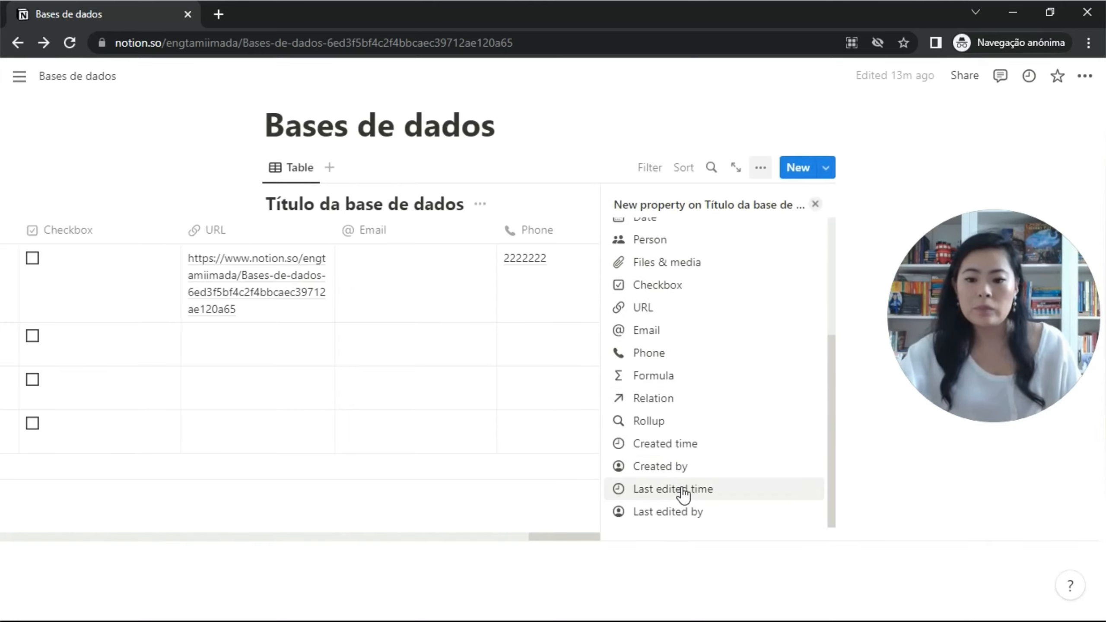
click(684, 489)
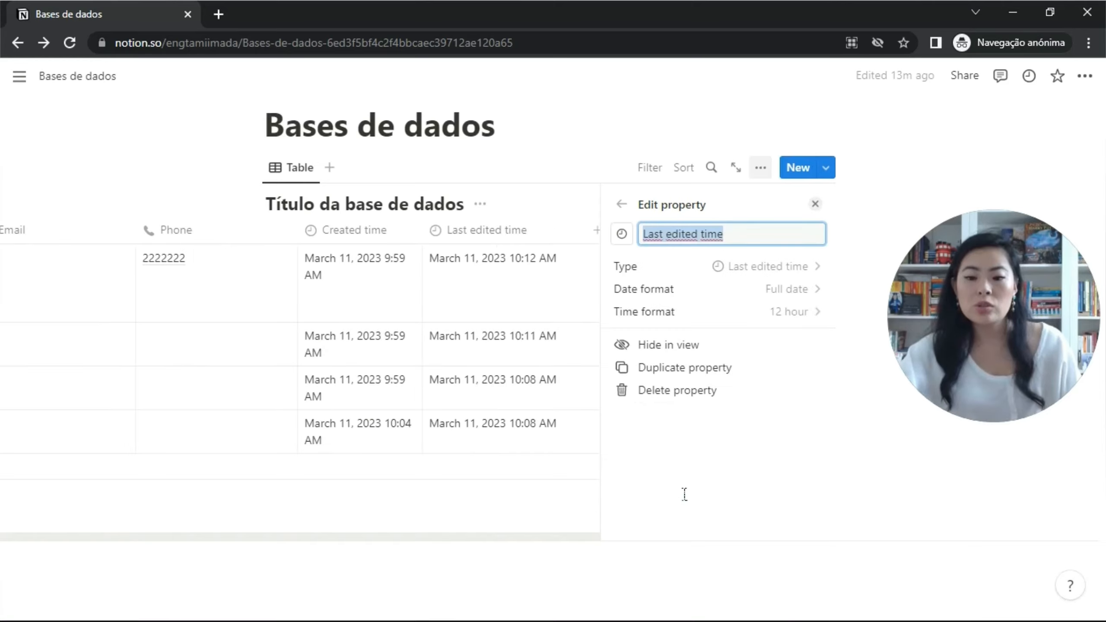
click(826, 211)
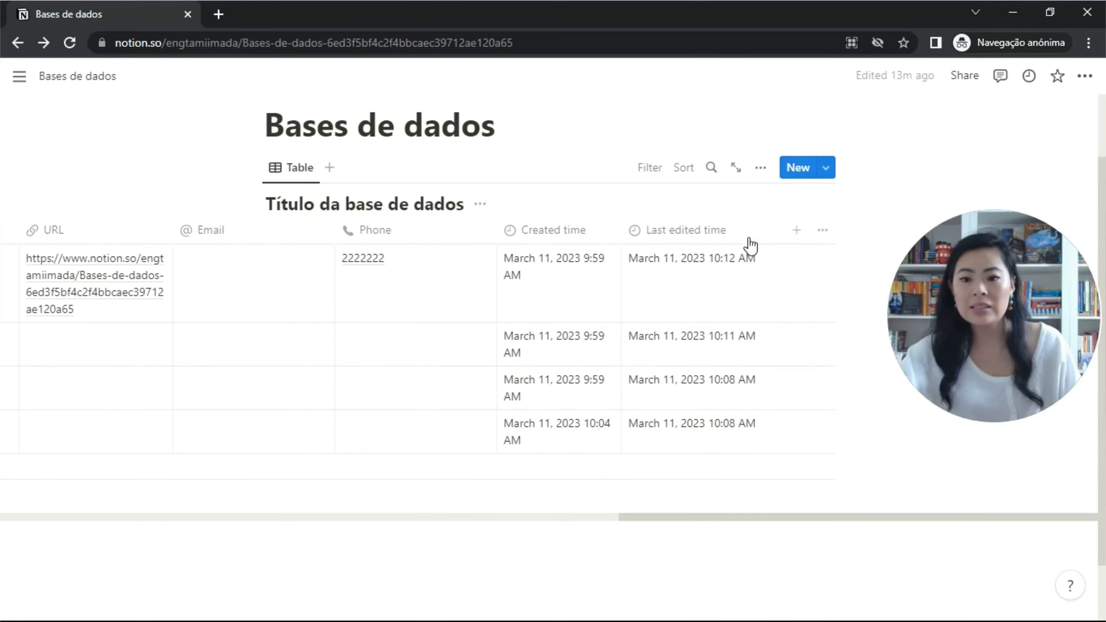
drag(784, 231, 740, 251)
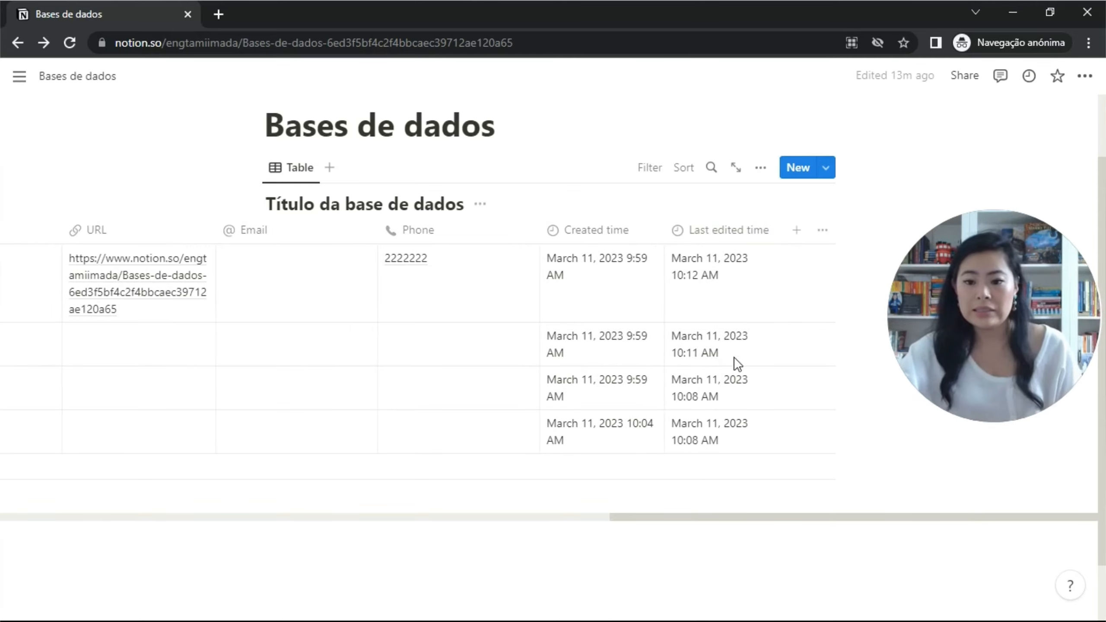
Add a Last edited by column and make it narrower.
click(804, 235)
scroll(731, 445, down, 5)
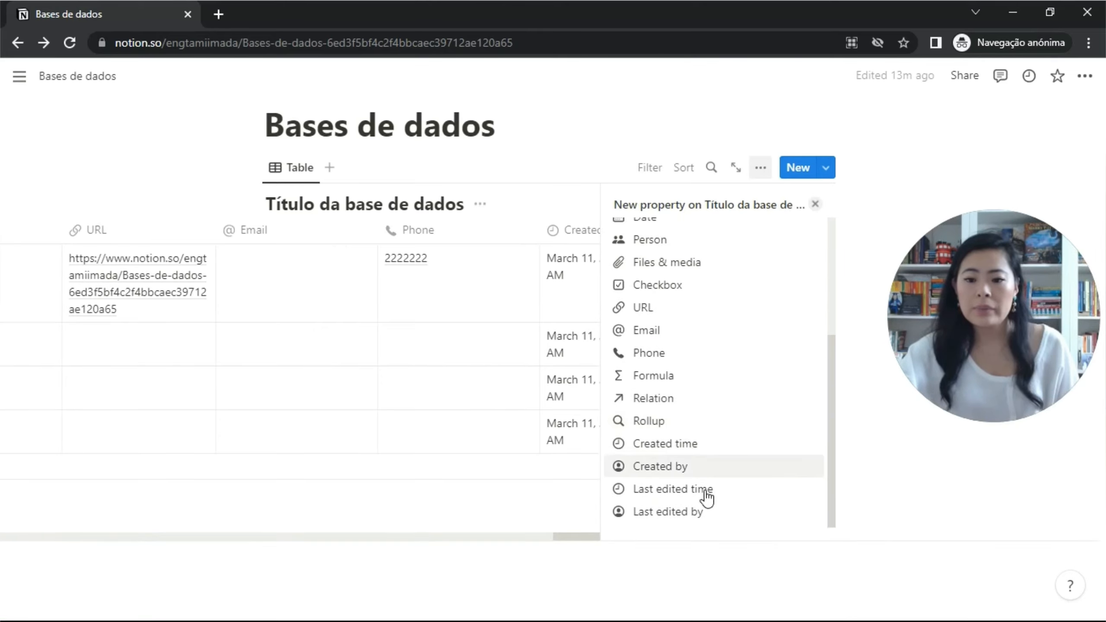
click(696, 513)
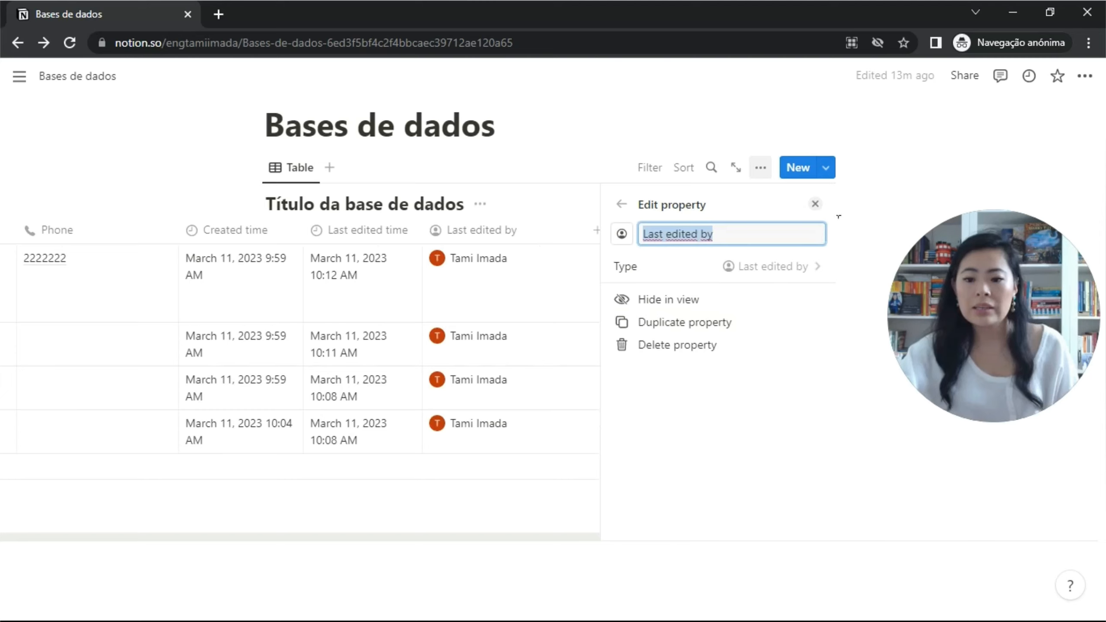
click(815, 204)
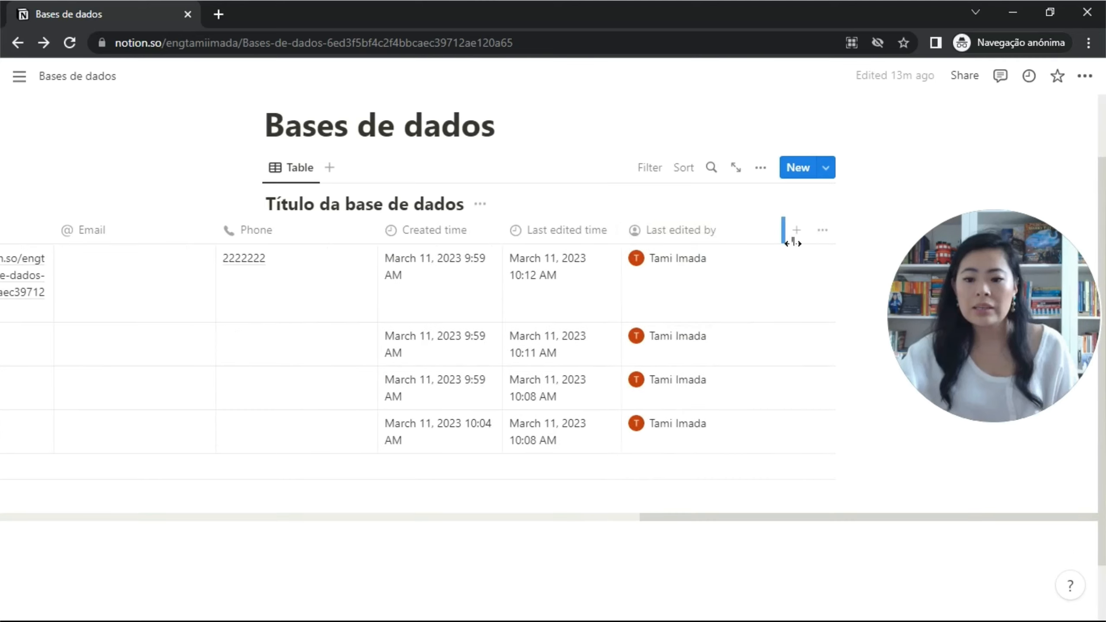
drag(793, 242, 736, 237)
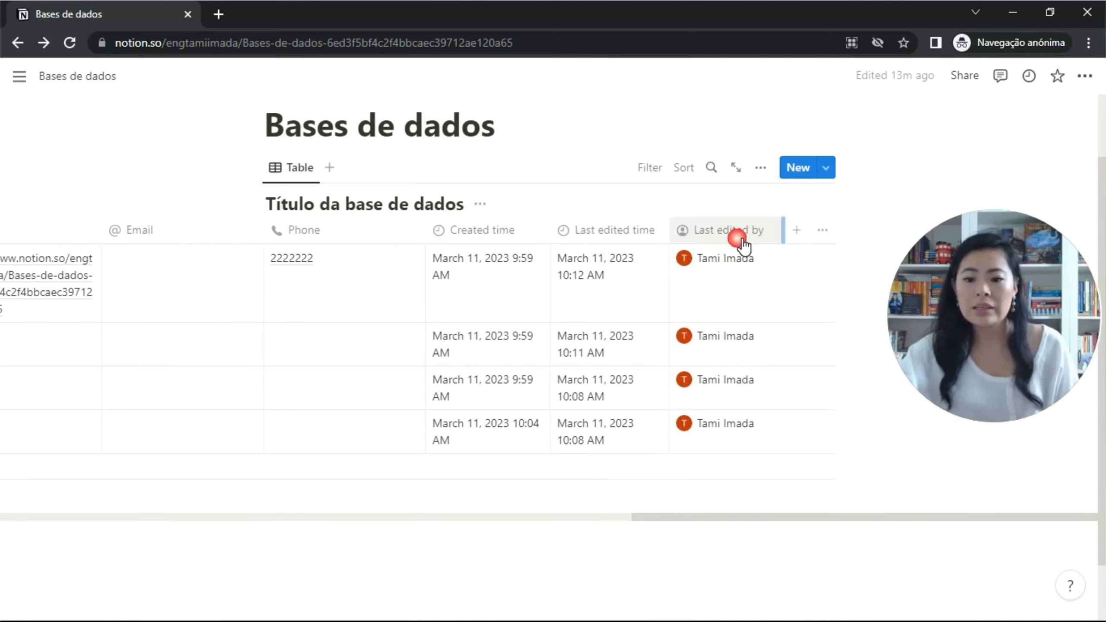
click(1093, 83)
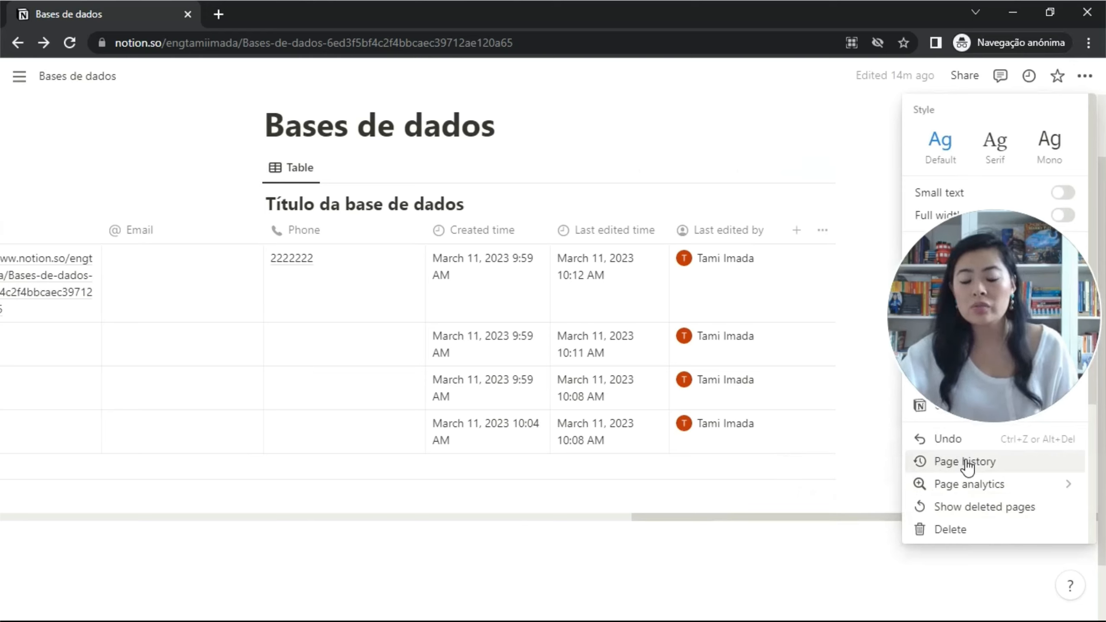
mouse_move(947, 491)
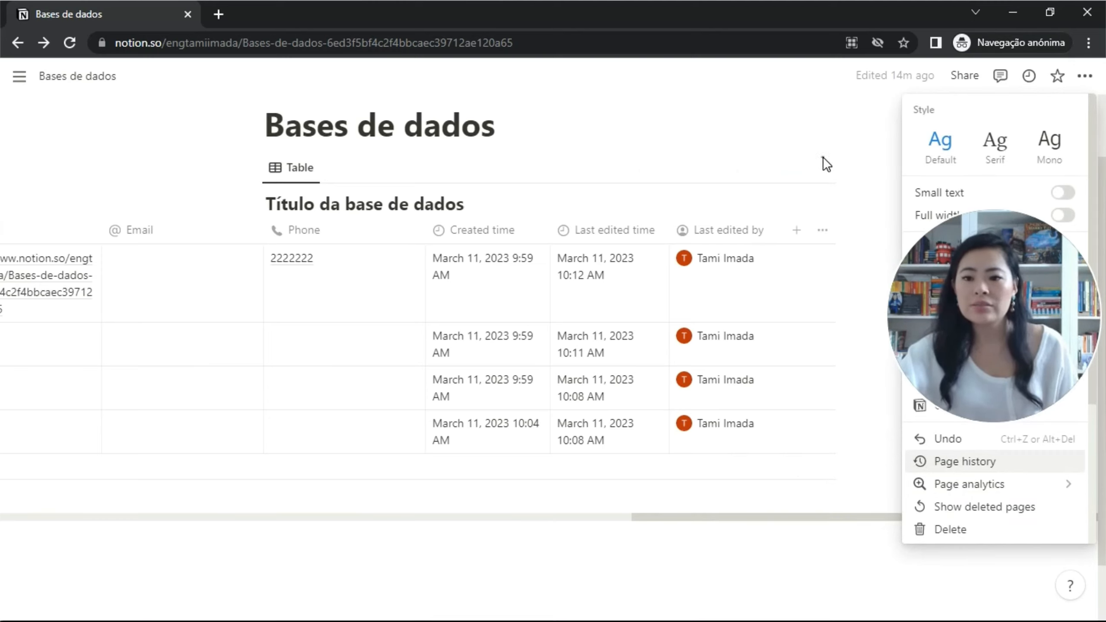
click(778, 258)
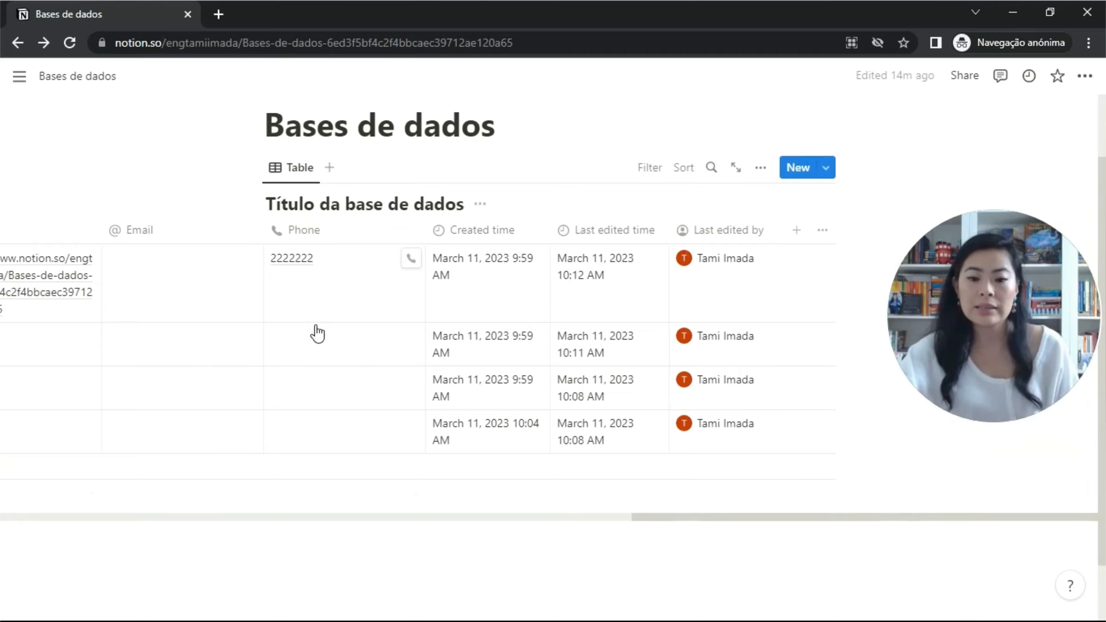
click(806, 230)
scroll(763, 346, down, 5)
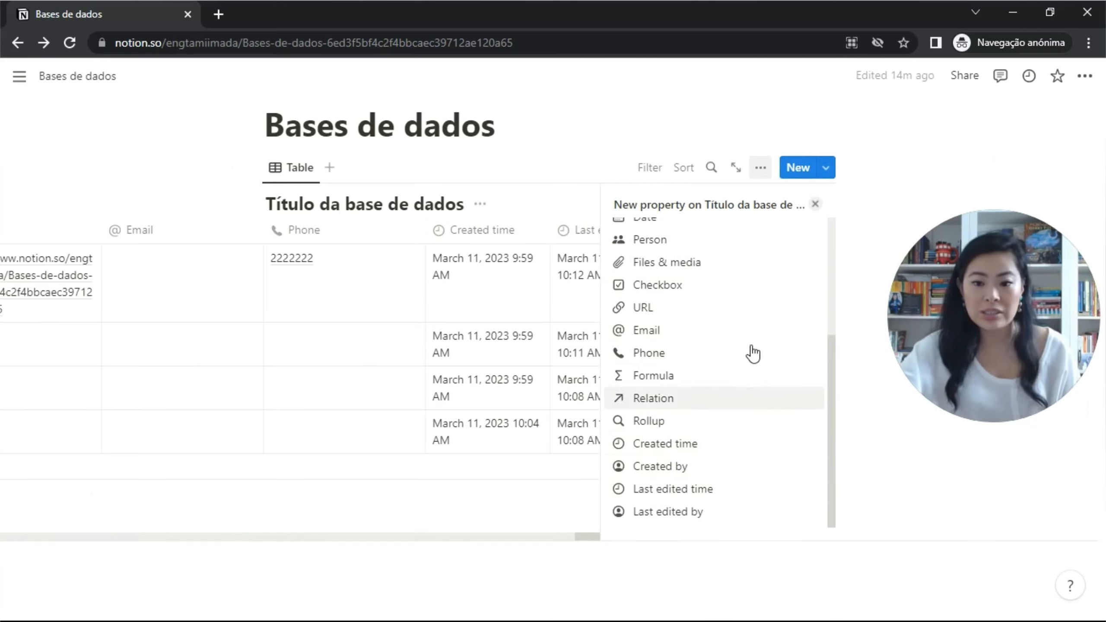
Add a Formula column after Last edited by, closing its editor without entering a formula.
click(713, 384)
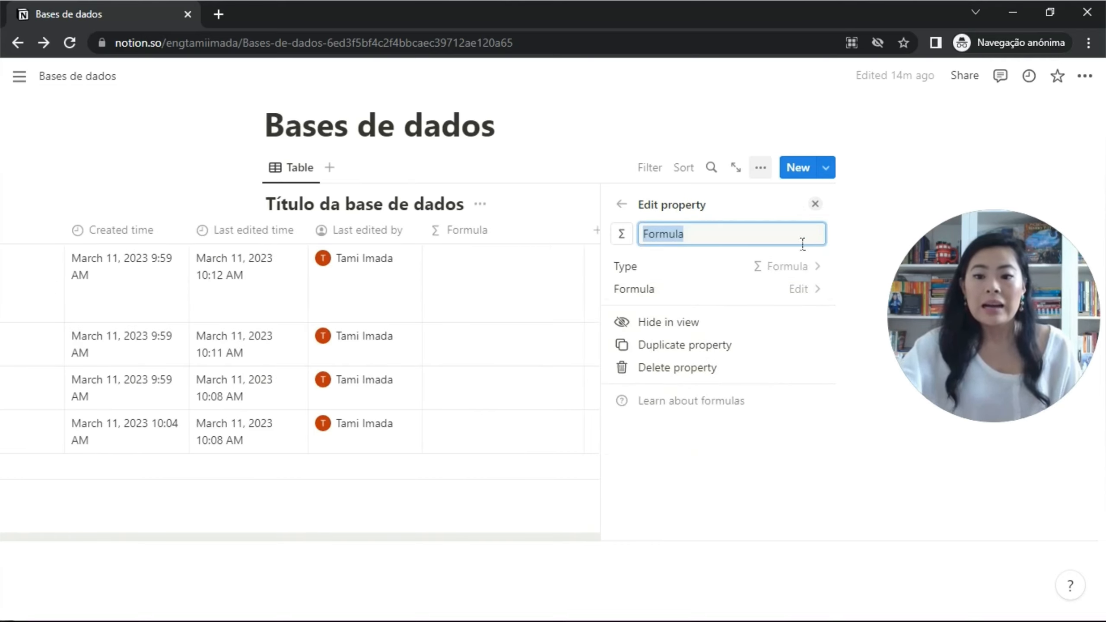
click(802, 290)
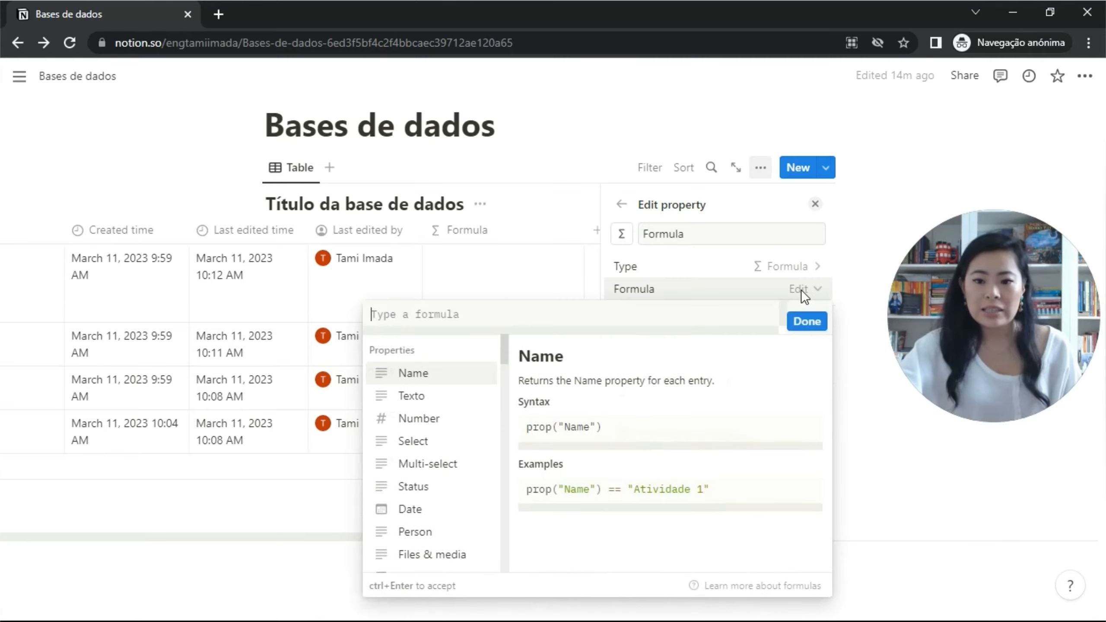
click(813, 205)
click(815, 205)
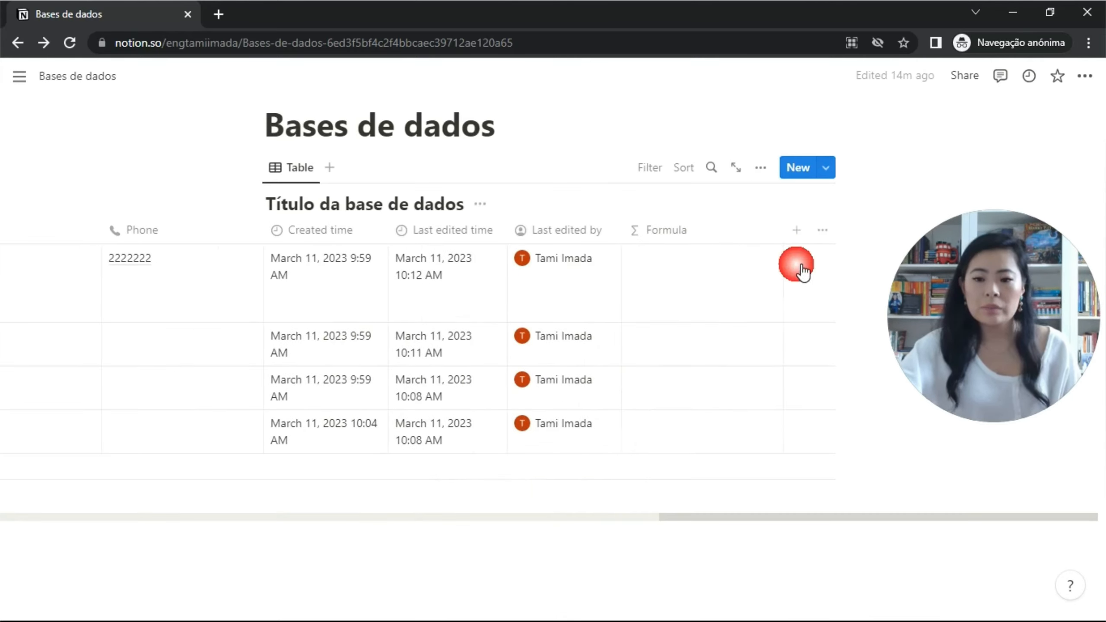
Open Atividade 1's Formula cell editor and browse its Properties, Constants and Operators lists.
click(699, 277)
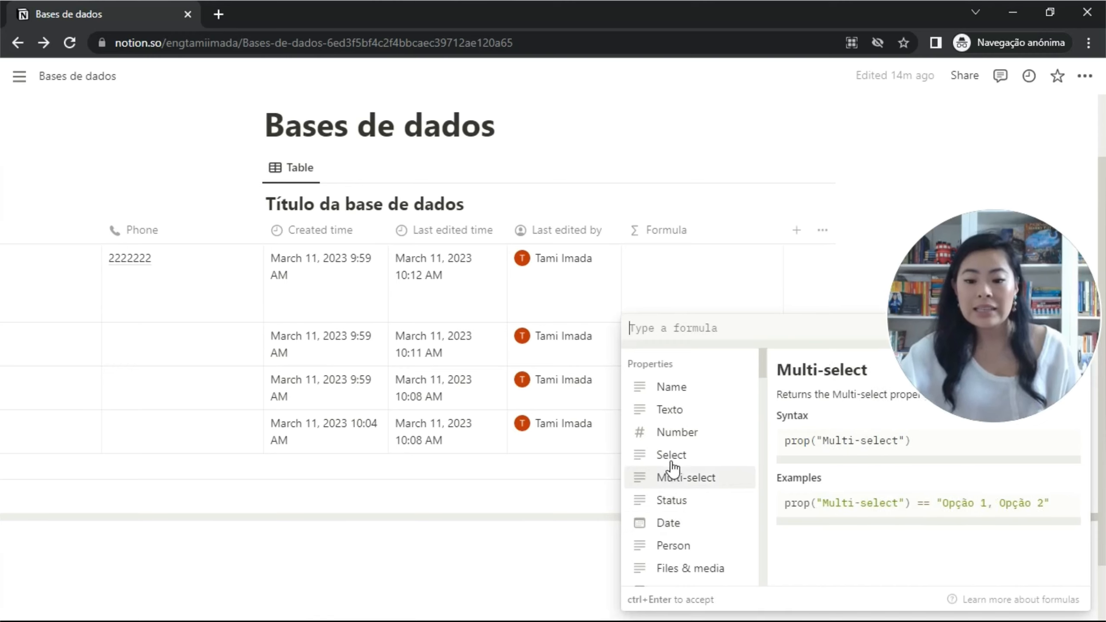
scroll(673, 467, down, 2)
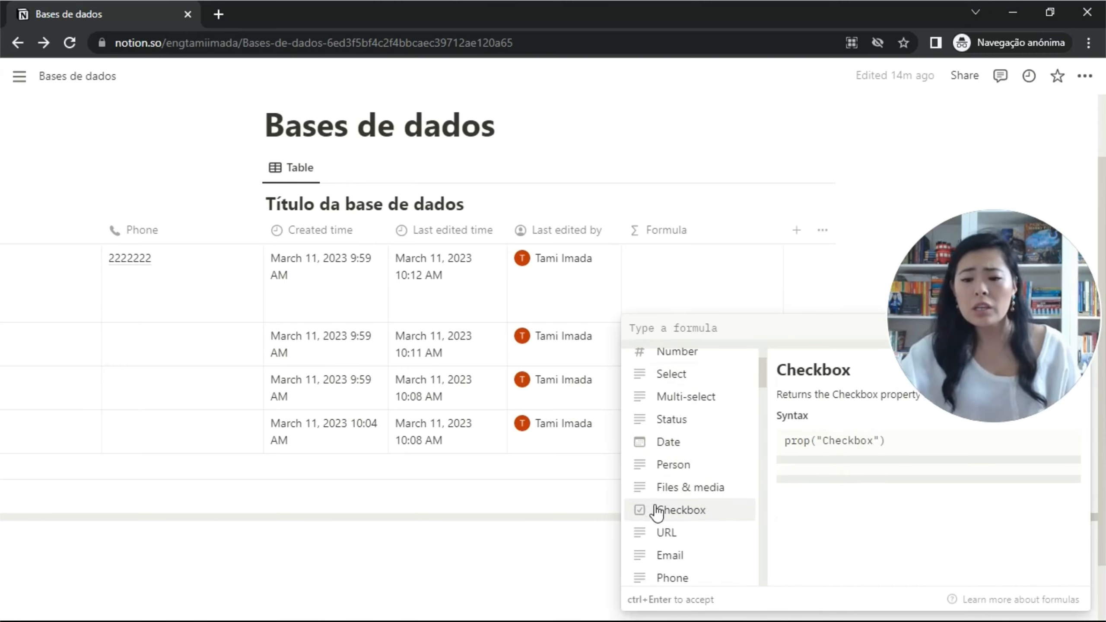
scroll(692, 470, down, 5)
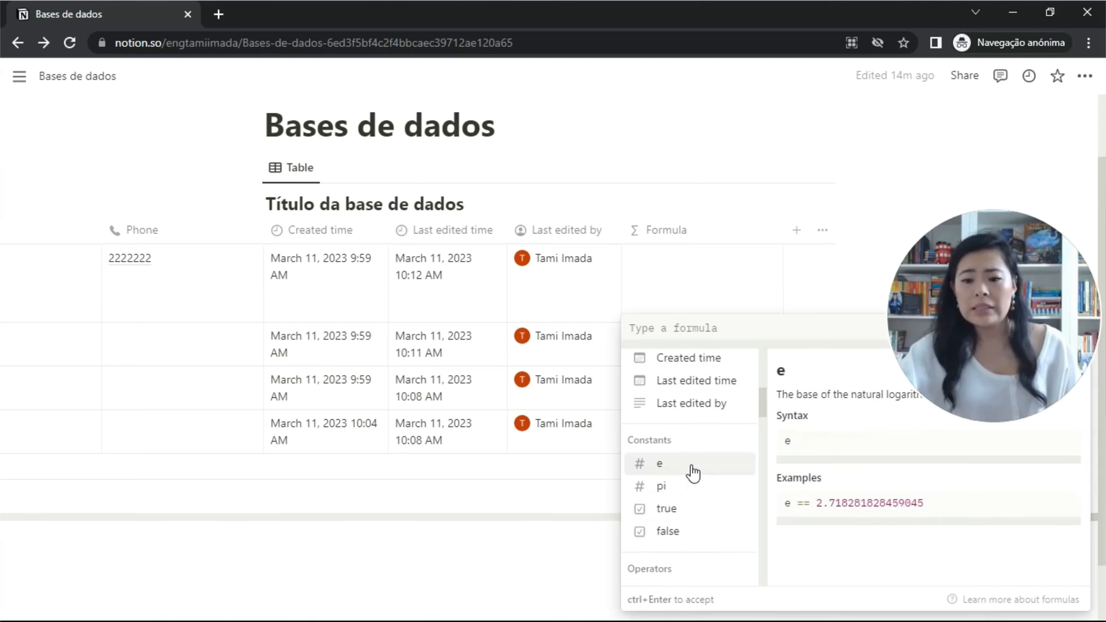
scroll(692, 475, down, 4)
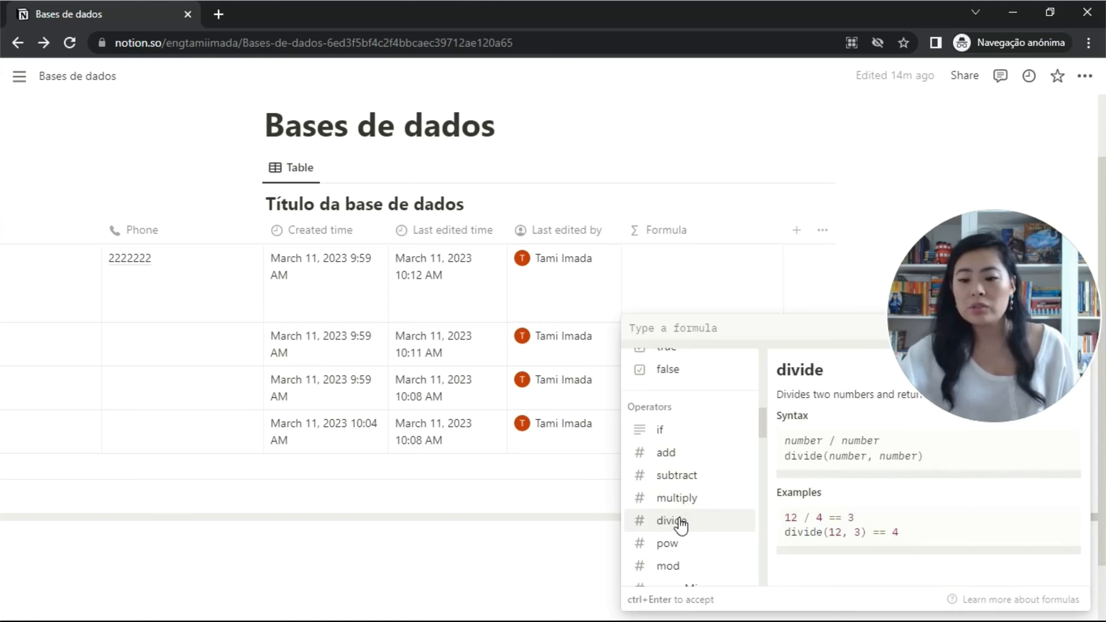
scroll(681, 526, down, 2)
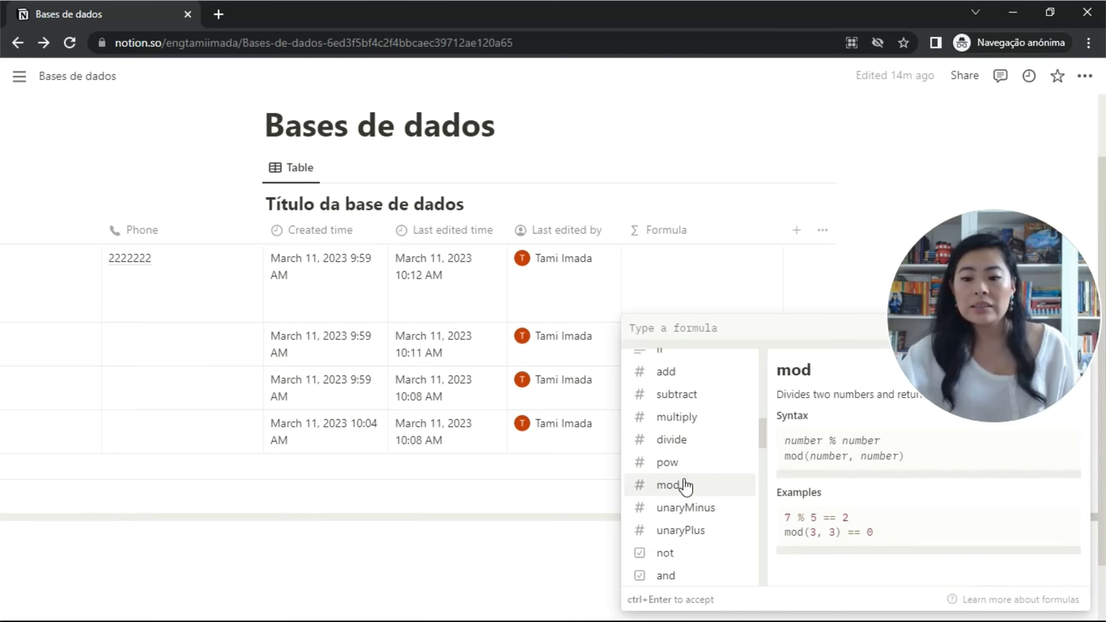
scroll(688, 534, down, 4)
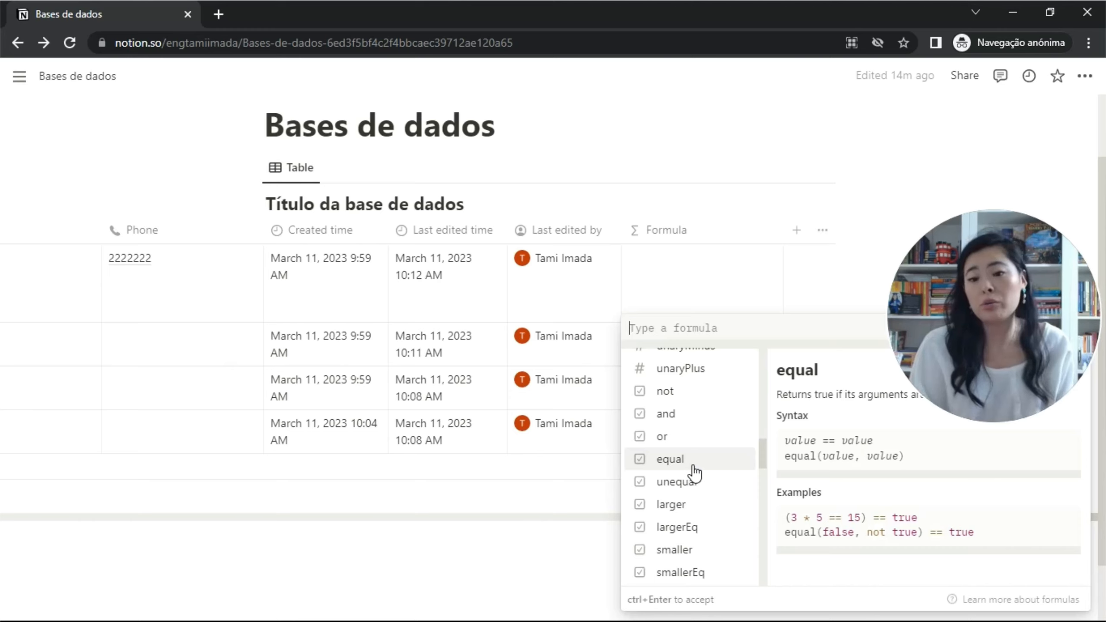
Browse the Functions list in the formula editor, then dismiss it with Esc.
key(Down)
key(Down)
key(Down)
key(Down)
key(Down)
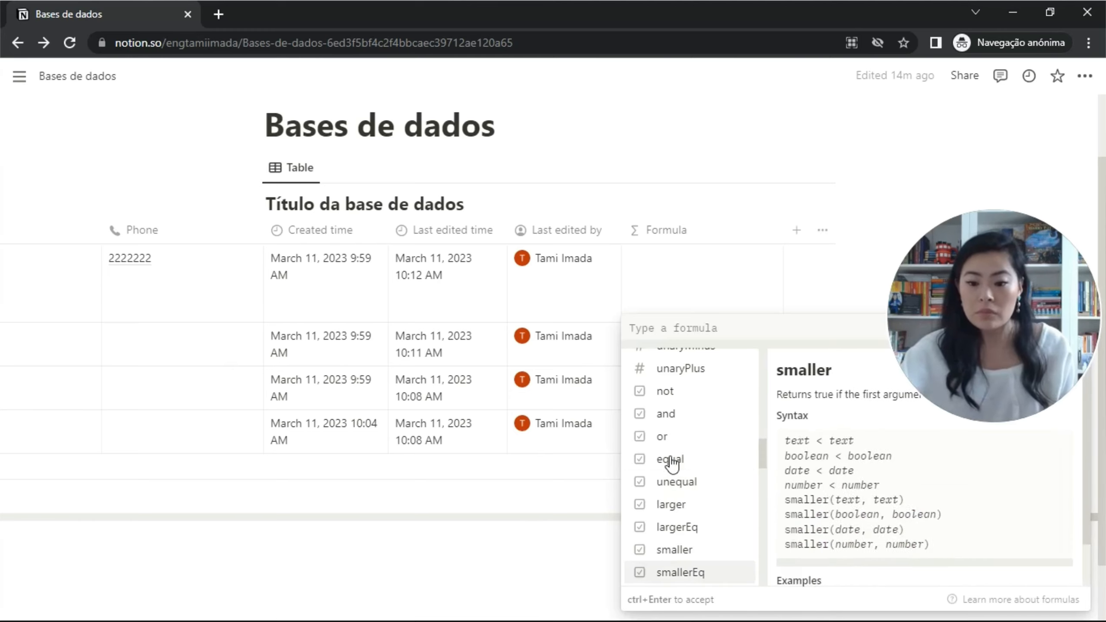
scroll(671, 463, down, 2)
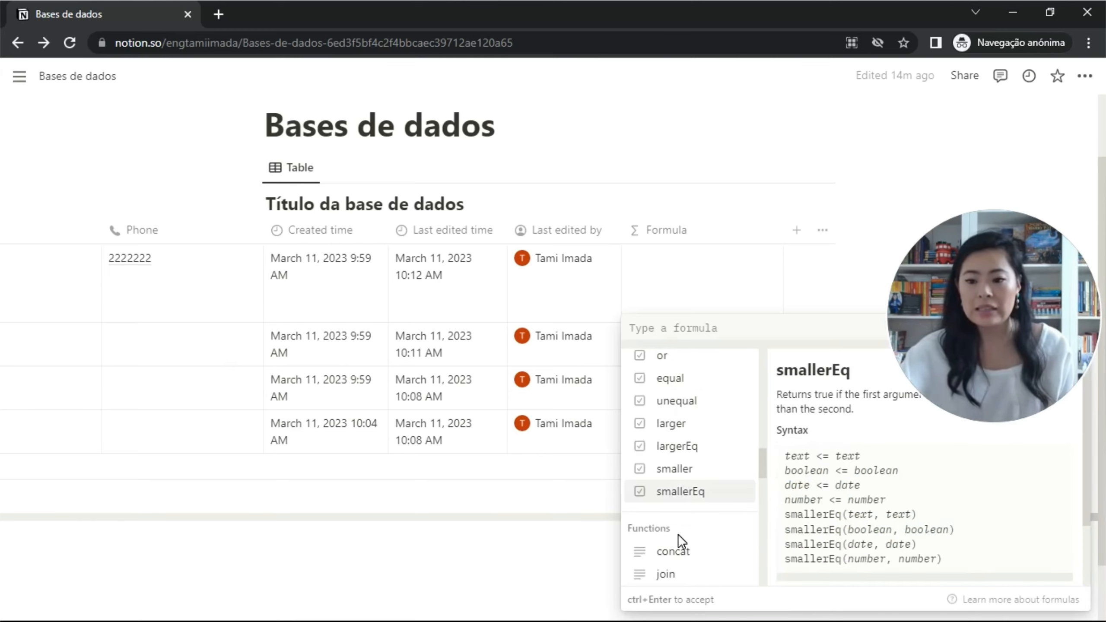
scroll(708, 506, down, 4)
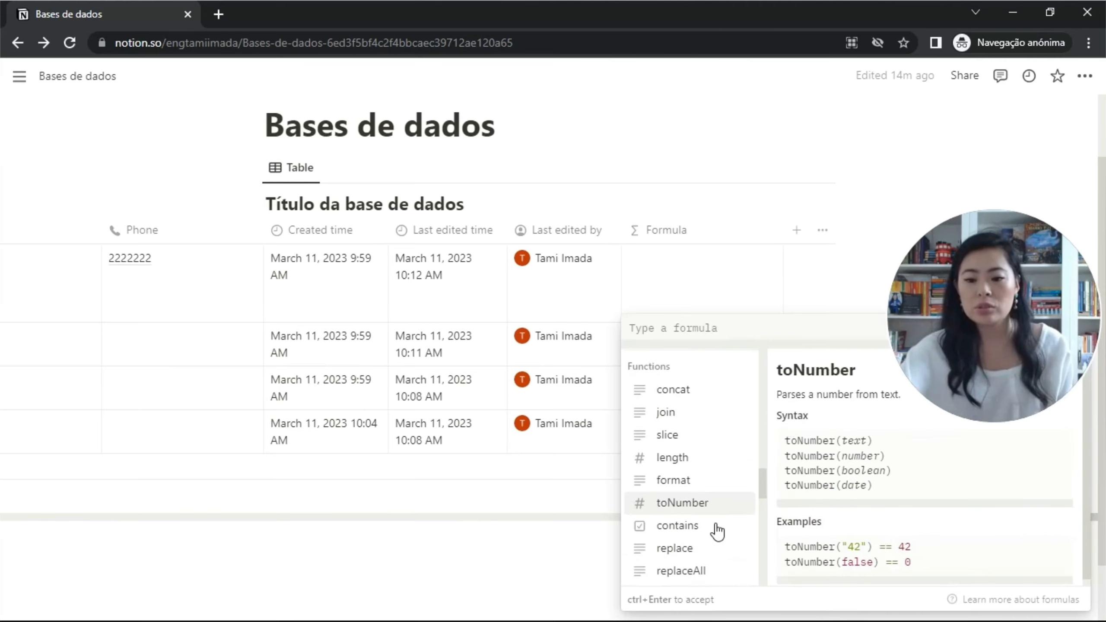
scroll(717, 531, down, 4)
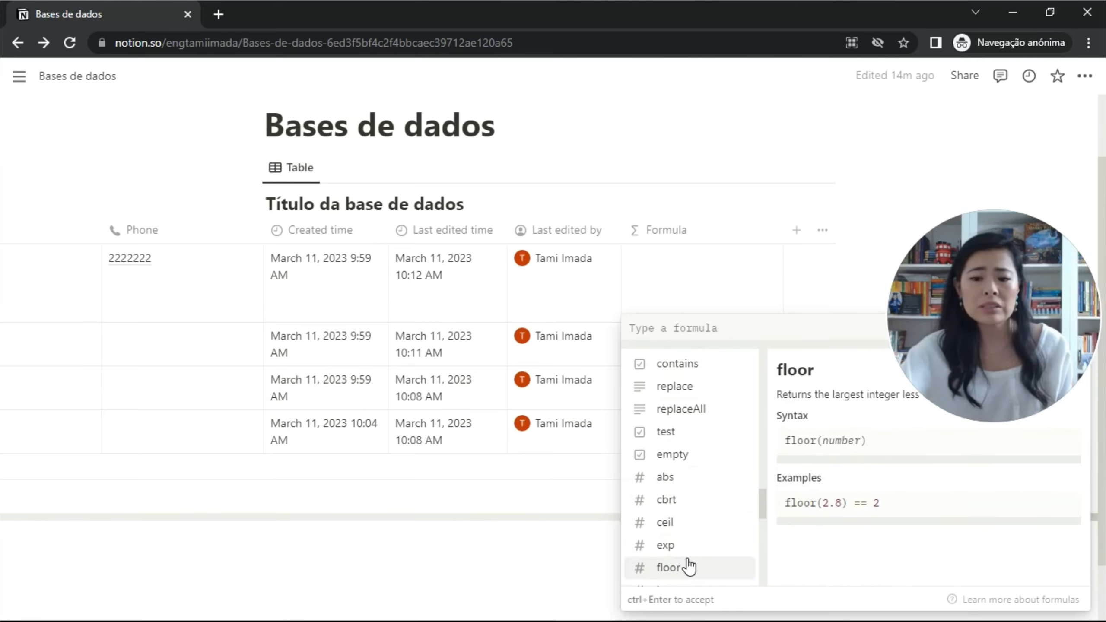
scroll(689, 566, down, 6)
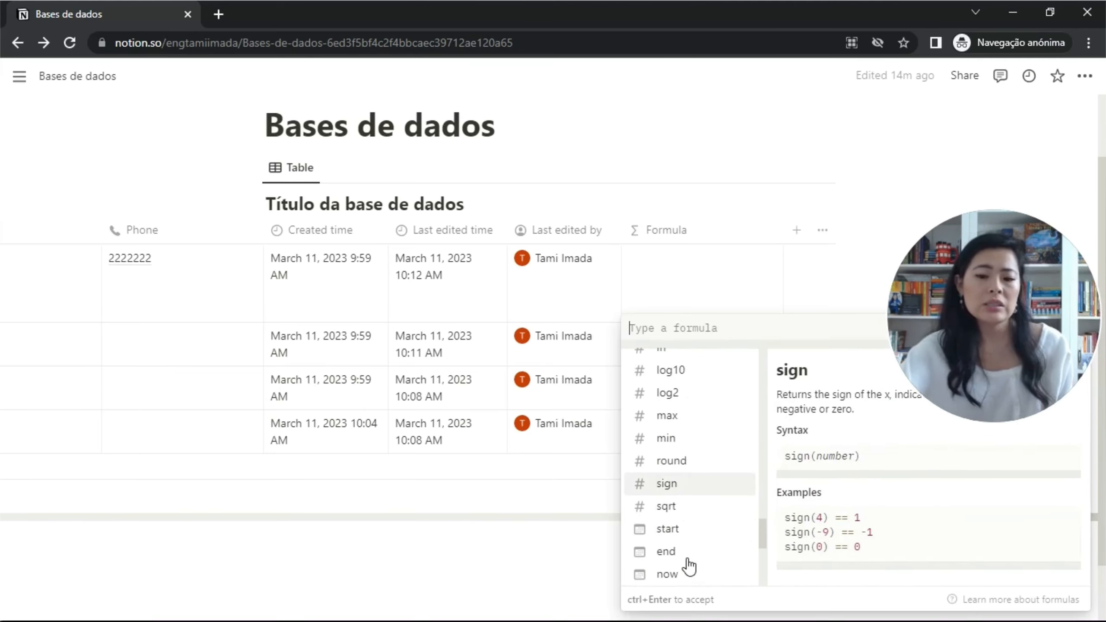
scroll(694, 487, down, 7)
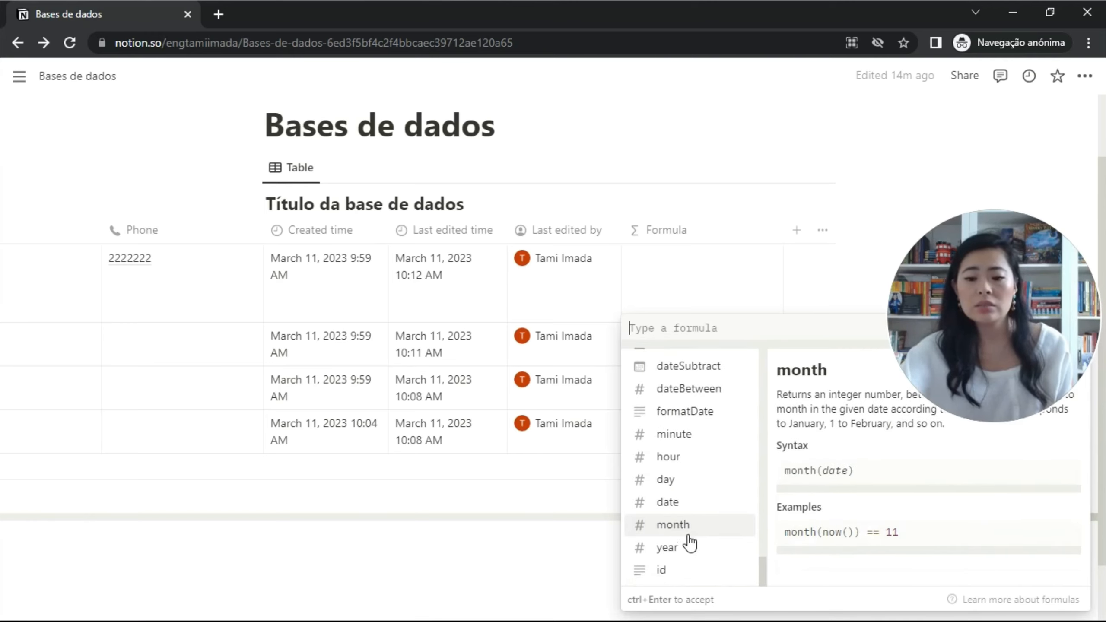
scroll(699, 564, up, 10)
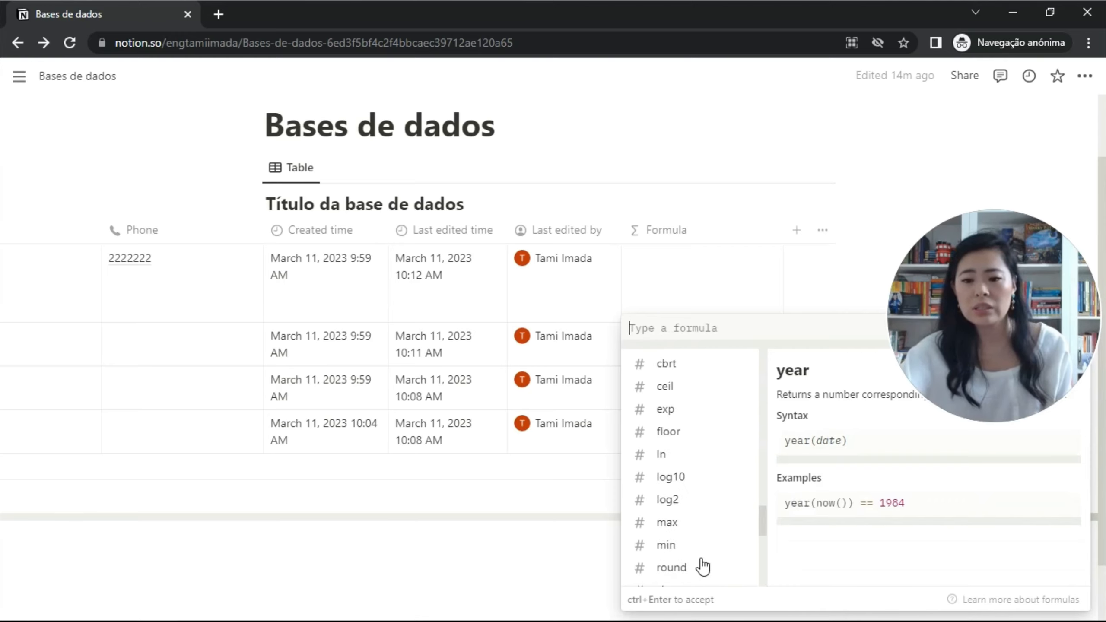
scroll(697, 549, up, 13)
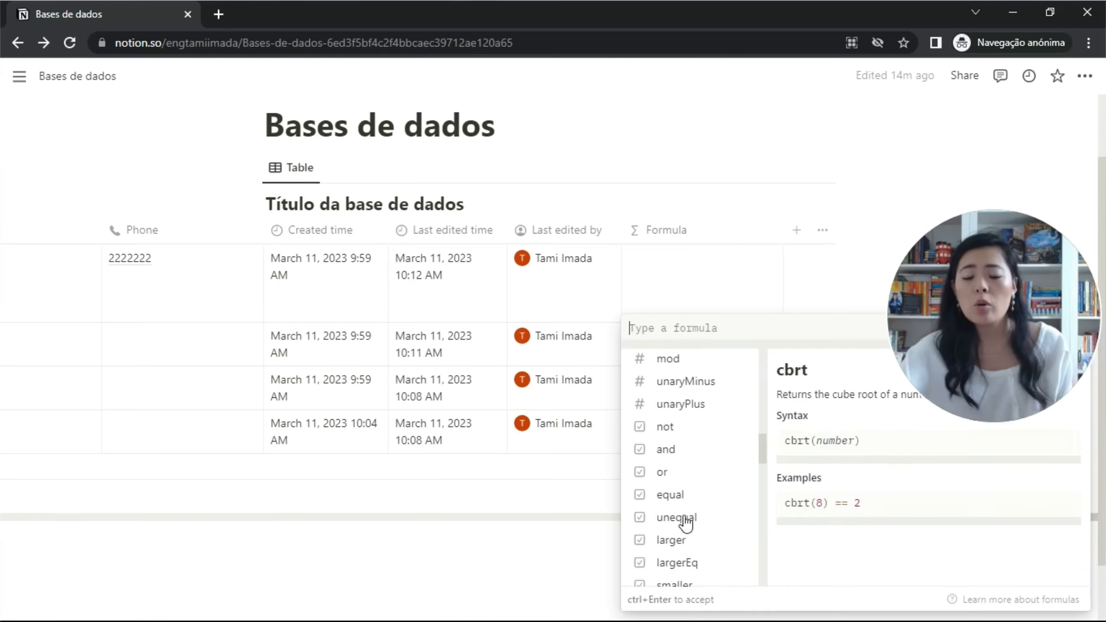
scroll(685, 520, up, 10)
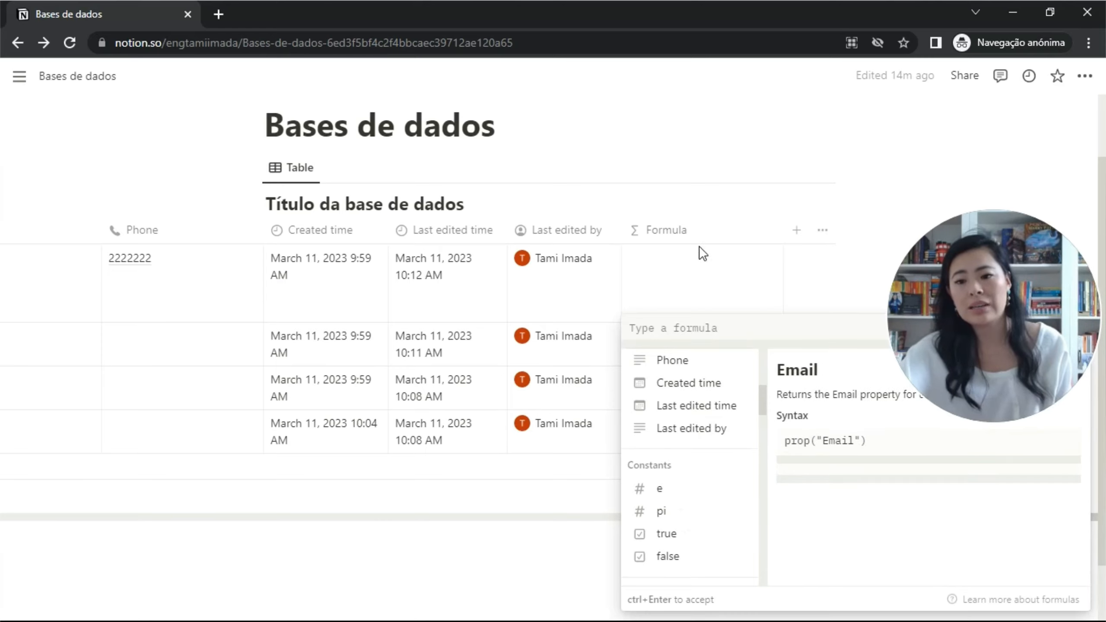
key(Escape)
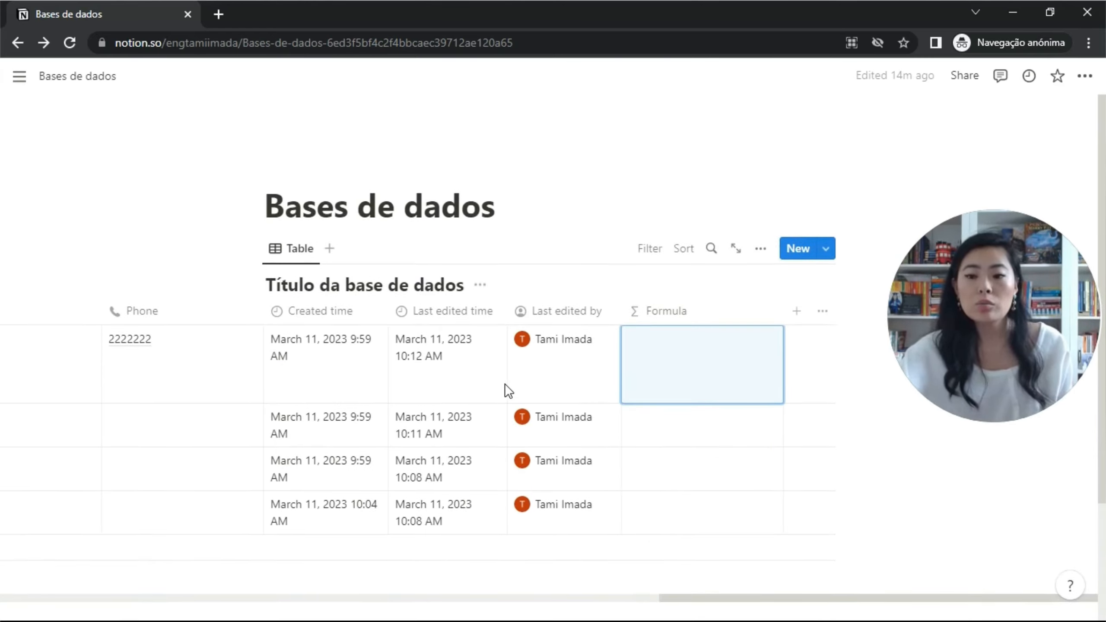
Scroll the table back left so the Name through Status columns show again.
drag(750, 518, 284, 527)
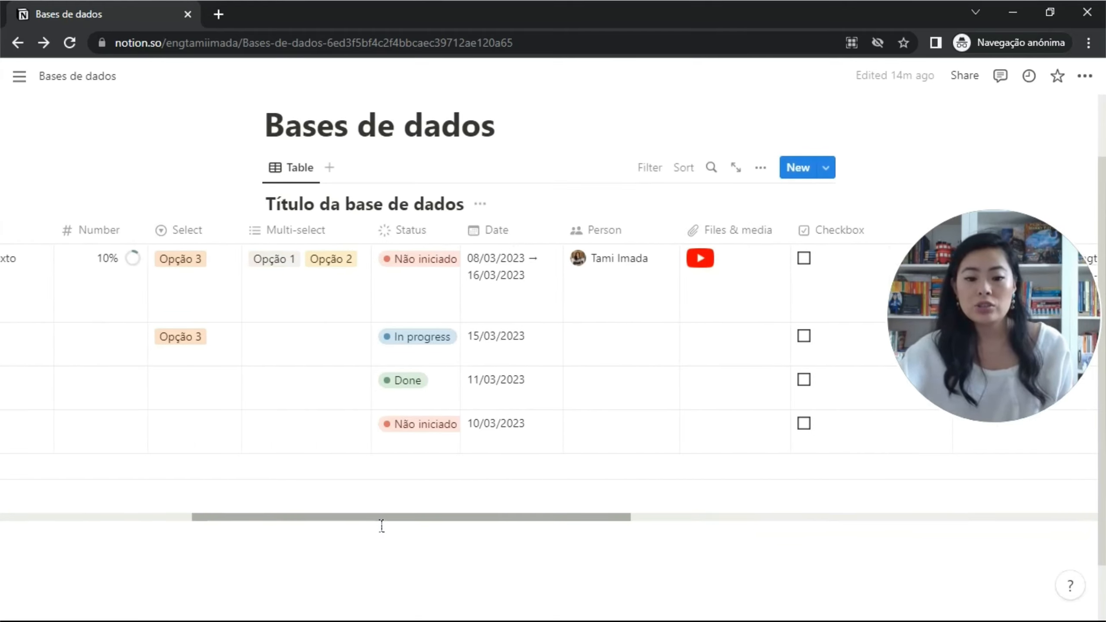
drag(380, 527, 168, 528)
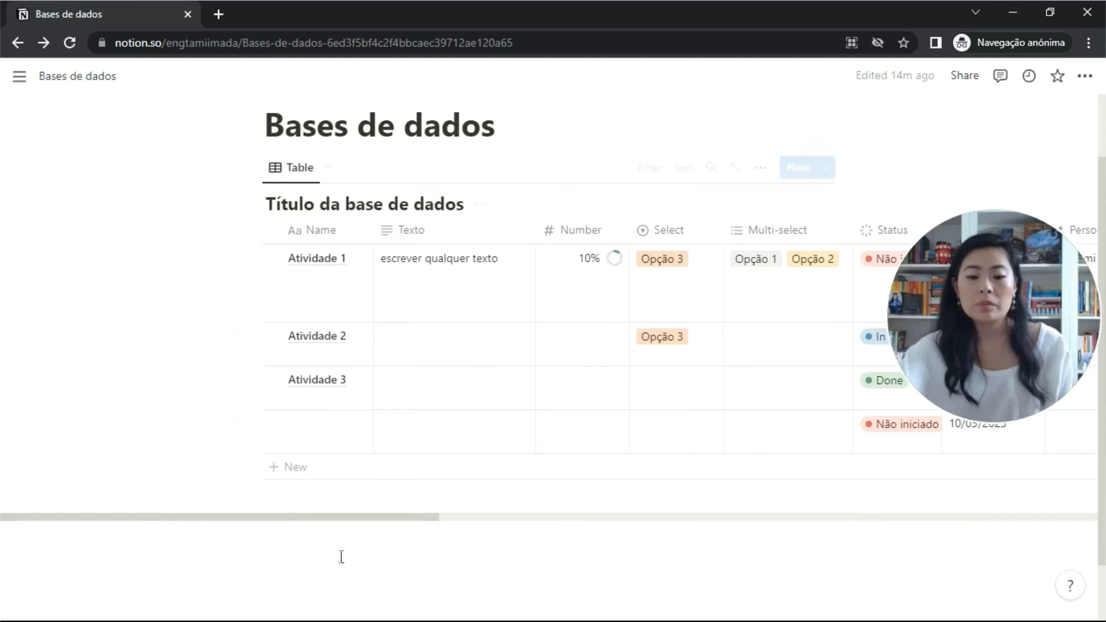
Insert a Table view block below the first table, backed by a new database with Name and Tags.
click(346, 525)
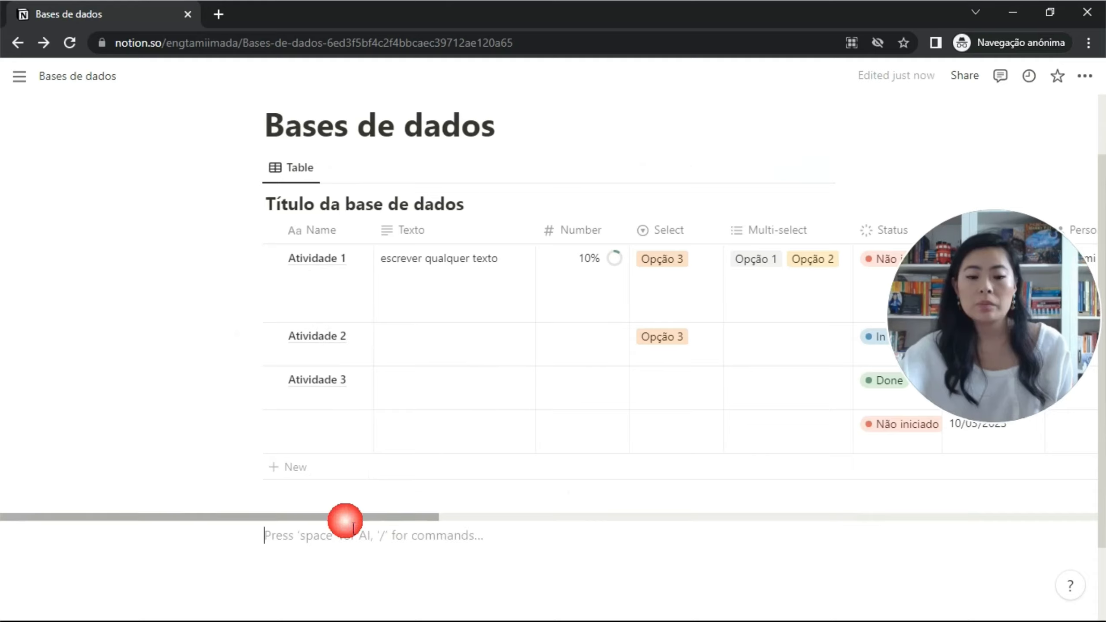
click(239, 541)
click(239, 542)
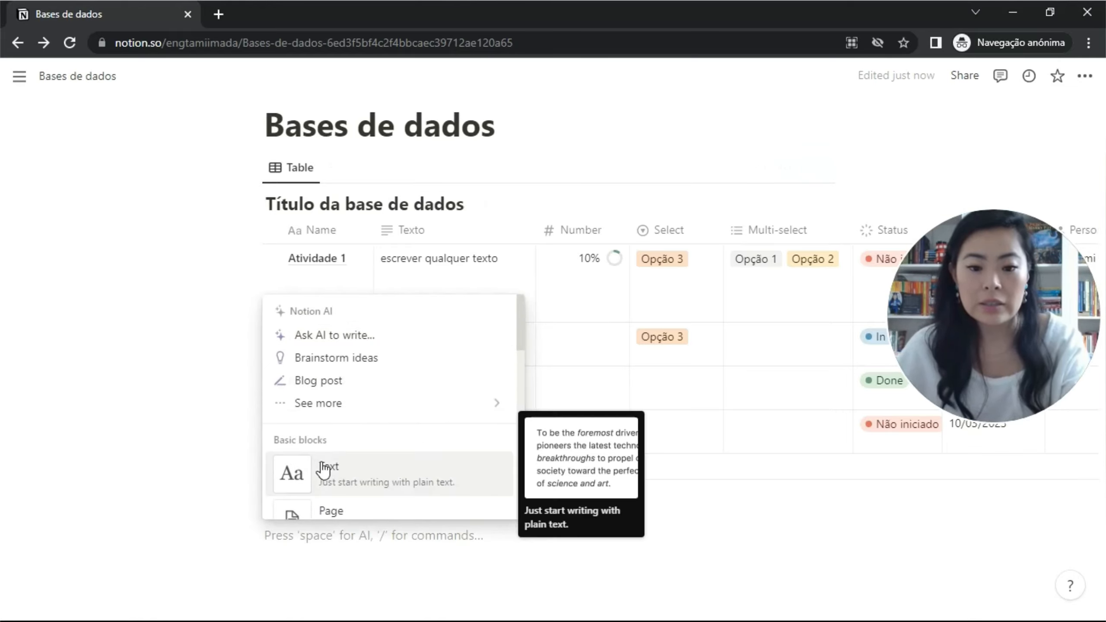
scroll(342, 440, down, 10)
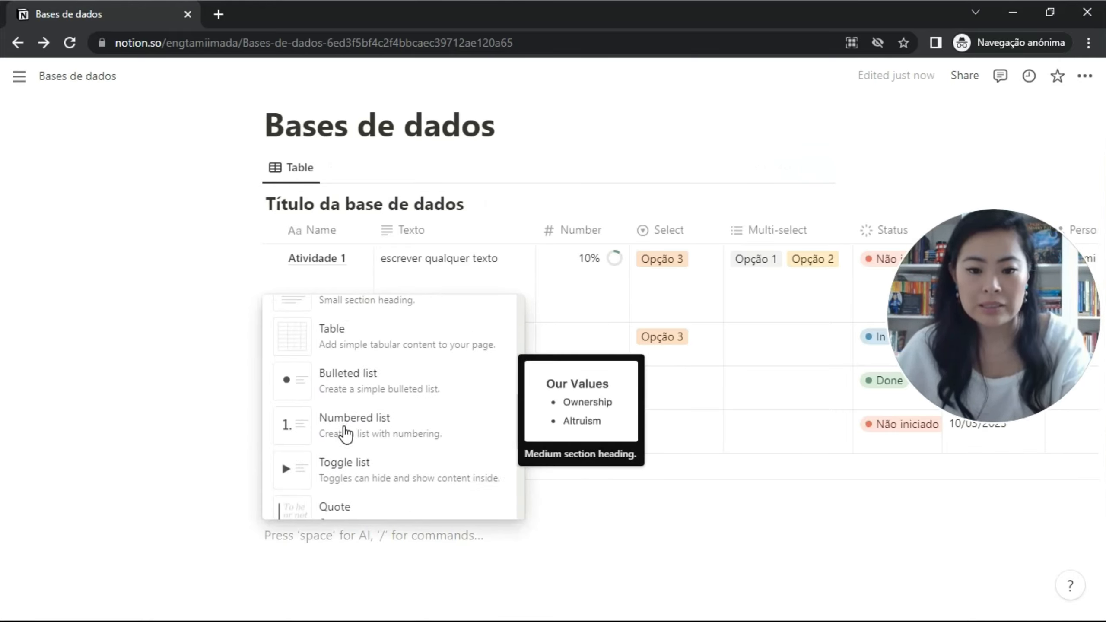
scroll(347, 434, down, 5)
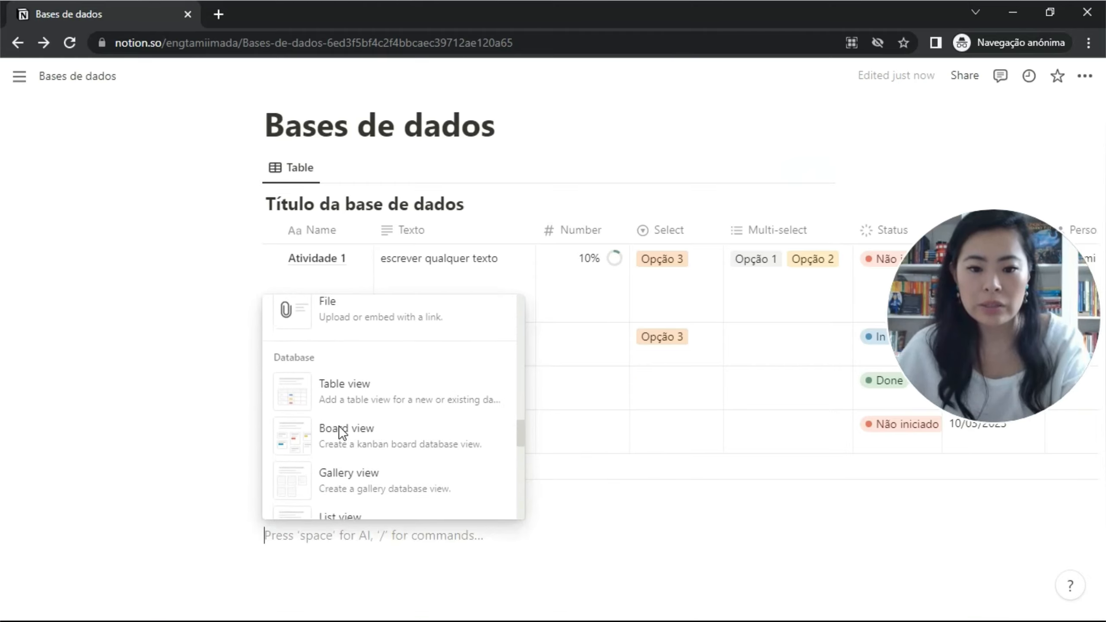
click(365, 402)
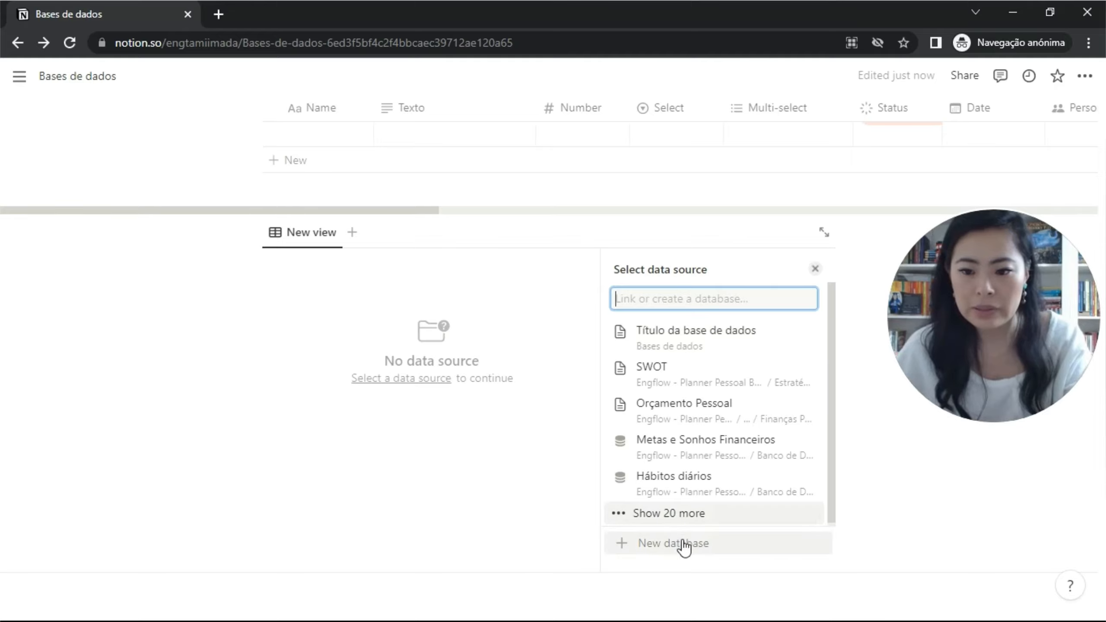
click(682, 545)
Title the second database 'Base 2' and delete its Tags column, leaving only Name.
text(Bas)
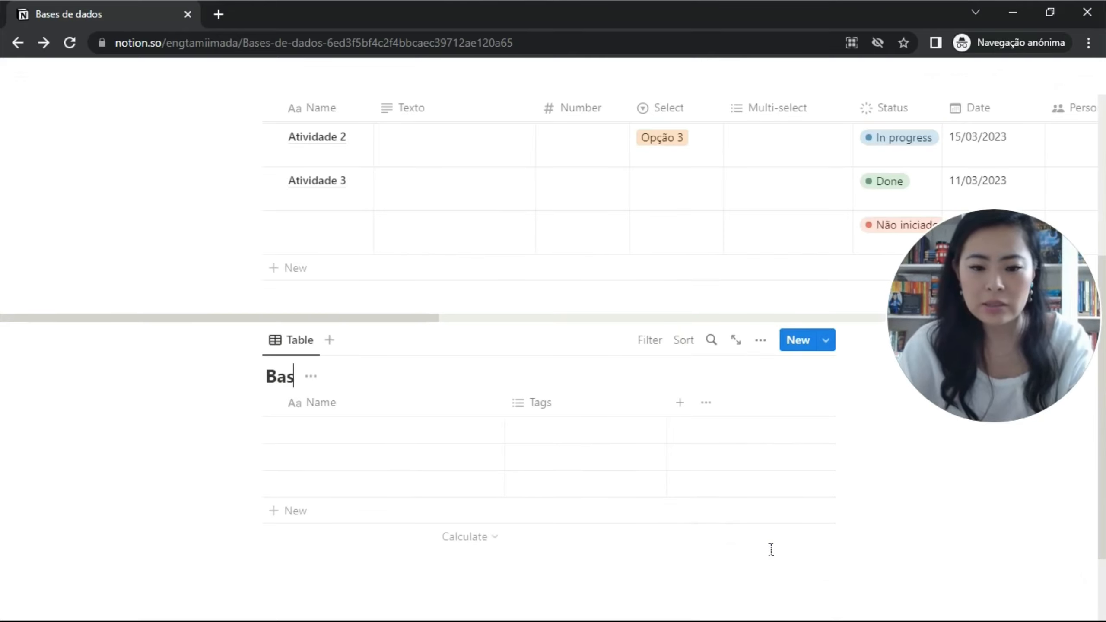
text(e 2)
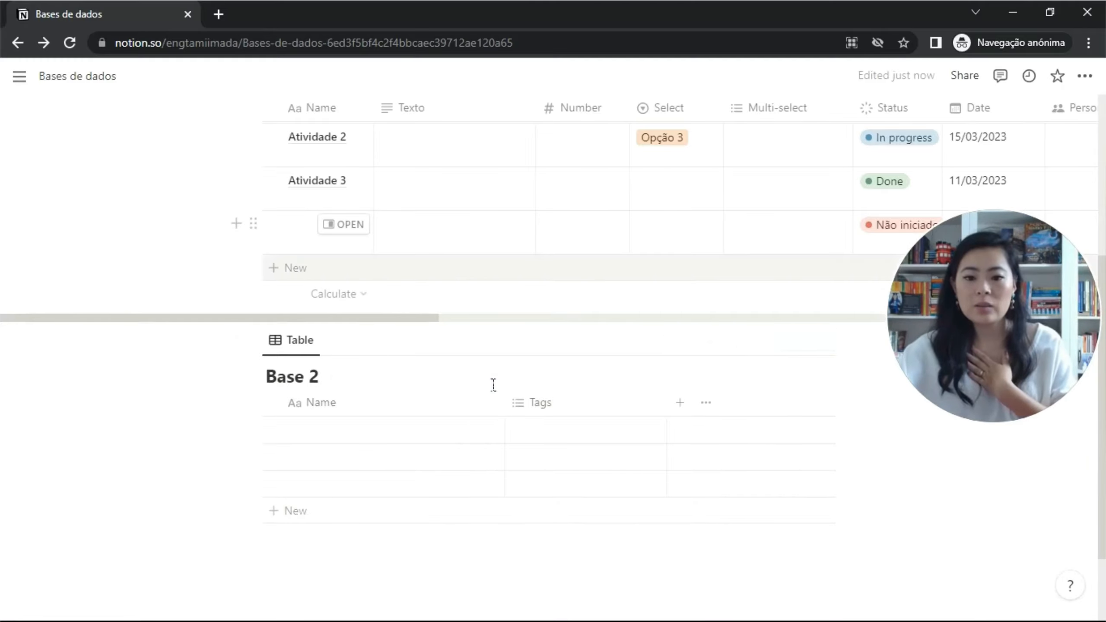
click(548, 407)
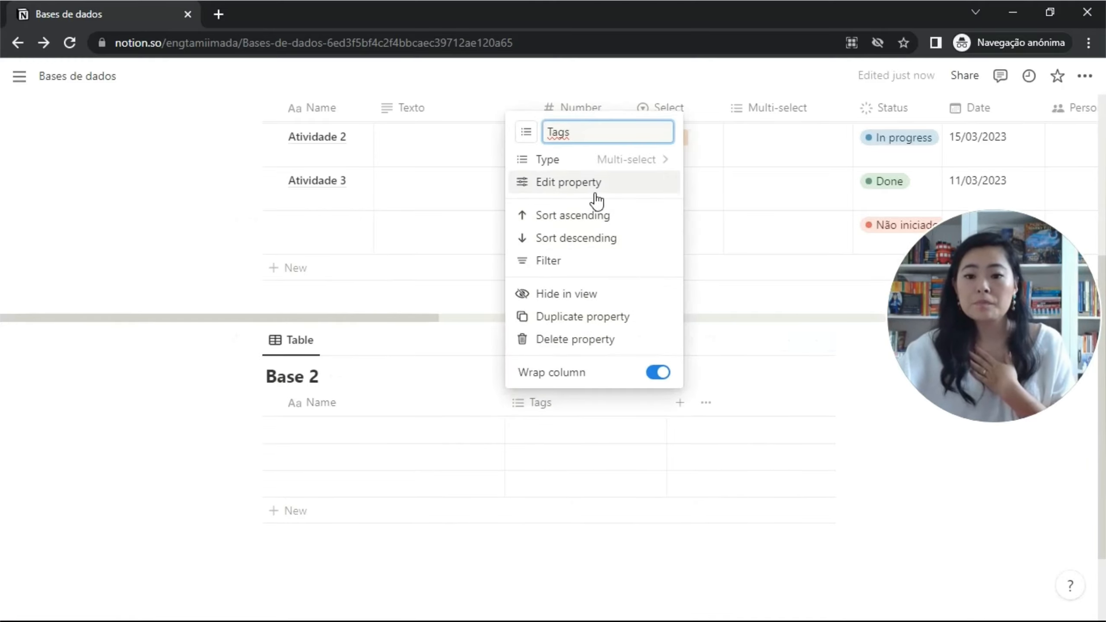
click(605, 340)
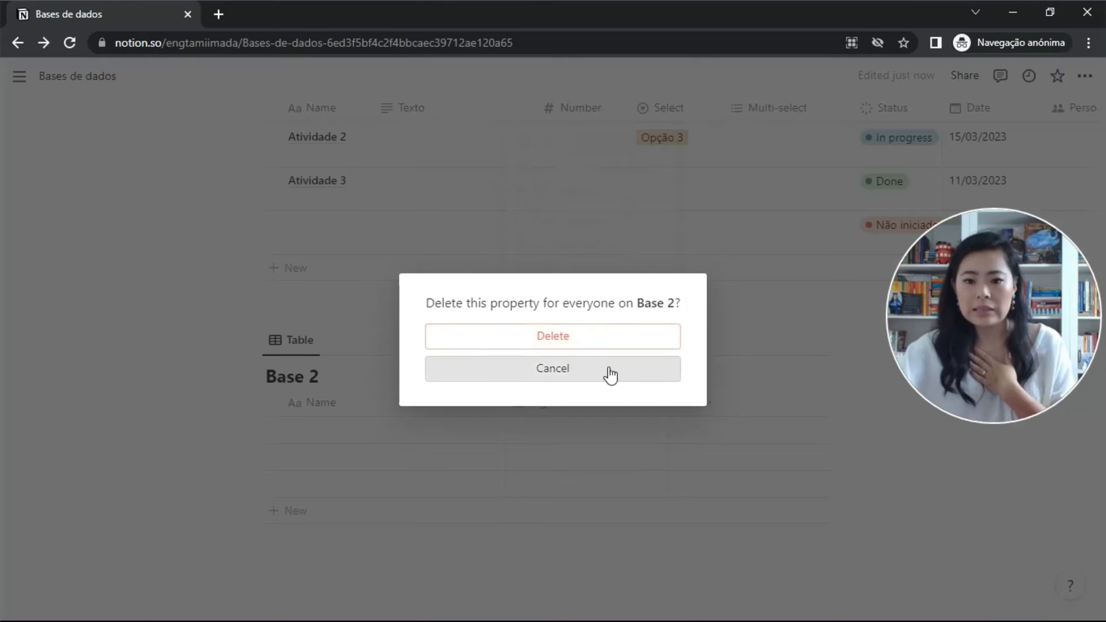
click(597, 333)
scroll(634, 399, down, 3)
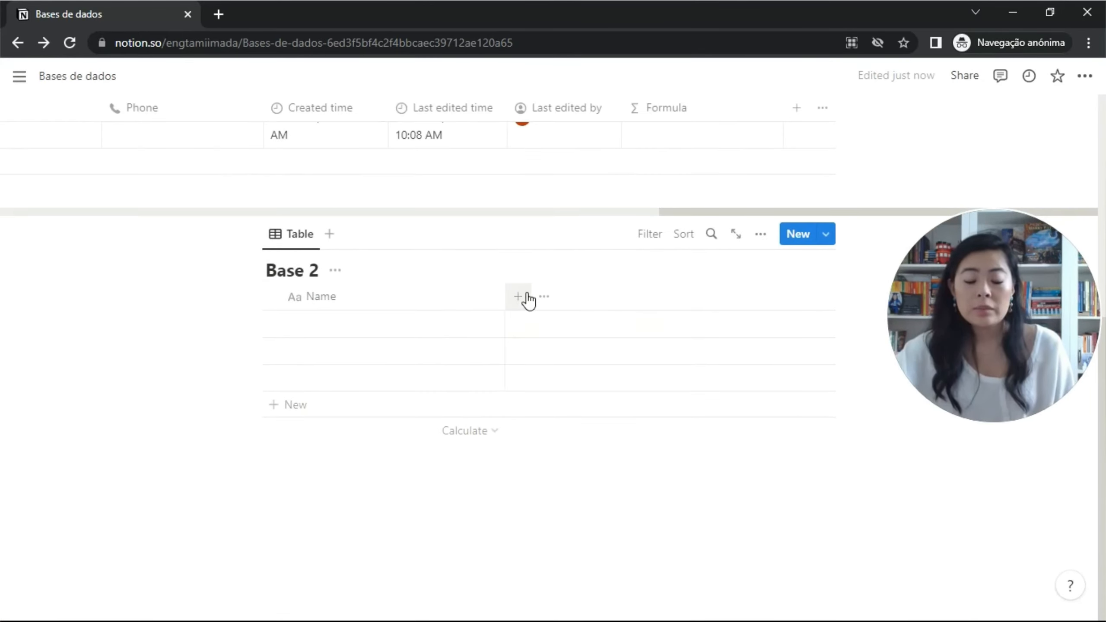
Add a two-way Relation column from Base 2 to Título da base de dados.
click(527, 299)
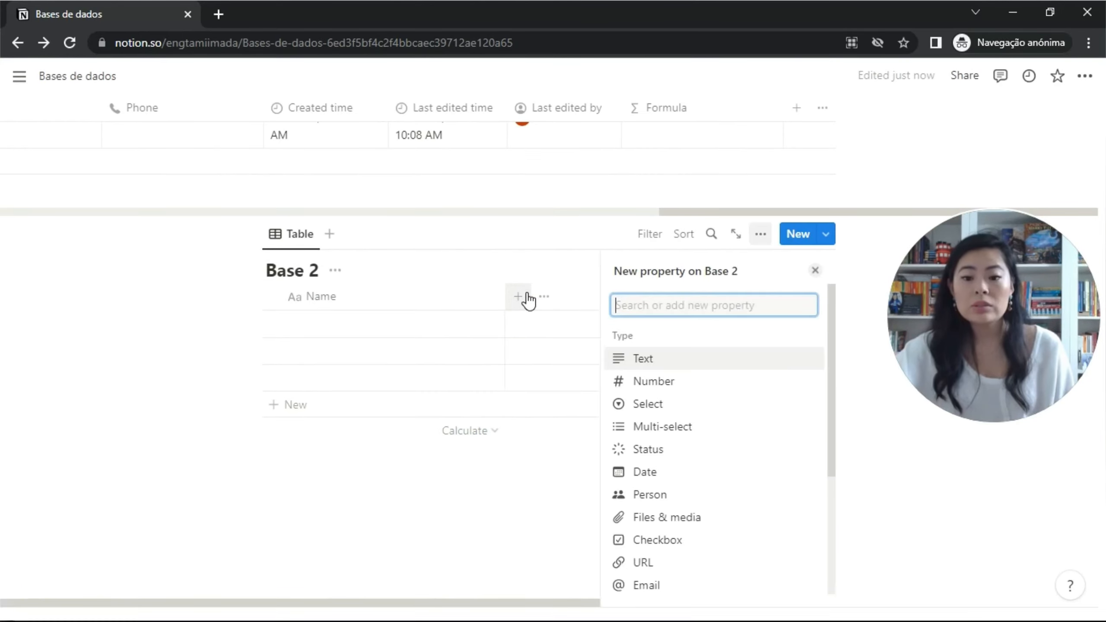
scroll(699, 462, down, 2)
scroll(698, 469, down, 2)
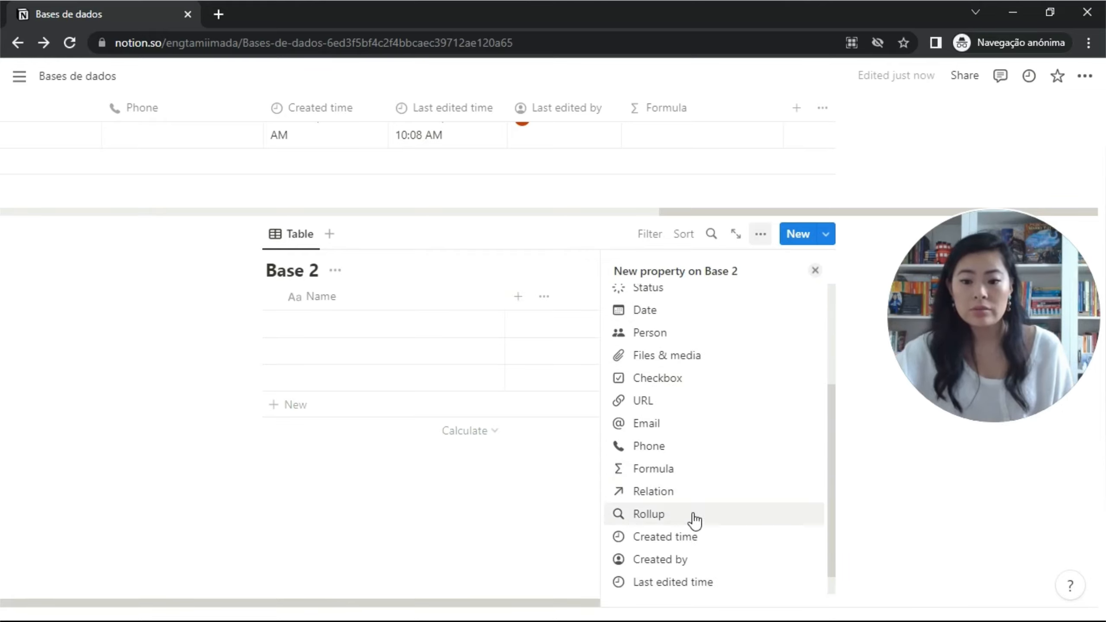
click(687, 492)
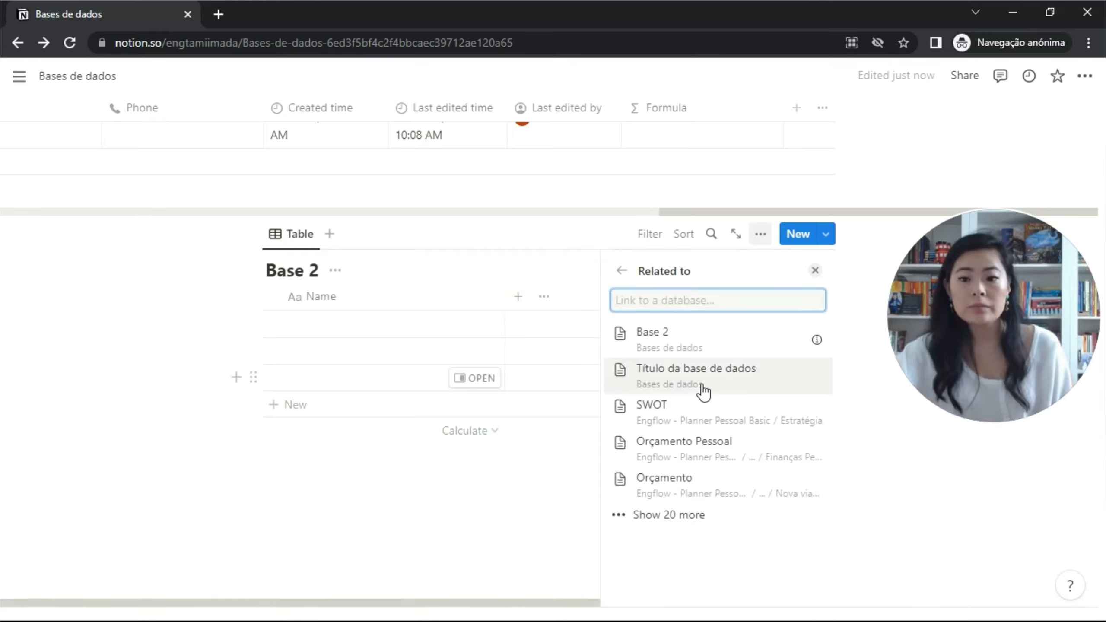
click(673, 375)
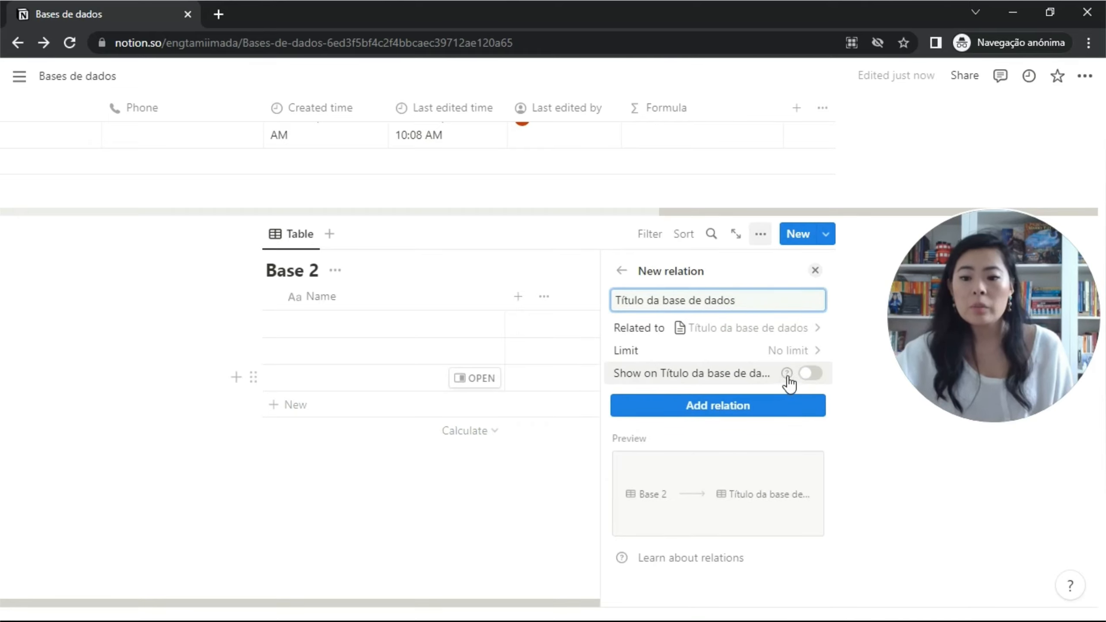
mouse_move(791, 377)
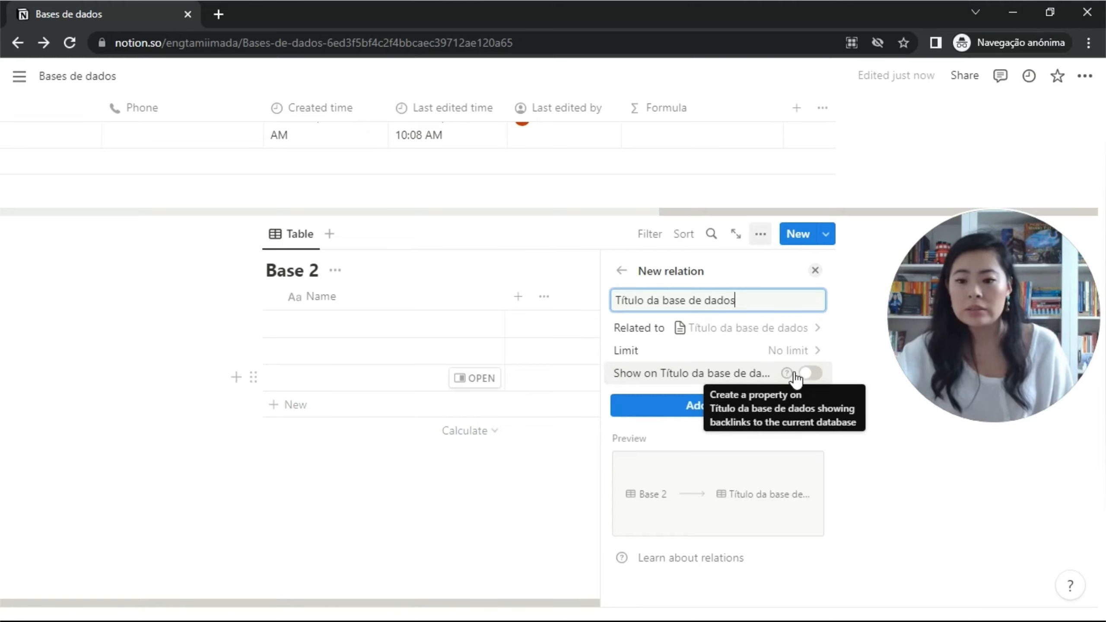
click(818, 377)
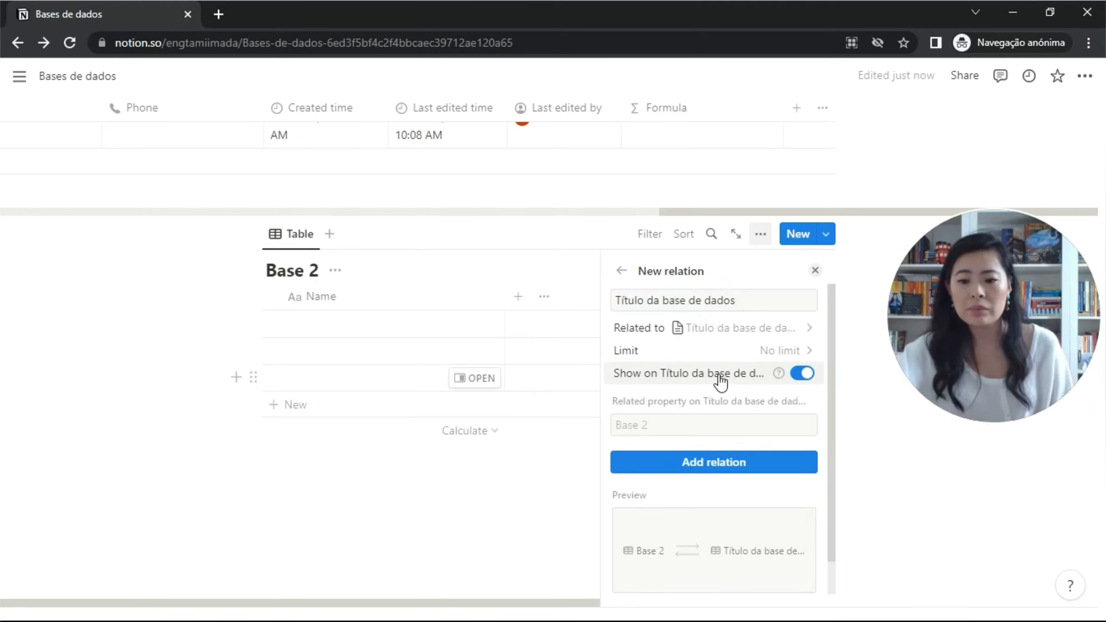
click(712, 462)
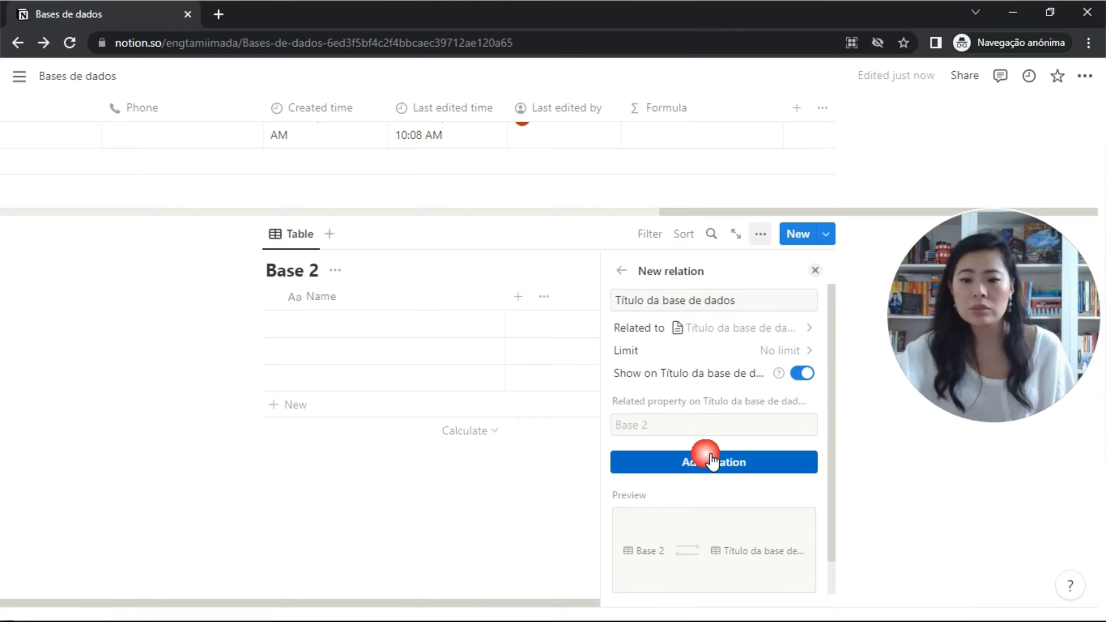
click(816, 271)
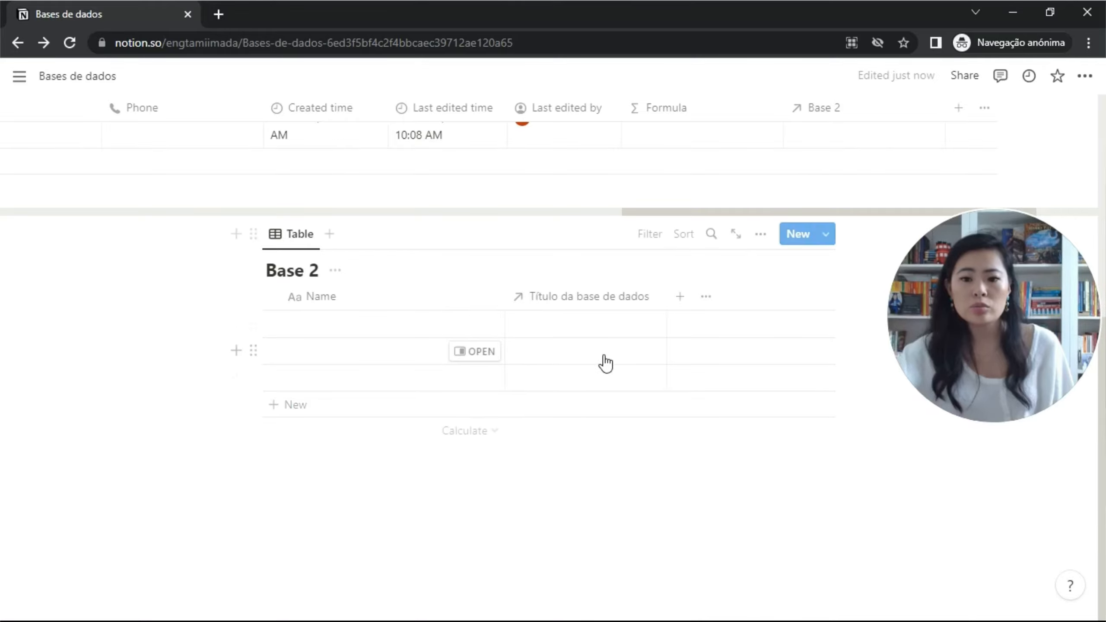
click(843, 131)
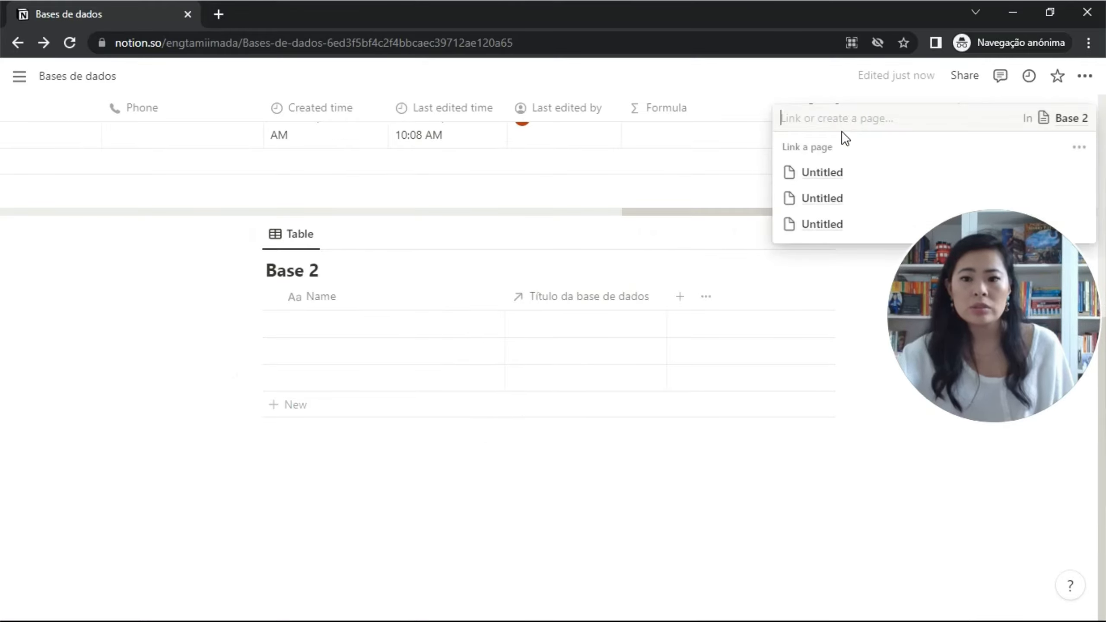
key(Escape)
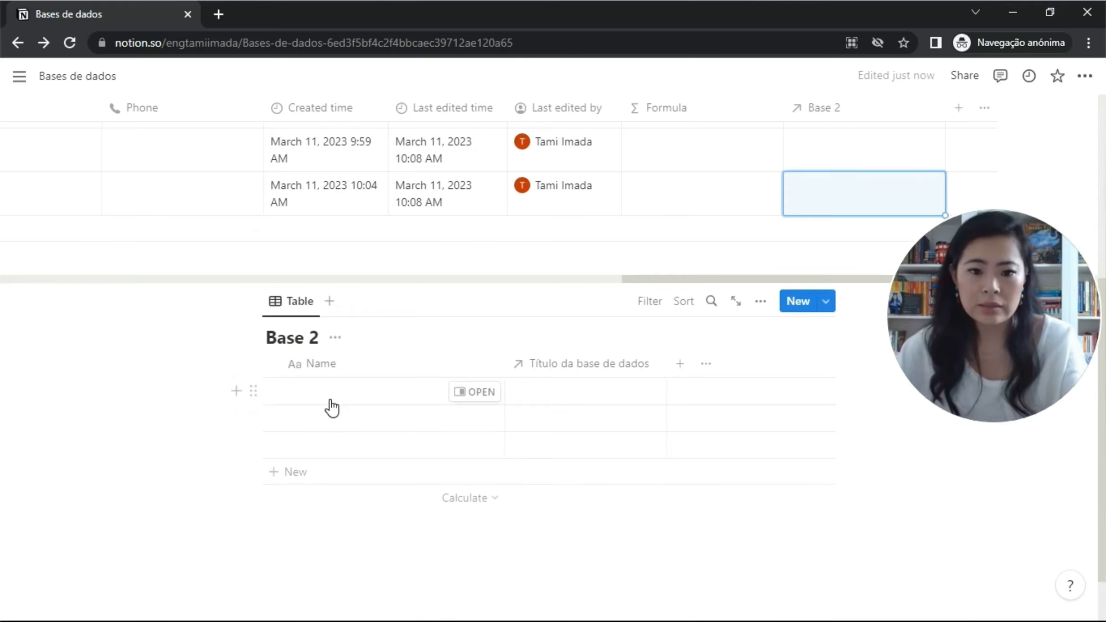
click(330, 401)
text(1)
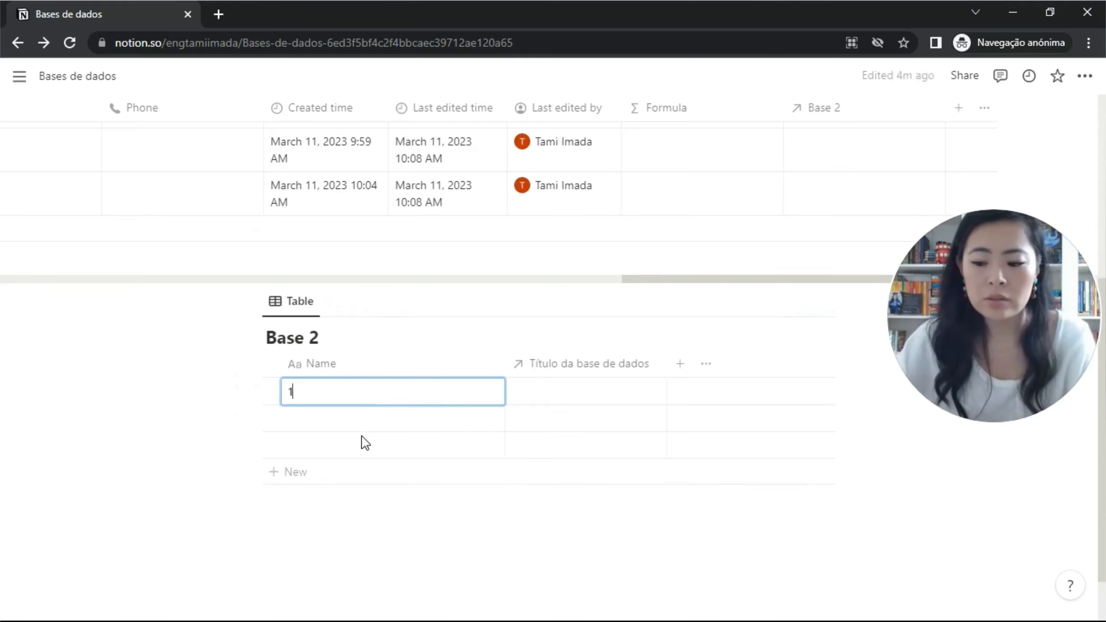
text(23)
key(Return)
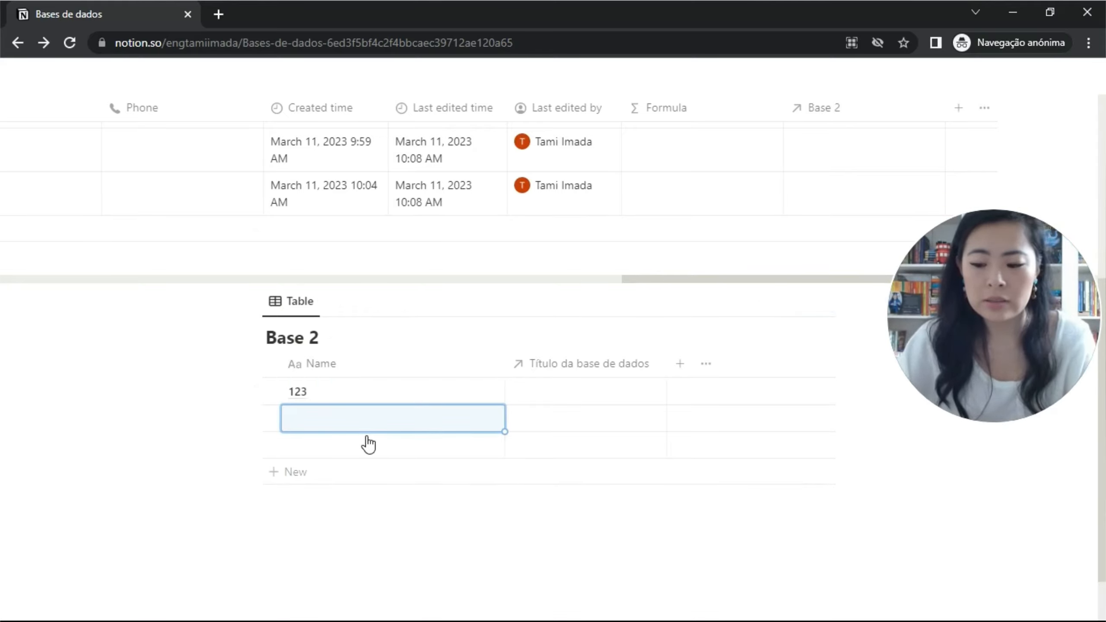
text(456)
key(Return)
text(789)
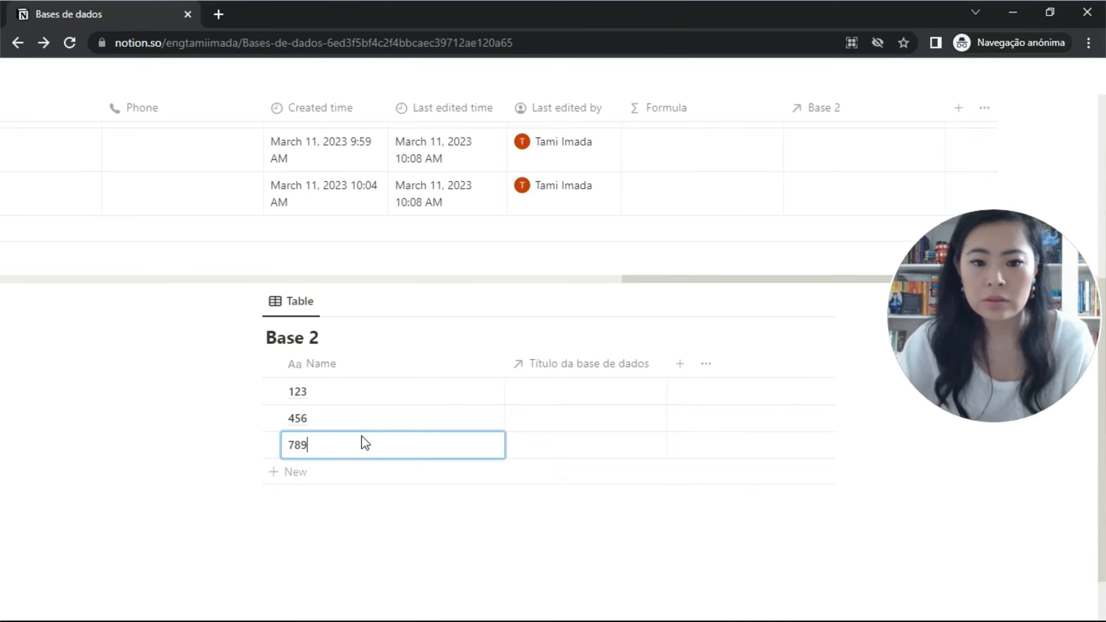
key(Escape)
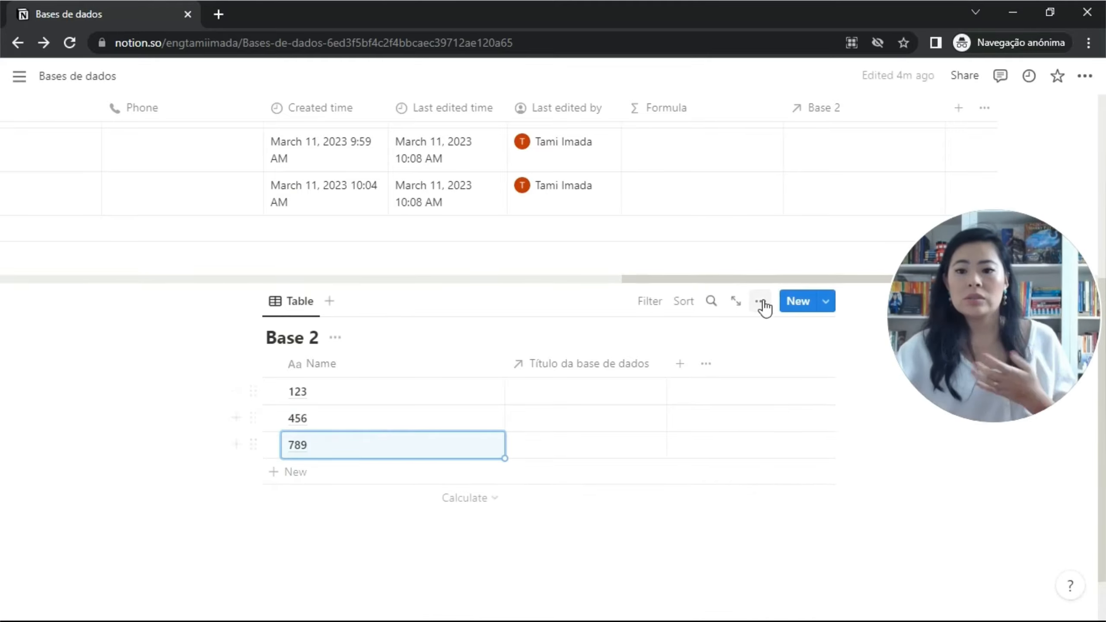
click(819, 191)
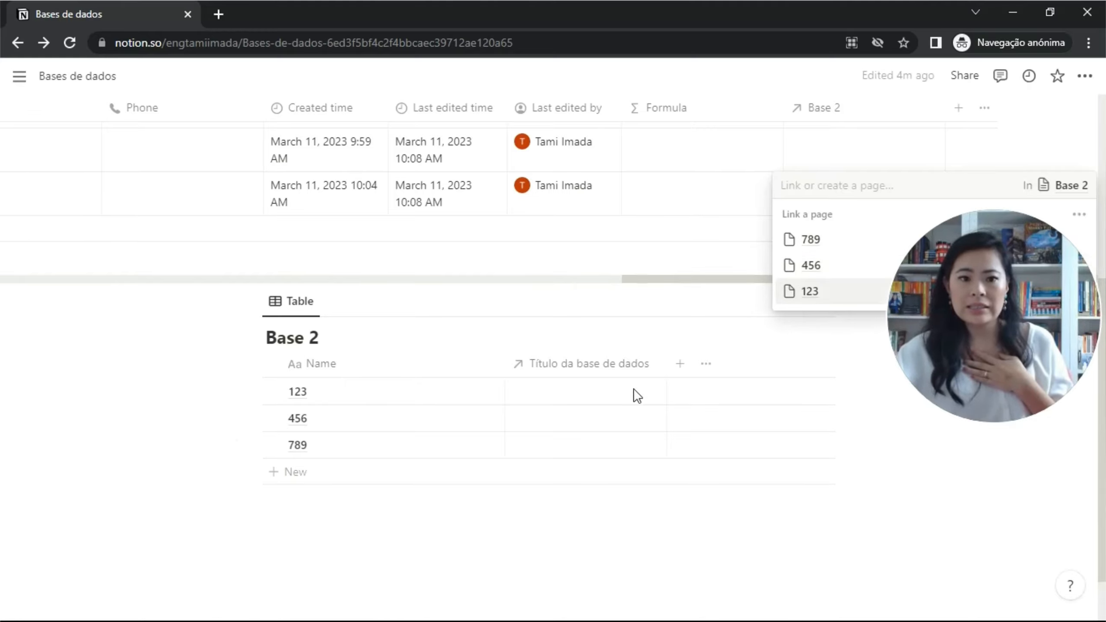
click(586, 395)
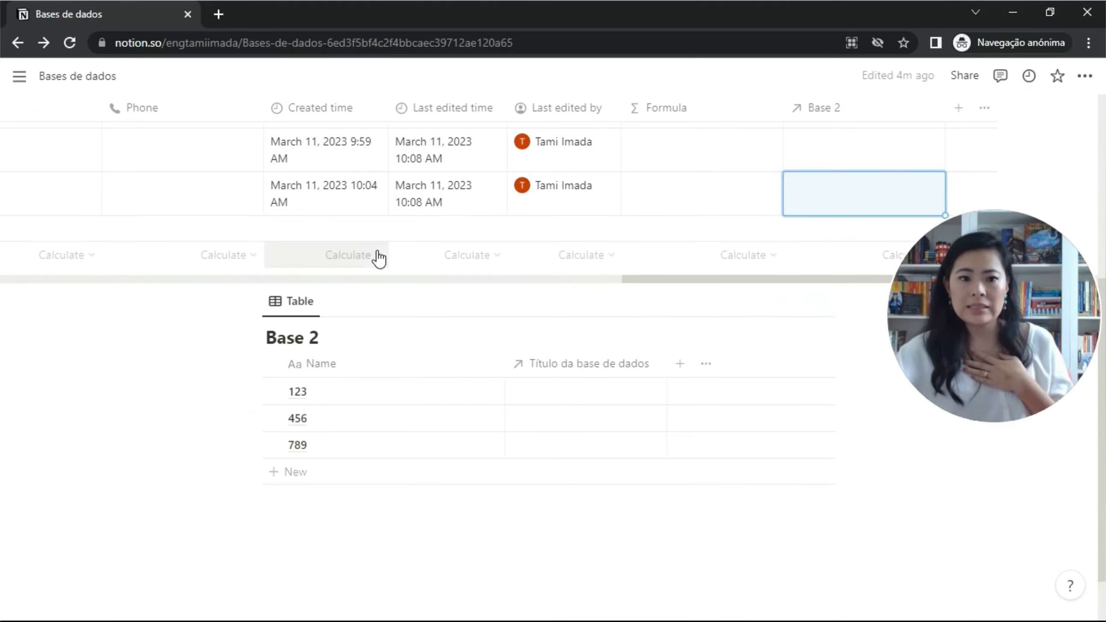
scroll(378, 257, left, 15)
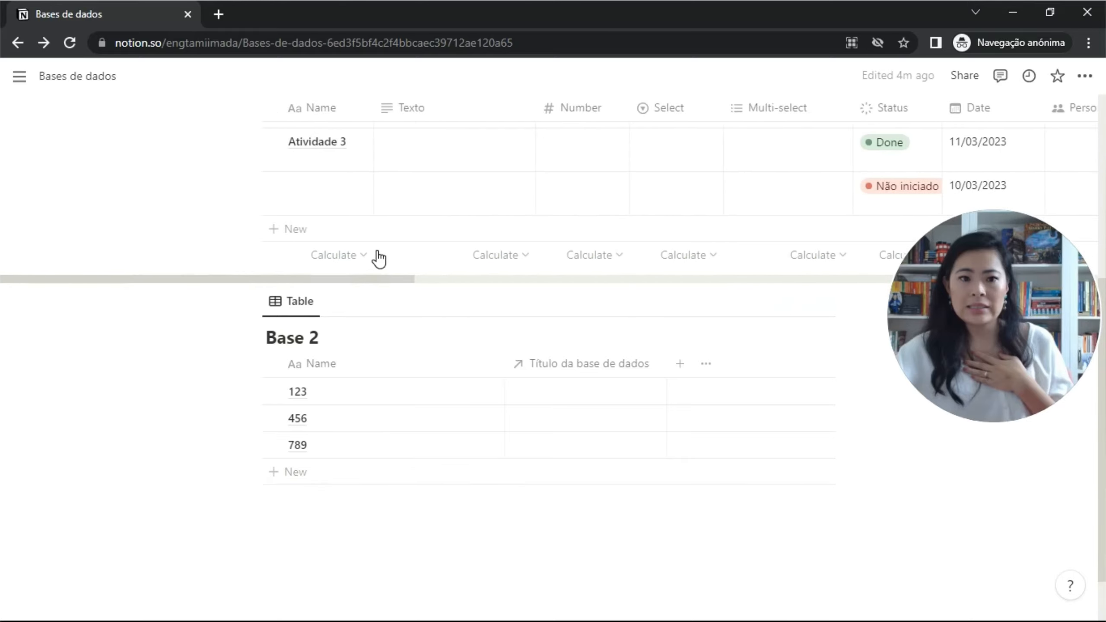
scroll(375, 214, up, 4)
scroll(376, 215, down, 2)
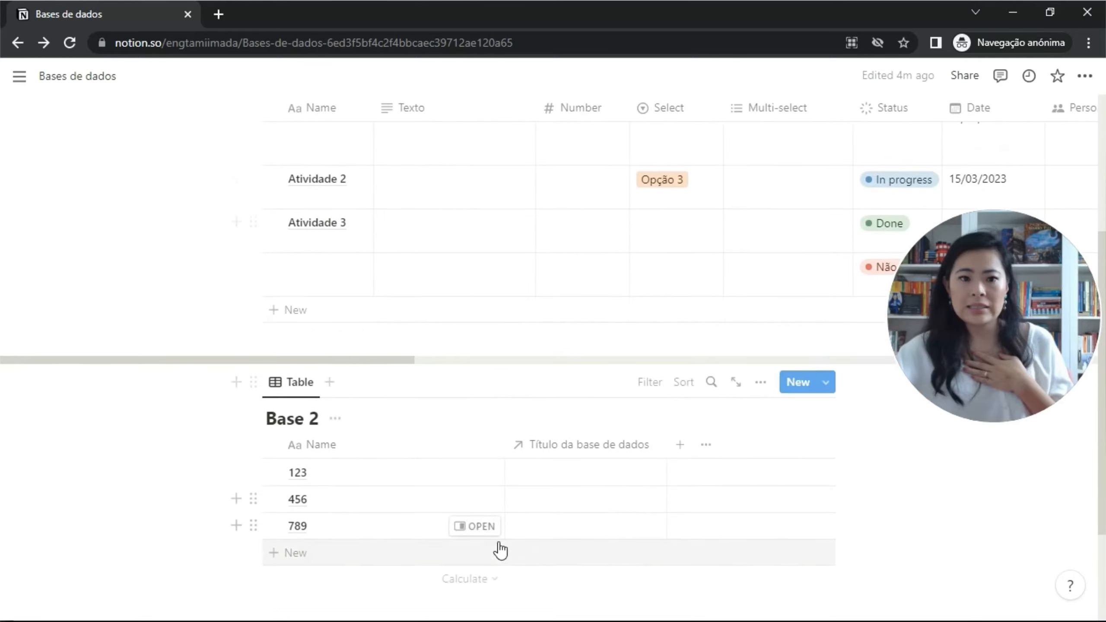
click(560, 474)
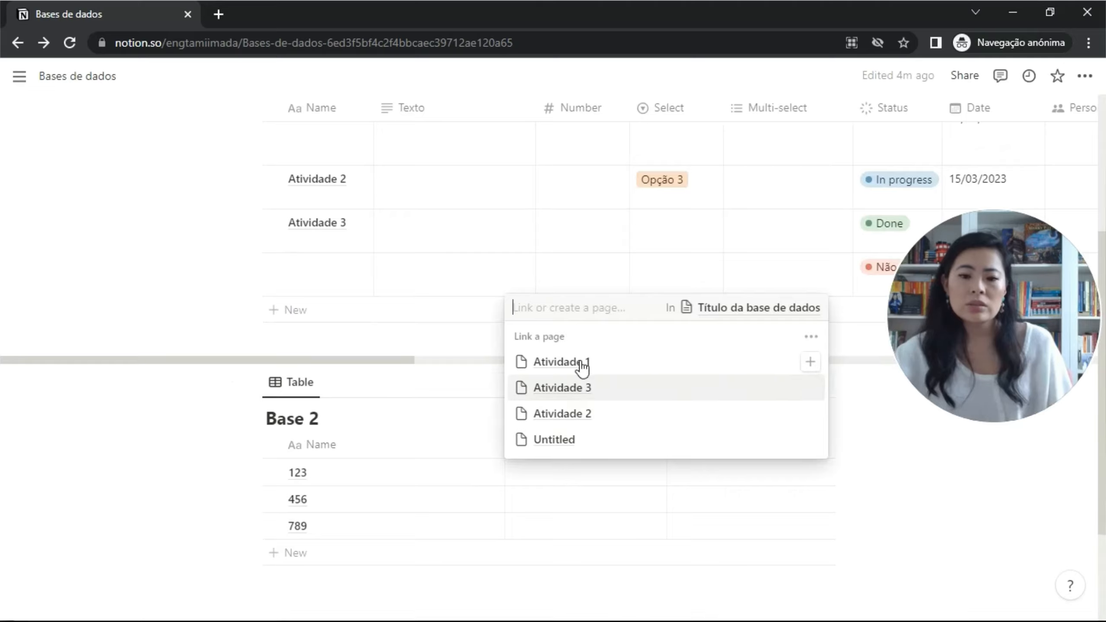
click(603, 368)
click(420, 390)
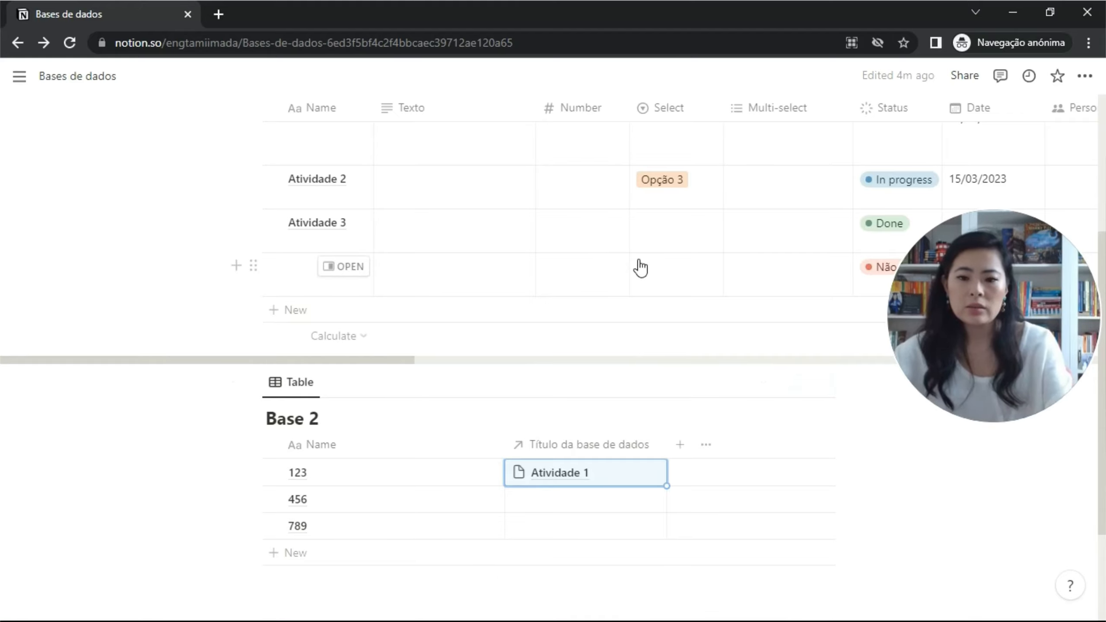
scroll(638, 265, right, 10)
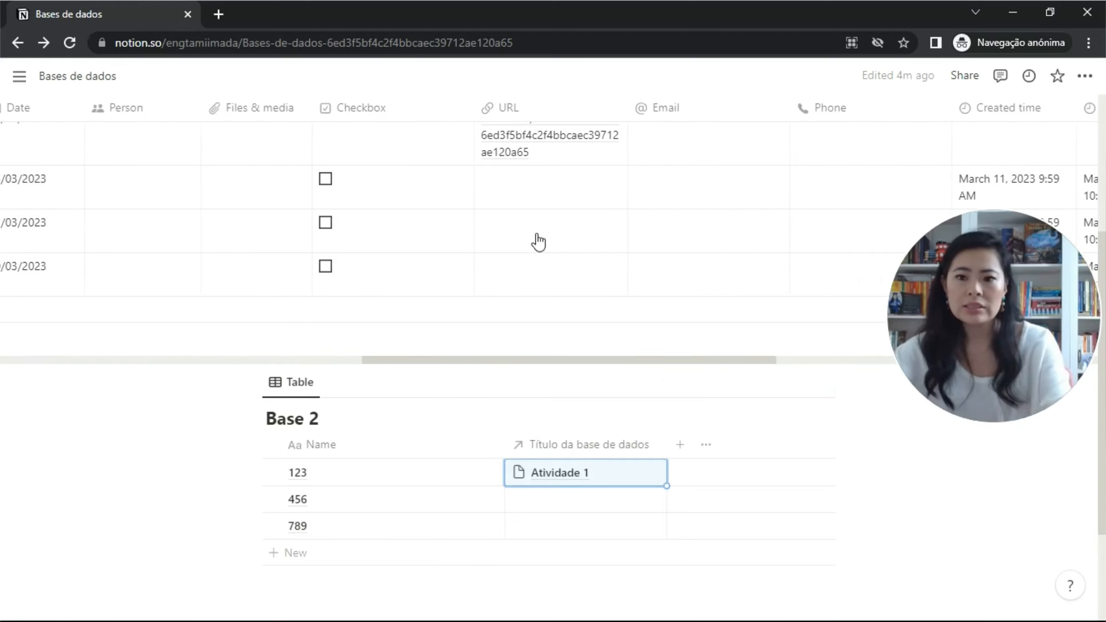
scroll(539, 241, right, 10)
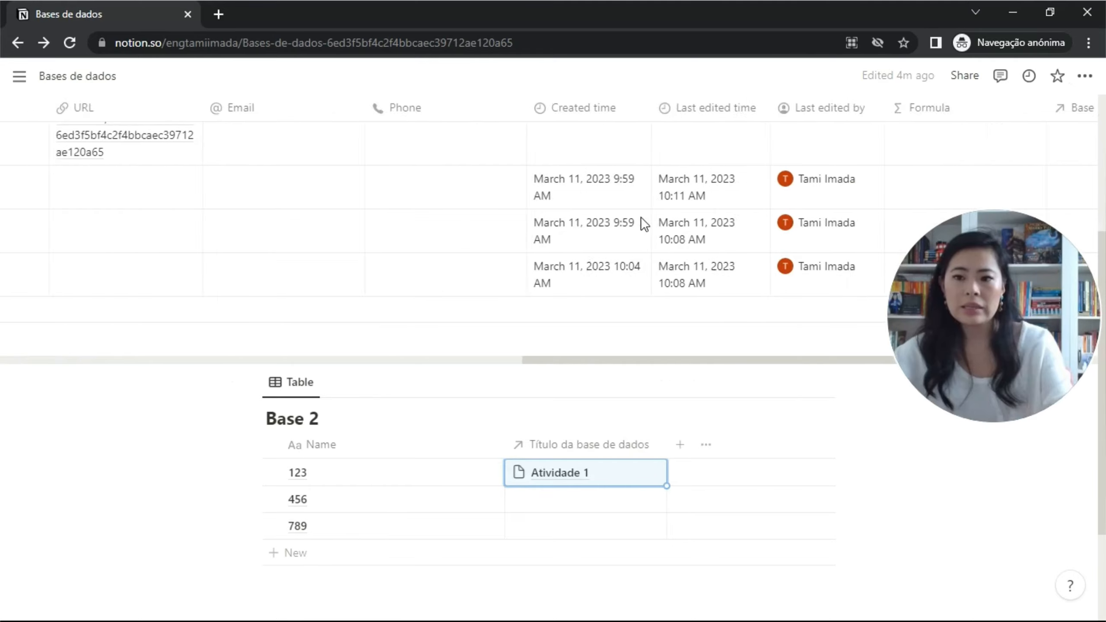
scroll(566, 227, right, 6)
scroll(608, 225, up, 4)
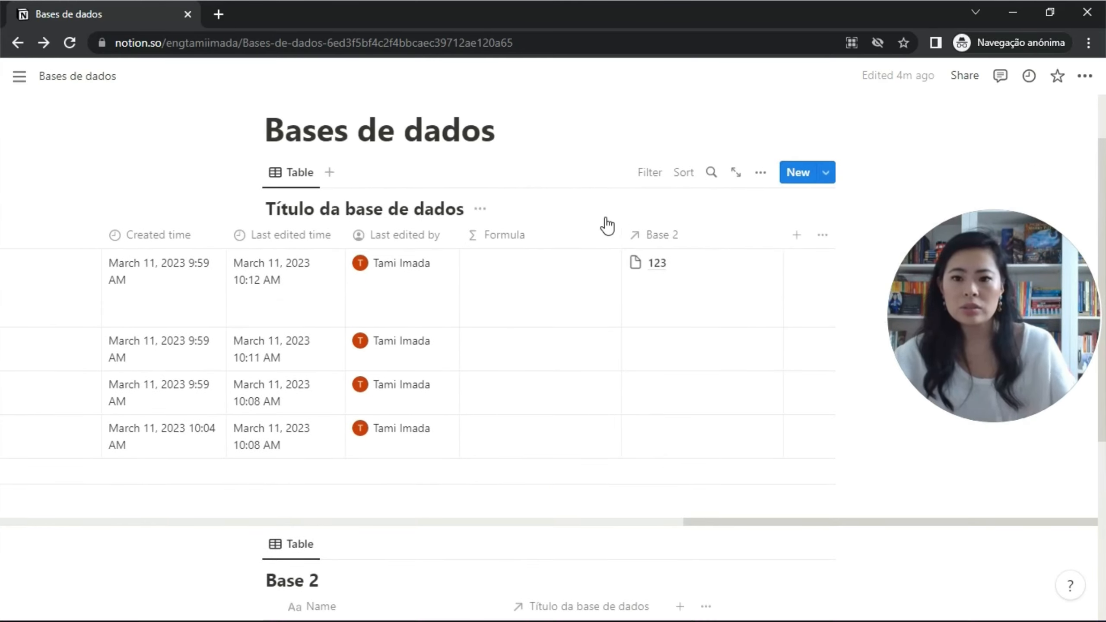
click(698, 266)
key(Escape)
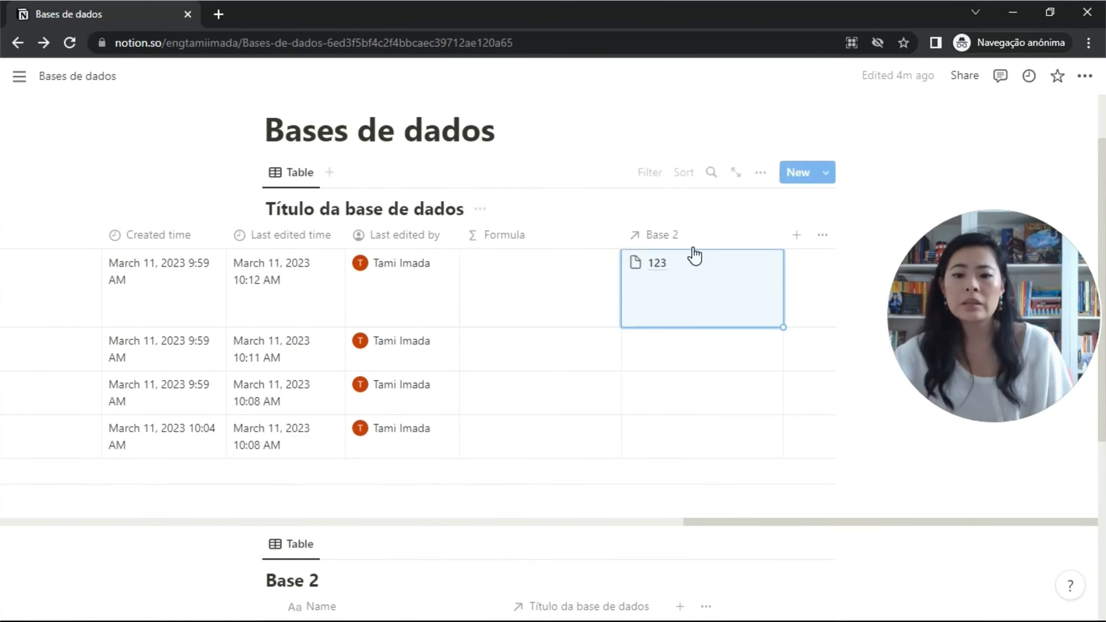
scroll(611, 339, down, 7)
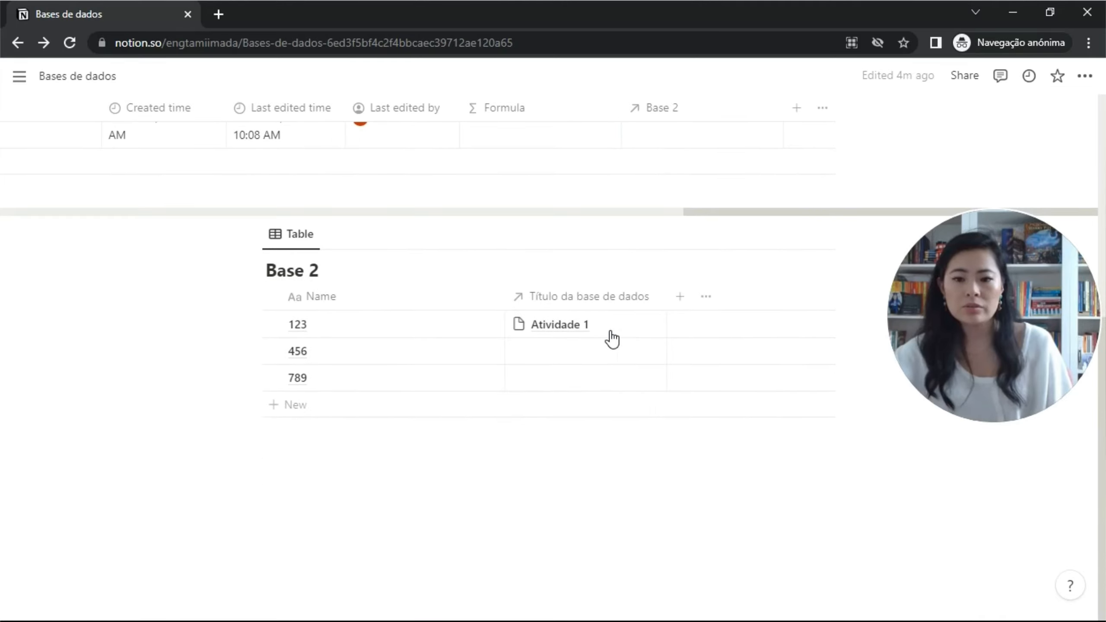
Add a Base 2 Rollup through the Título da base de dados relation, calculating Show original.
click(681, 296)
scroll(718, 439, down, 2)
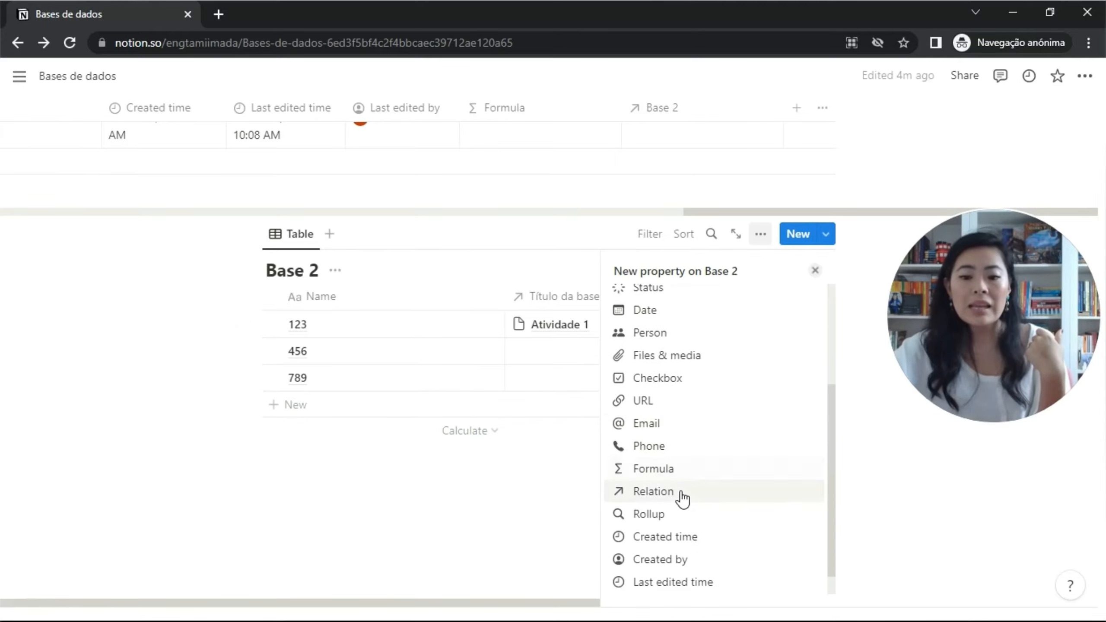
click(666, 517)
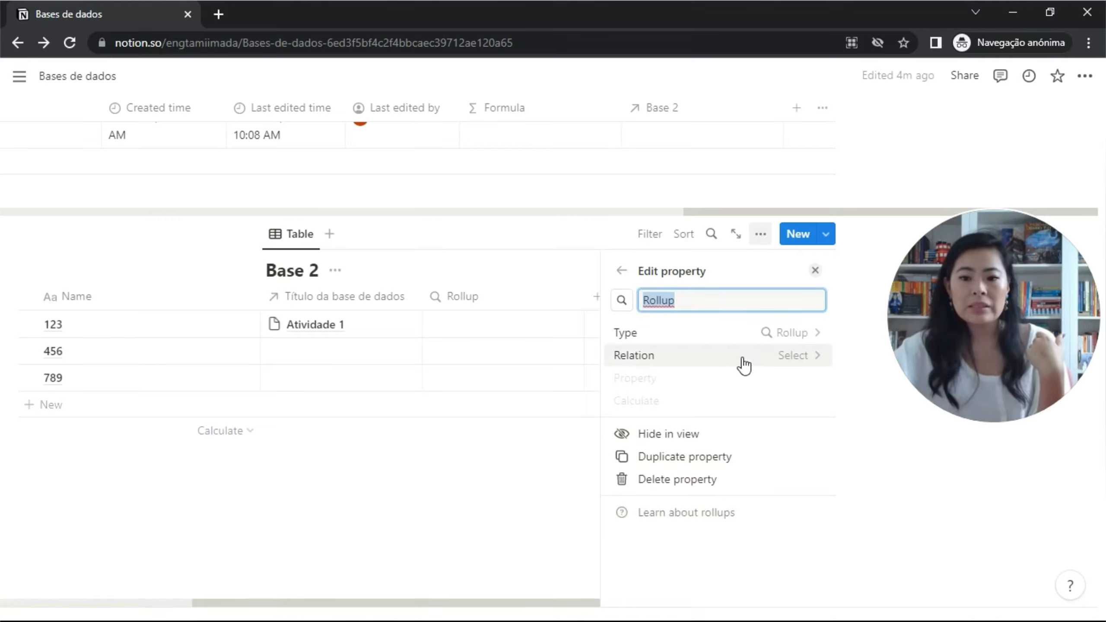
click(772, 361)
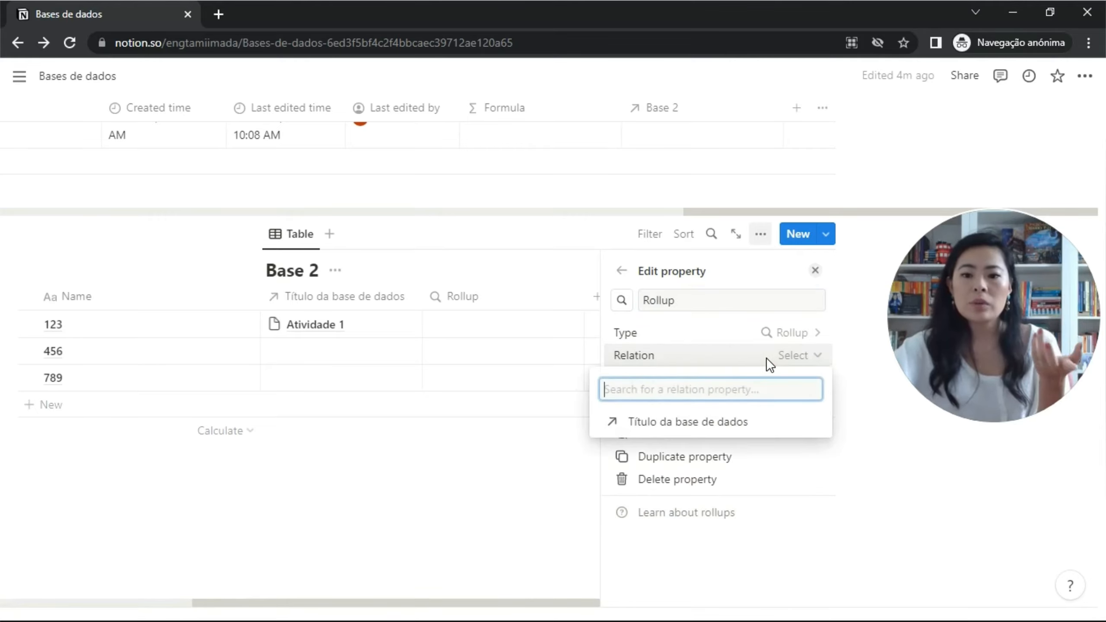
click(704, 425)
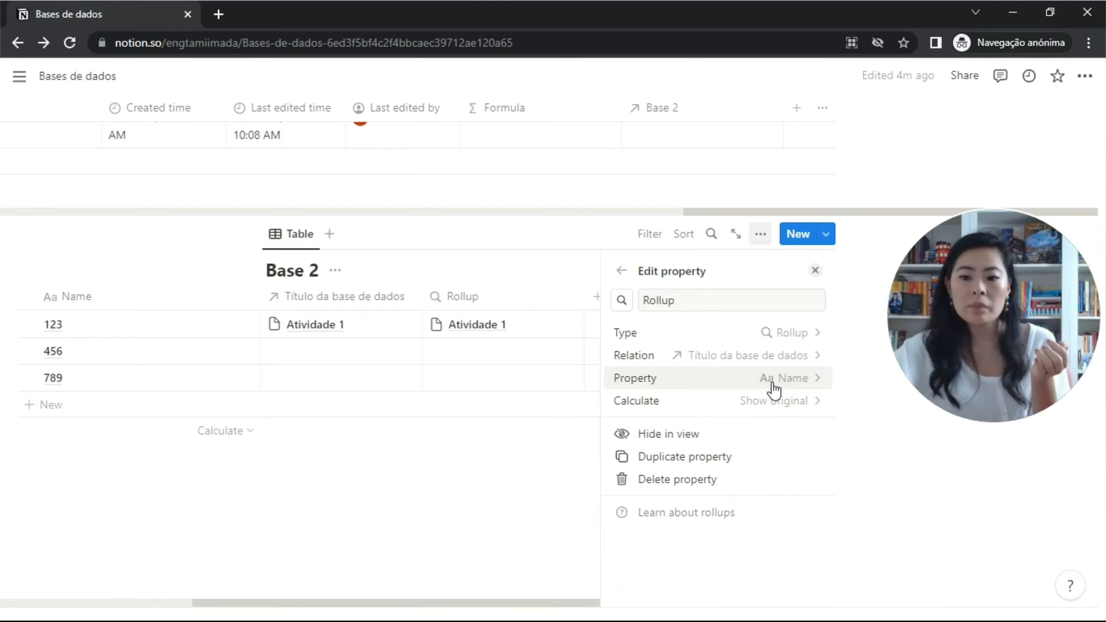
click(772, 403)
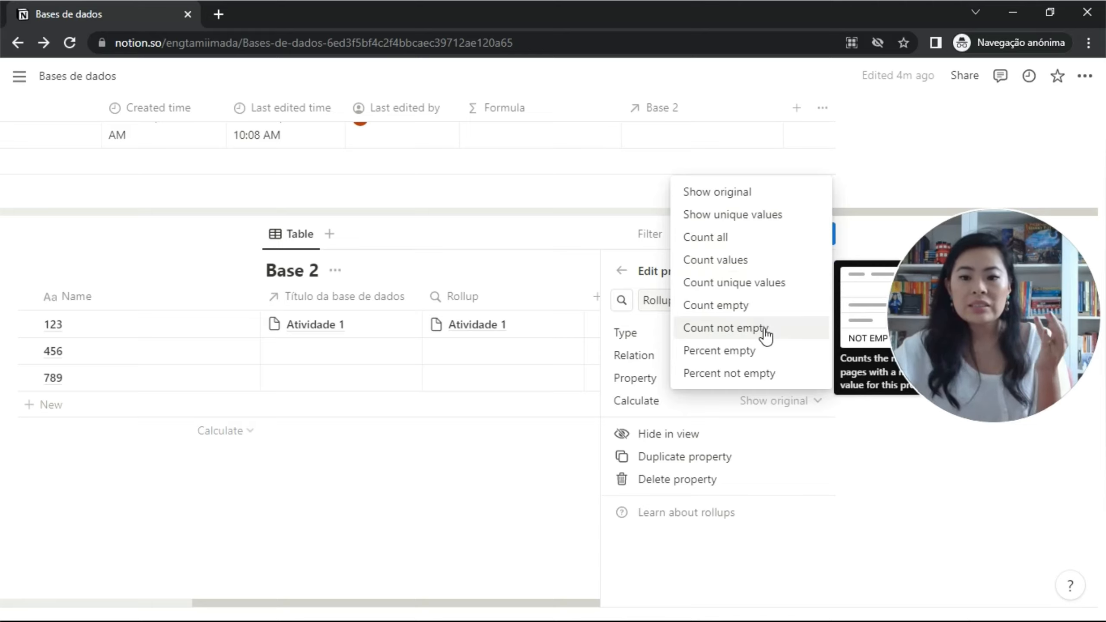
click(492, 346)
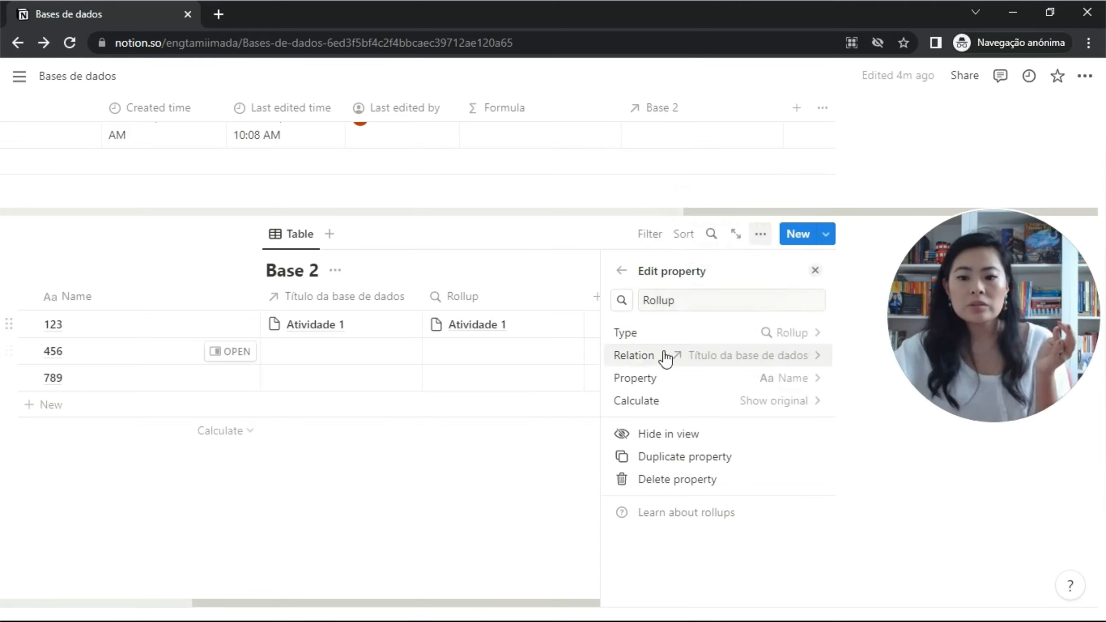
click(814, 272)
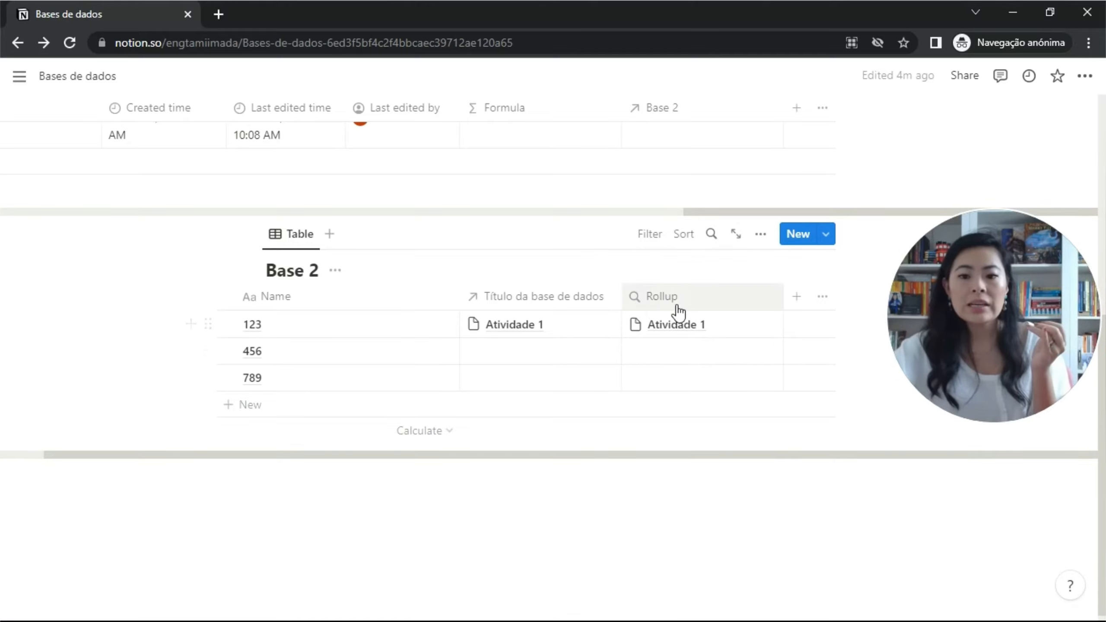
scroll(375, 235, up, 2)
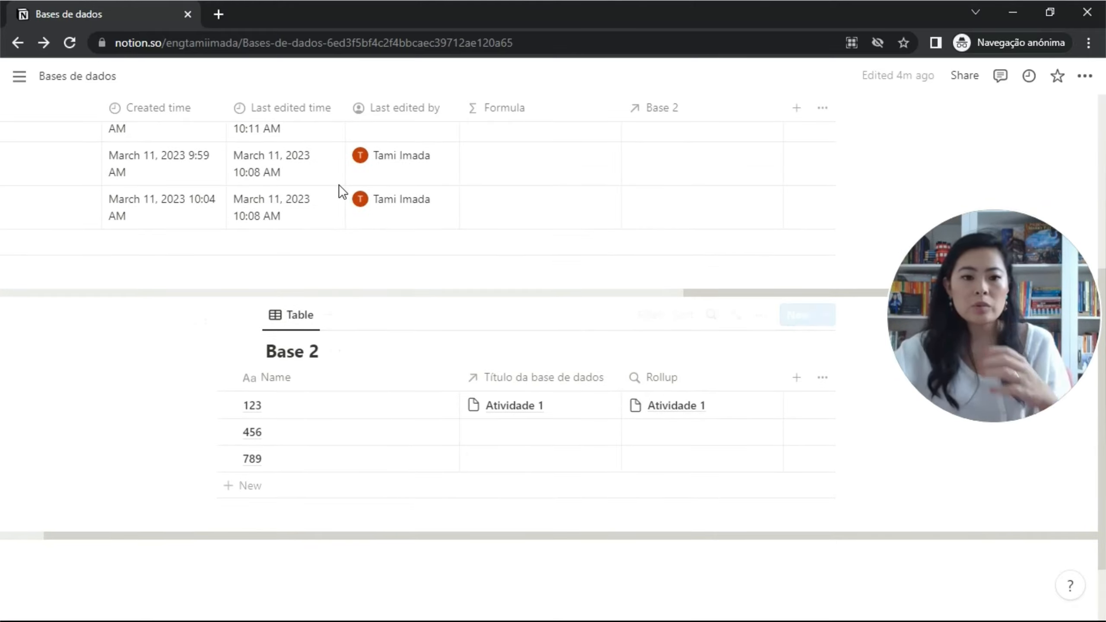
scroll(346, 194, left, 6)
scroll(346, 193, left, 15)
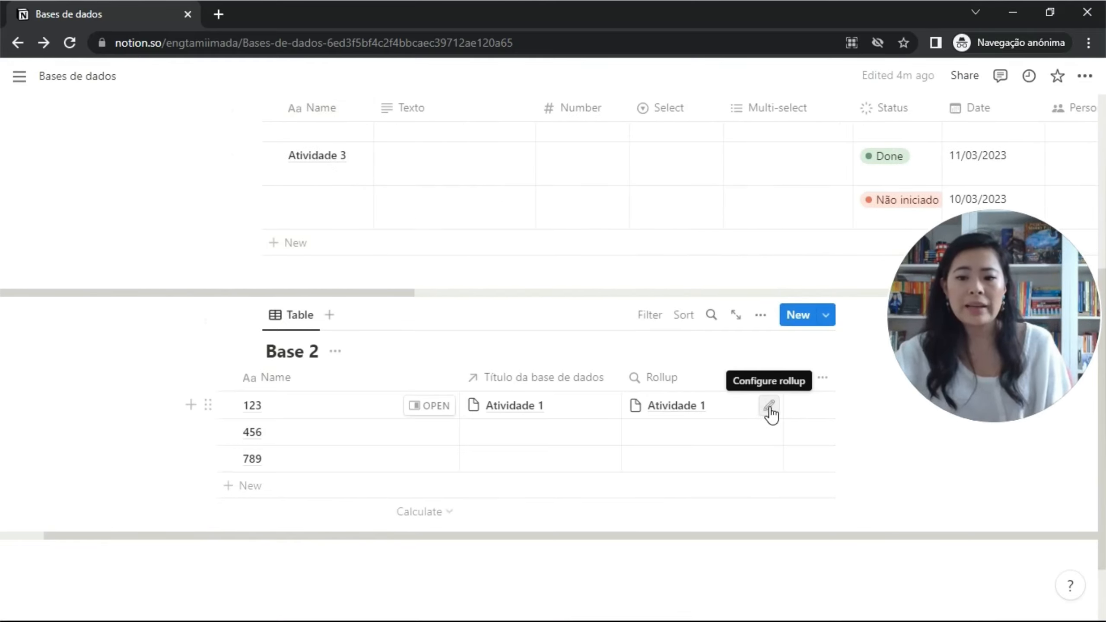
Switch the rollup's property from Name to Number so row 123 shows 10%.
click(768, 408)
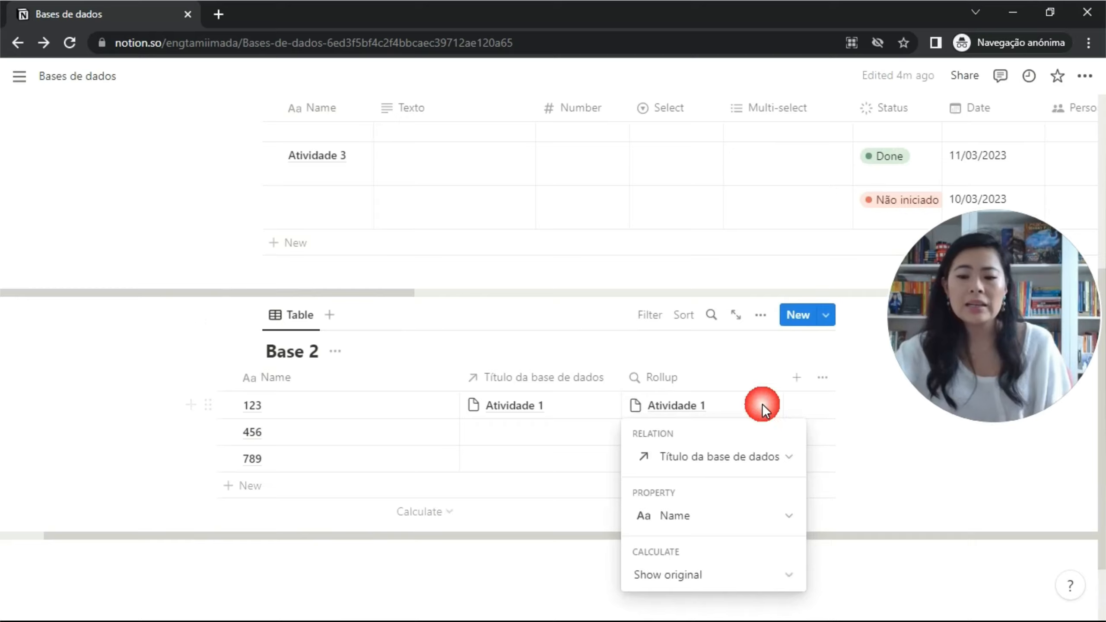
click(787, 518)
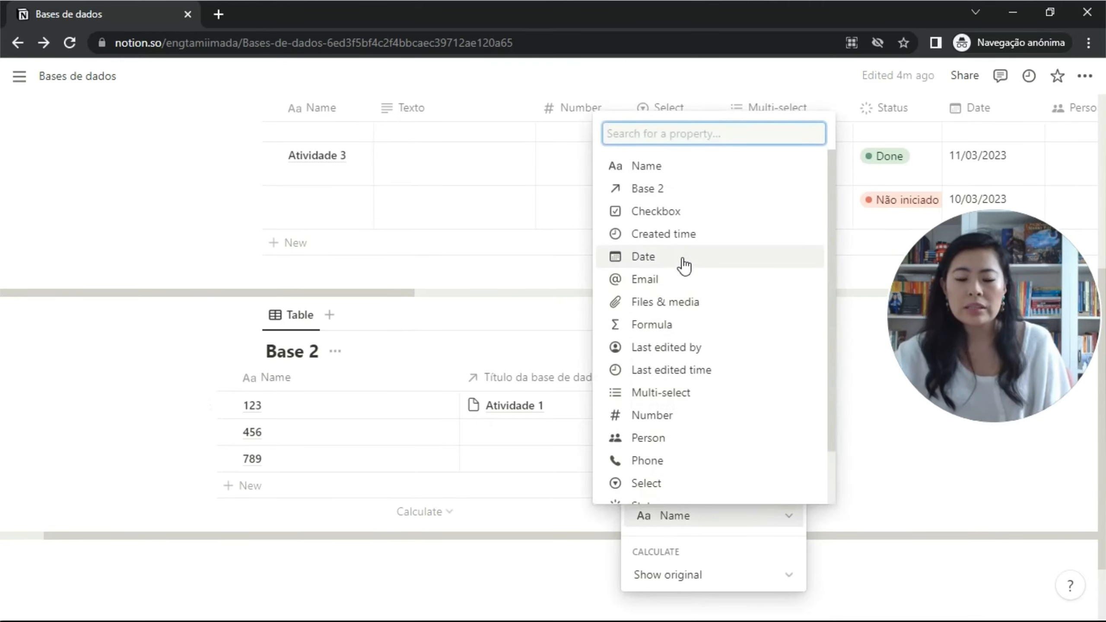
click(583, 366)
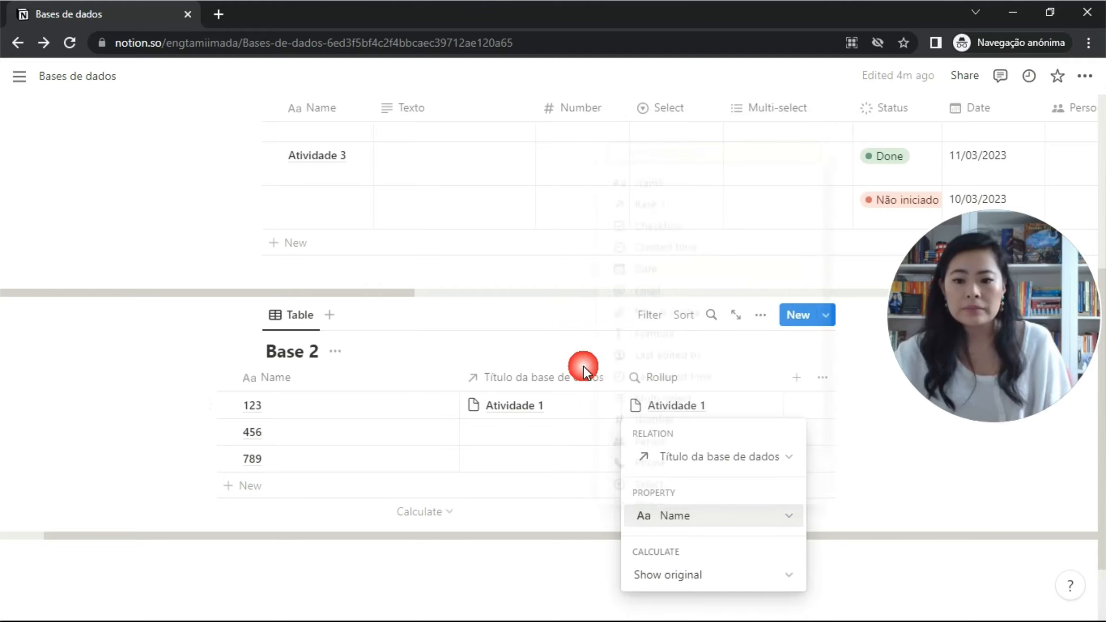
click(779, 518)
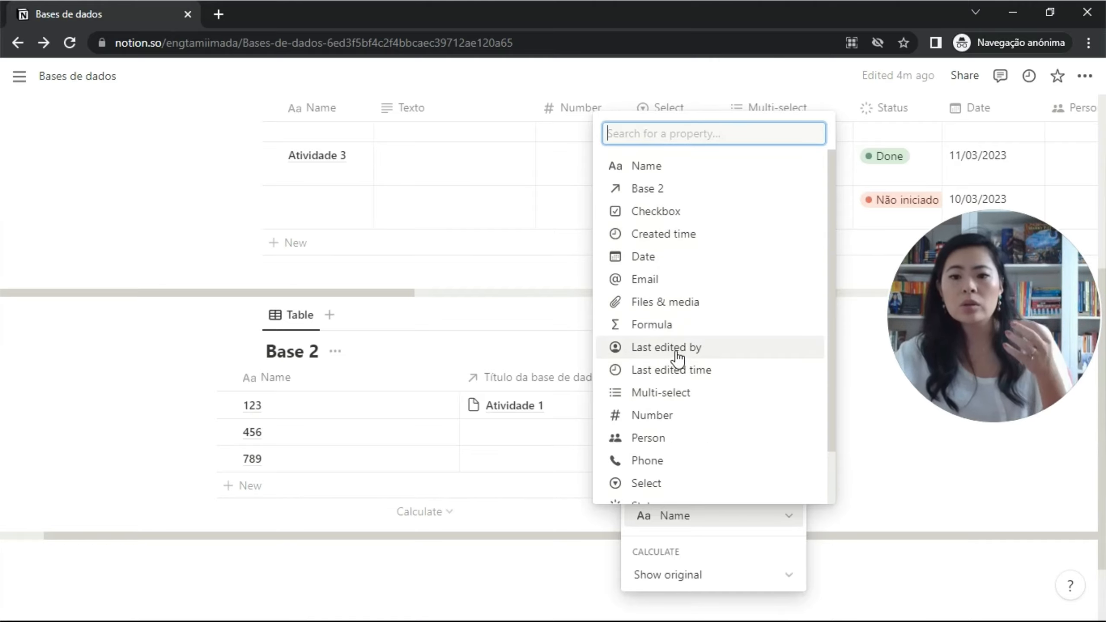
scroll(655, 276, down, 2)
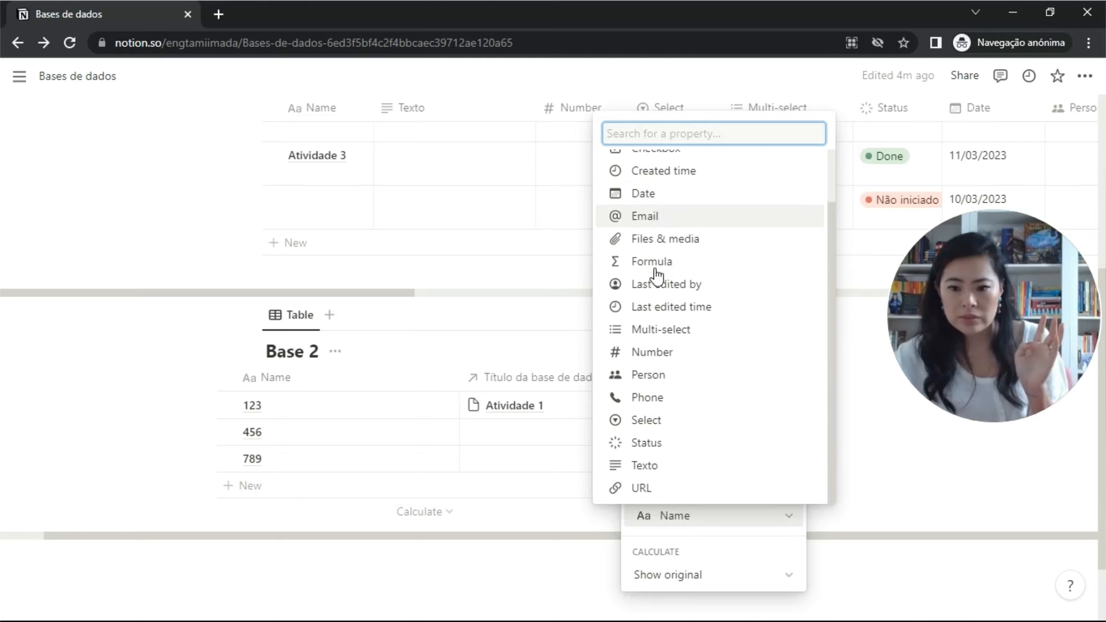
click(654, 354)
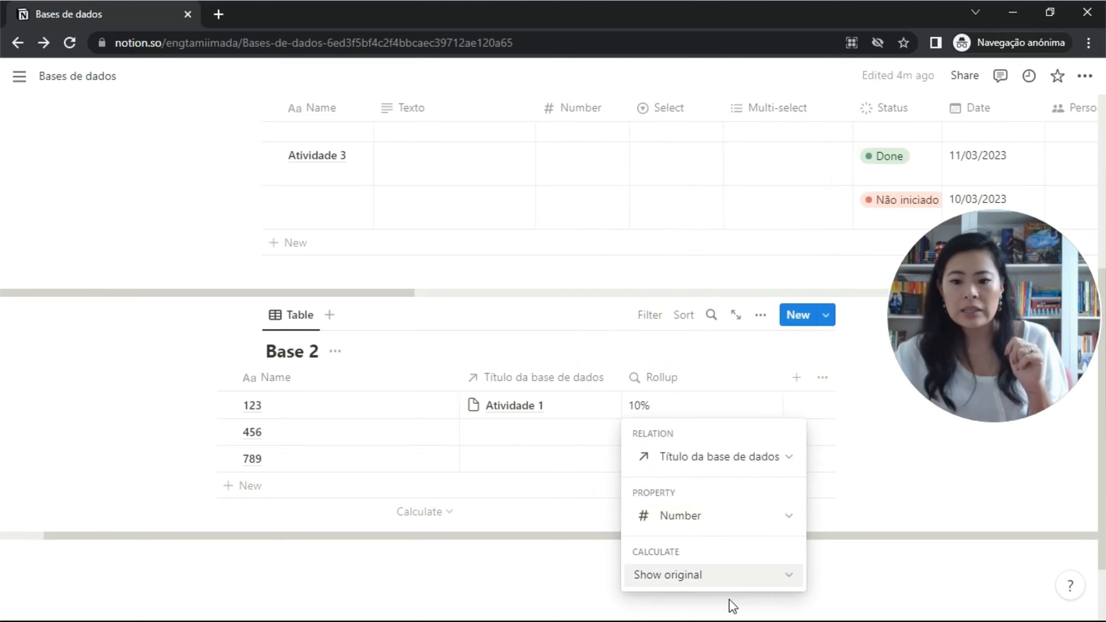
click(565, 459)
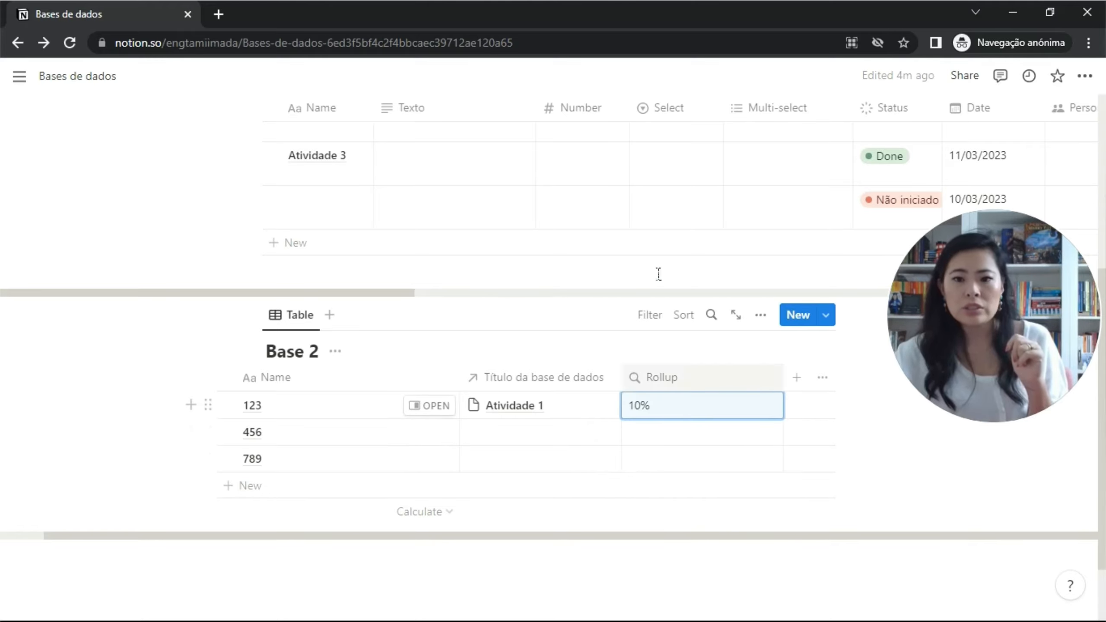
Enter Number values 50 for Atividade 2 and 40 for Atividade 3.
scroll(635, 198, up, 5)
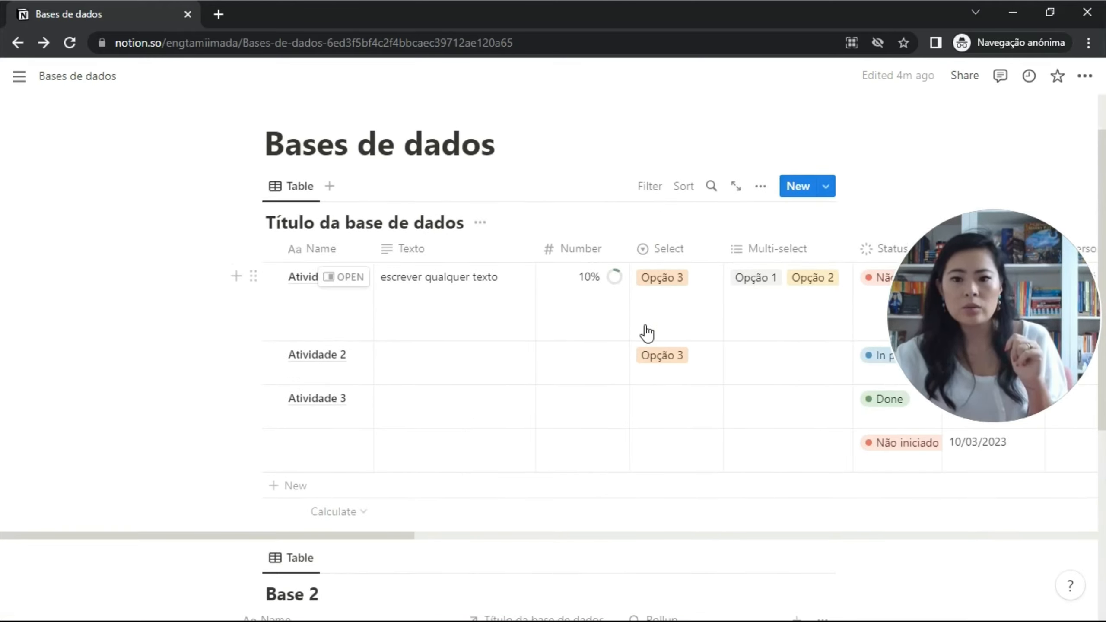
scroll(599, 304, down, 7)
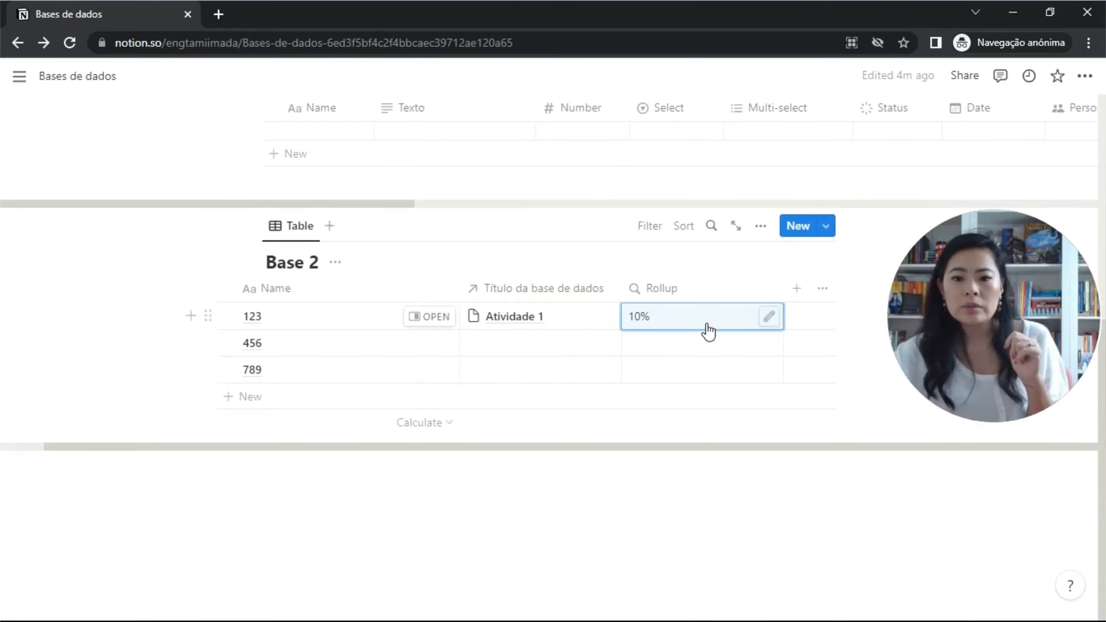
scroll(637, 229, up, 4)
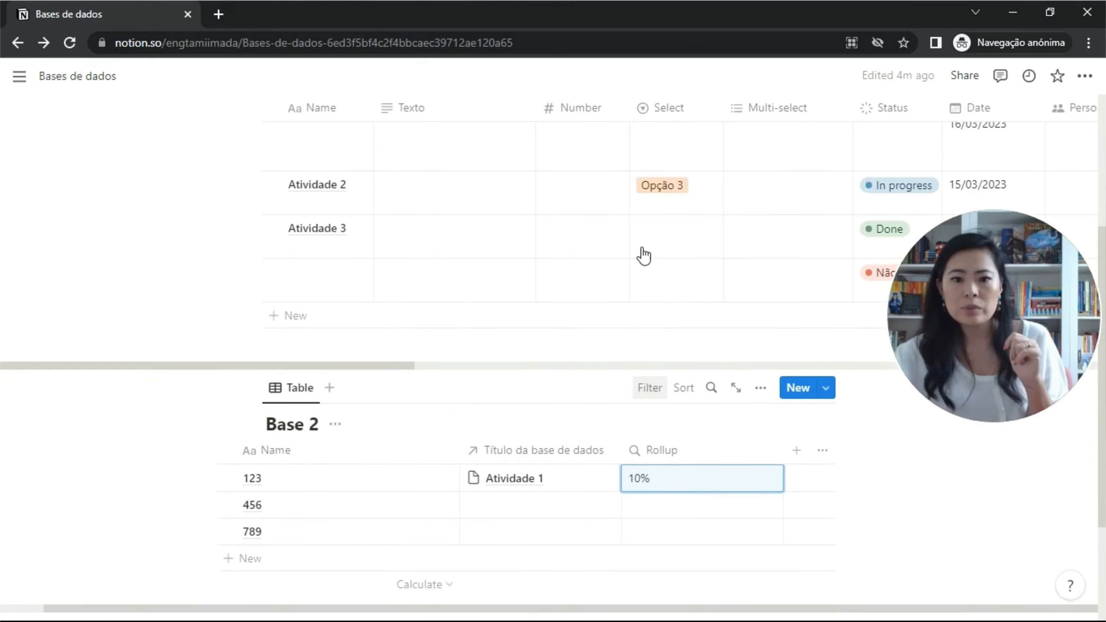
scroll(633, 299, up, 4)
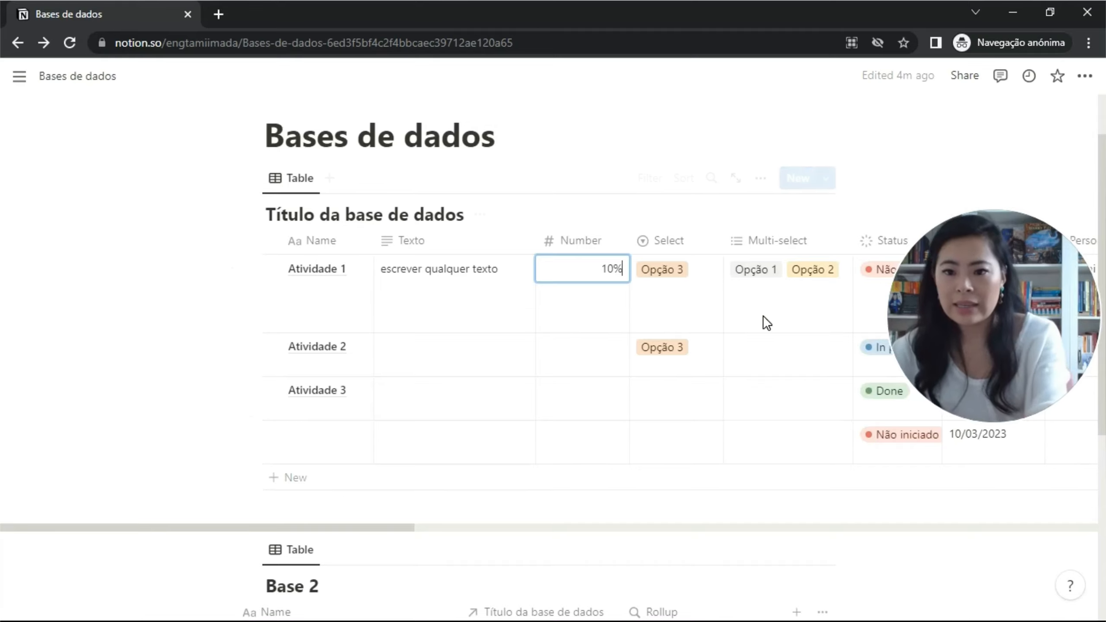
click(584, 361)
text(50)
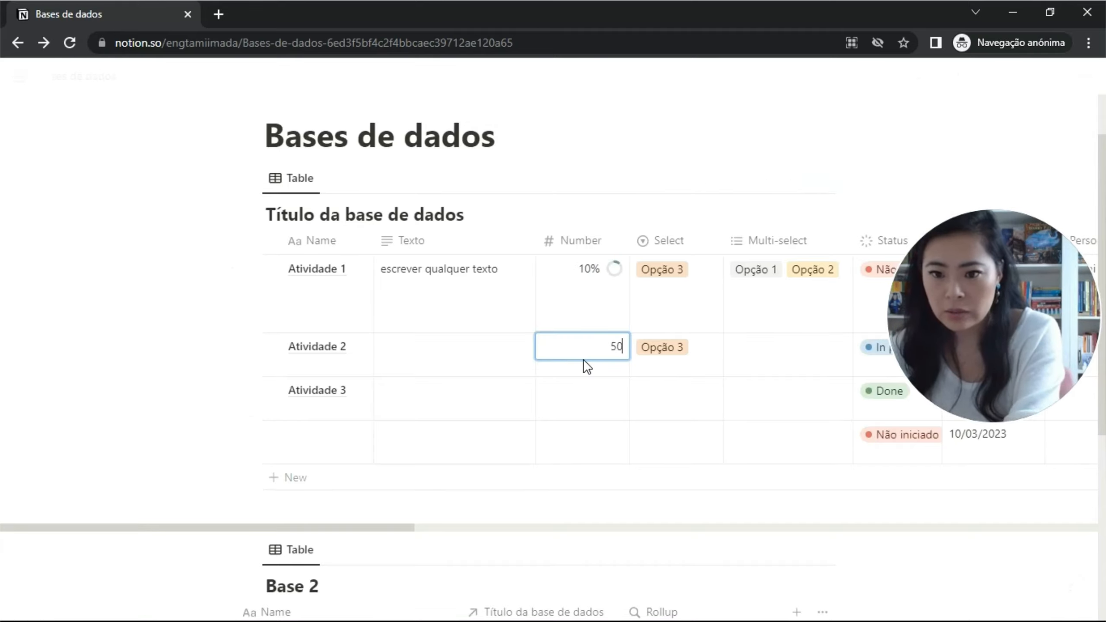
key(Return)
text(40)
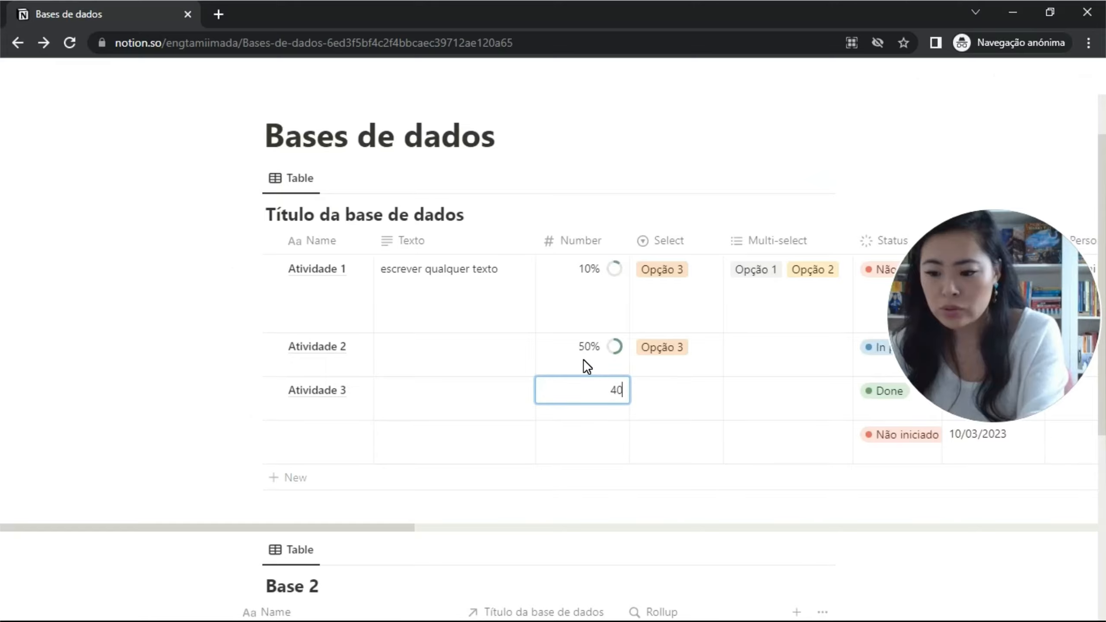
key(Return)
scroll(588, 368, down, 7)
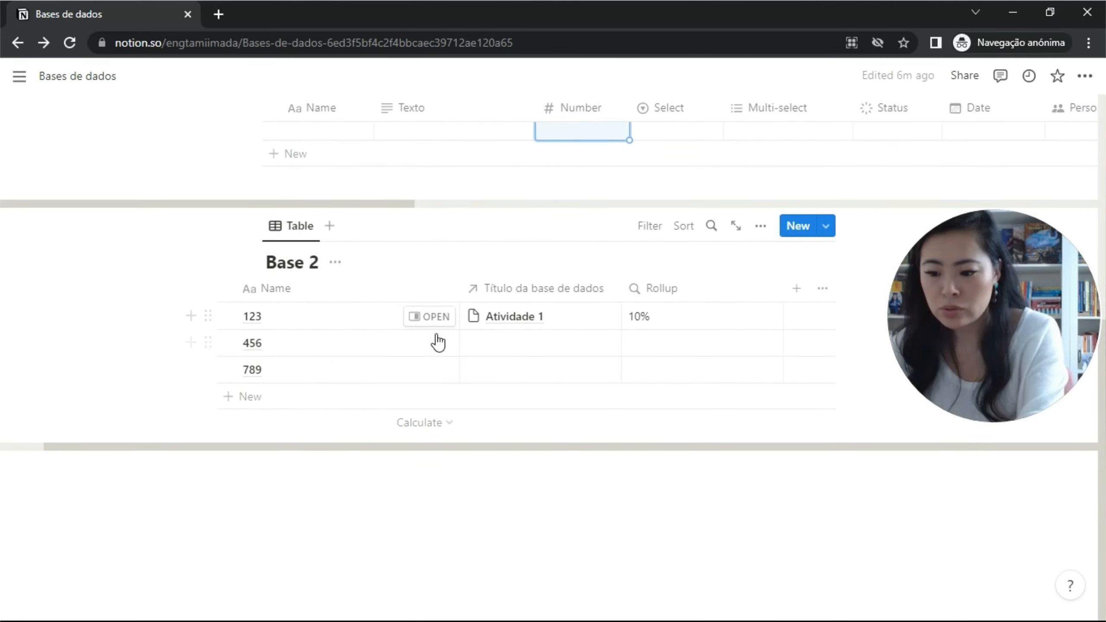
scroll(603, 175, up, 6)
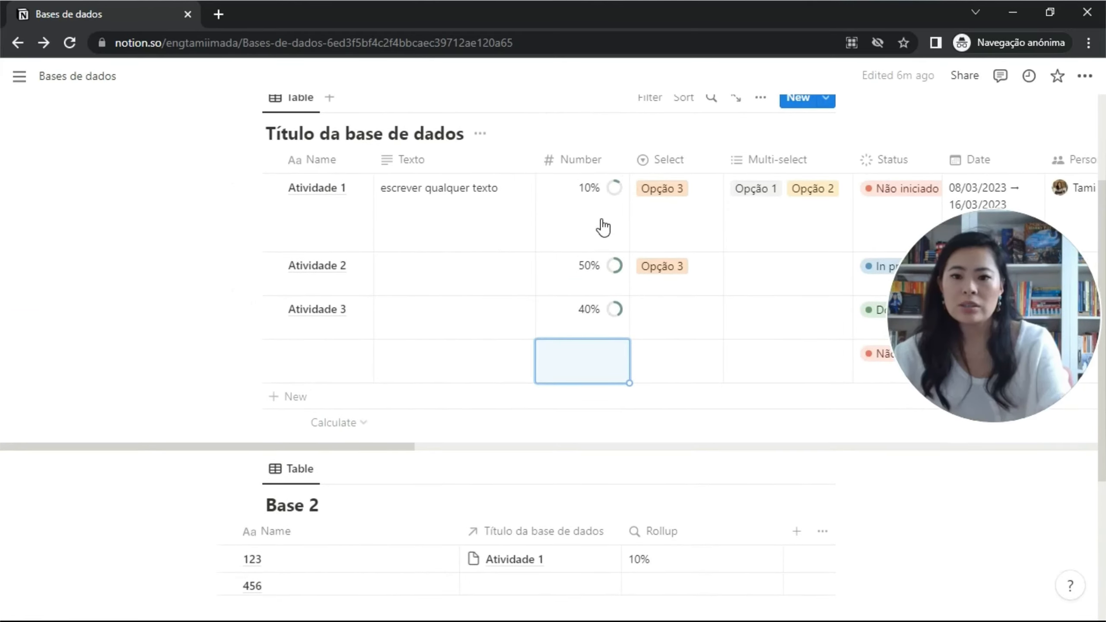
scroll(603, 227, right, 10)
Link Atividade 2's Base 2 cell to page 123.
scroll(601, 226, right, 8)
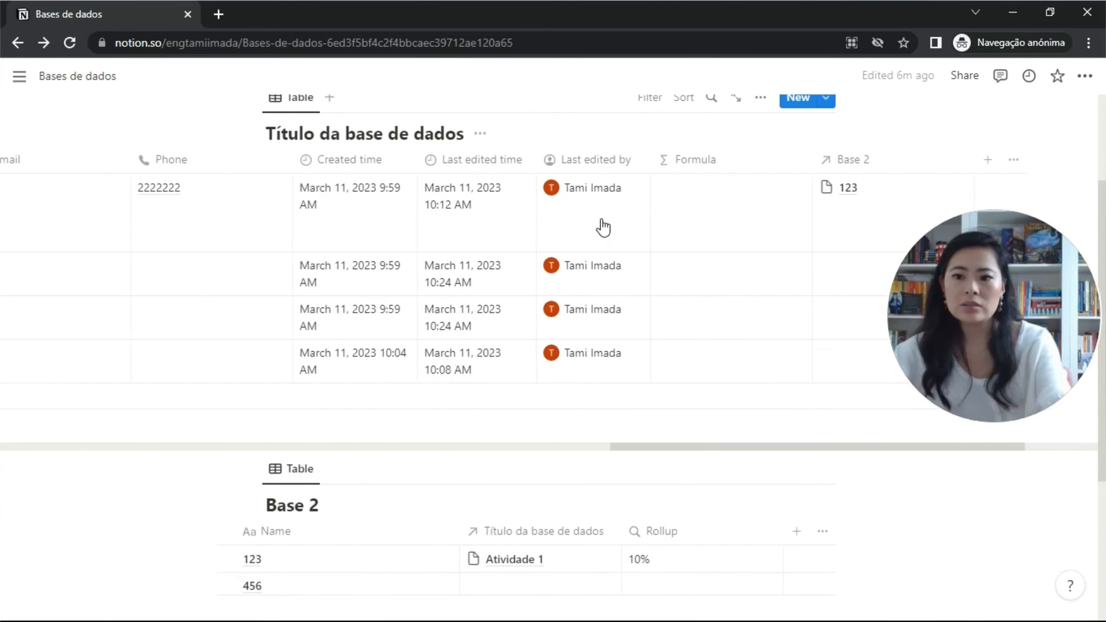
drag(769, 167, 329, 212)
scroll(72, 194, left, 15)
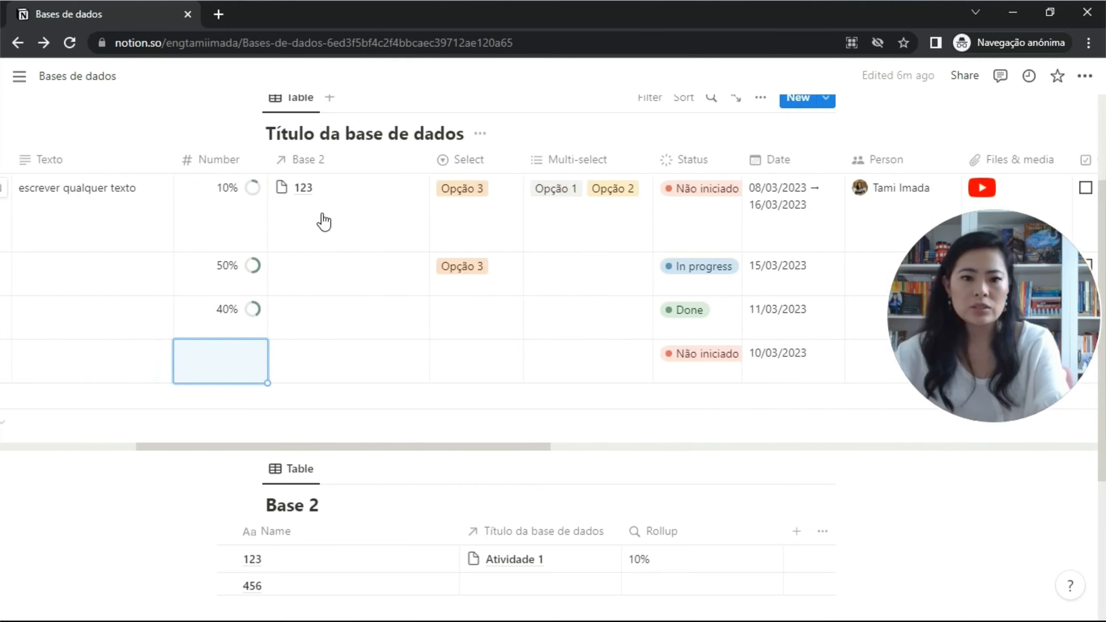
scroll(309, 220, down, 3)
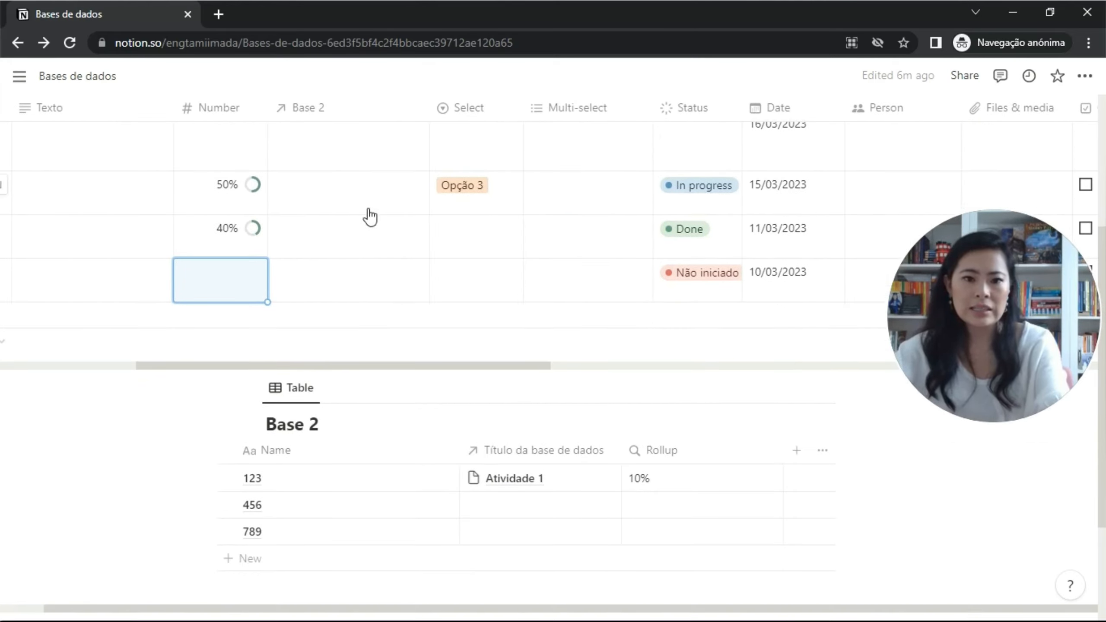
scroll(368, 215, up, 3)
click(344, 276)
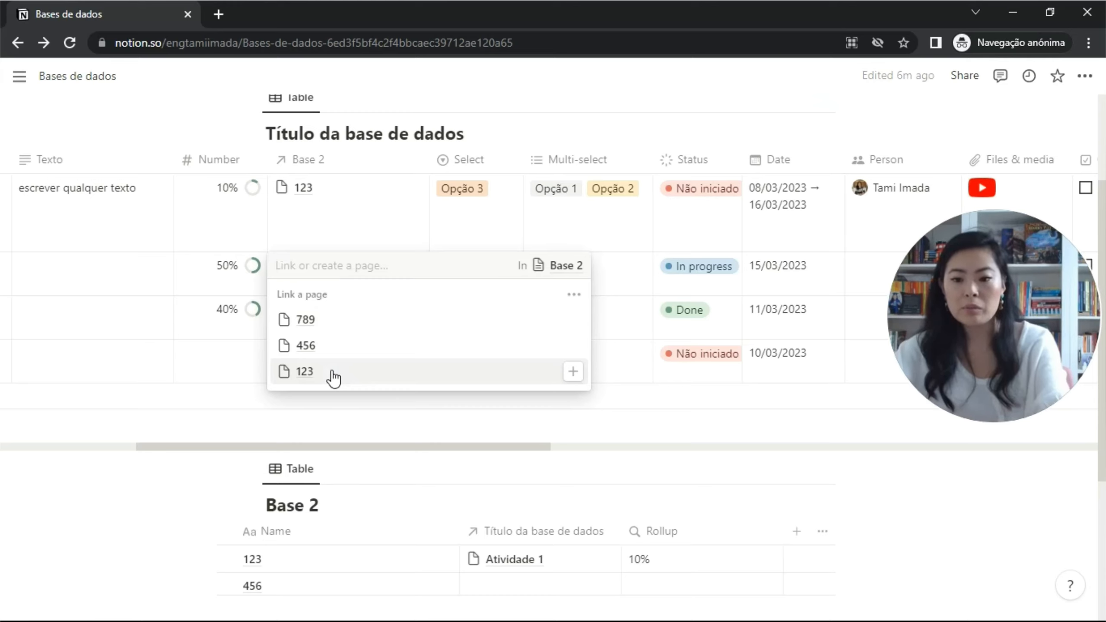
click(334, 374)
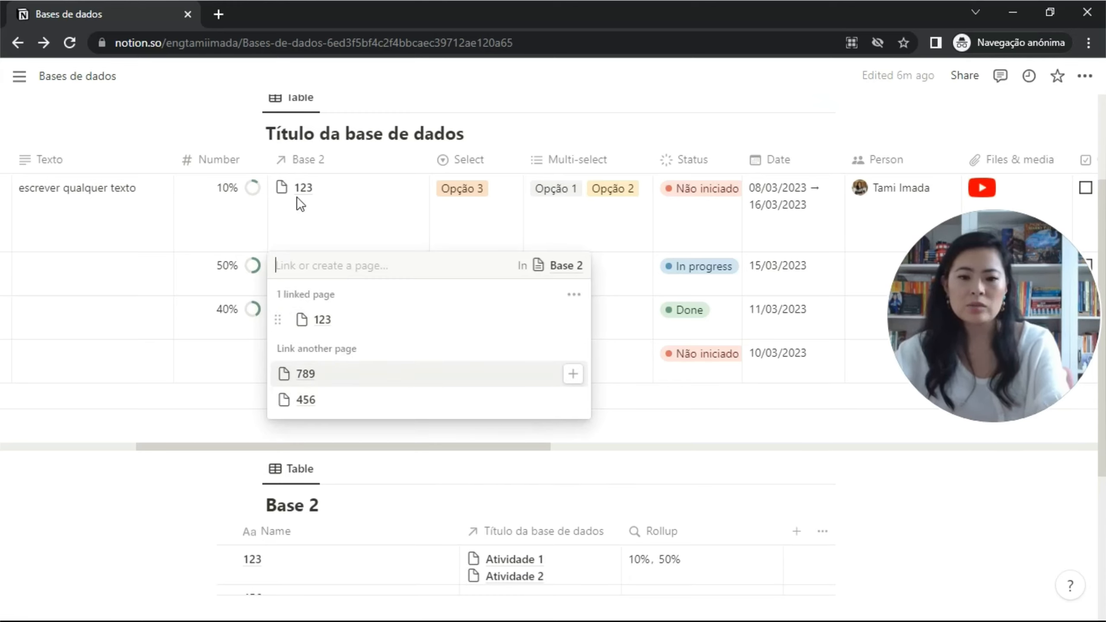
click(671, 391)
scroll(679, 422, down, 2)
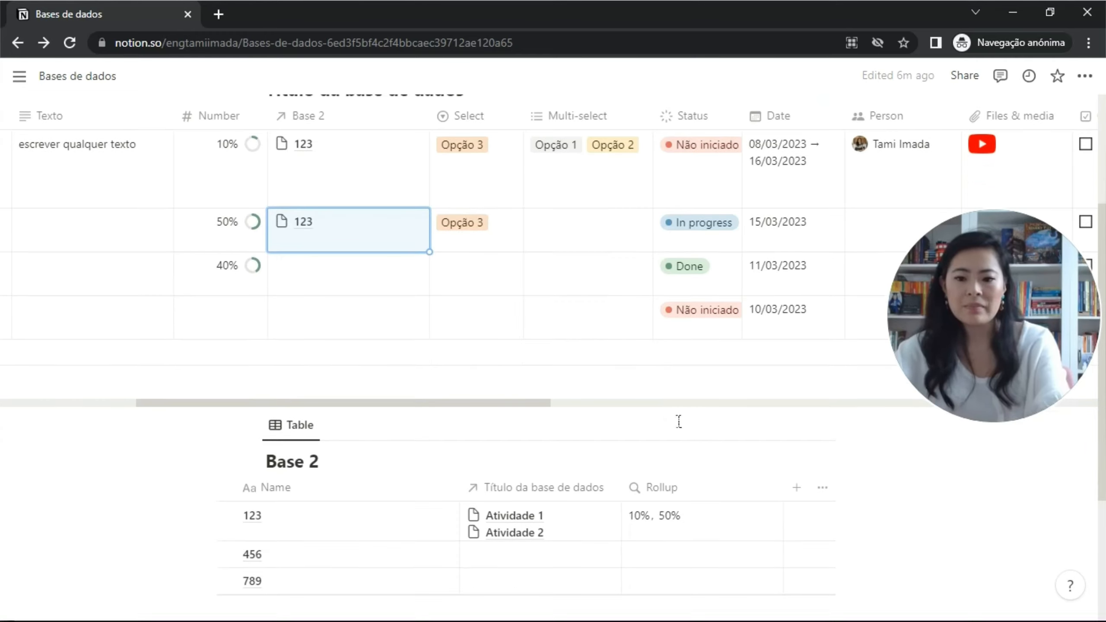
Set the Base 2 rollup calculation to Sum and check the result.
click(768, 480)
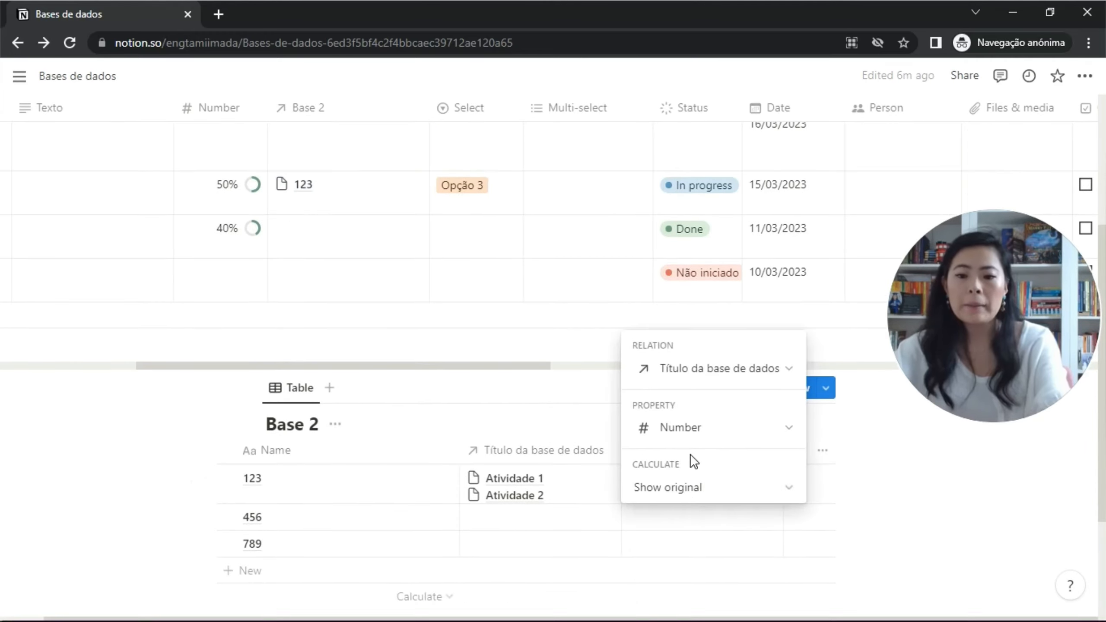
click(728, 486)
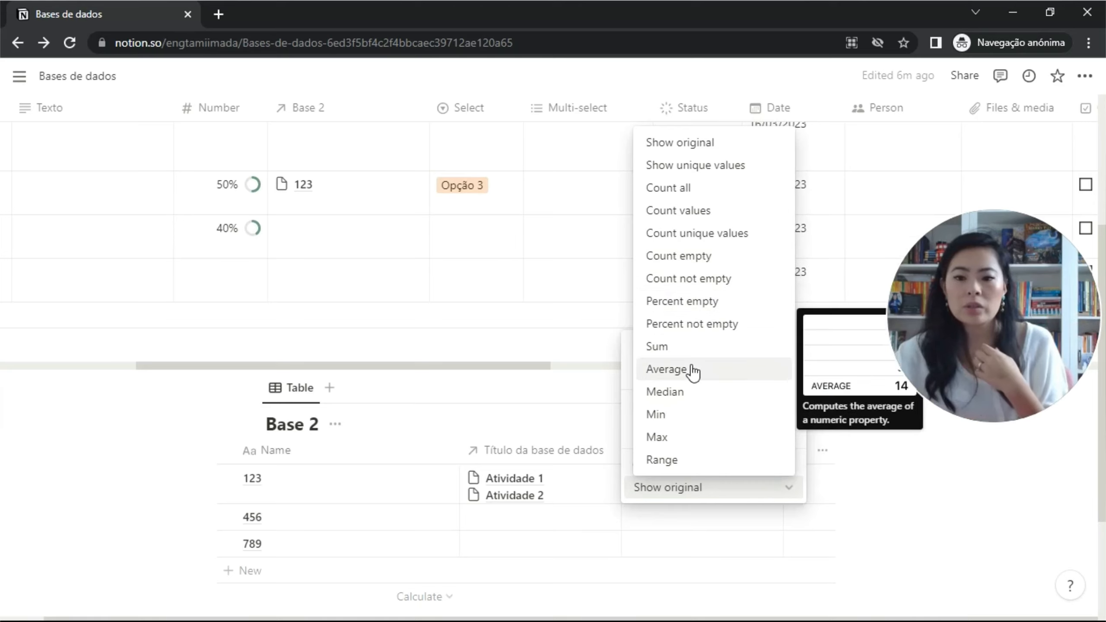
click(692, 352)
click(889, 500)
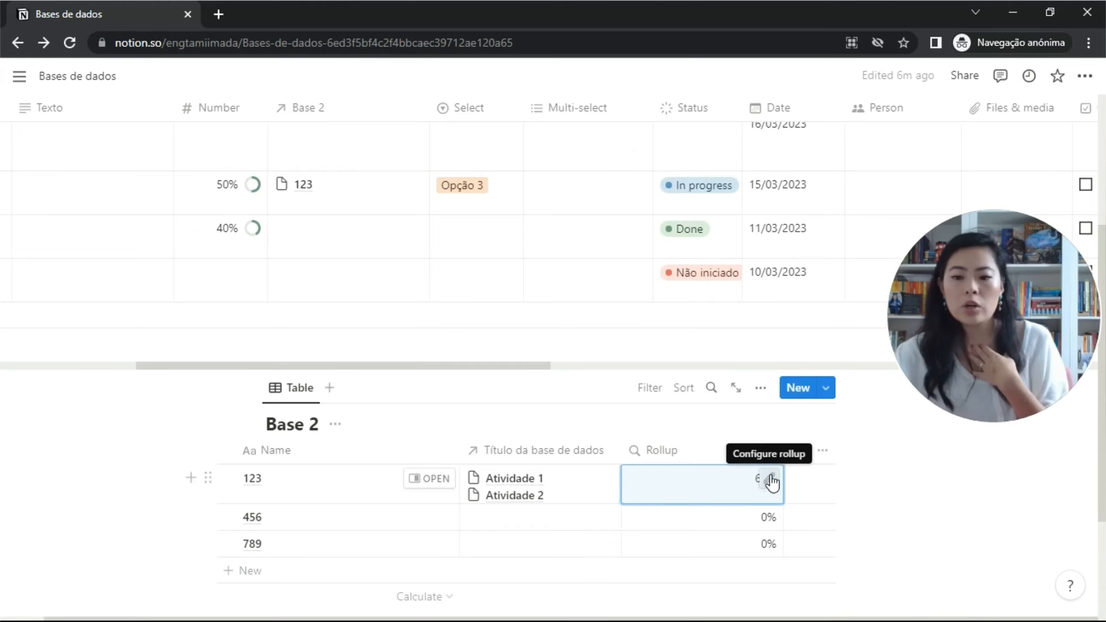
click(768, 475)
click(697, 486)
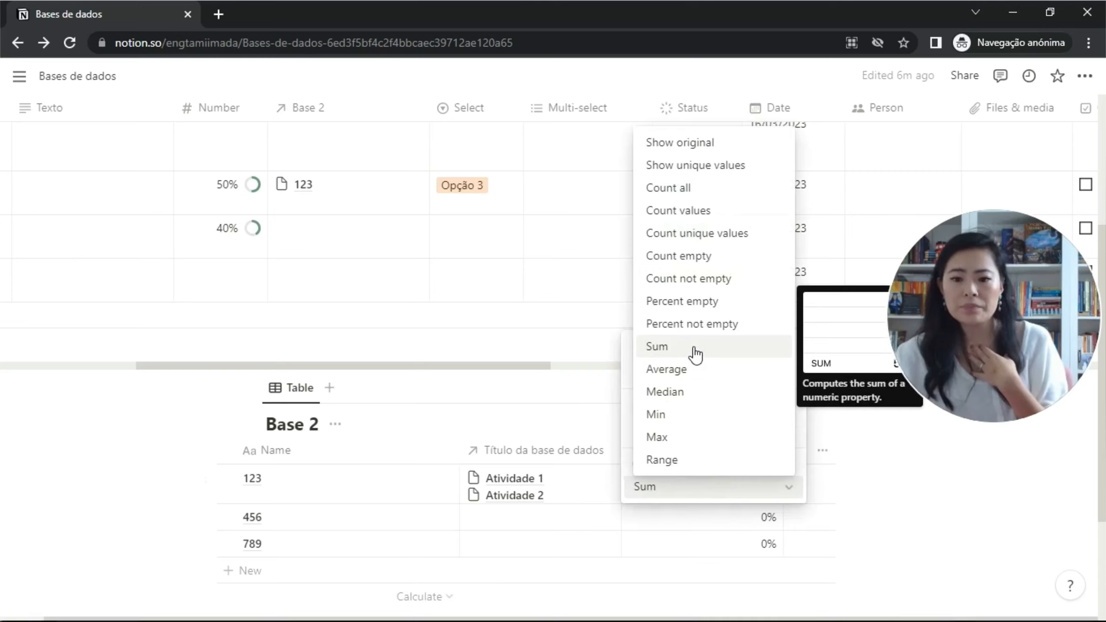
click(800, 409)
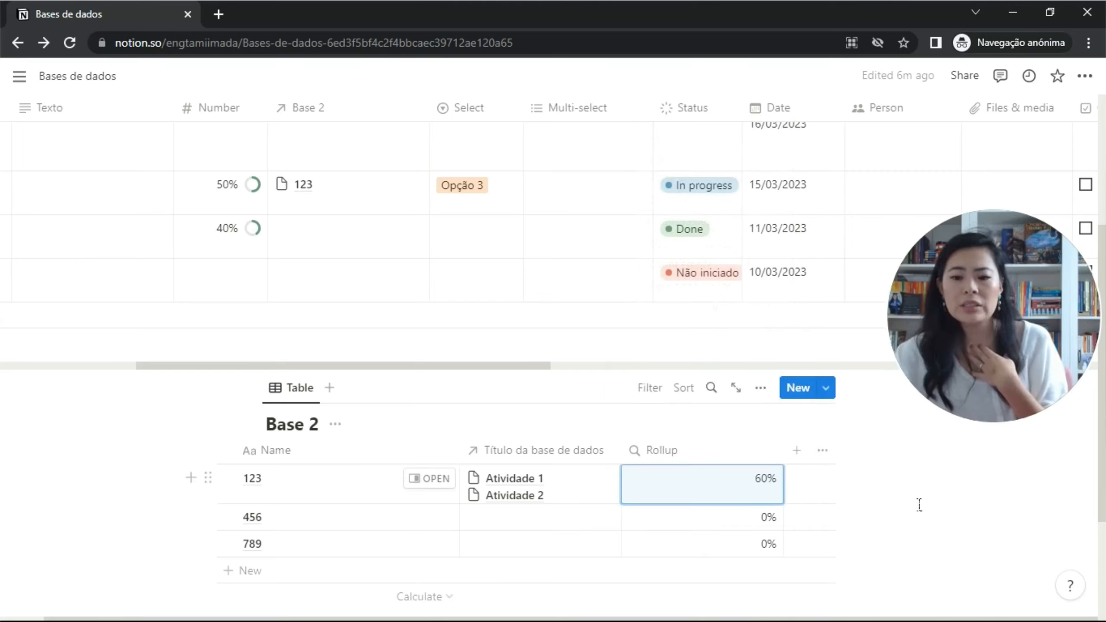
Change the rollup calculation to Average.
click(775, 490)
click(773, 488)
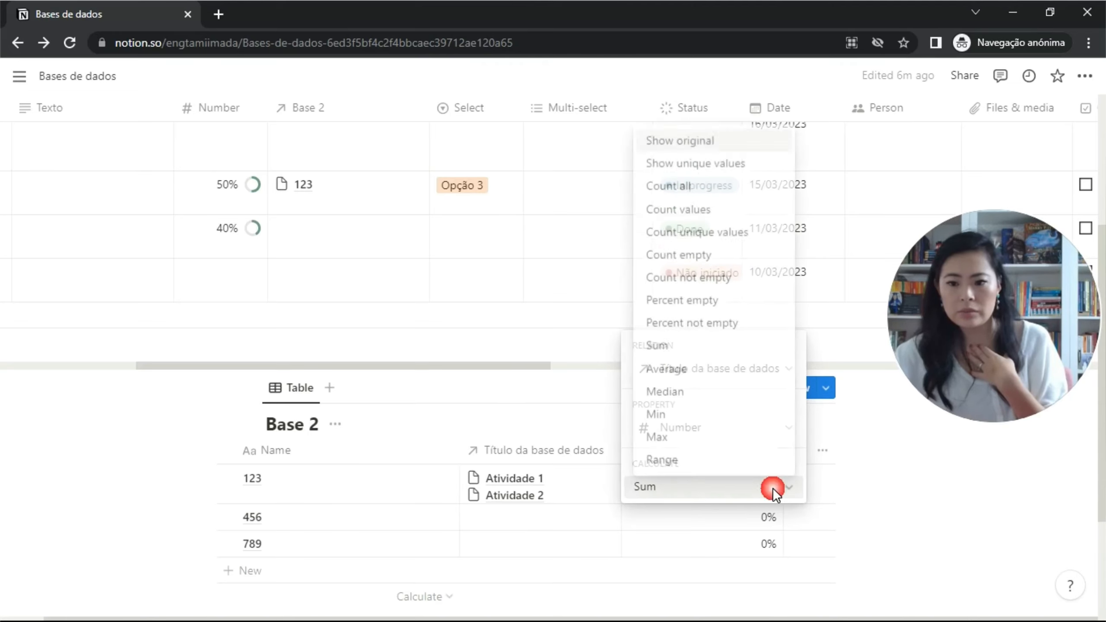
click(673, 370)
click(942, 469)
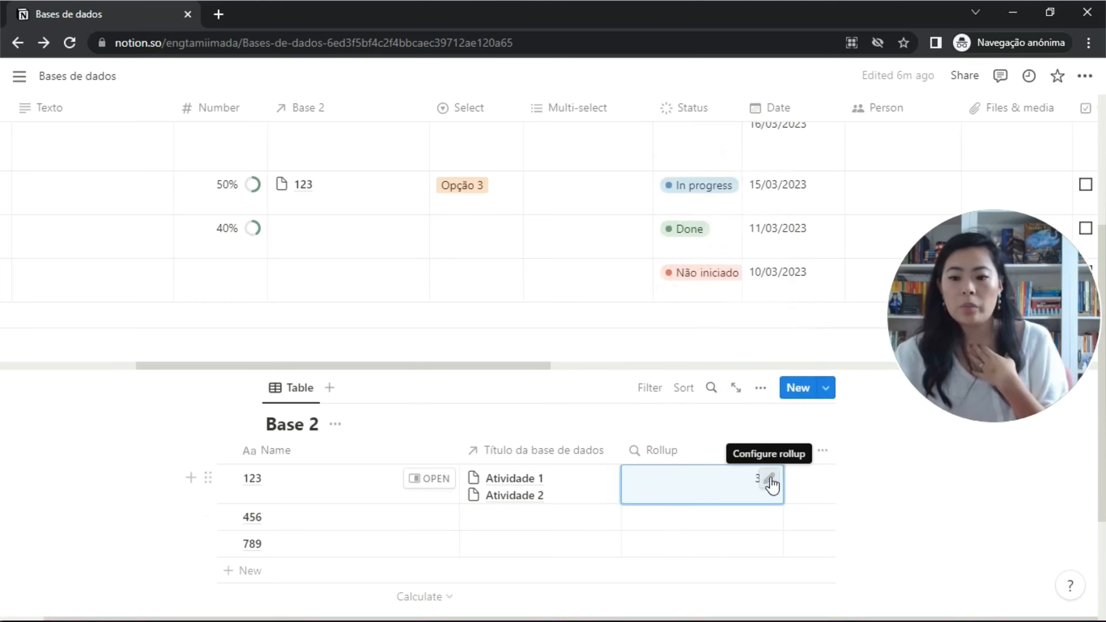
Settle on Min as the rollup calculation, so row 123 reads 10%.
click(769, 480)
click(727, 487)
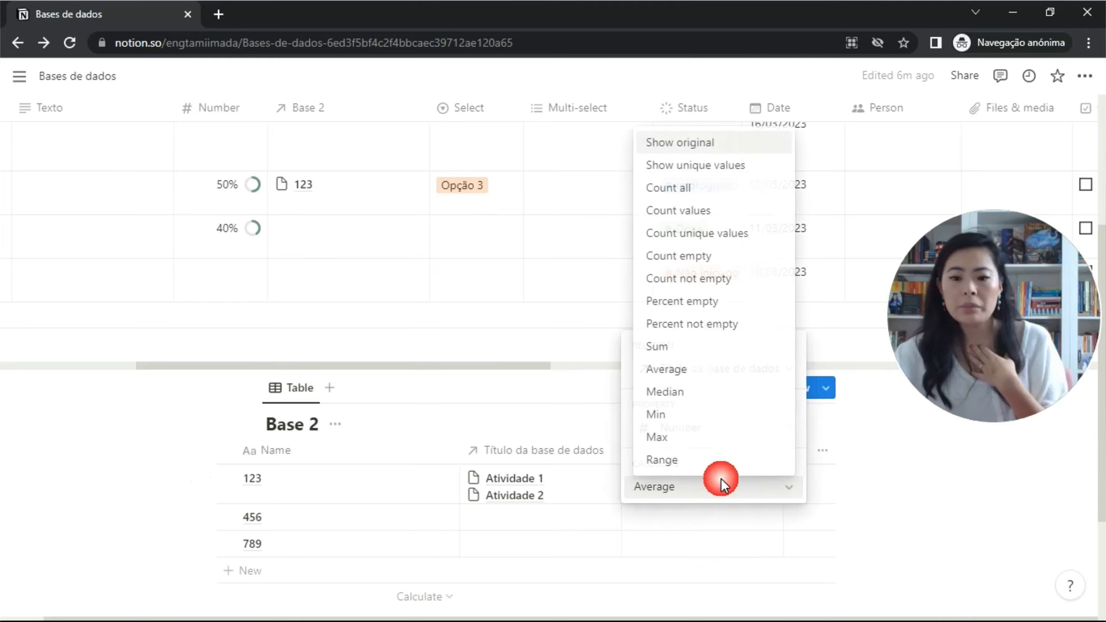
click(707, 419)
click(891, 449)
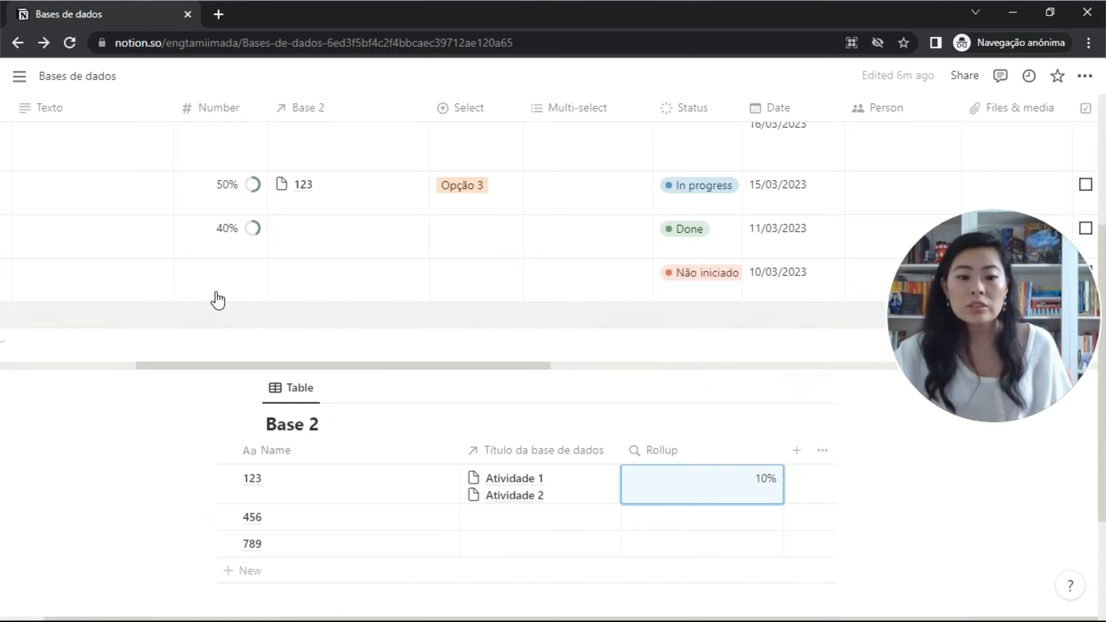
scroll(279, 277, left, 8)
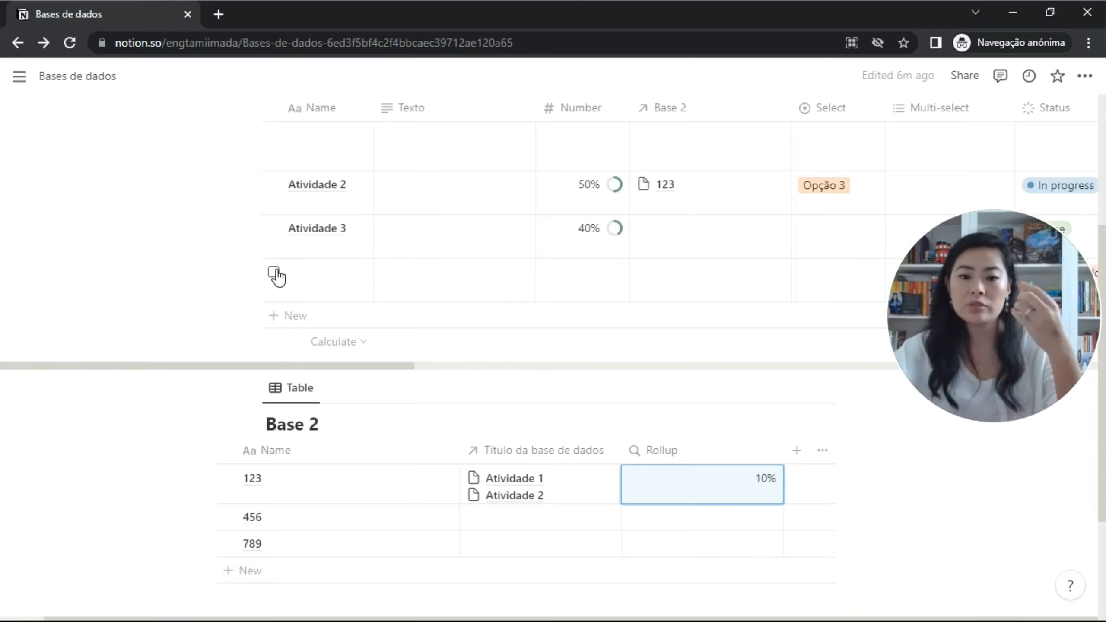
Set the Base 2 footer calculation to Percent empty, showing 50%.
click(349, 341)
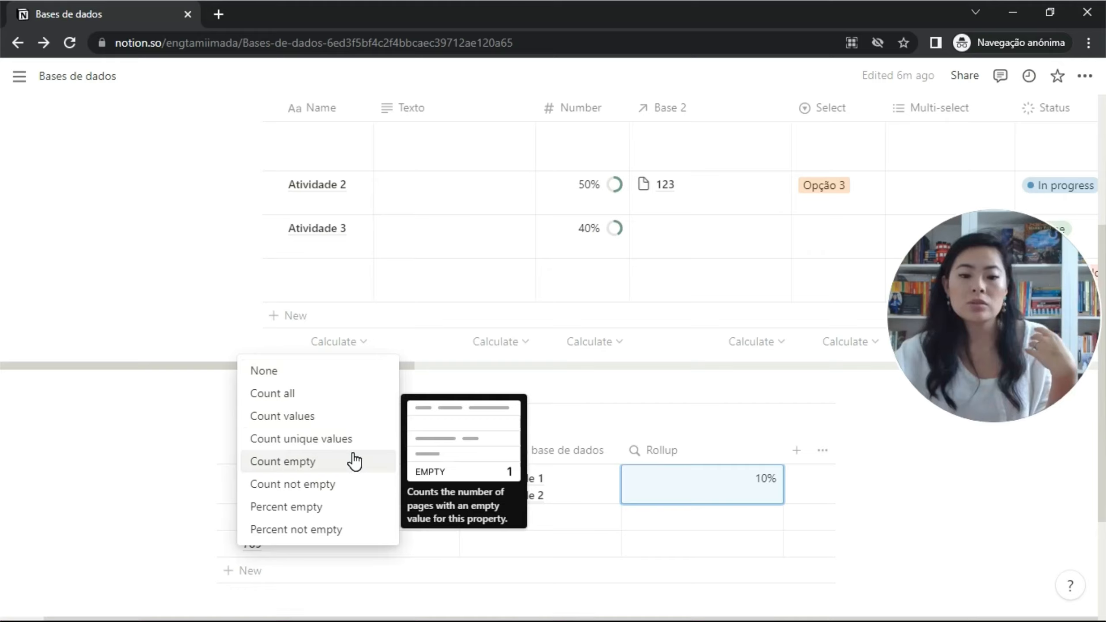
click(713, 301)
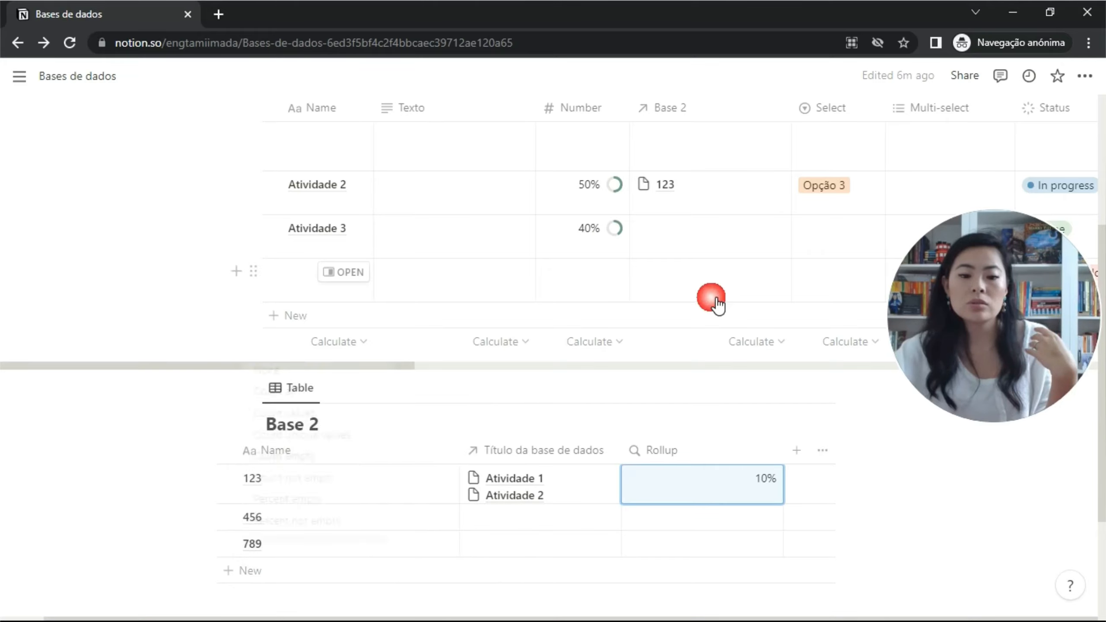
click(732, 345)
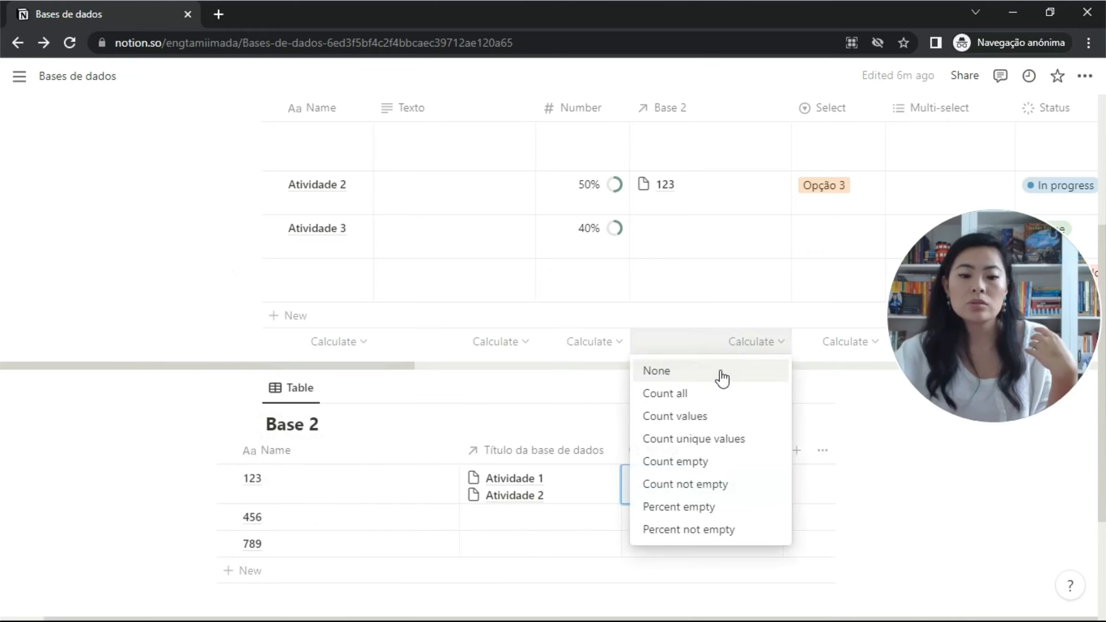
click(712, 508)
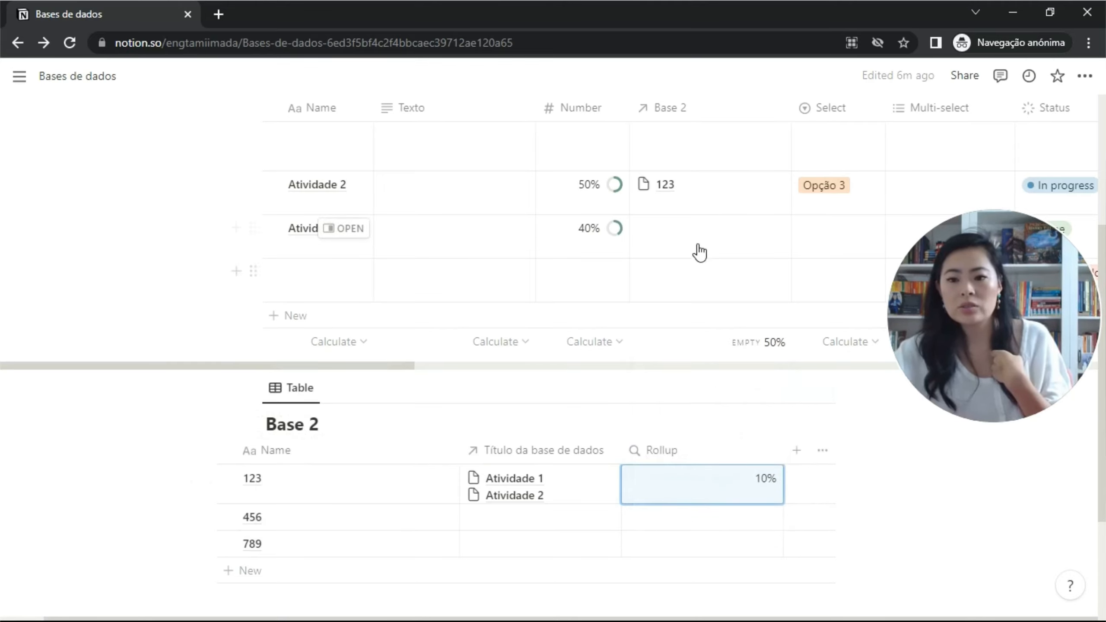
scroll(700, 282, up, 2)
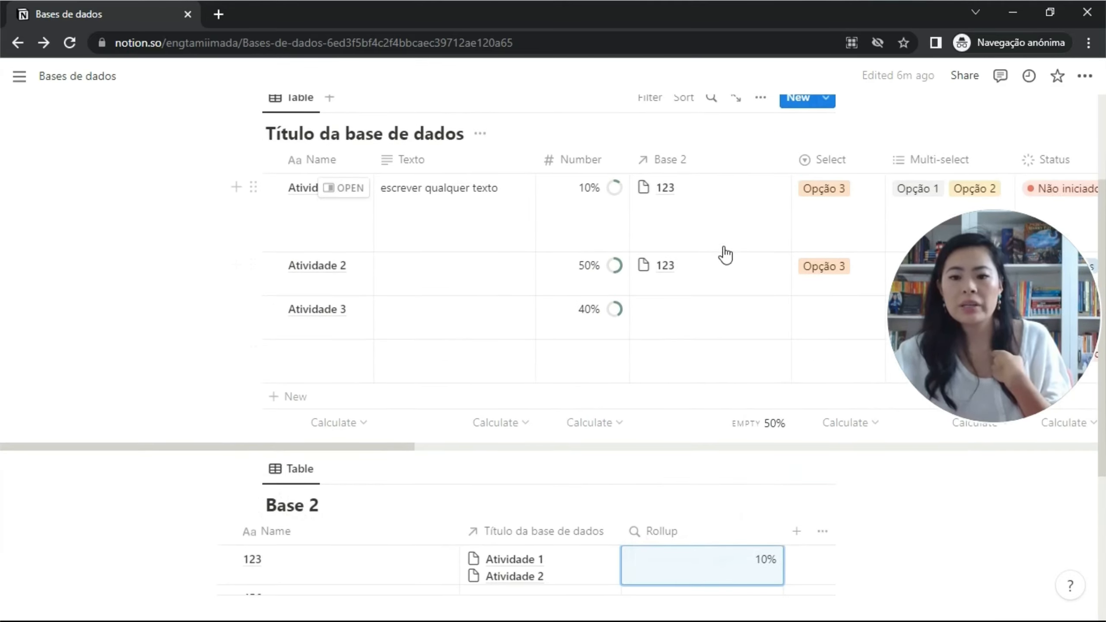
Set the Number footer calculation to Sum, showing 100%.
click(593, 423)
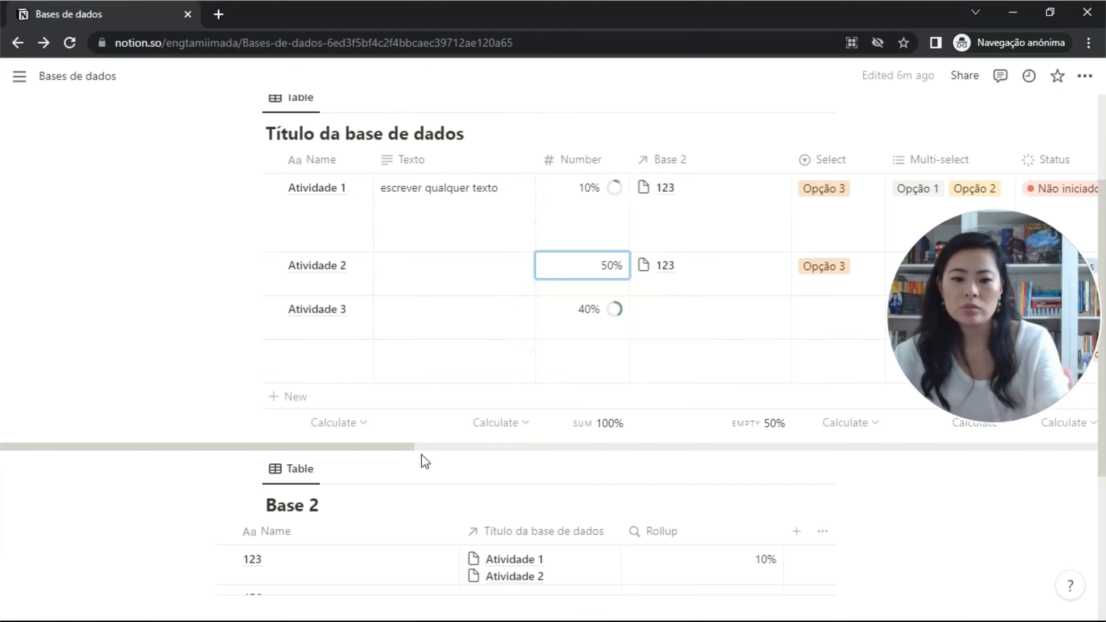
click(666, 363)
scroll(672, 370, up, 2)
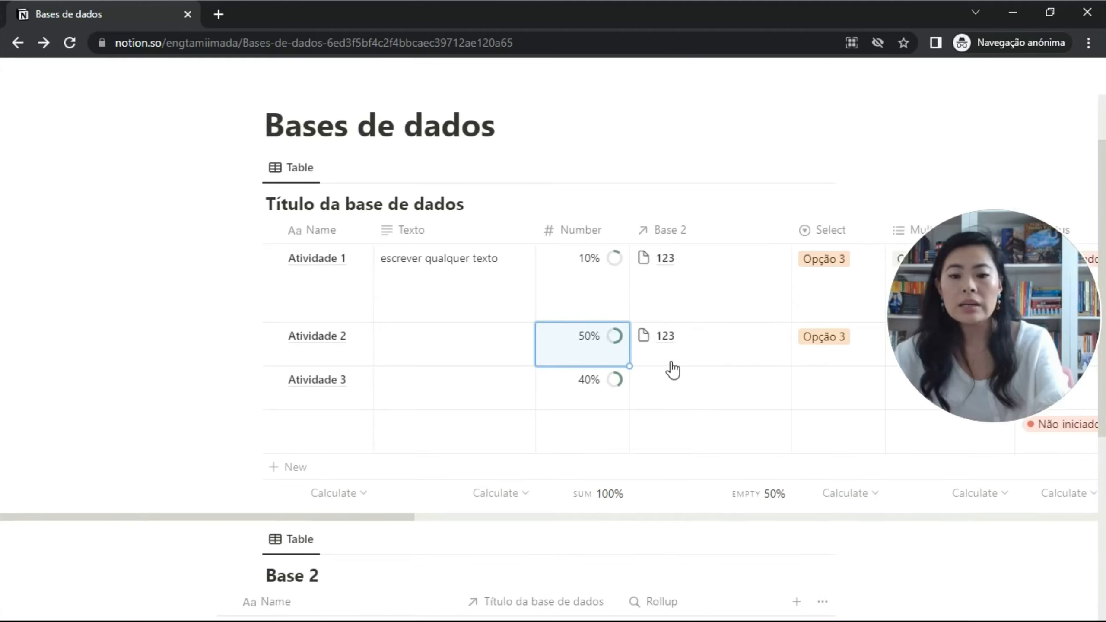
scroll(673, 369, right, 8)
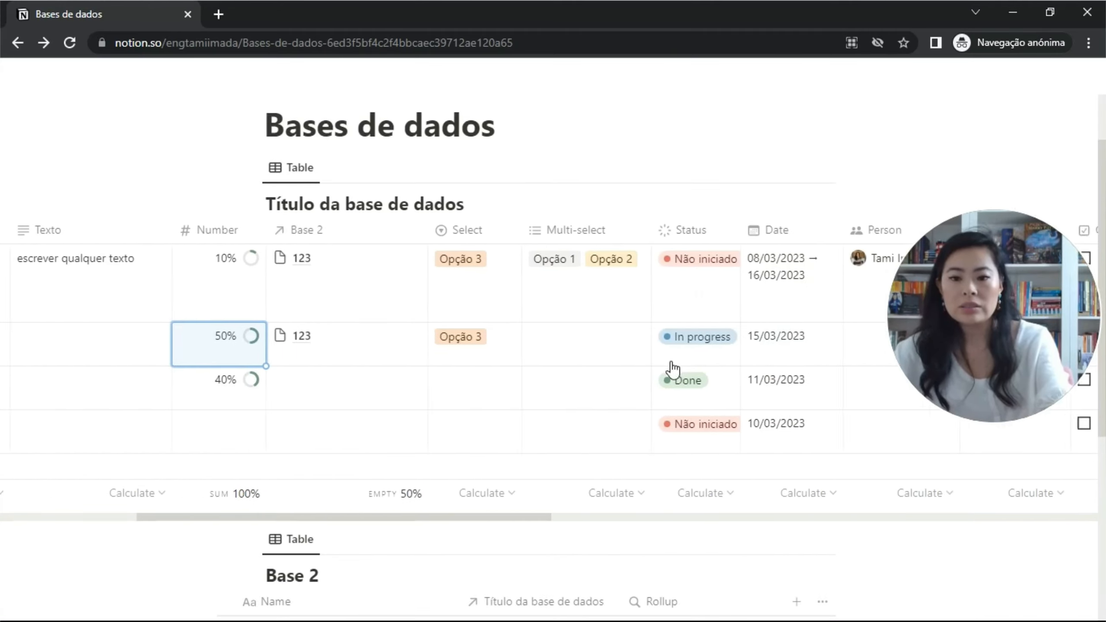
scroll(672, 370, right, 10)
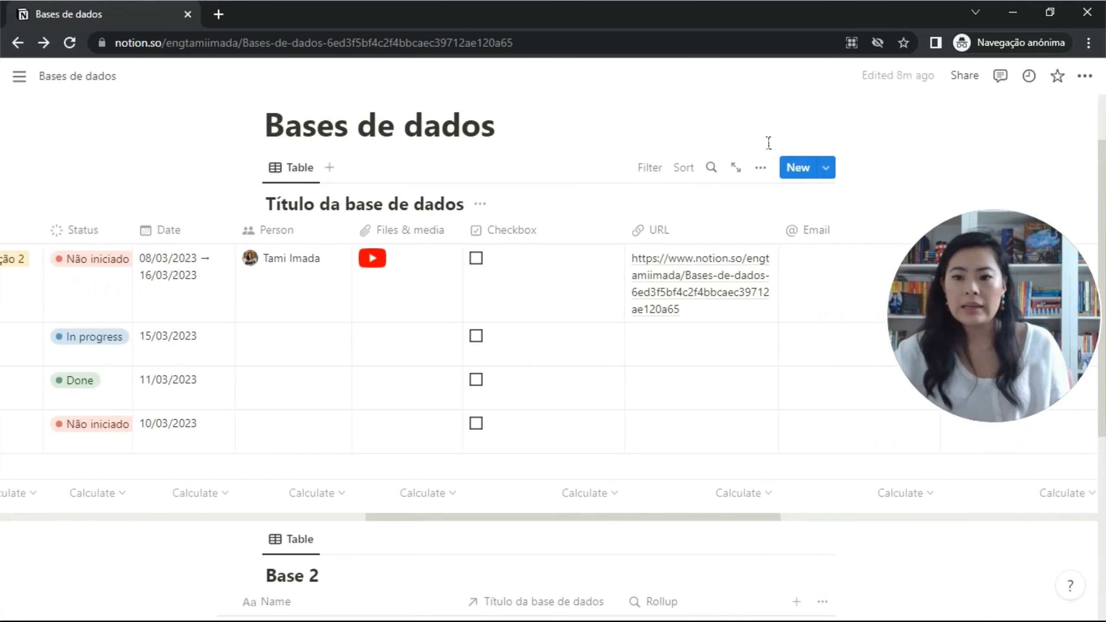
Hide the URL column and move Files & media to sit right after Checkbox.
click(761, 168)
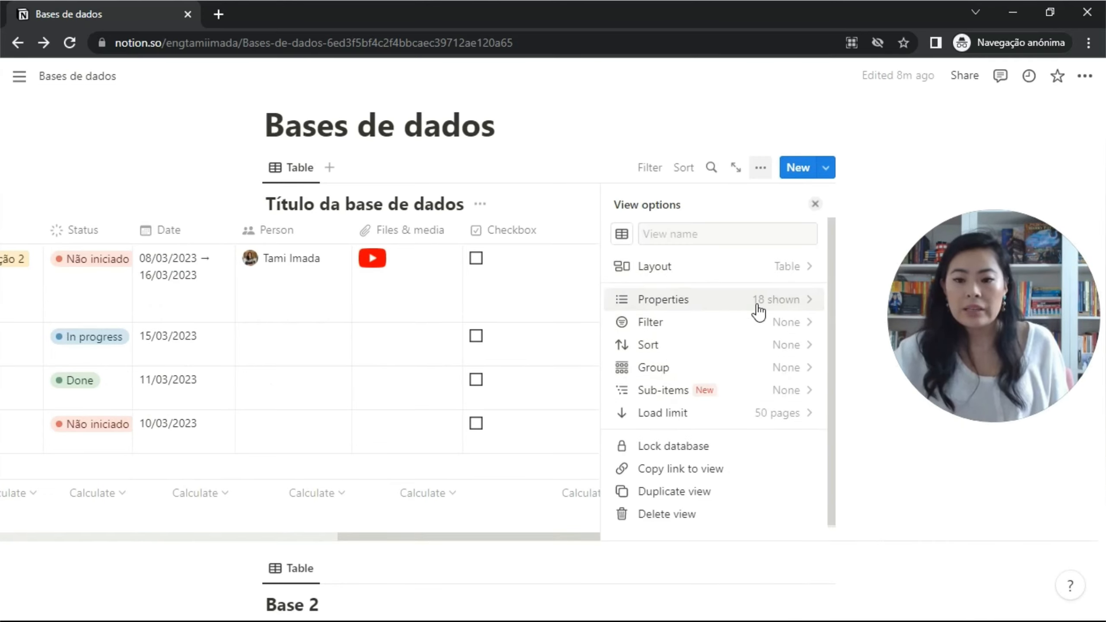
click(782, 302)
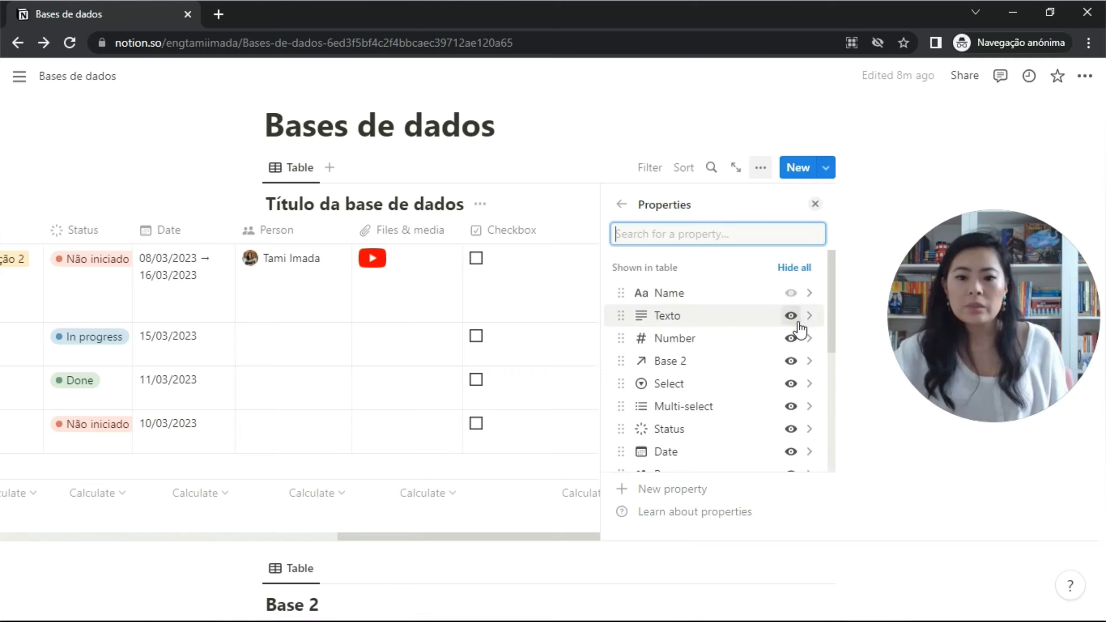
scroll(694, 388, down, 3)
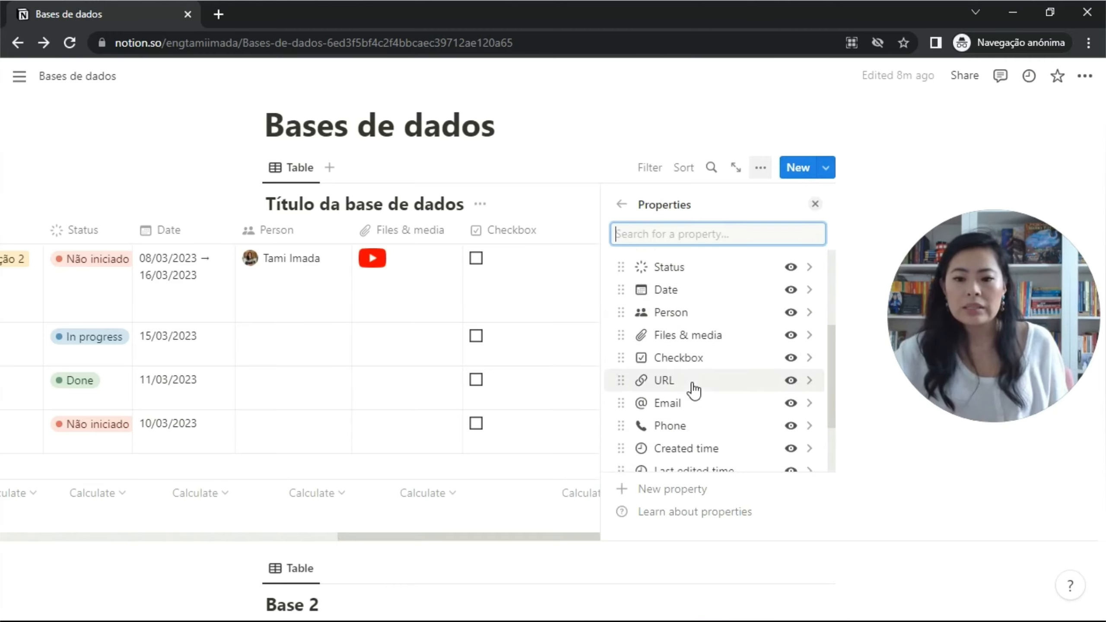
click(791, 335)
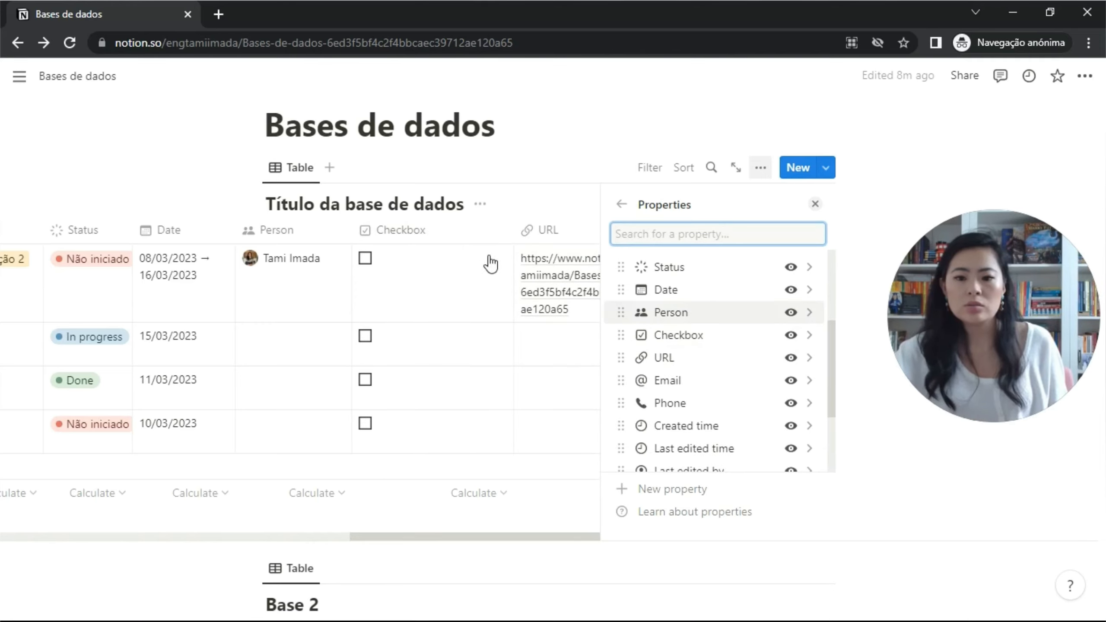
click(791, 358)
scroll(753, 358, down, 3)
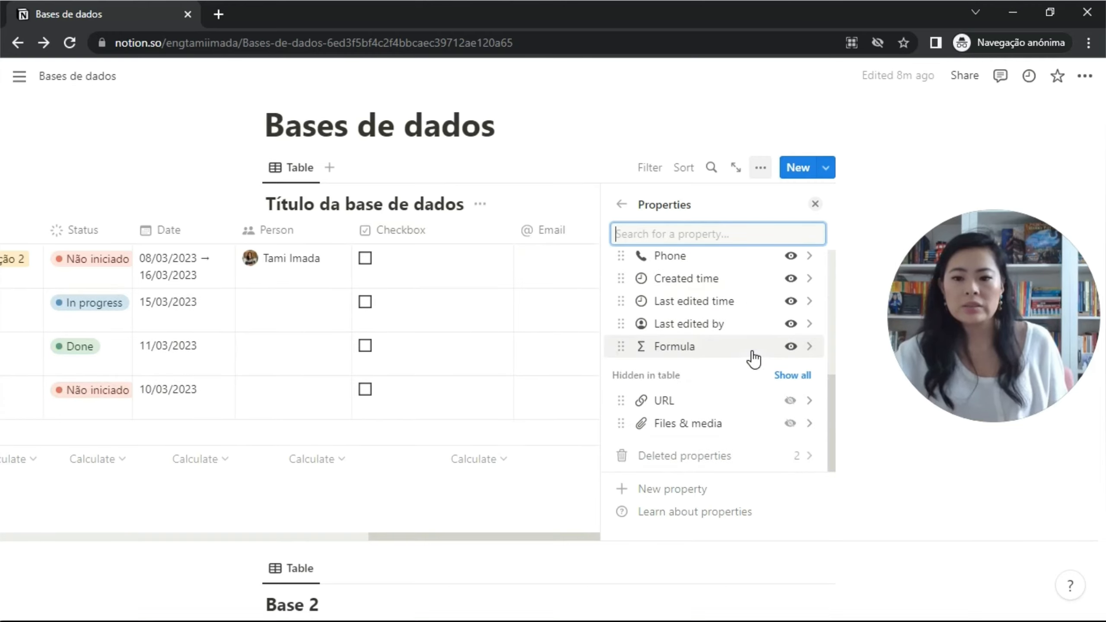
click(796, 423)
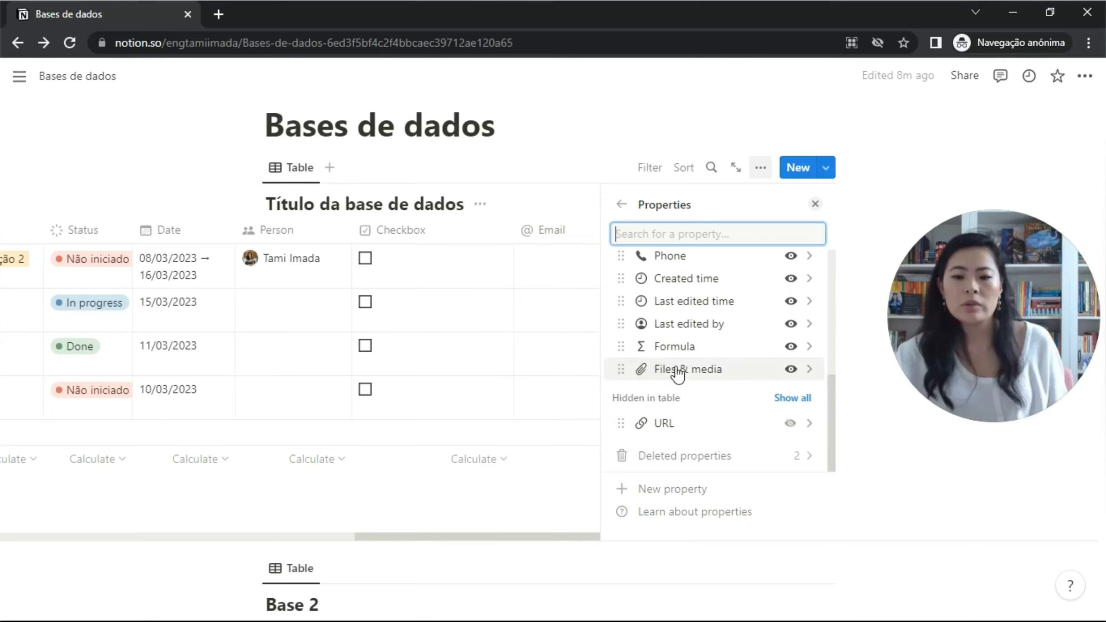
mouse_move(631, 378)
mouse_down()
mouse_move(638, 272)
mouse_move(647, 268)
mouse_move(637, 383)
mouse_move(623, 395)
mouse_up()
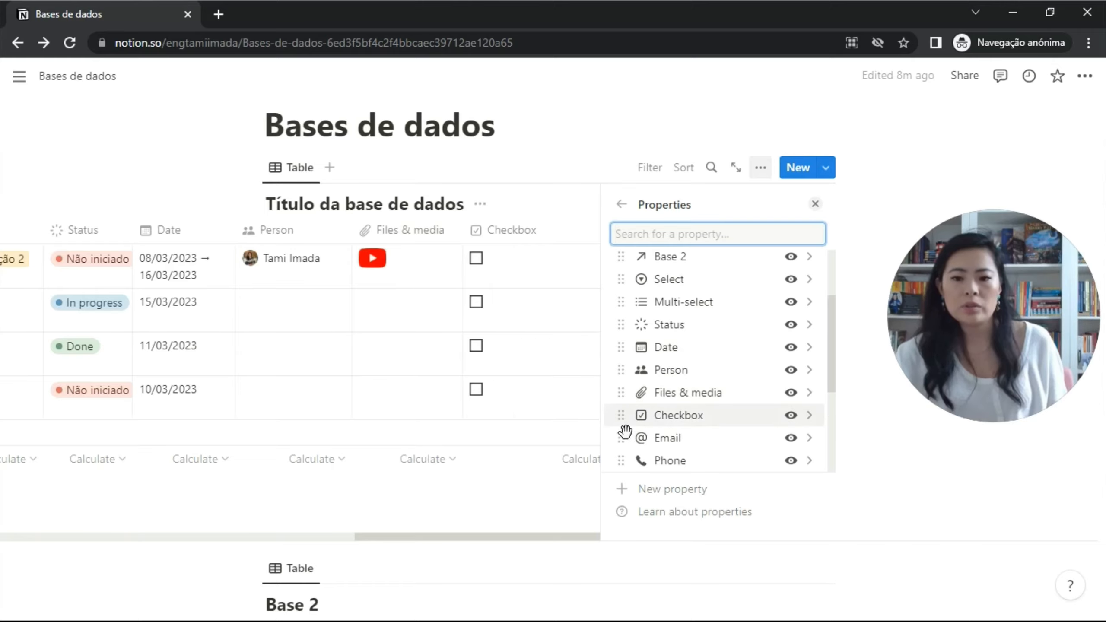
drag(392, 230, 534, 230)
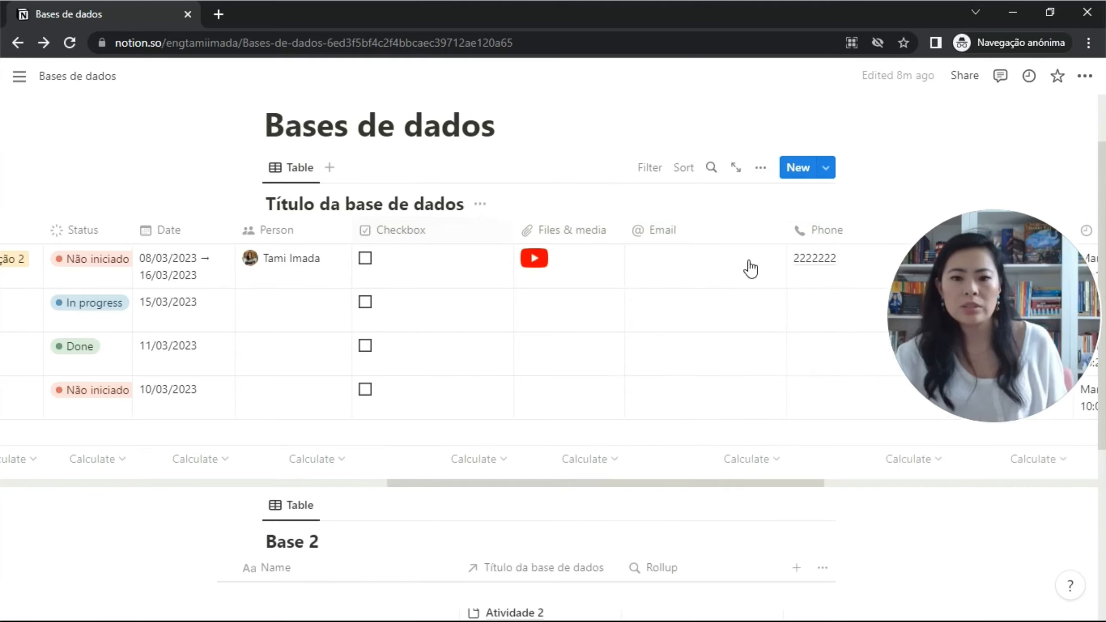
Add a This week date filter, then delete it so all rows show again.
click(761, 168)
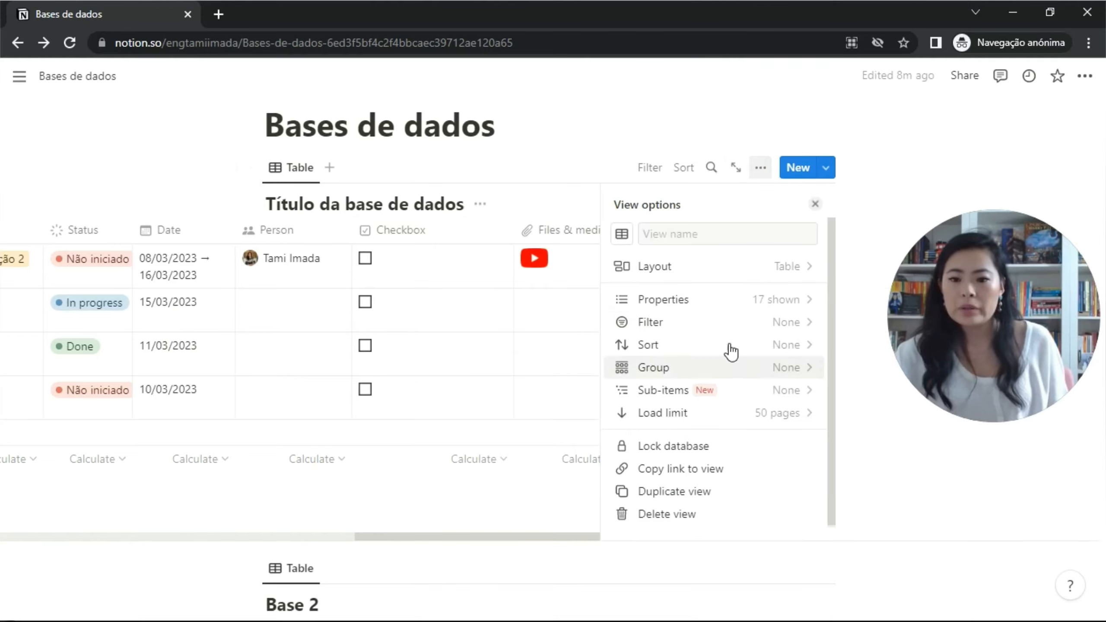
click(770, 324)
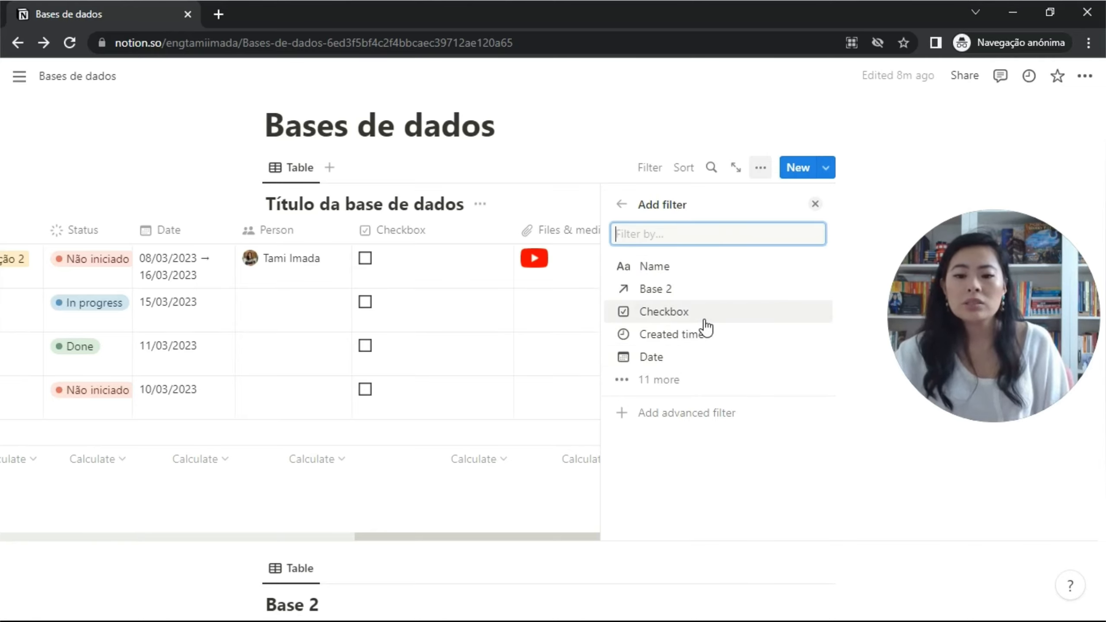
click(703, 360)
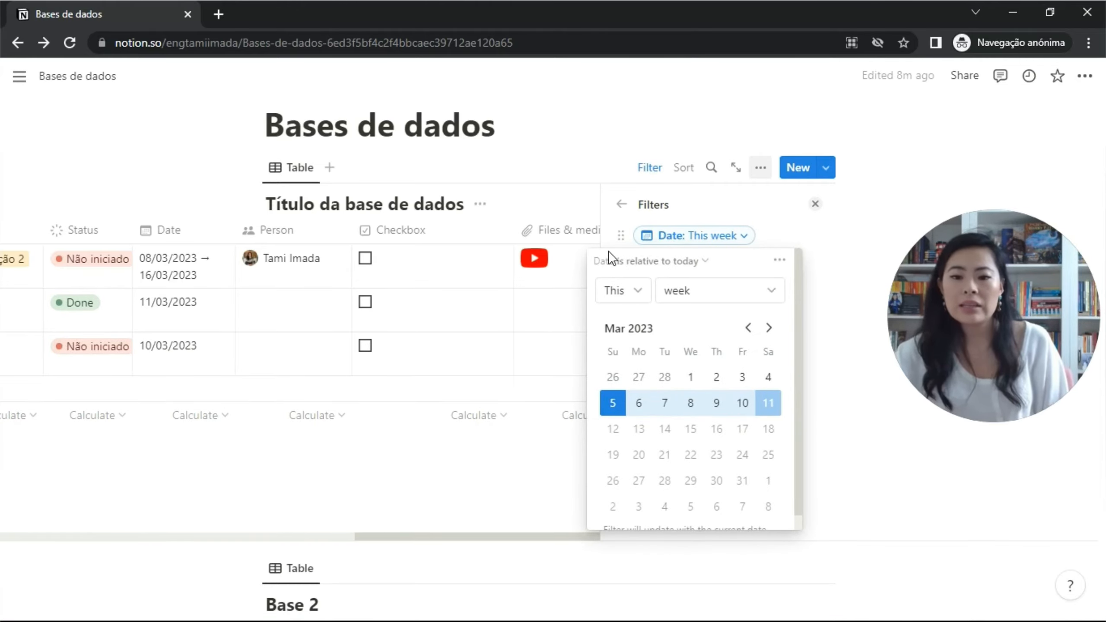
click(748, 236)
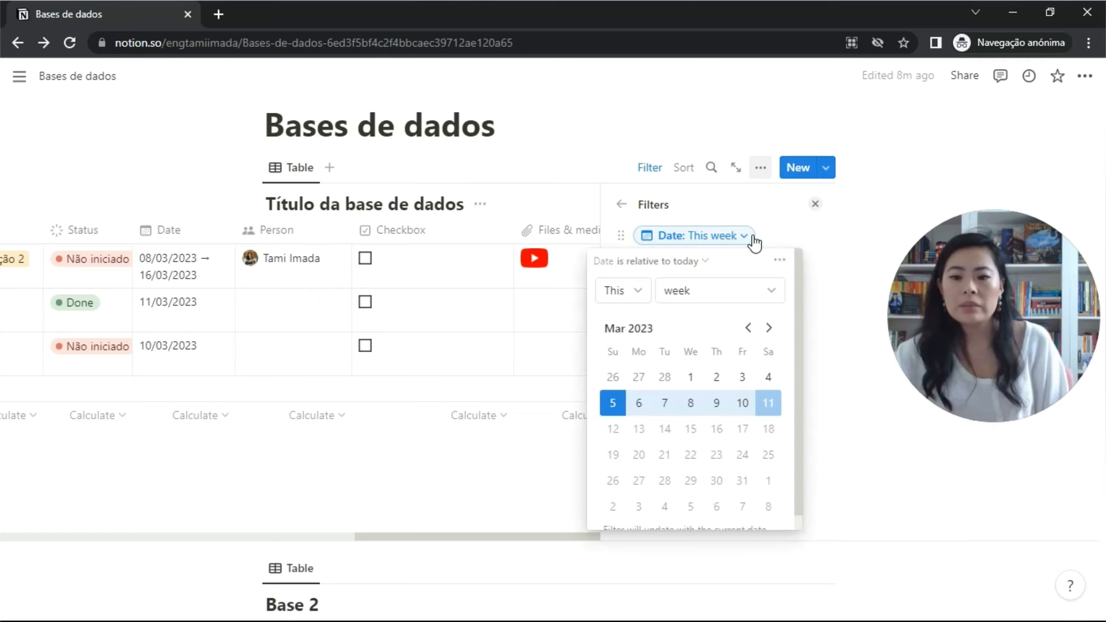
click(781, 260)
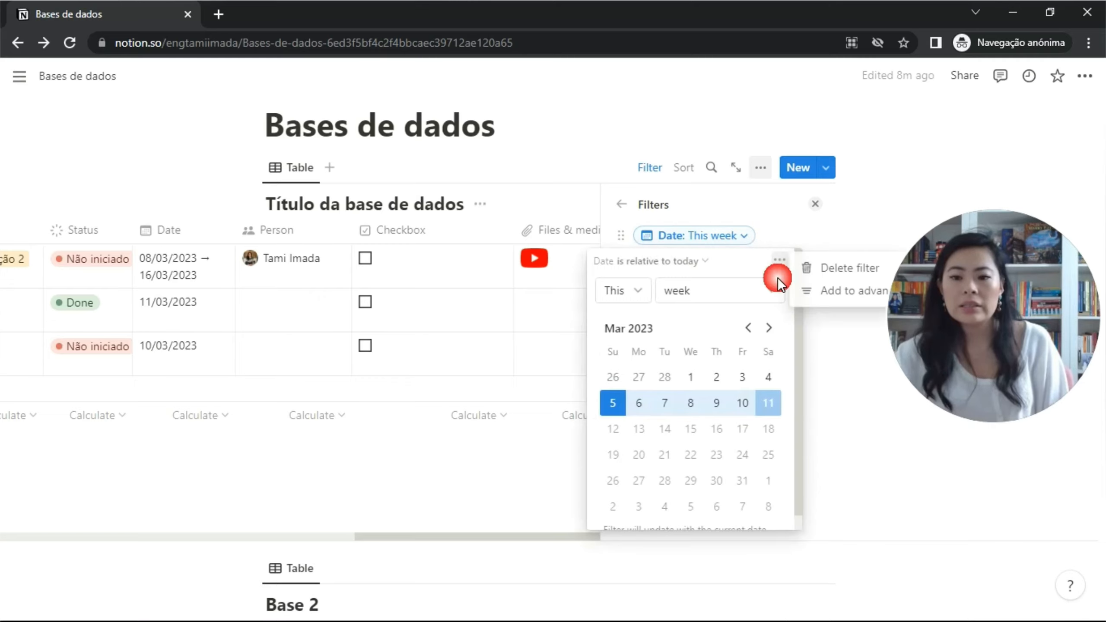
click(848, 268)
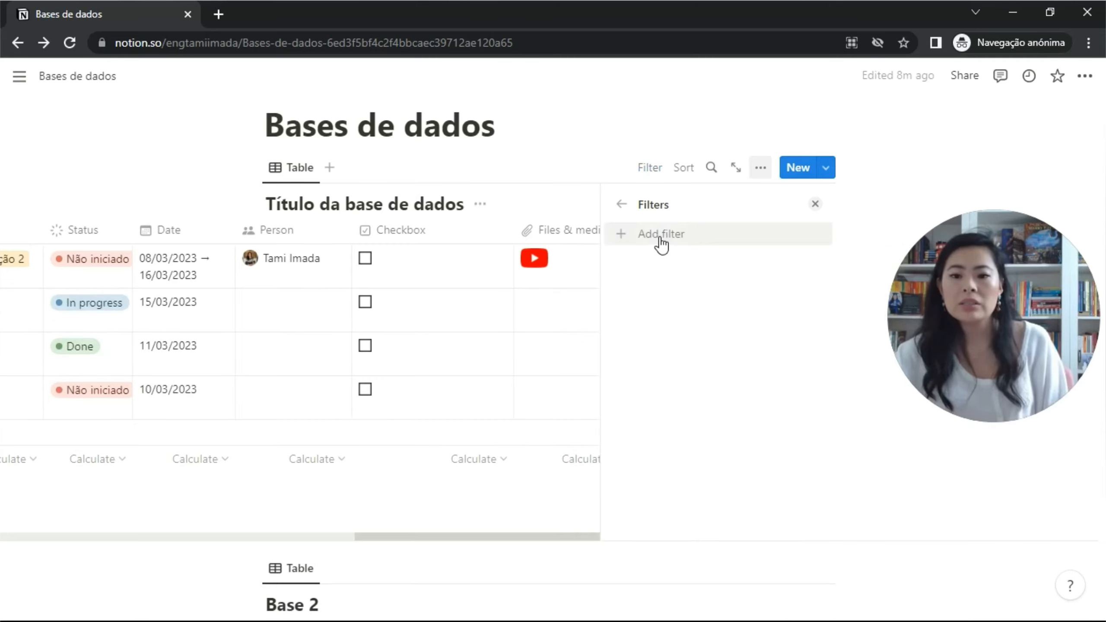
click(621, 205)
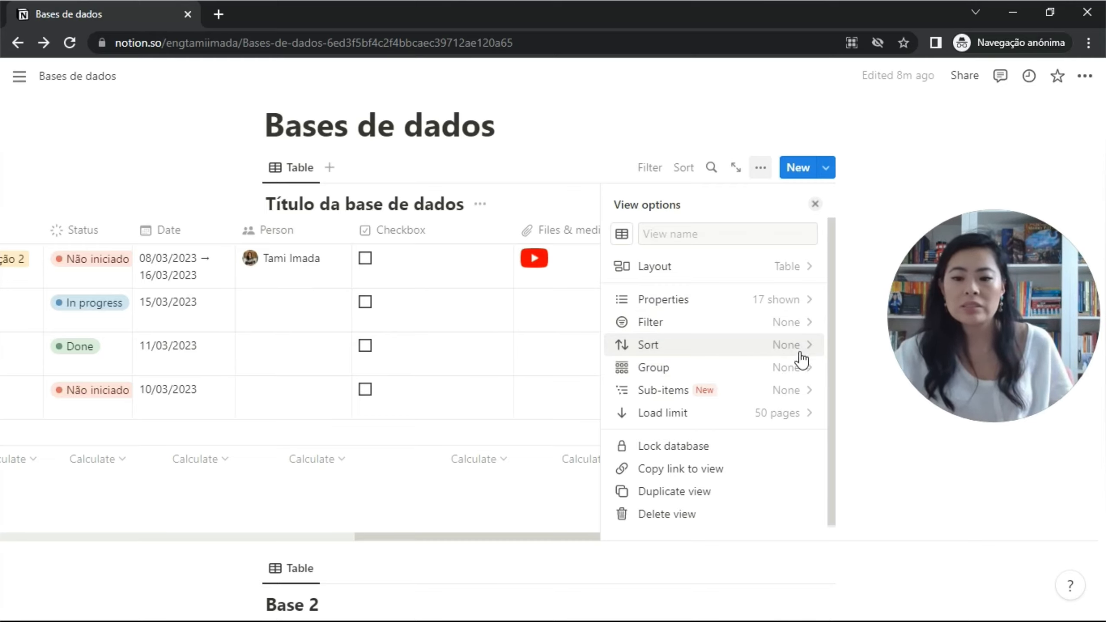
Group the table by the Status property in View options.
click(799, 371)
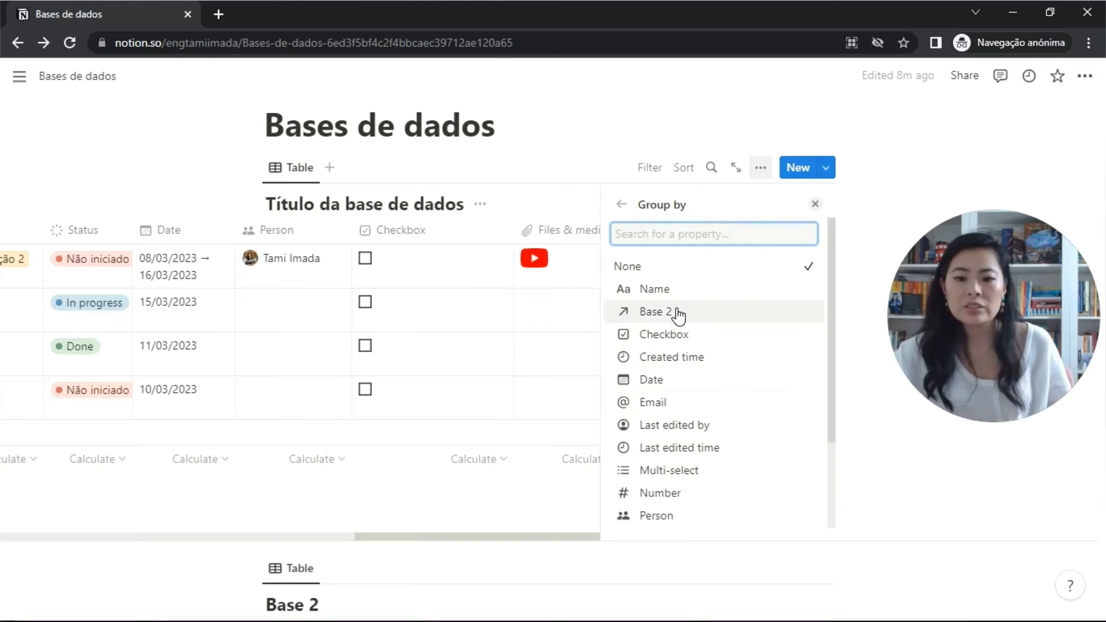
scroll(751, 420, down, 3)
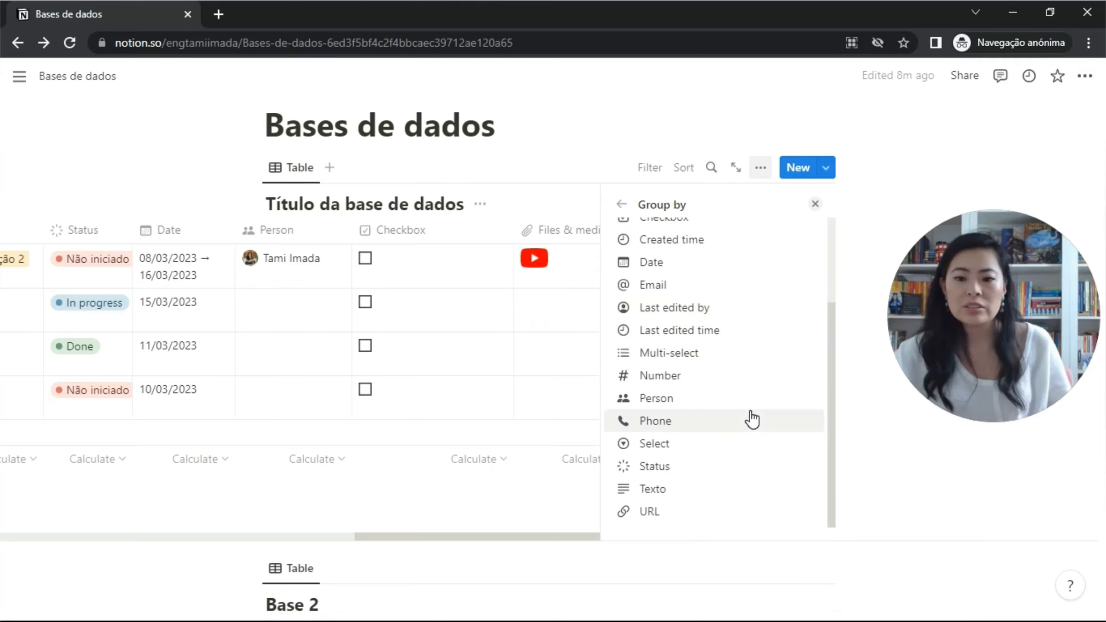
click(701, 466)
scroll(392, 368, left, 10)
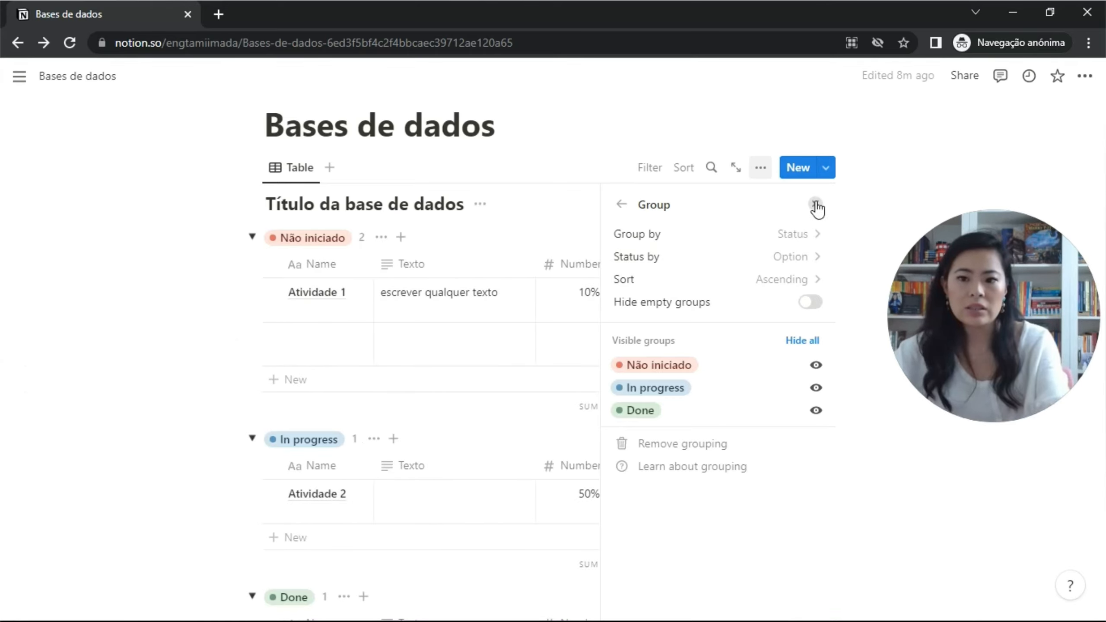
click(712, 317)
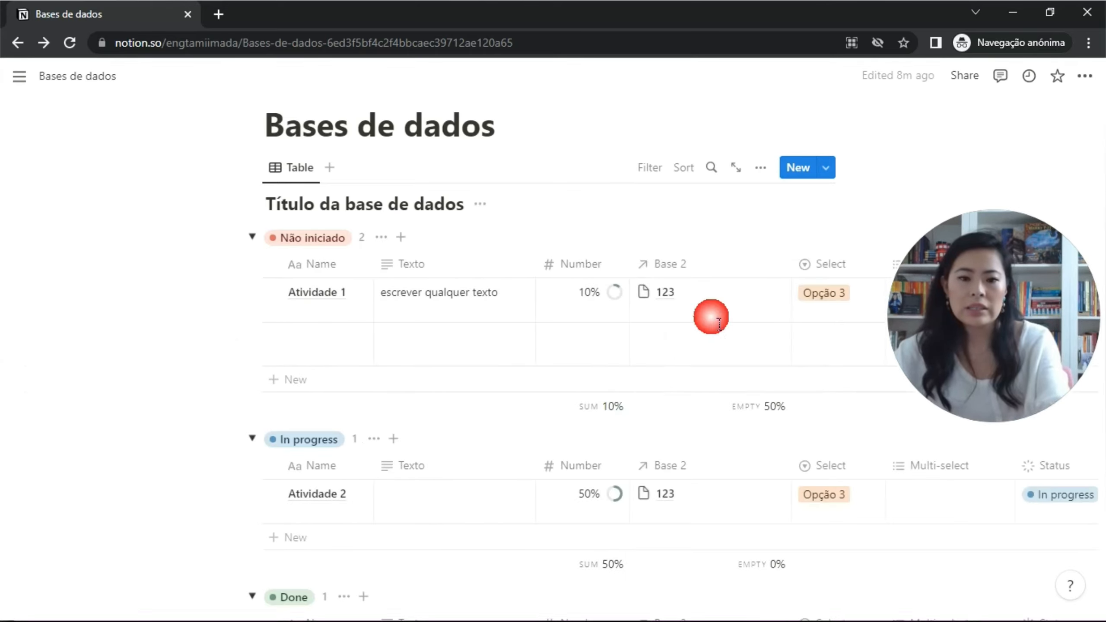
Collapse and re-expand the Não iniciado, In progress and Done groups.
click(263, 238)
click(257, 279)
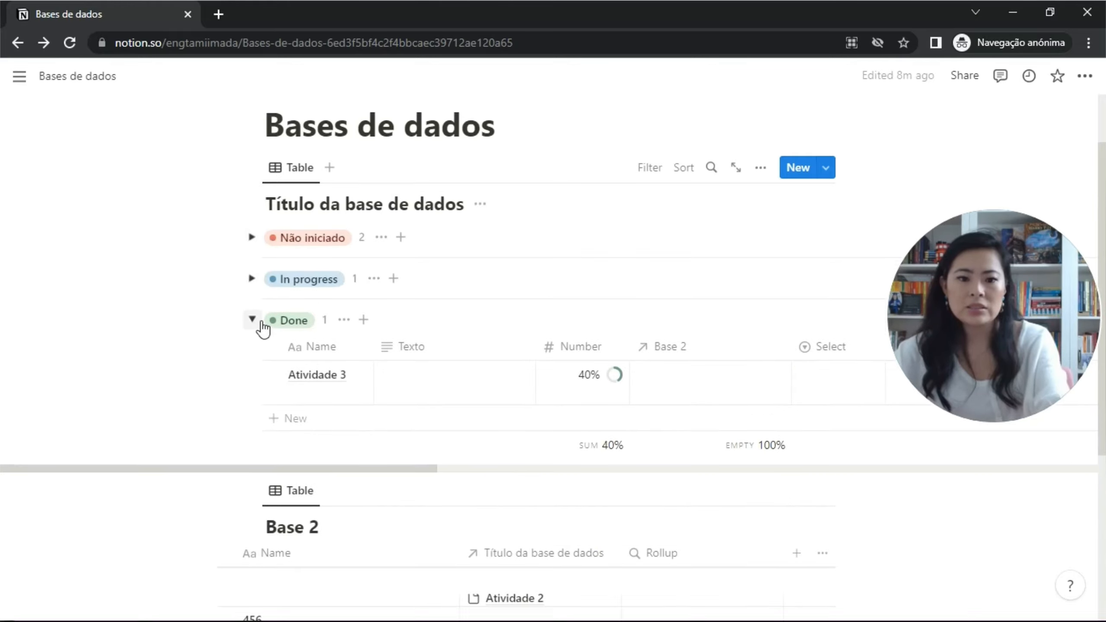
click(261, 321)
click(261, 323)
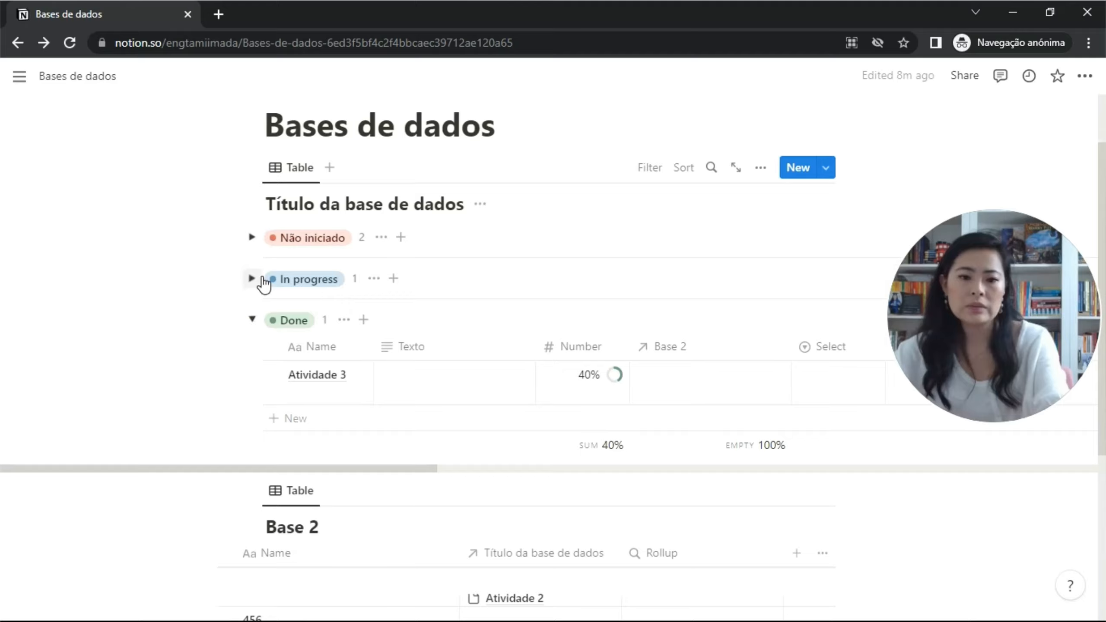
click(262, 279)
click(251, 237)
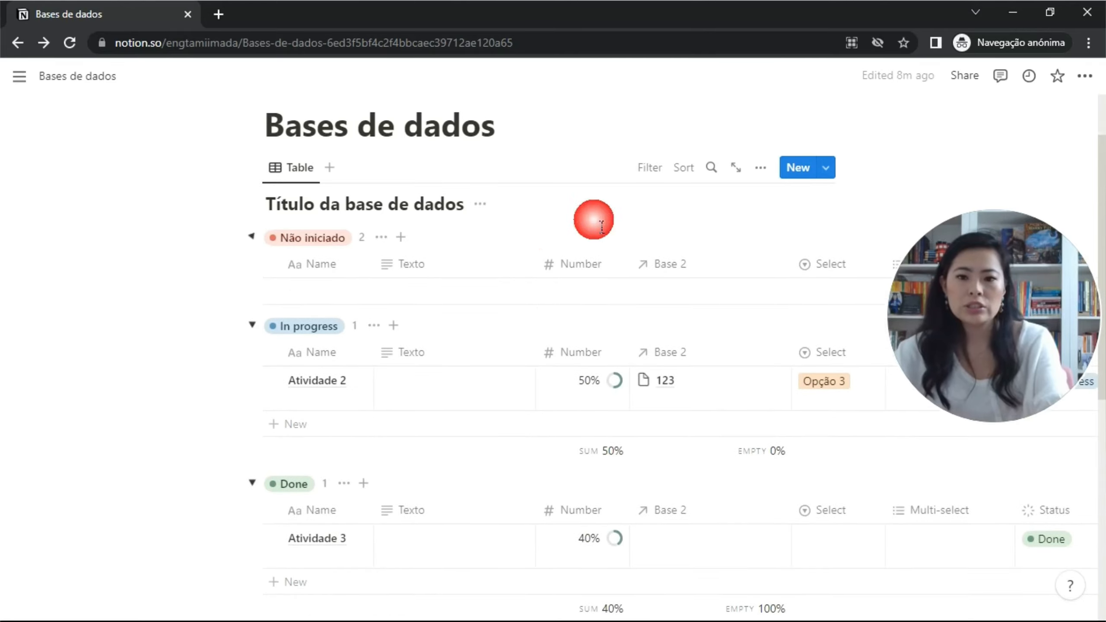
click(763, 173)
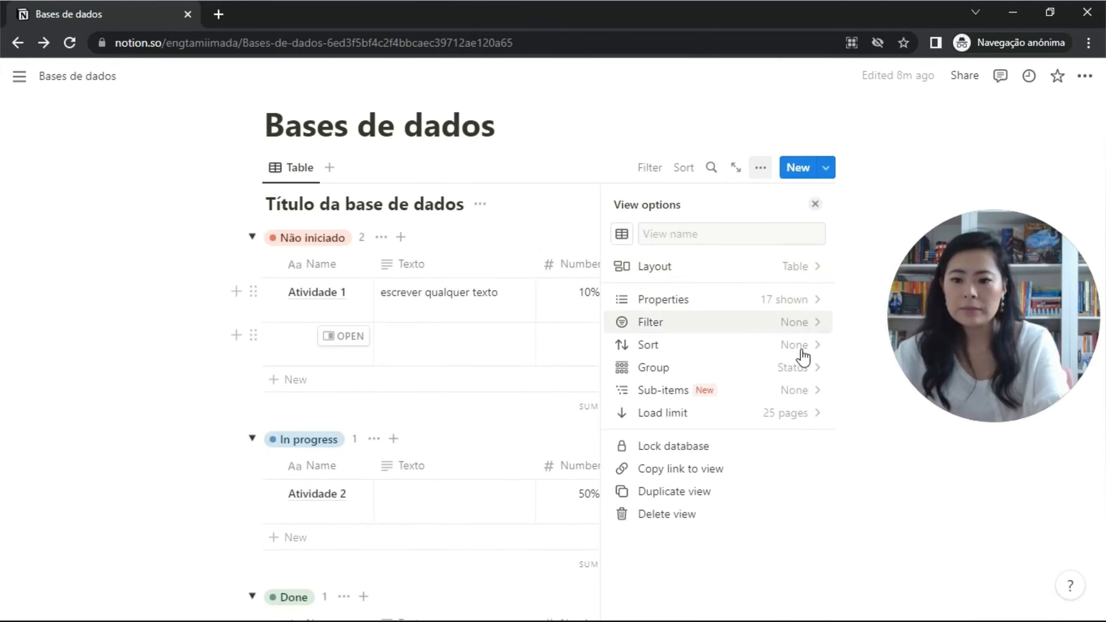
Create the sub-item relationship and add a nested 'texto' item under Atividade 1.
click(806, 395)
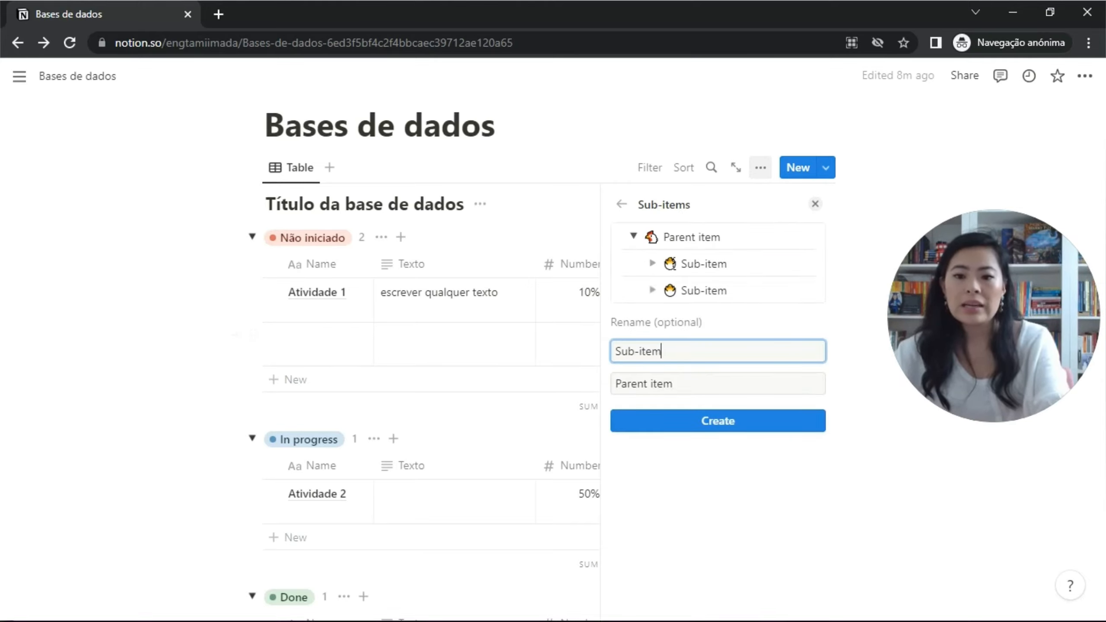
click(678, 421)
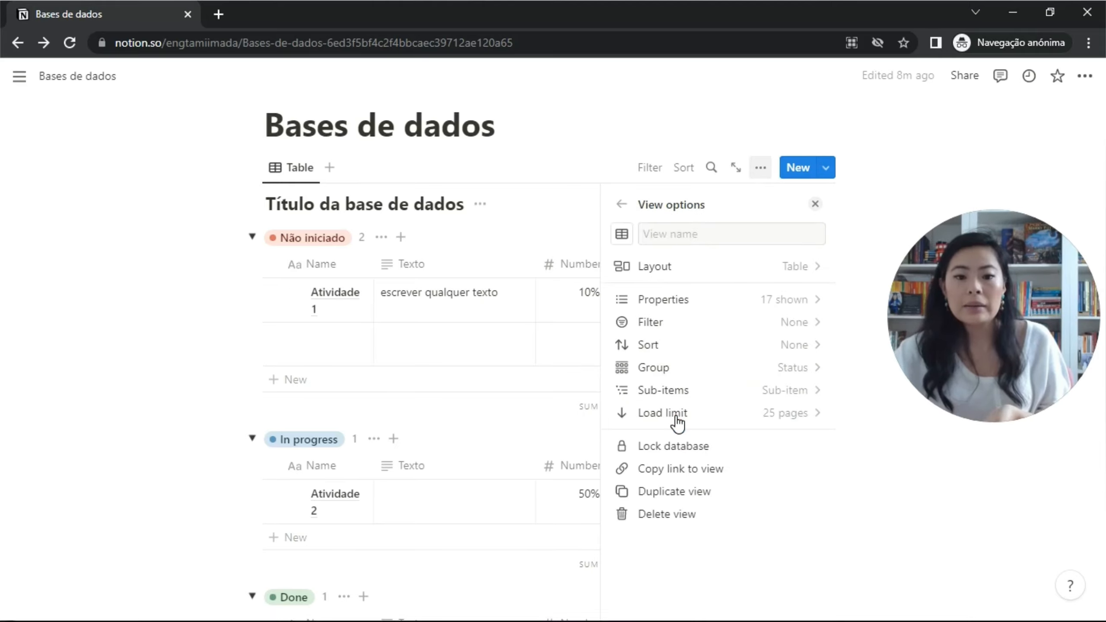
click(298, 293)
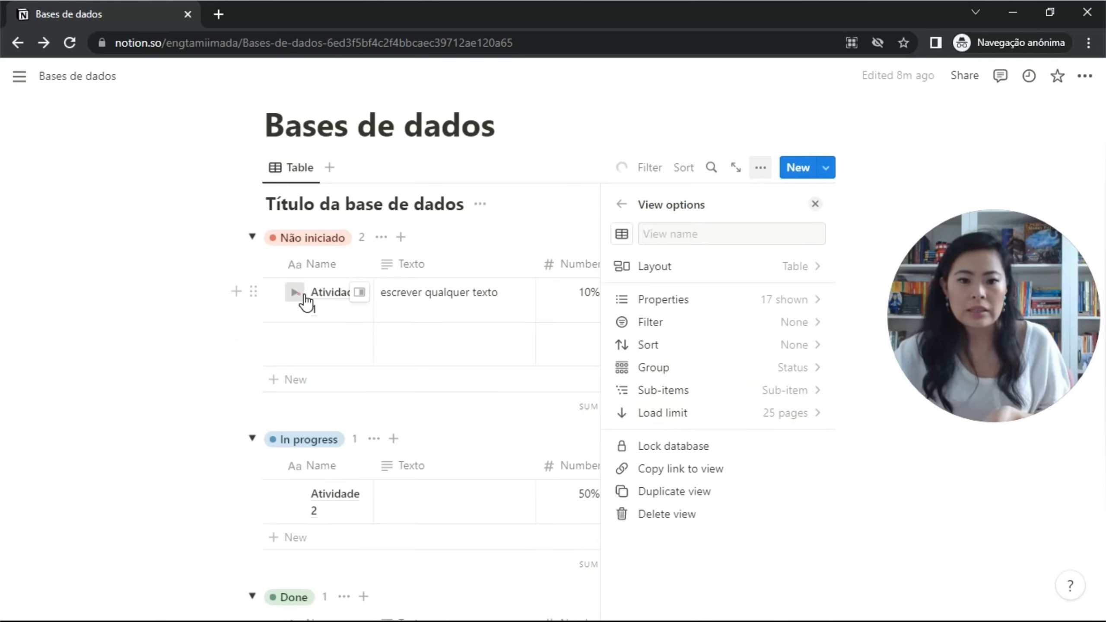
click(389, 341)
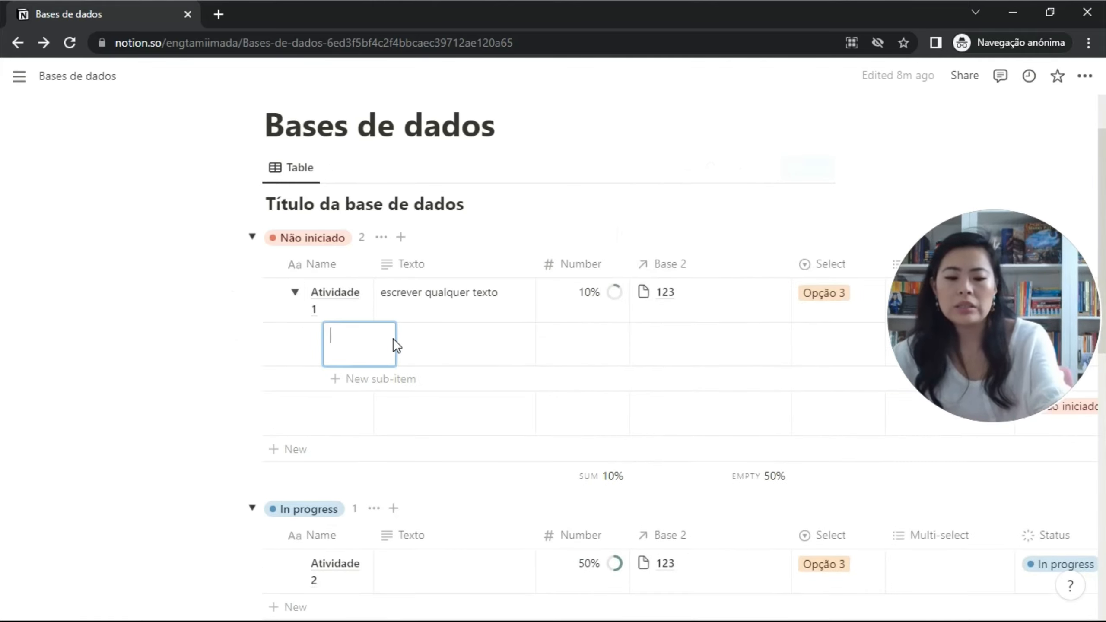
text(te)
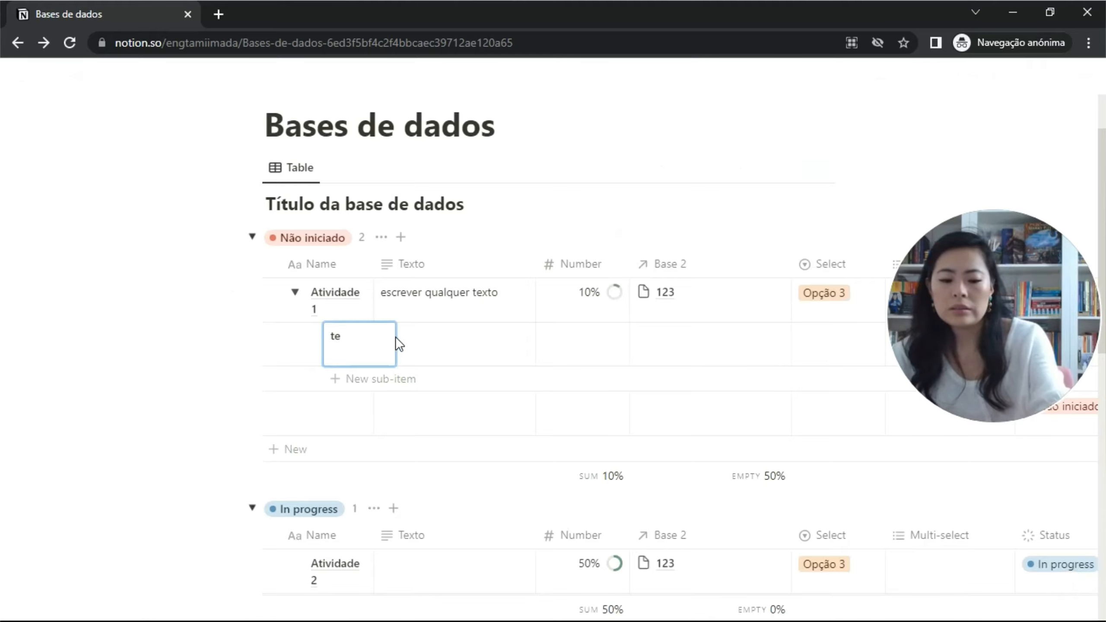
text(xto)
key(Return)
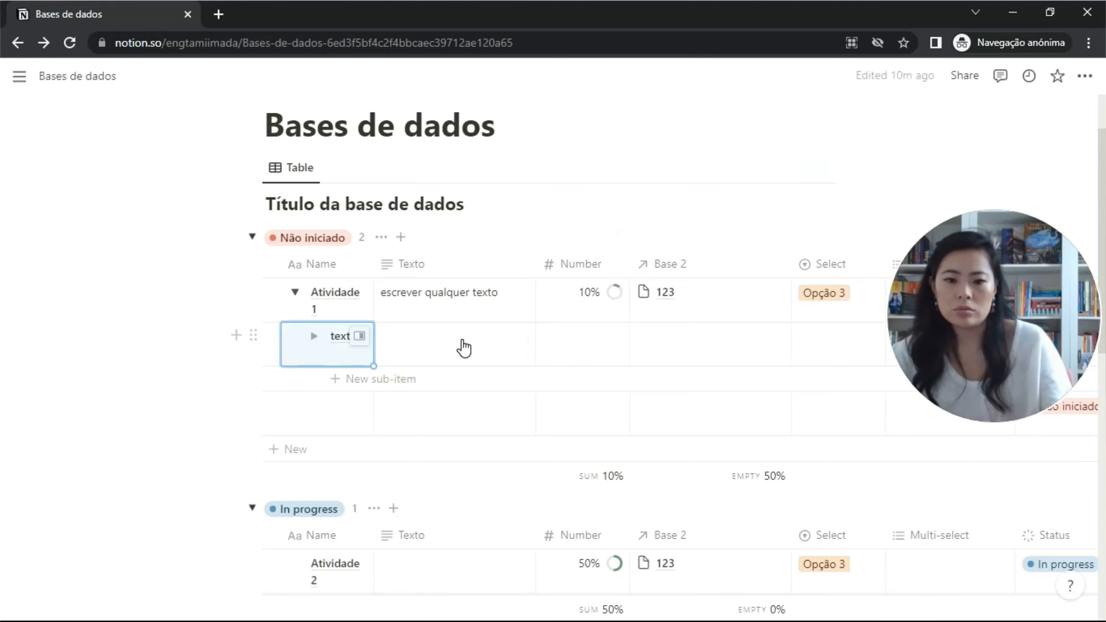
Collapse, re-expand and collapse Atividade 1's sub-items to check the 'texto' row.
click(295, 292)
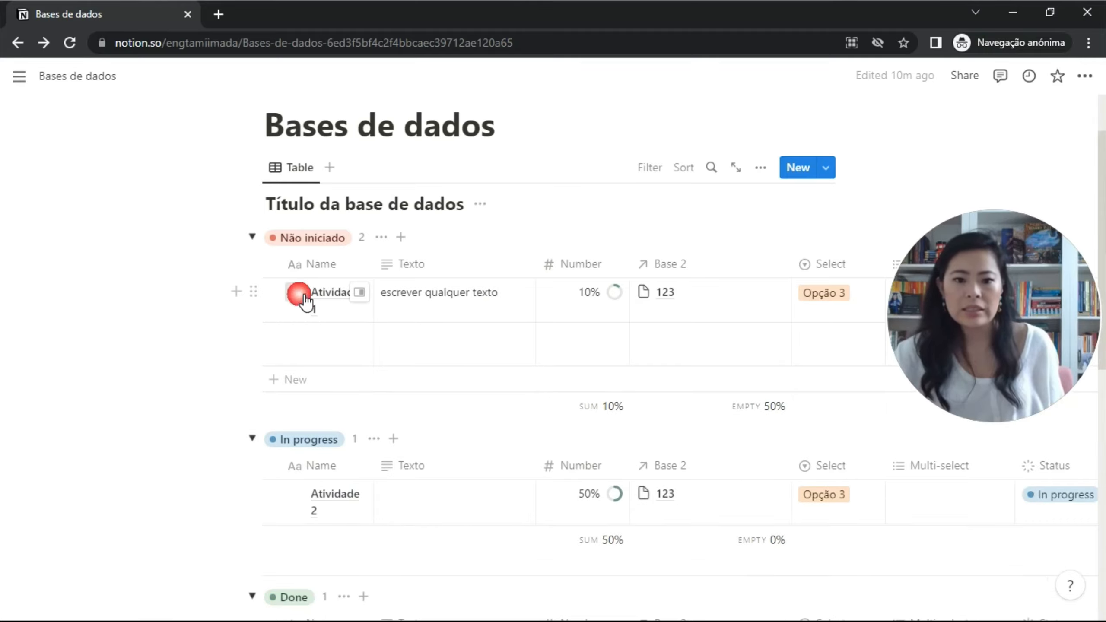
click(299, 294)
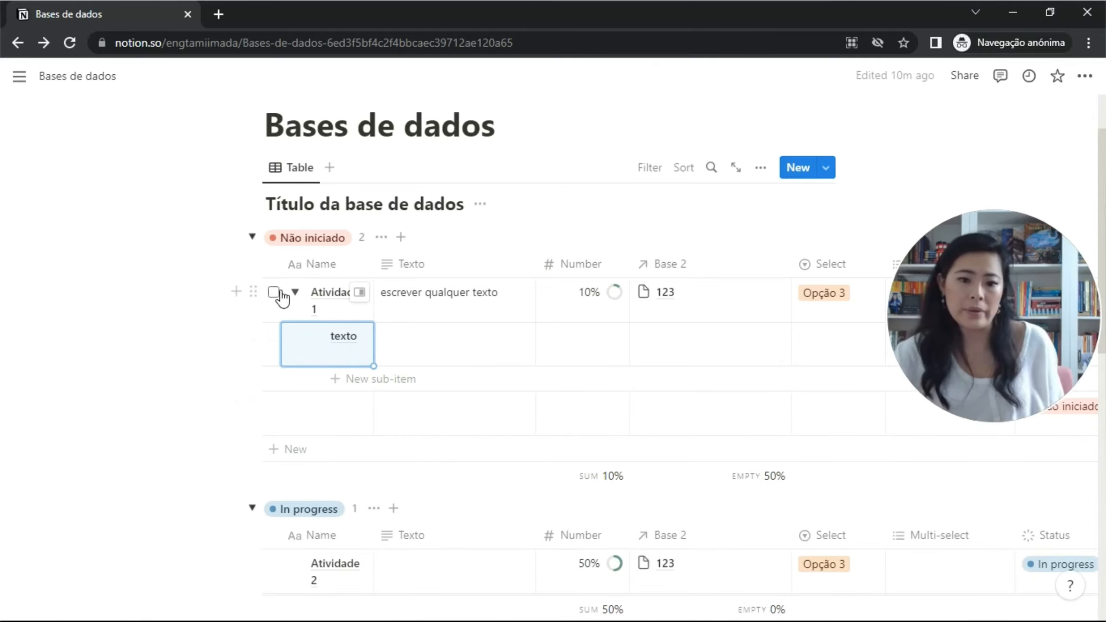
click(295, 292)
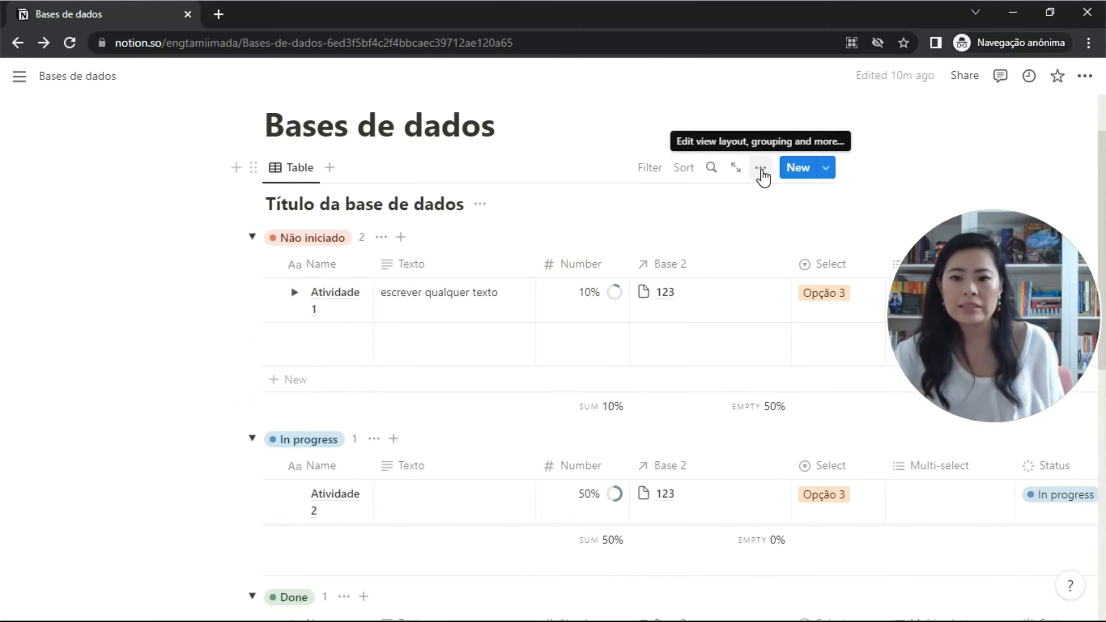
click(761, 169)
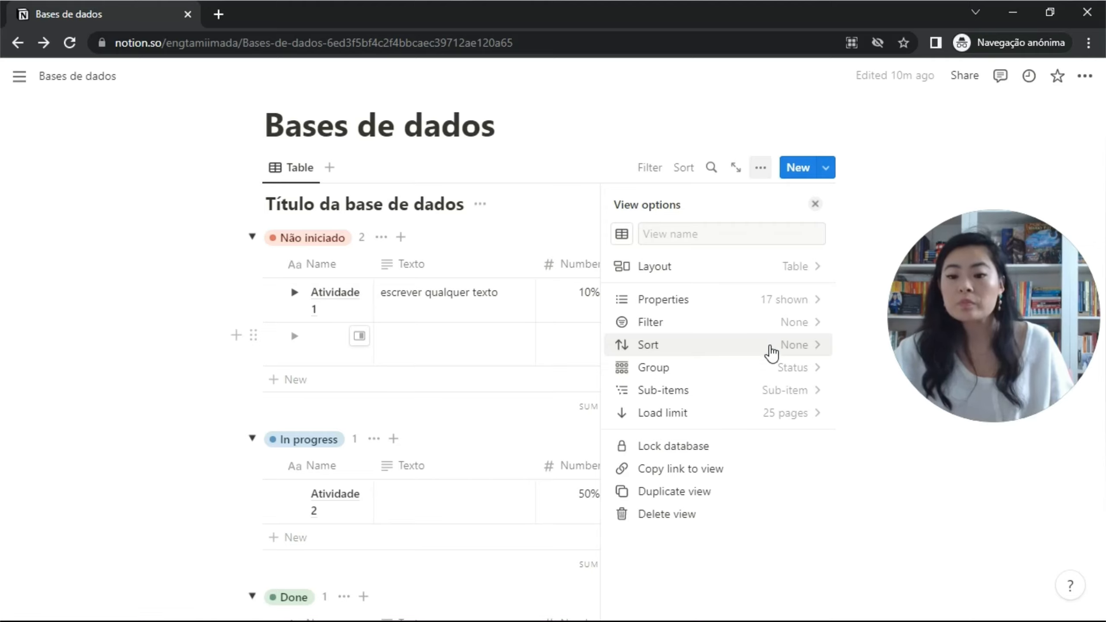
click(787, 415)
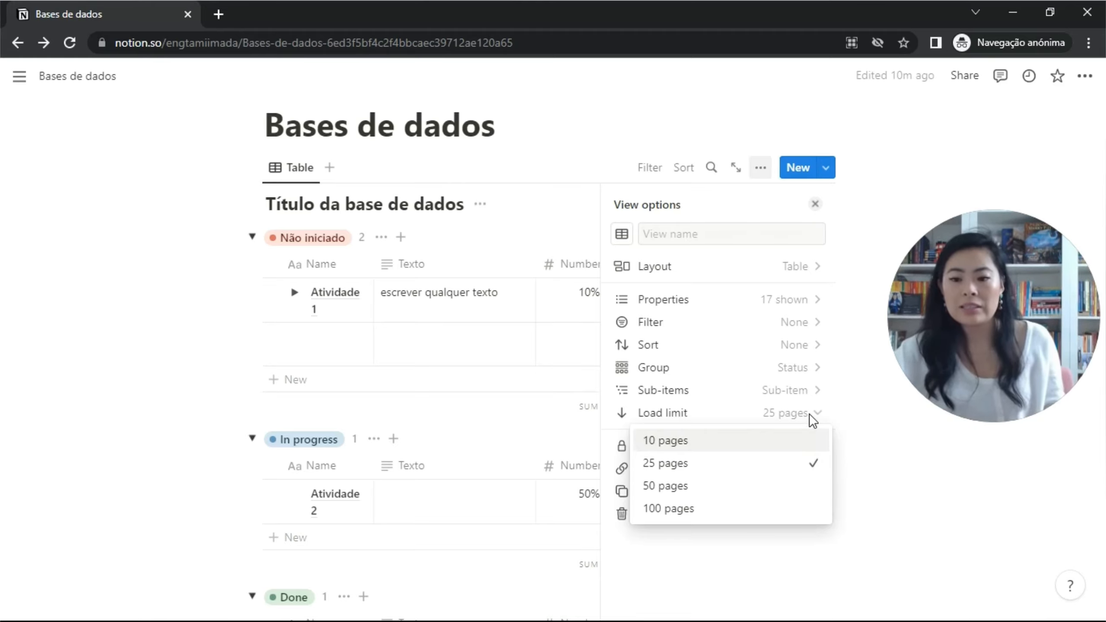
click(809, 413)
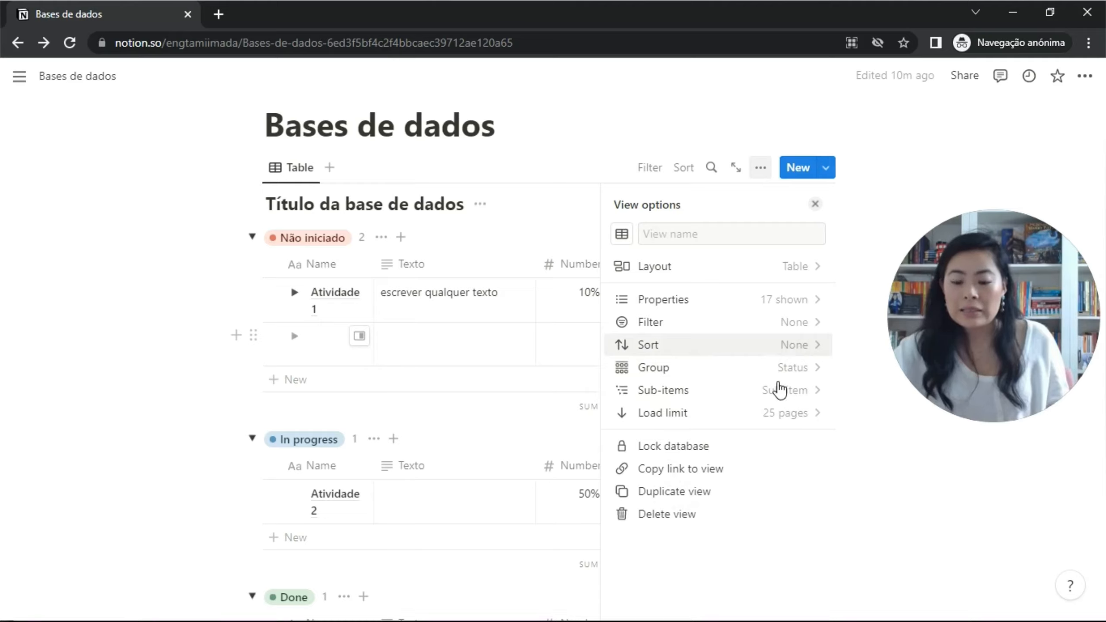
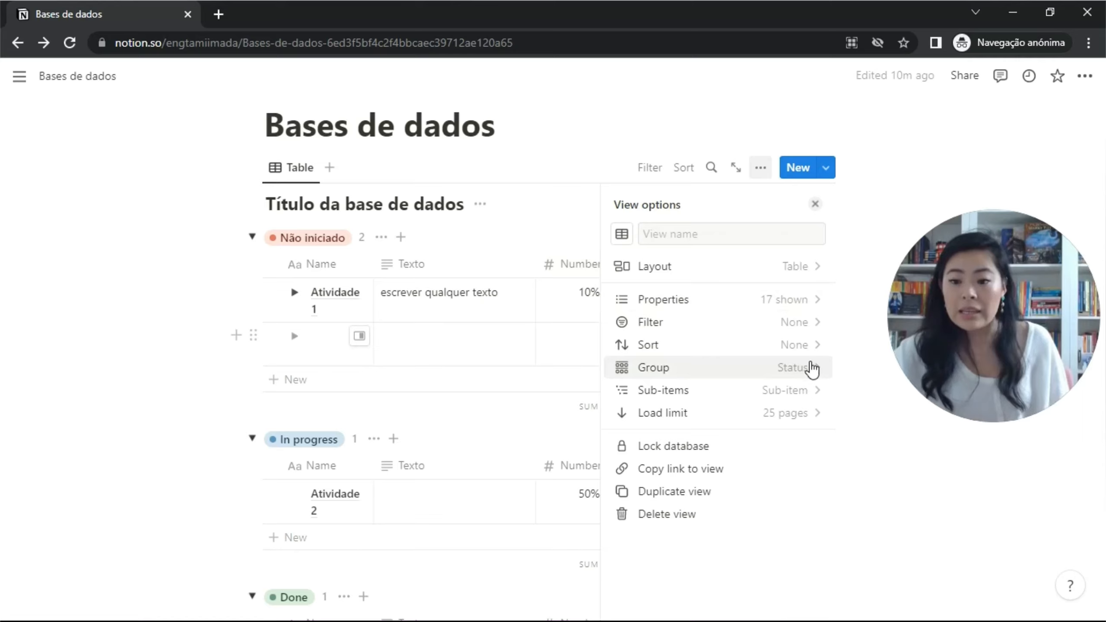
Group the table rows by the Select property.
click(811, 368)
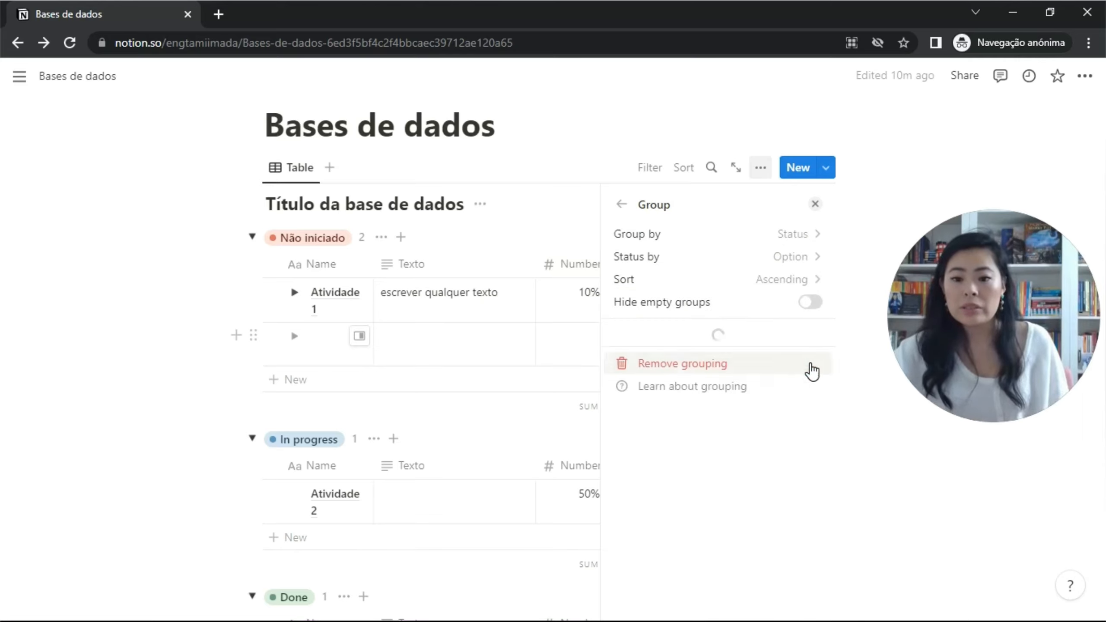
click(807, 242)
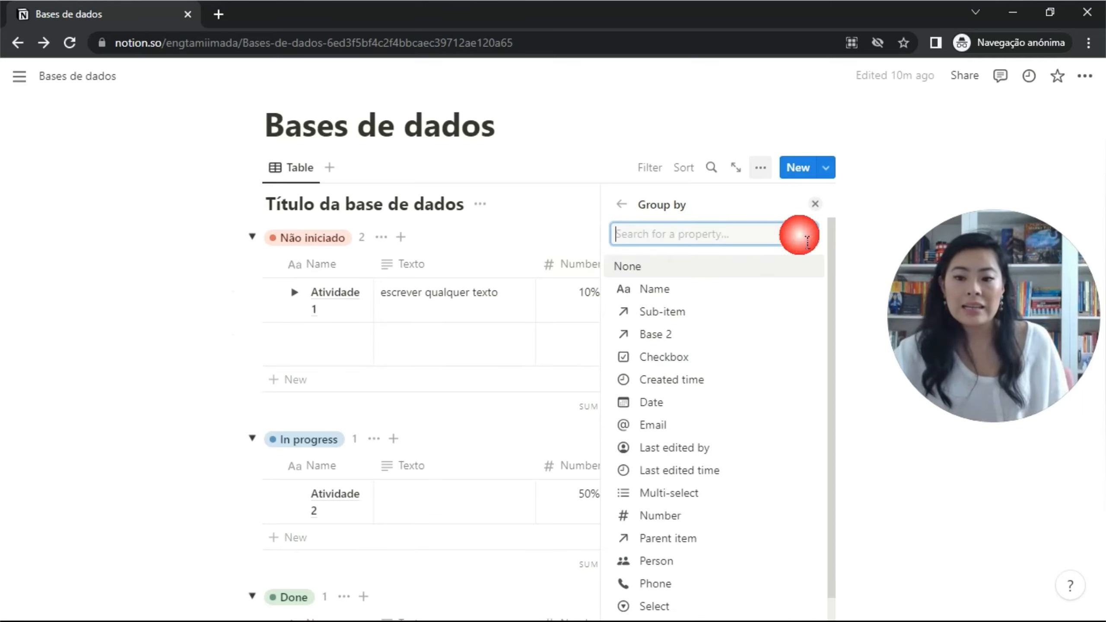
scroll(731, 418, down, 2)
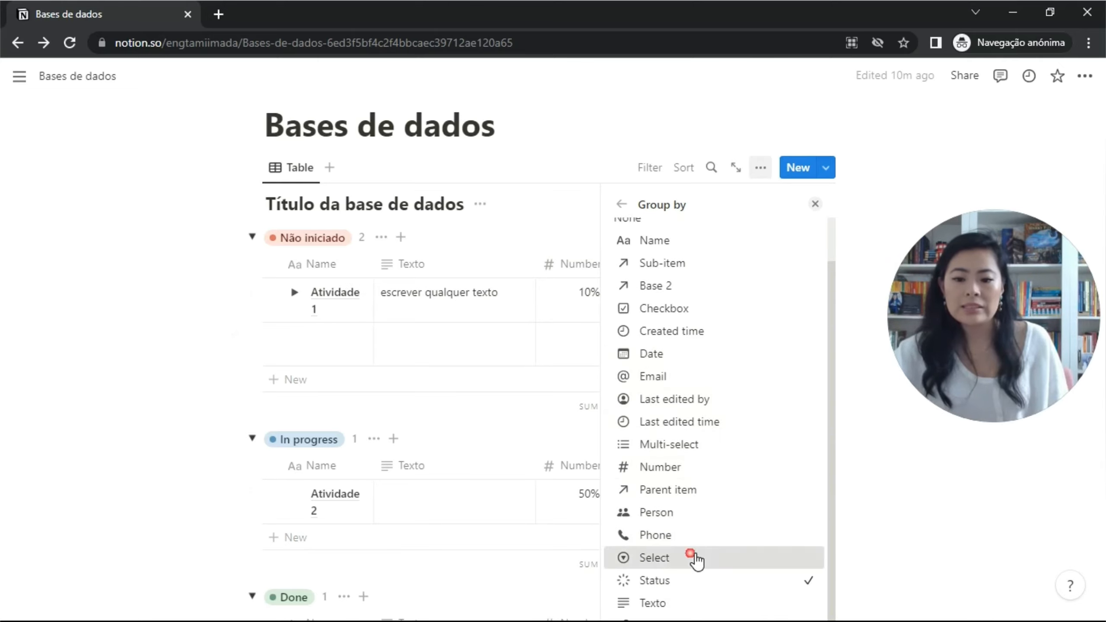
click(700, 559)
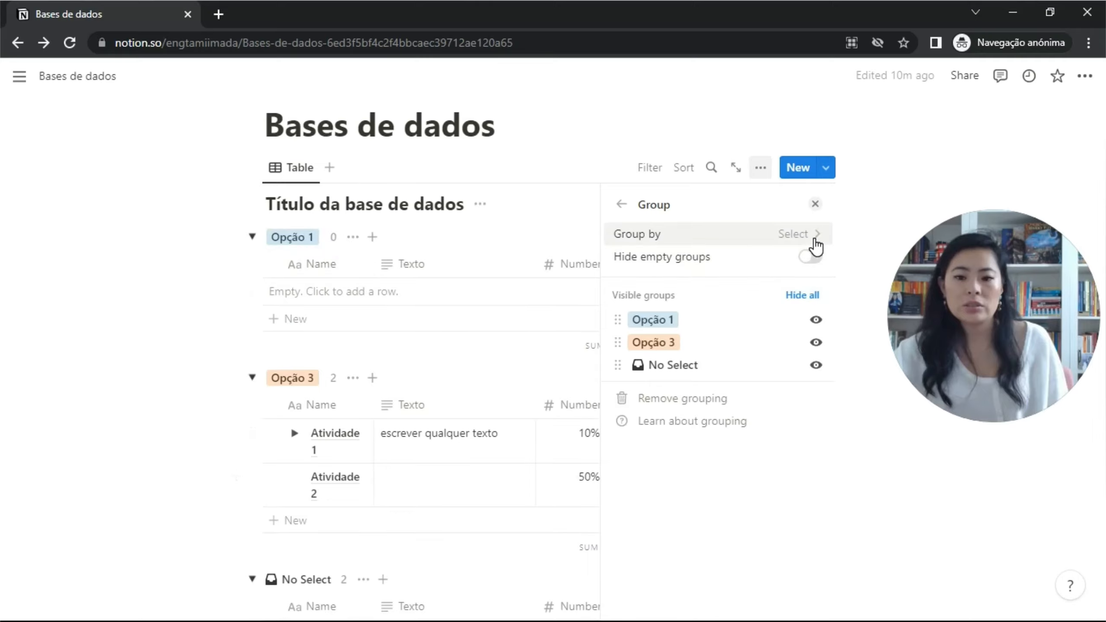
Regroup by Status, keeping per-option, ascending groups, then set Group by to None.
click(779, 240)
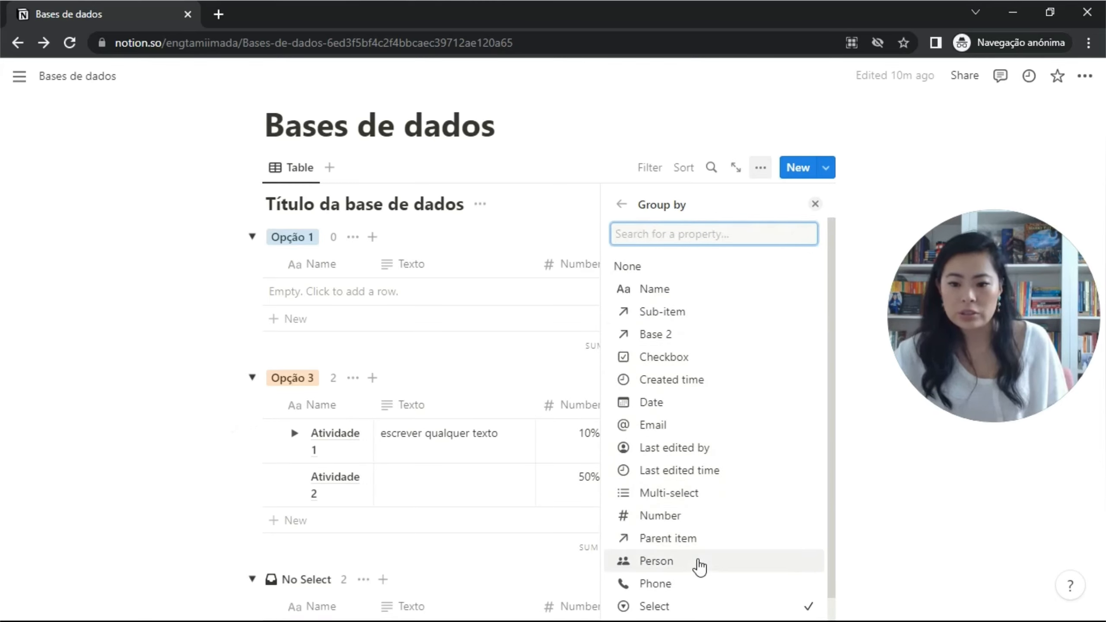
scroll(700, 567, down, 1)
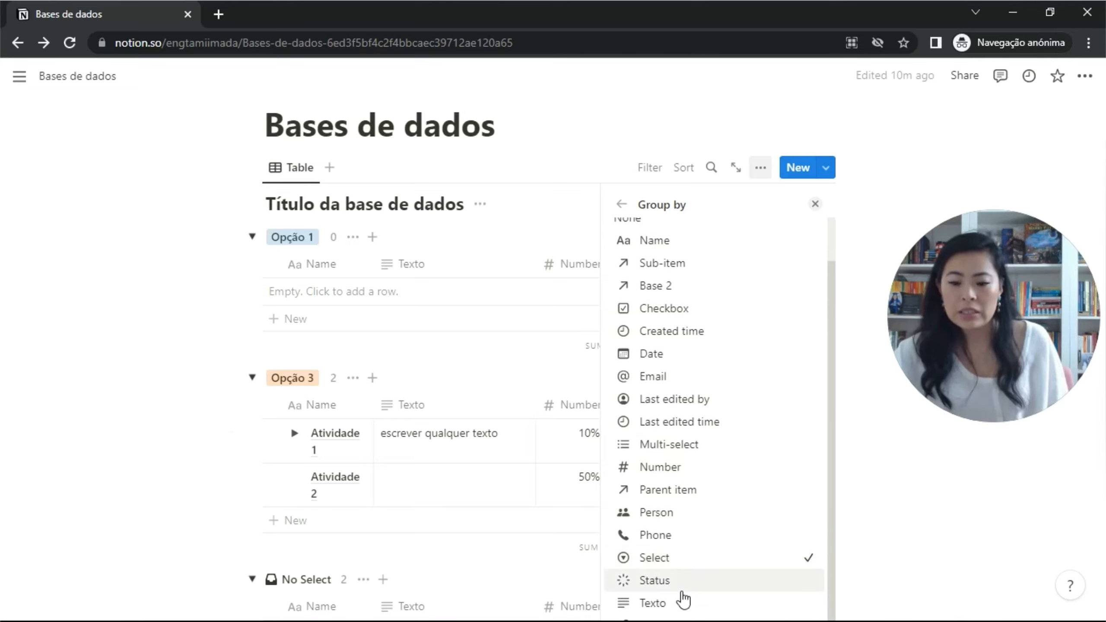
click(692, 582)
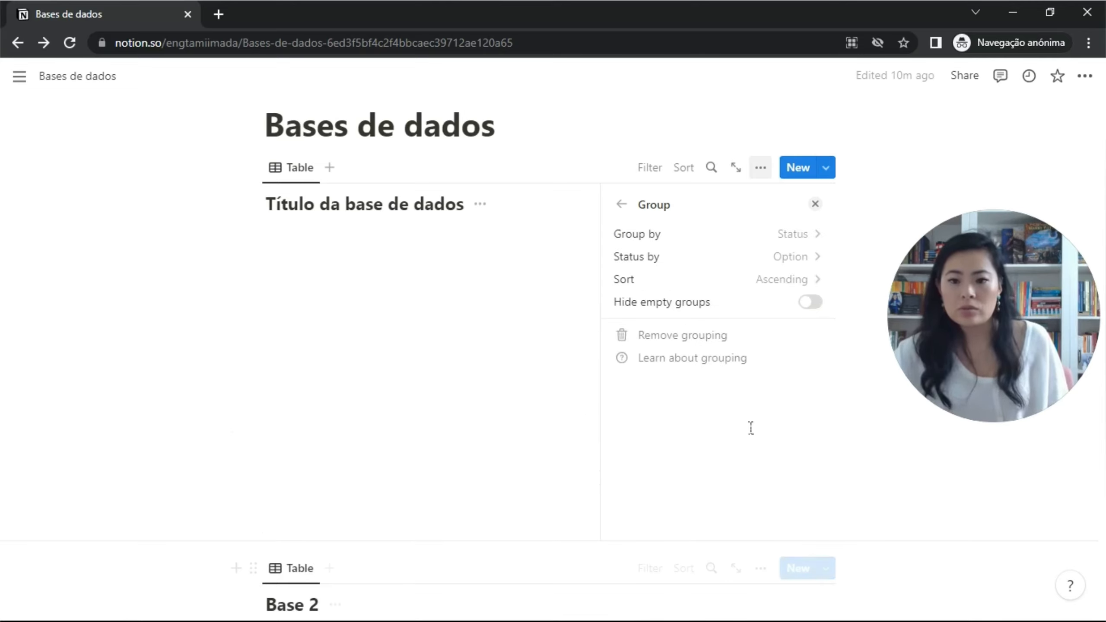
click(805, 262)
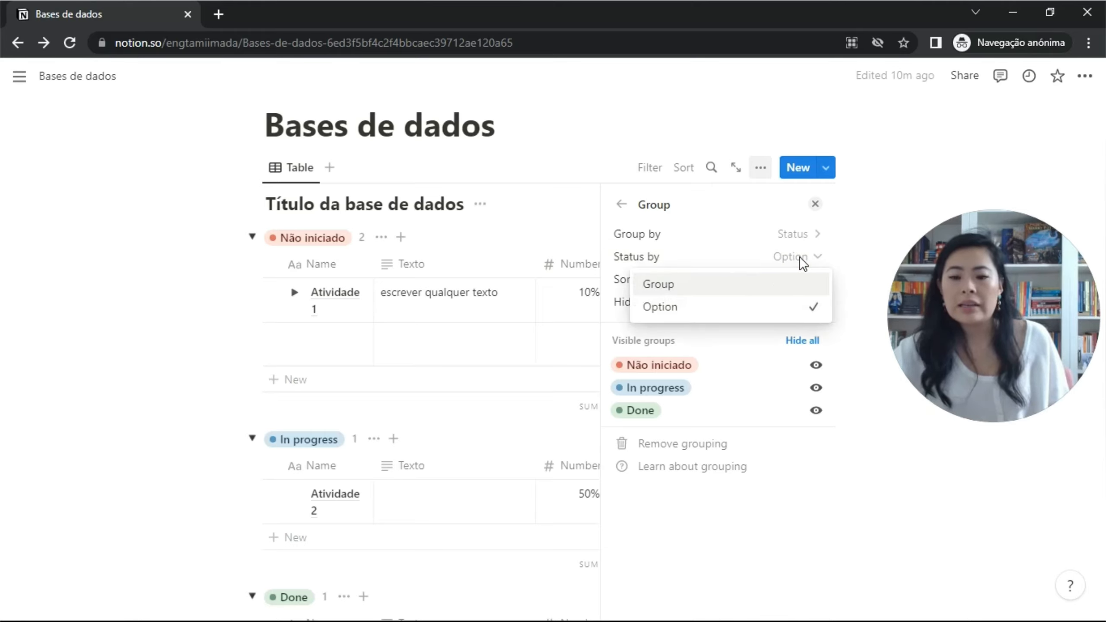
click(800, 256)
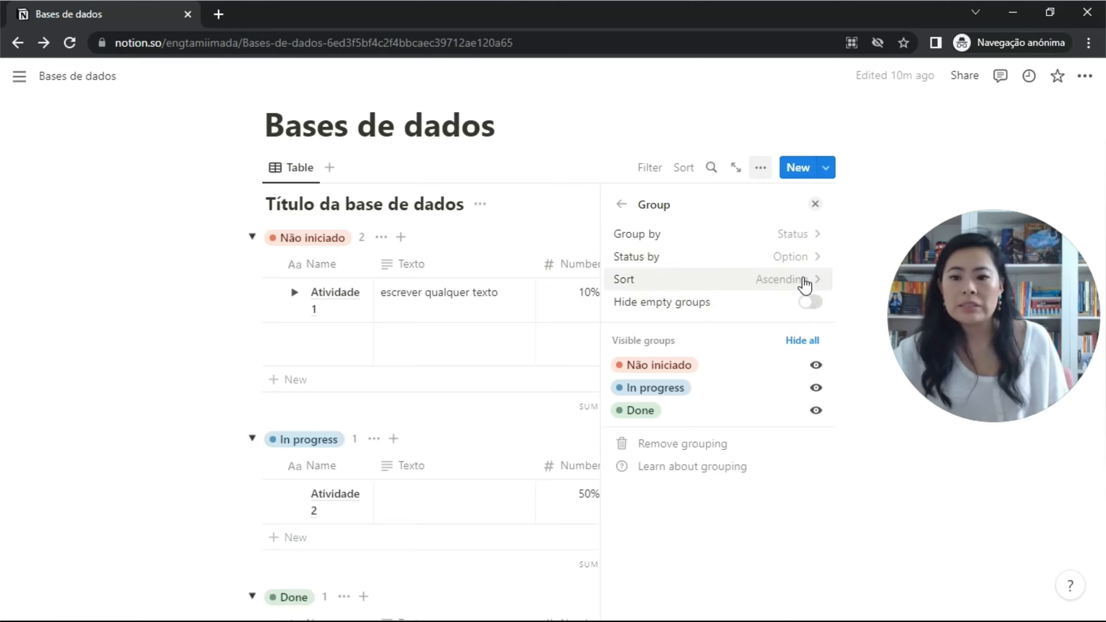
click(804, 283)
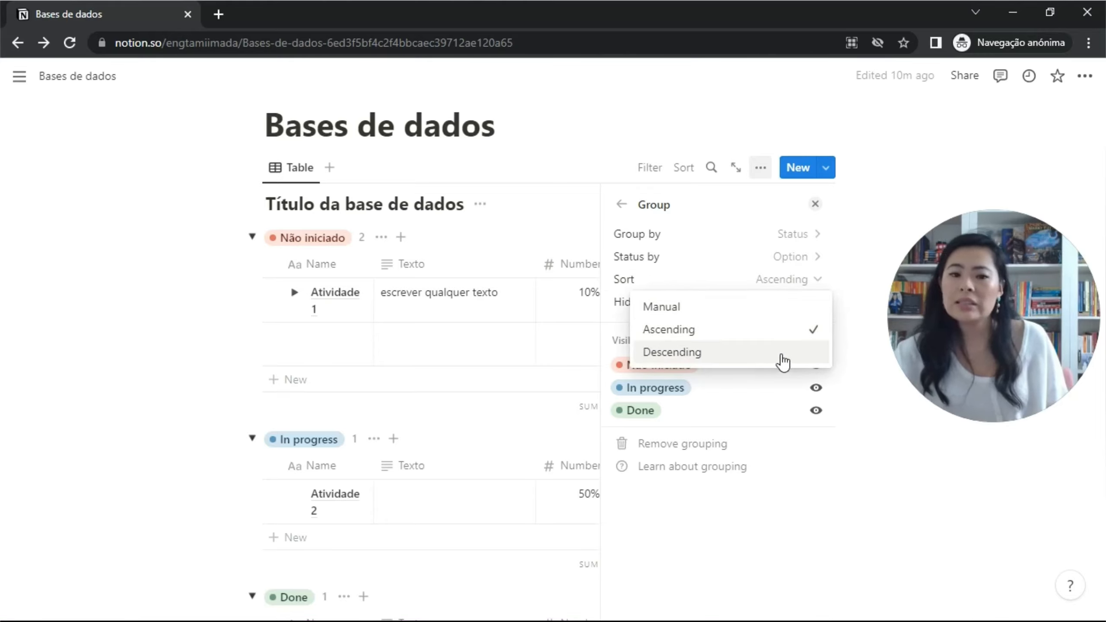
click(766, 280)
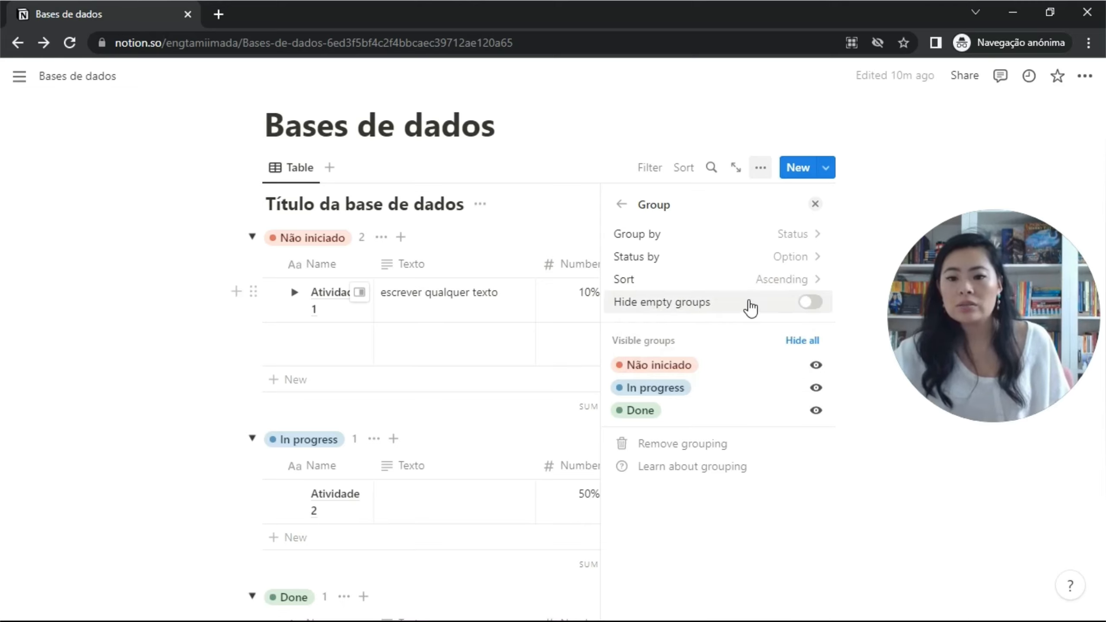
click(806, 235)
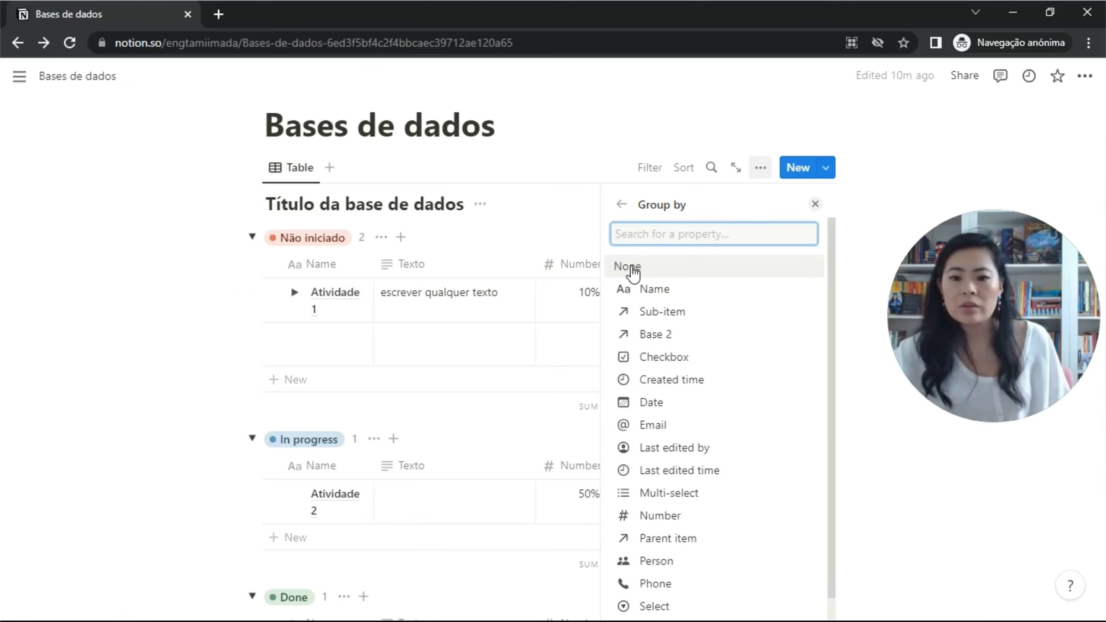
click(644, 279)
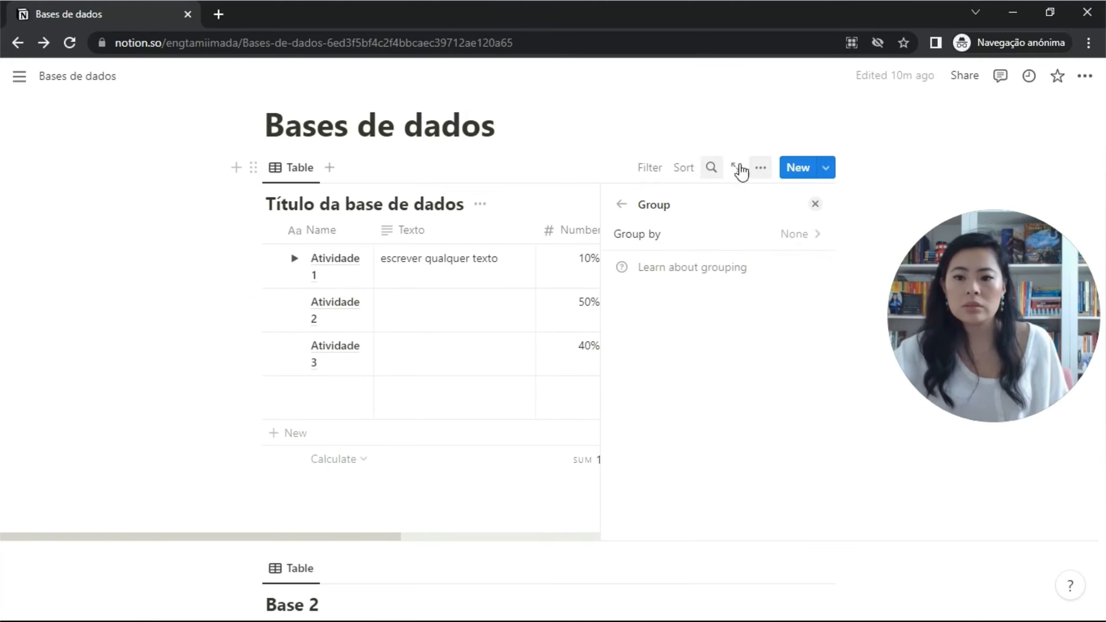
Close the view options and scroll across the Number, Status and Date columns and back.
click(773, 172)
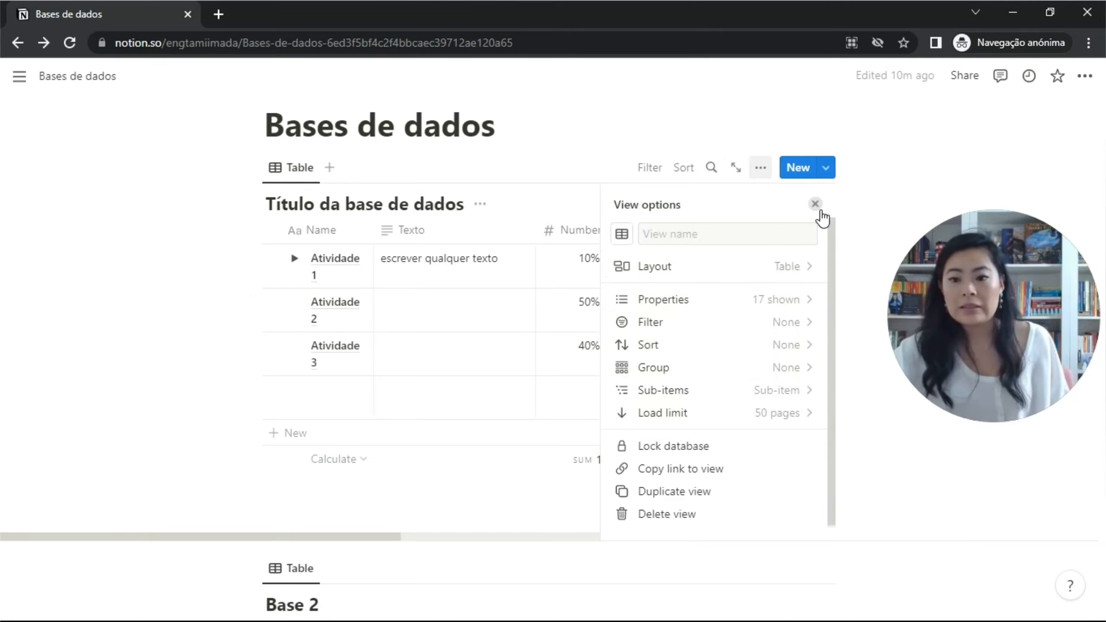
click(818, 208)
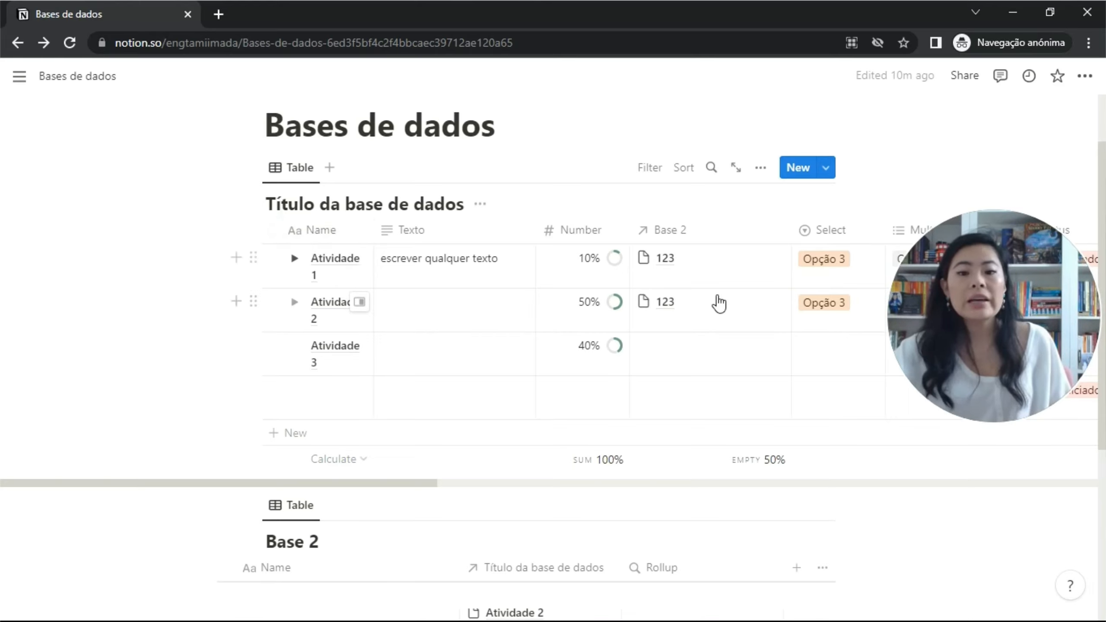
scroll(662, 339, right, 15)
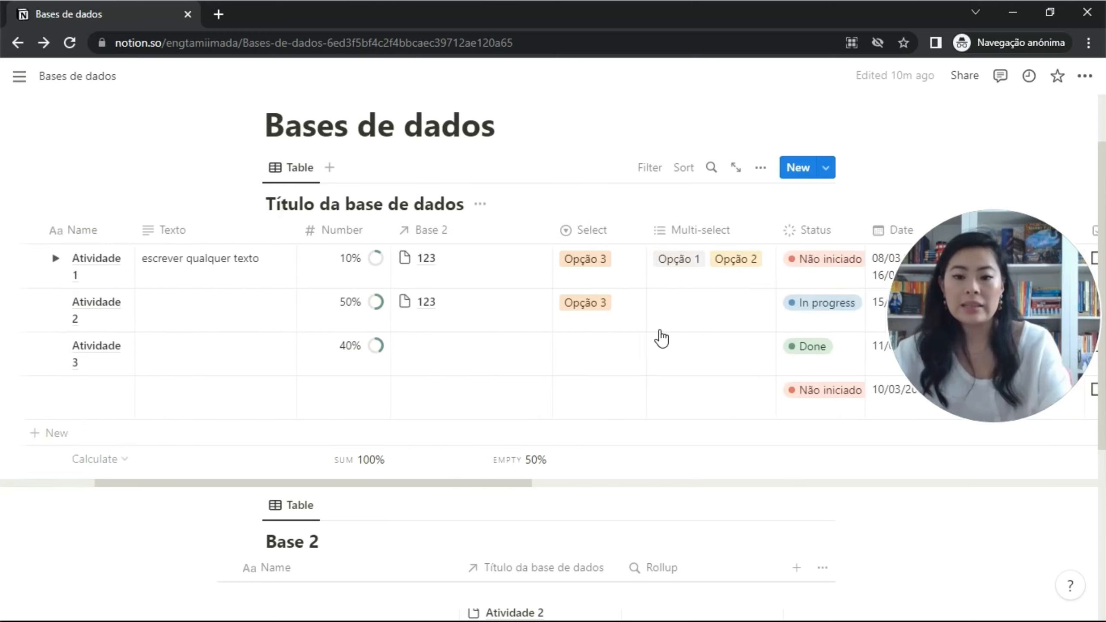
scroll(662, 338, right, 4)
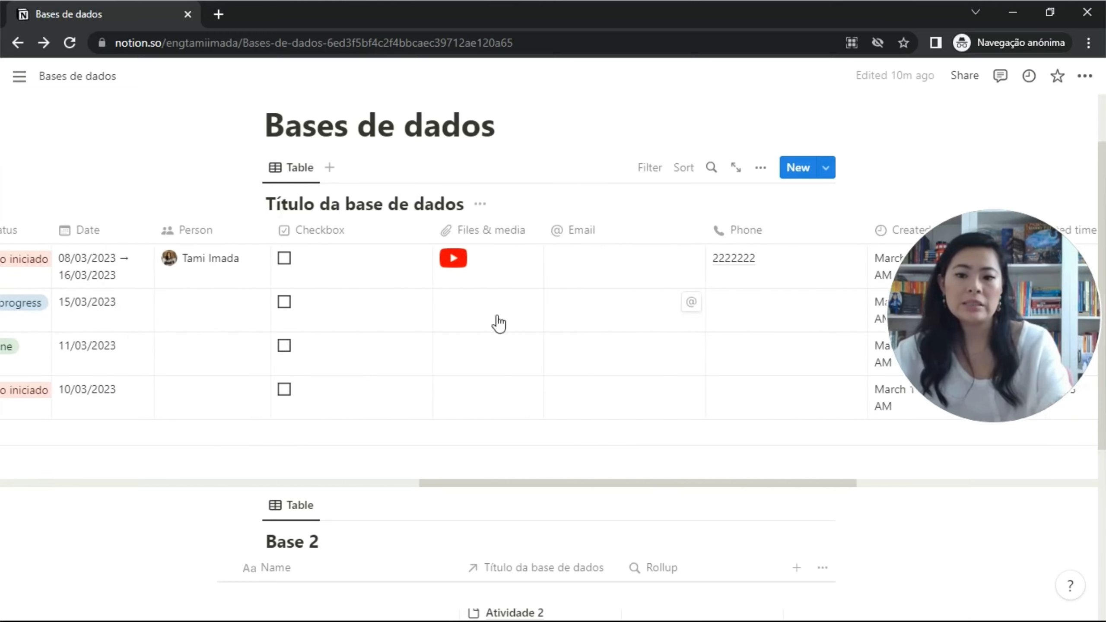
scroll(719, 339, left, 19)
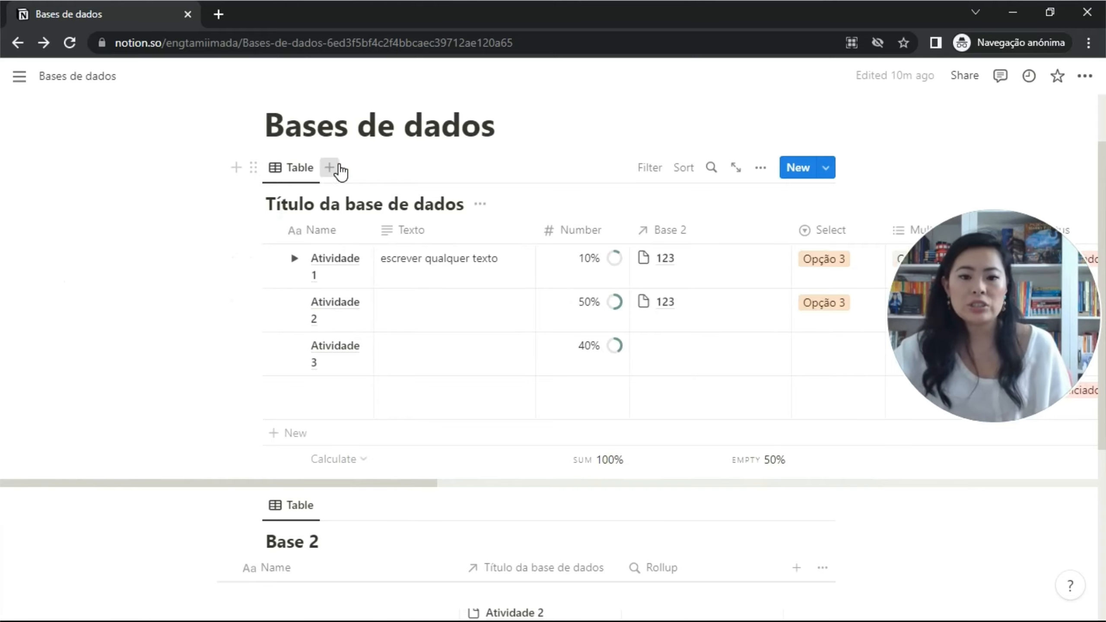
Add a new Table view with the database title hidden and vertical lines kept on.
click(331, 168)
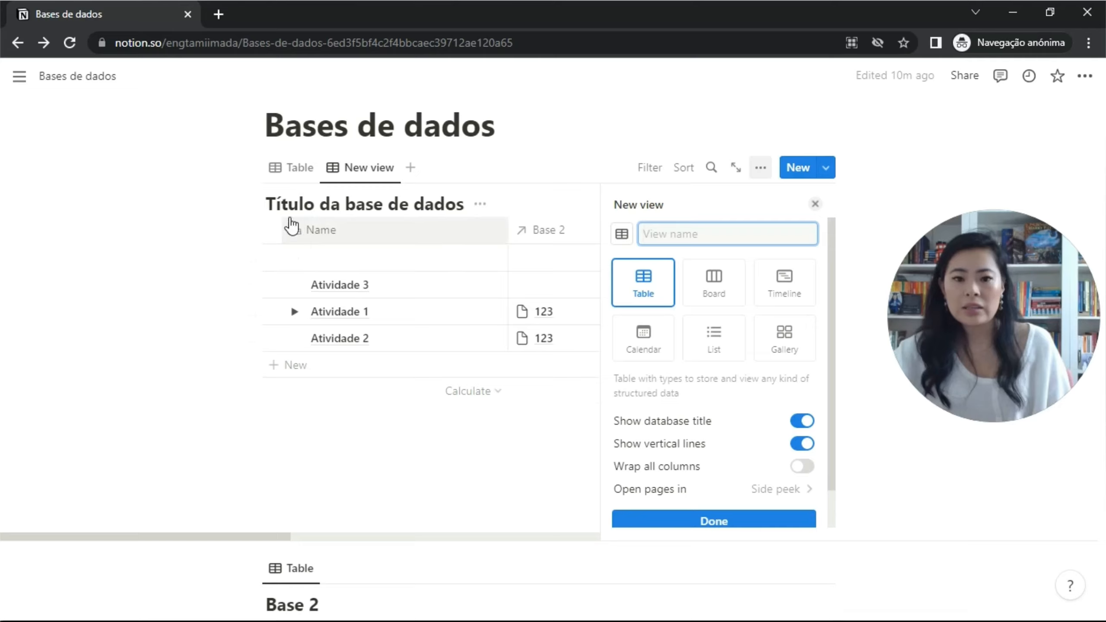
click(803, 421)
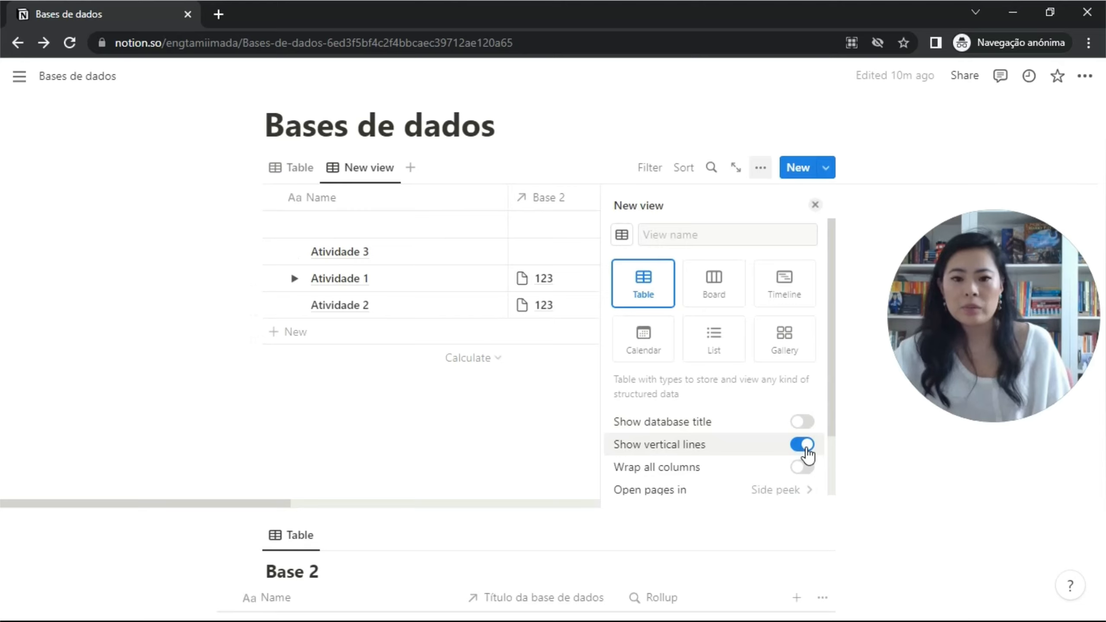
click(804, 445)
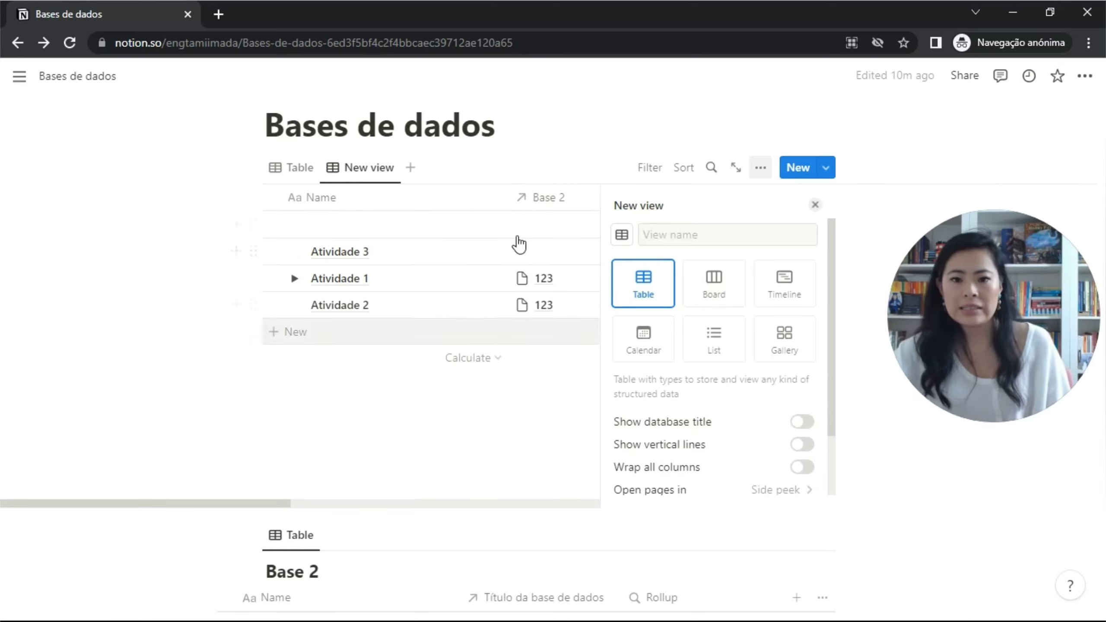
click(805, 446)
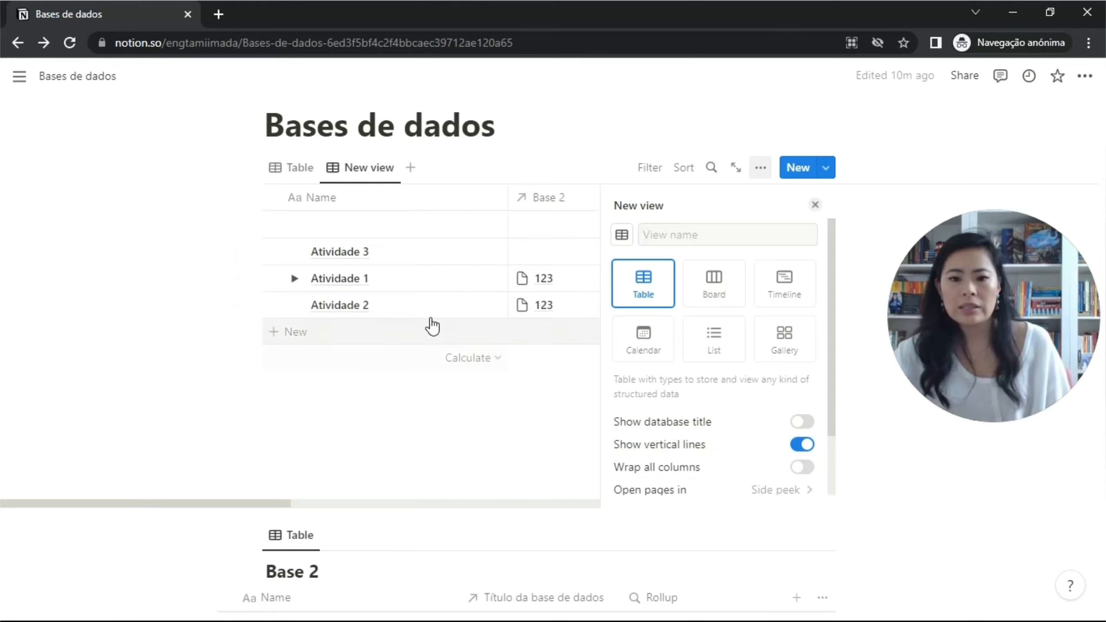
click(409, 234)
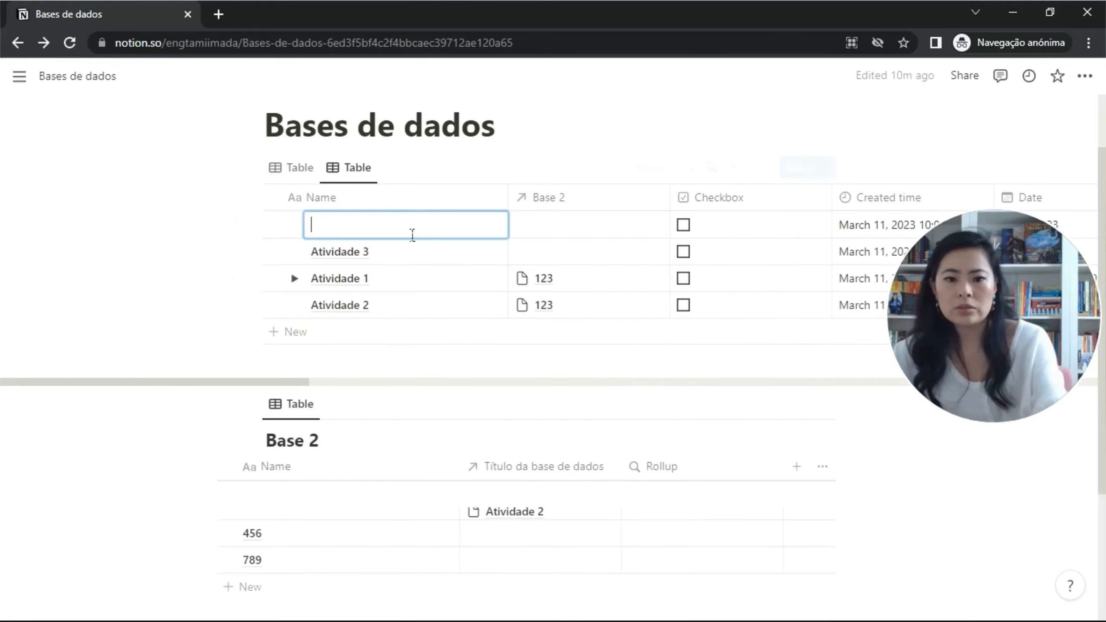
Type a long placeholder name into the empty top row and glance at the view settings.
text(vvvvvv gh)
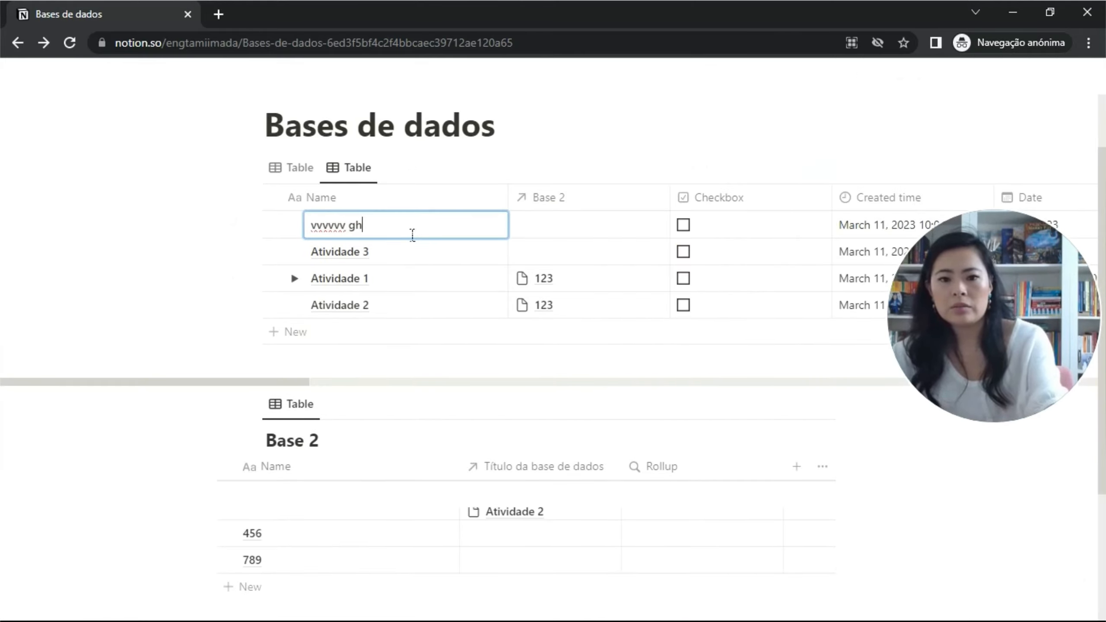
text(hjhjj h)
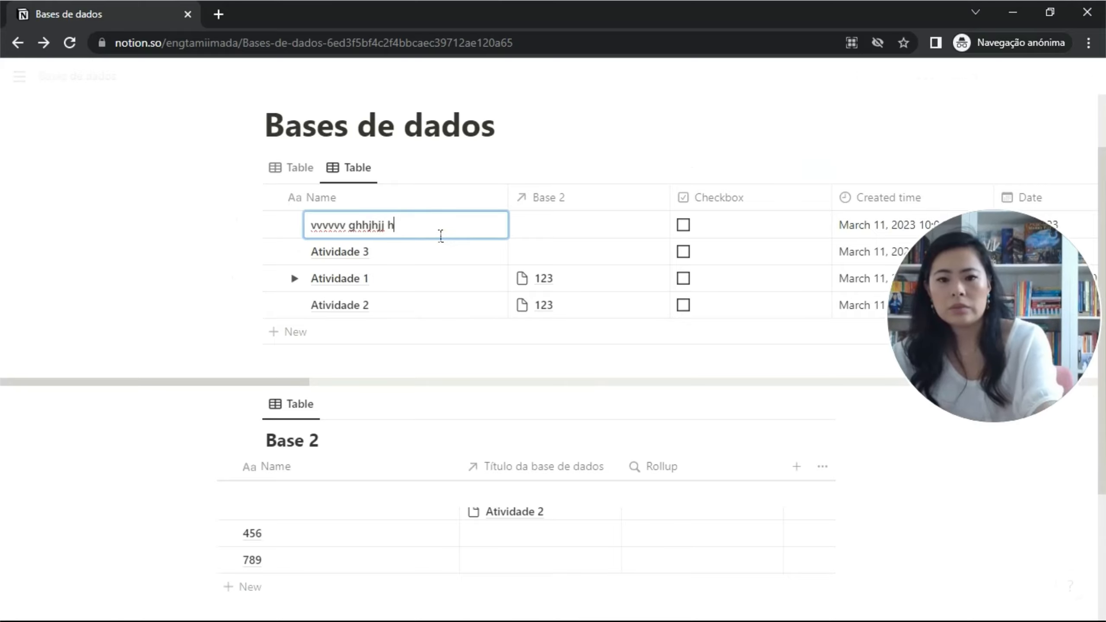
text(hhhhhhhhhhhhhhhhhhhhhhhhhhhhhhhhhh)
key(Escape)
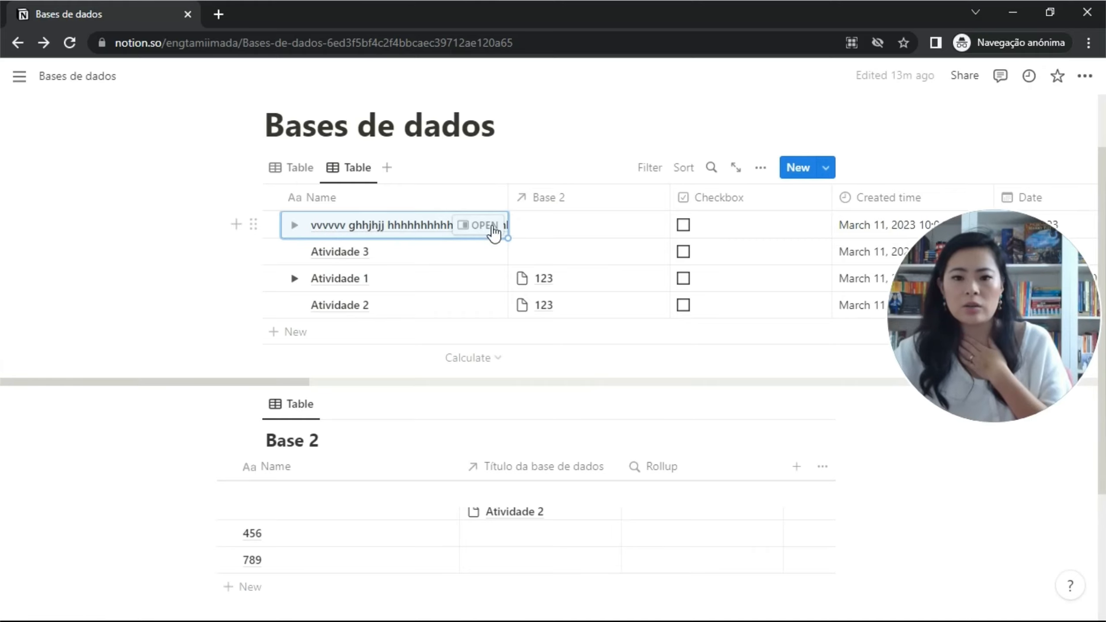
click(761, 169)
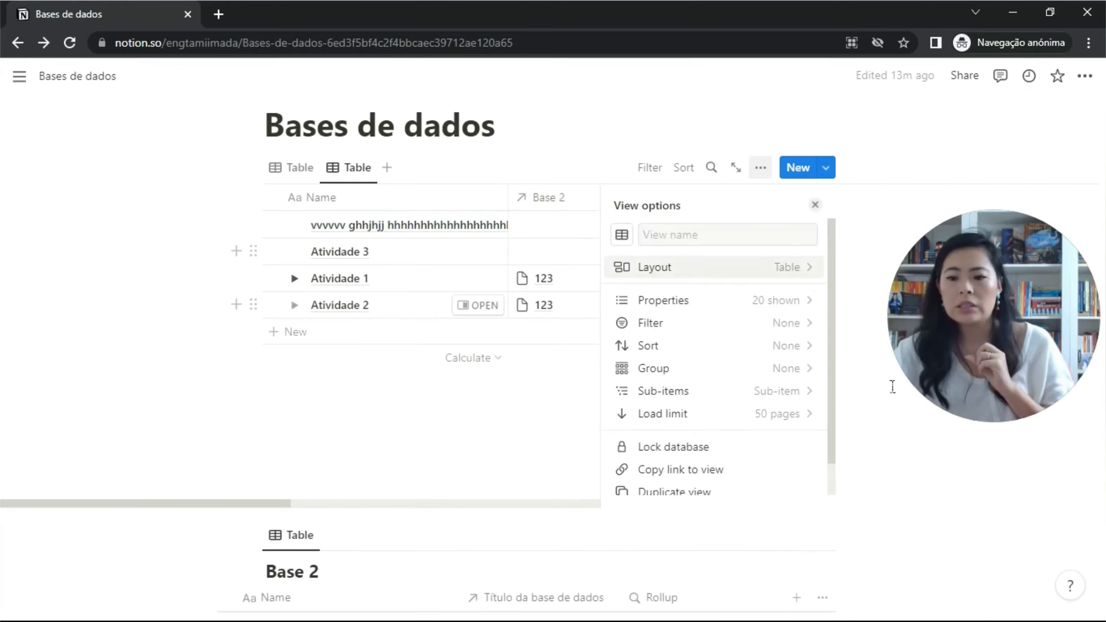
click(522, 195)
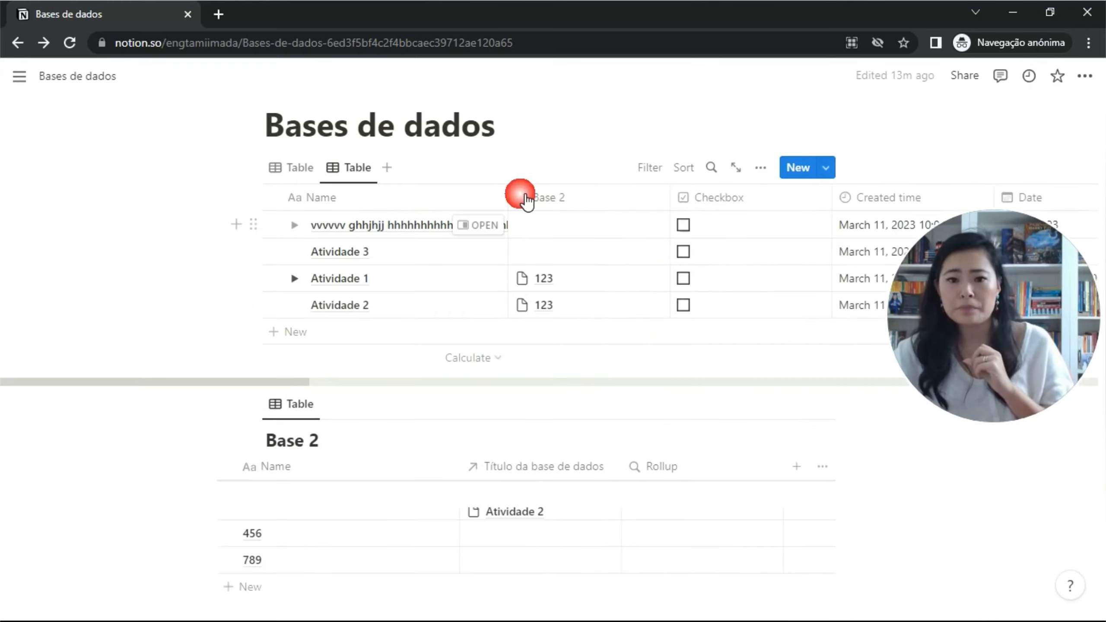
Turn on Wrap all columns in the layout, leaving Open pages in as Side peek.
click(346, 168)
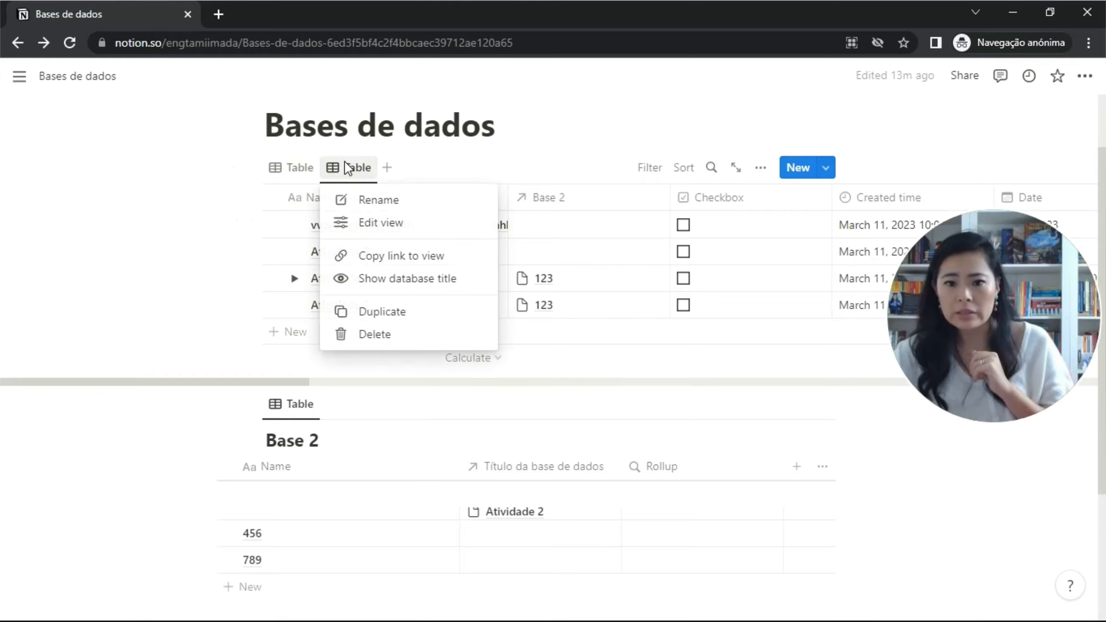
click(368, 228)
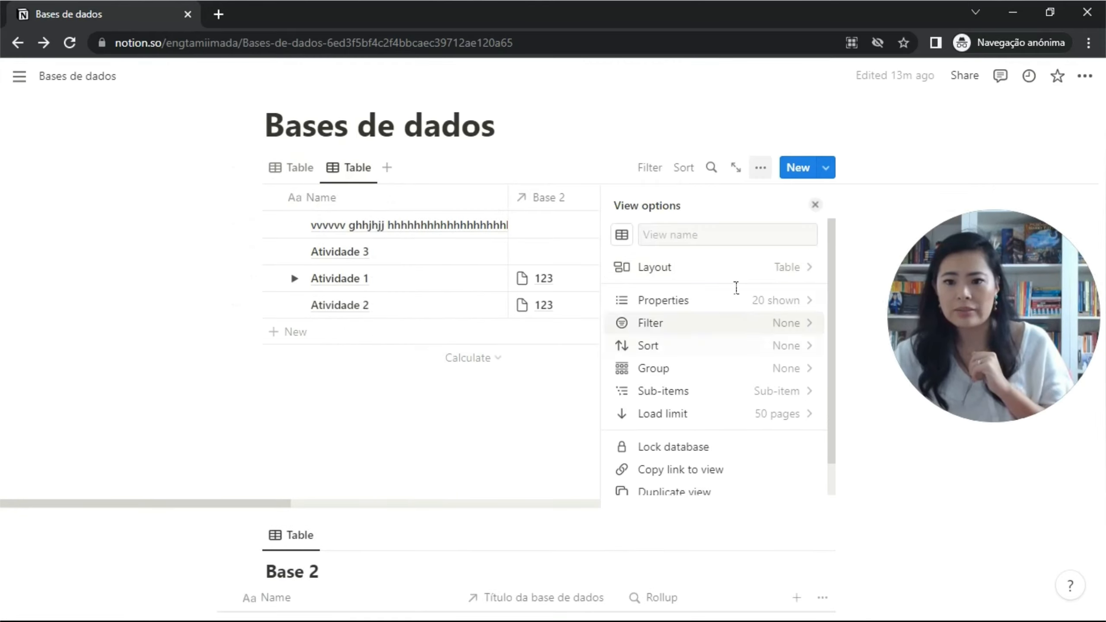
click(792, 269)
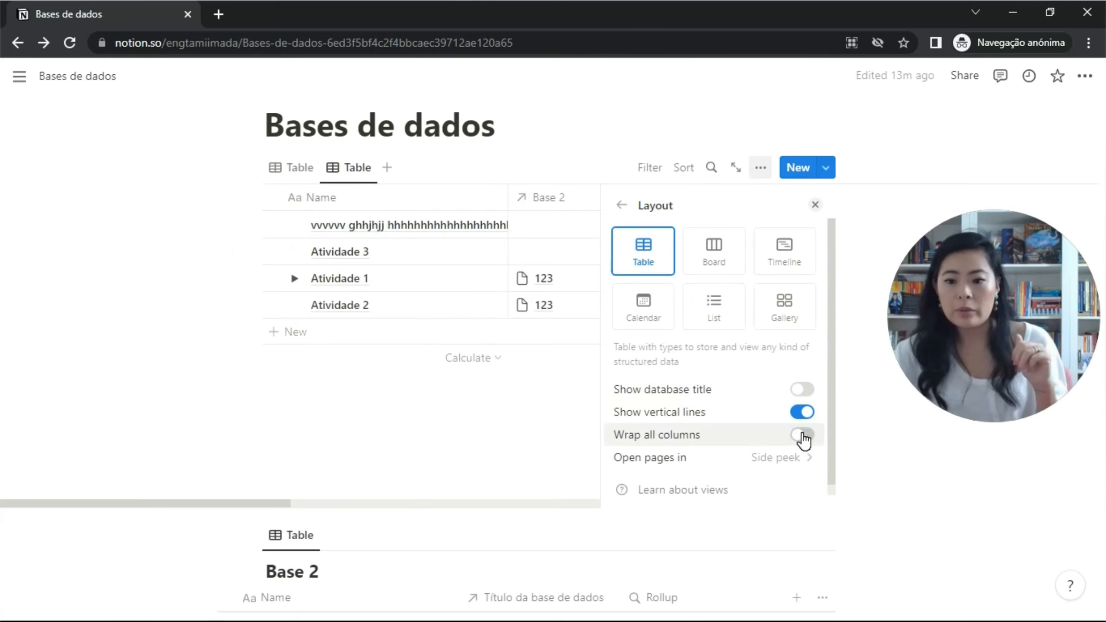
click(802, 435)
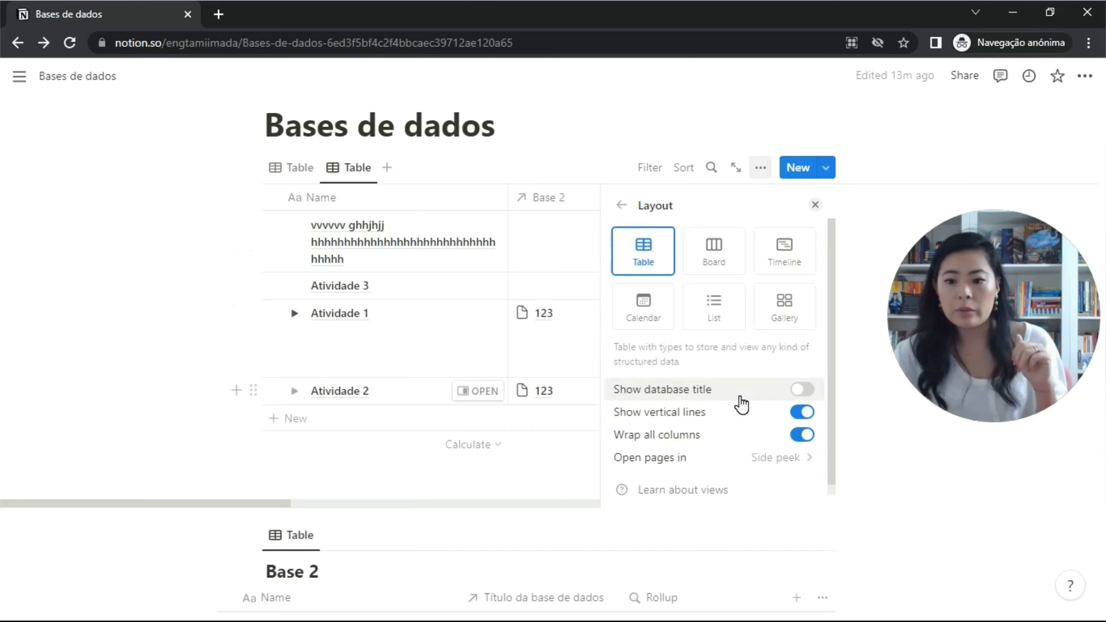
scroll(723, 425, down, 1)
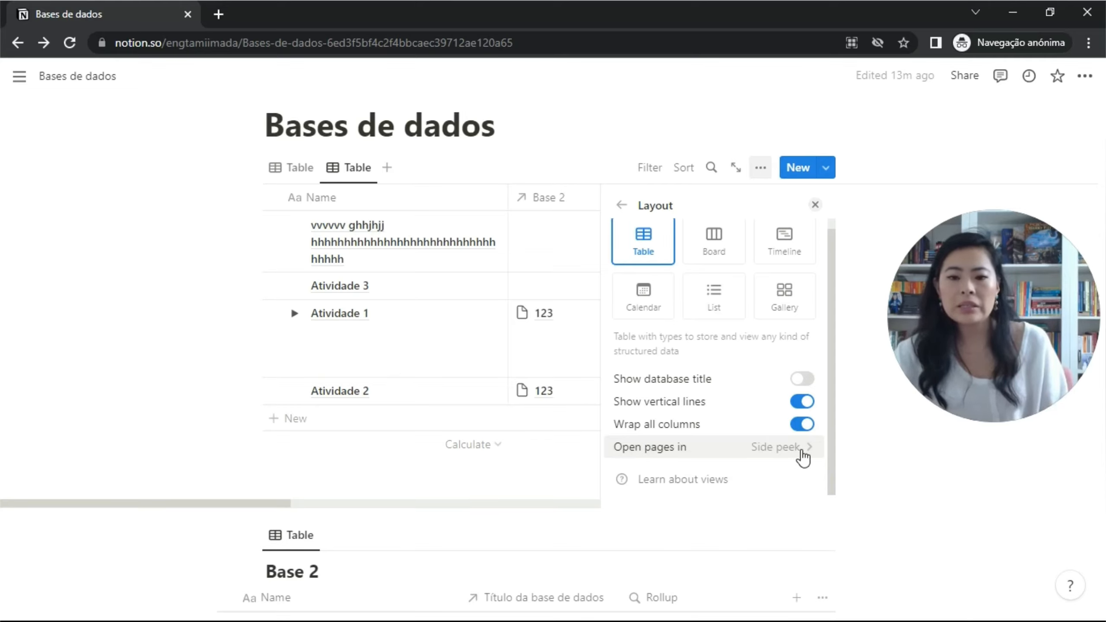
click(804, 449)
click(804, 449)
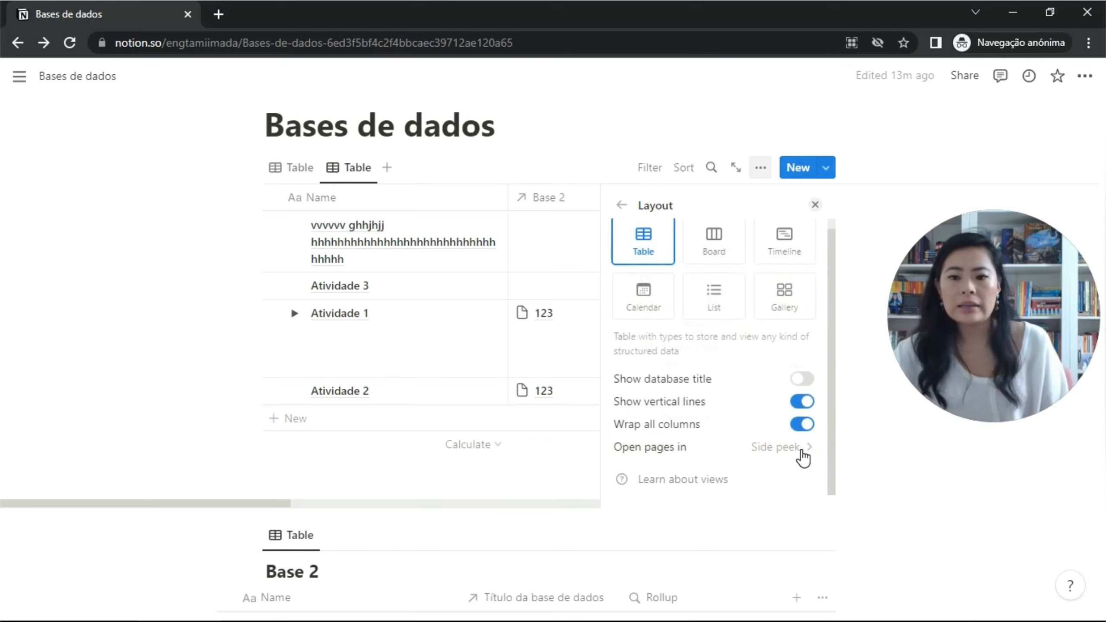
click(450, 261)
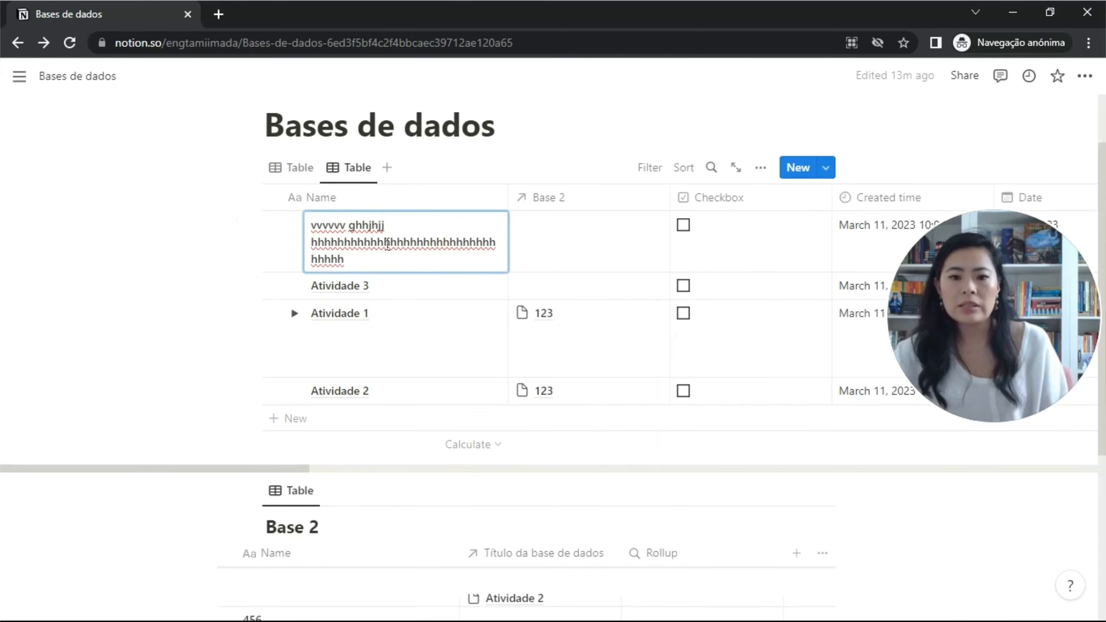
Open the first record in side peek, expand it to full page, then return and close it.
click(427, 297)
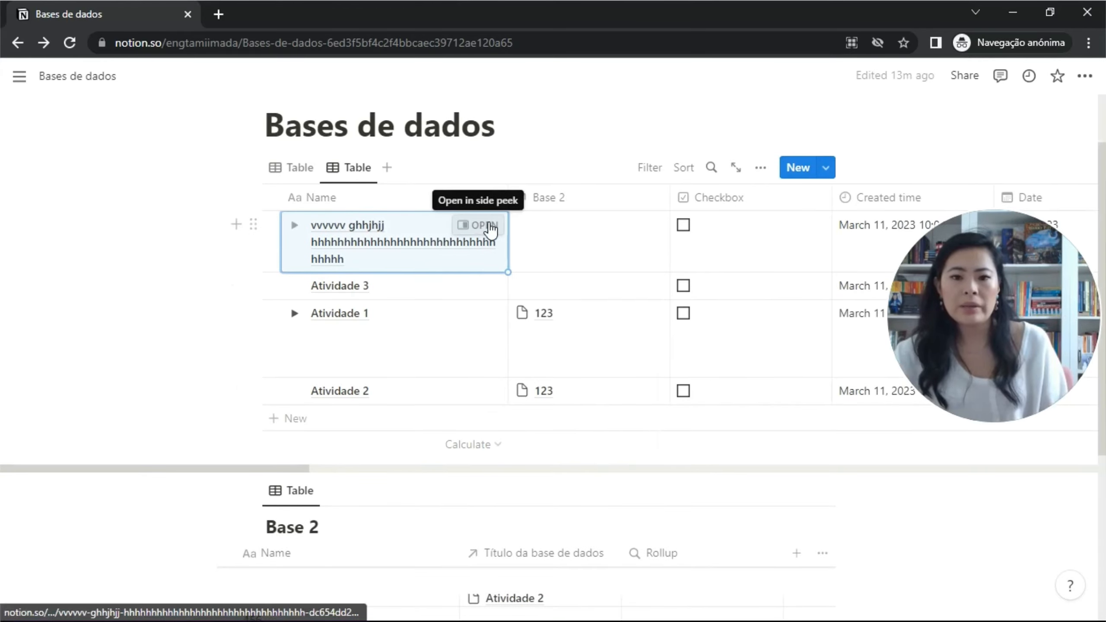
click(483, 225)
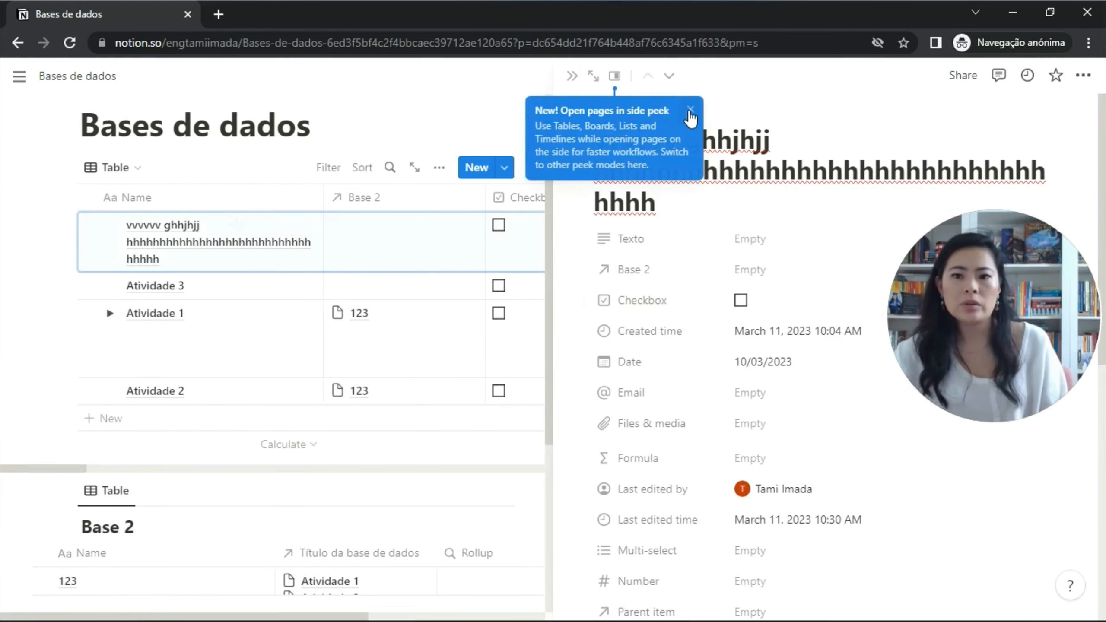
click(684, 110)
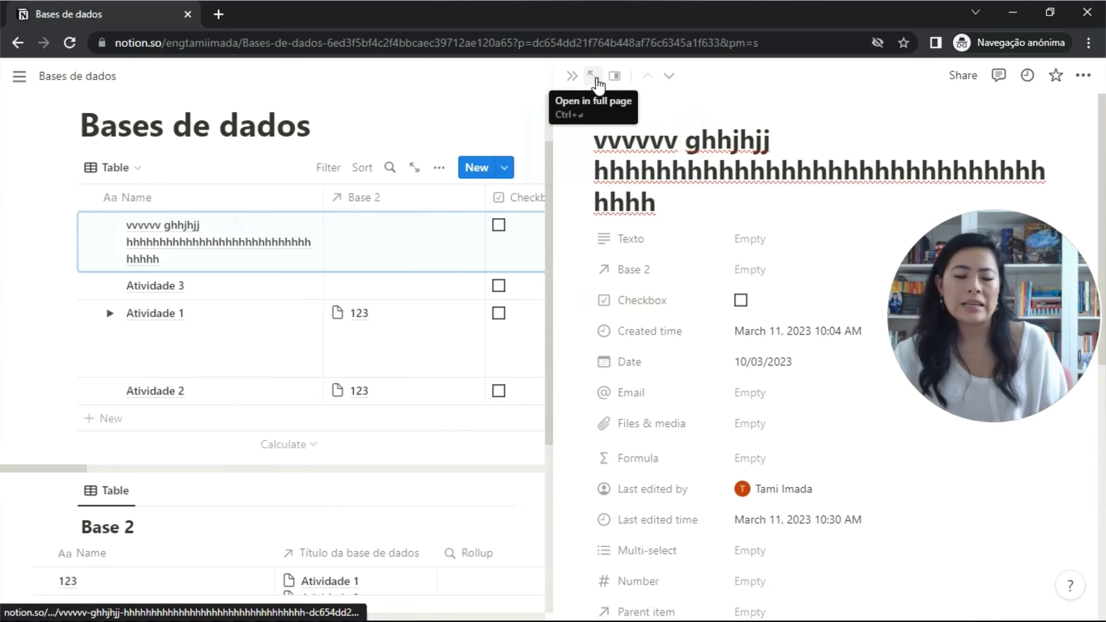
click(594, 76)
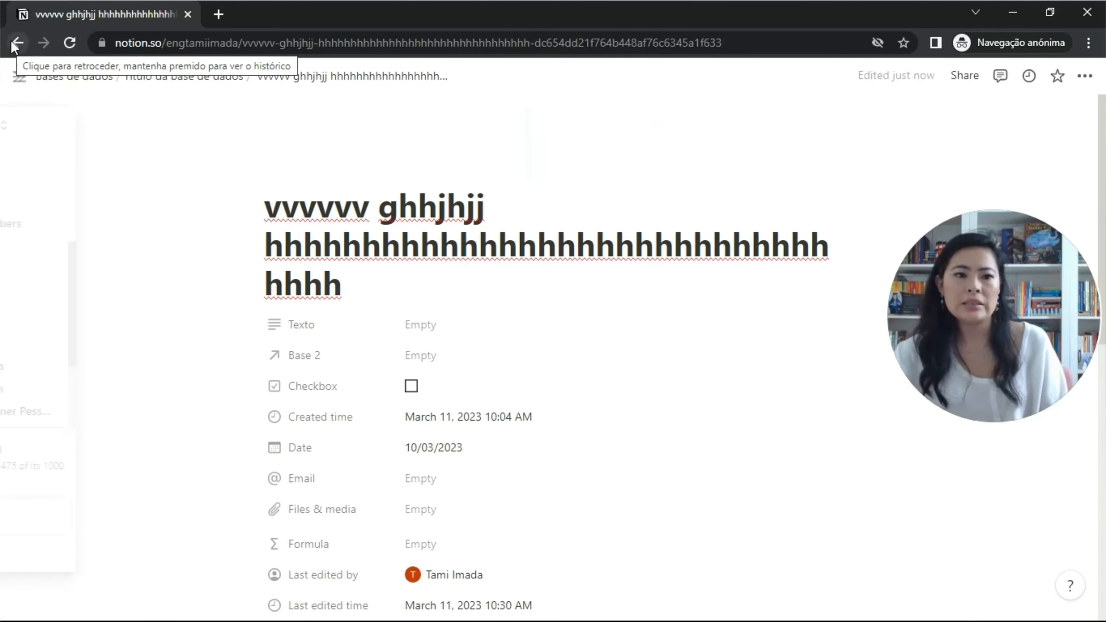
click(12, 44)
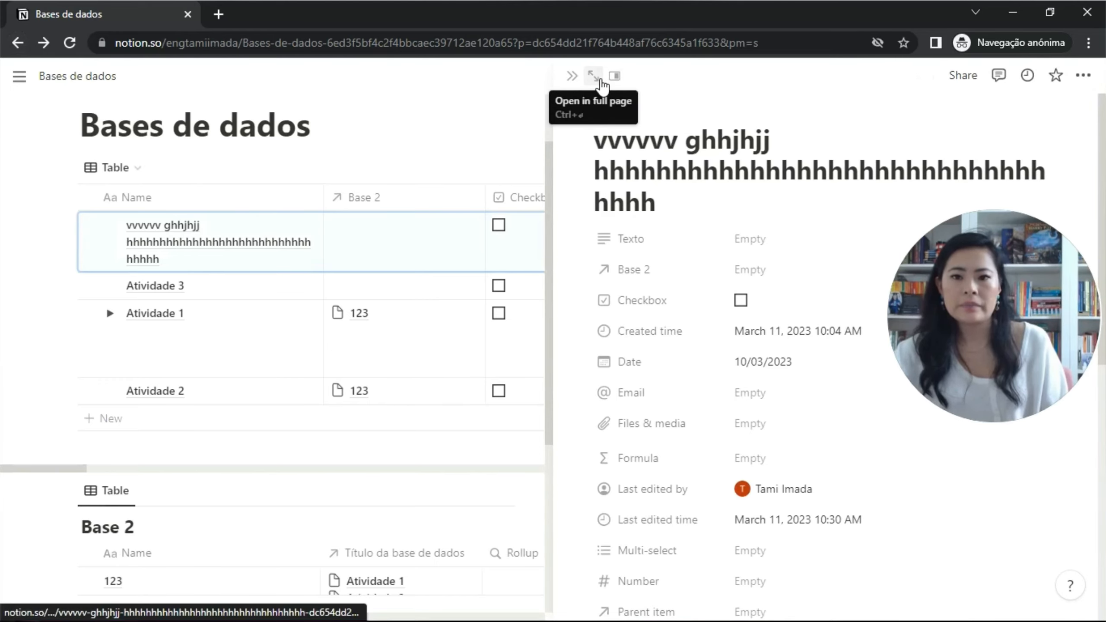
click(576, 79)
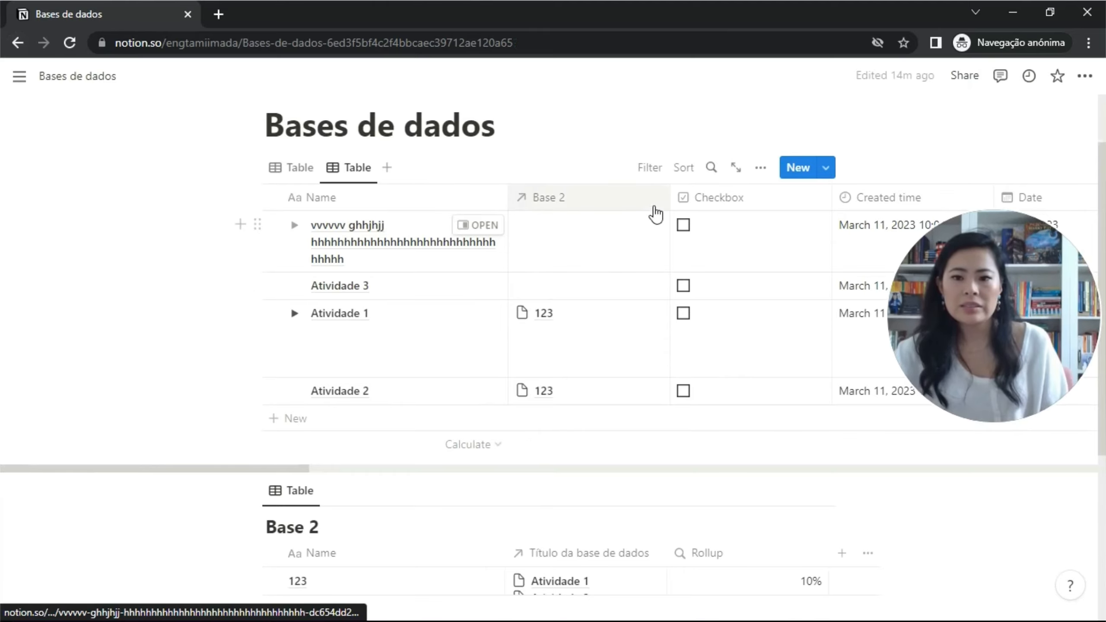
Set pages to open in Center peek and test it on the first record.
click(760, 174)
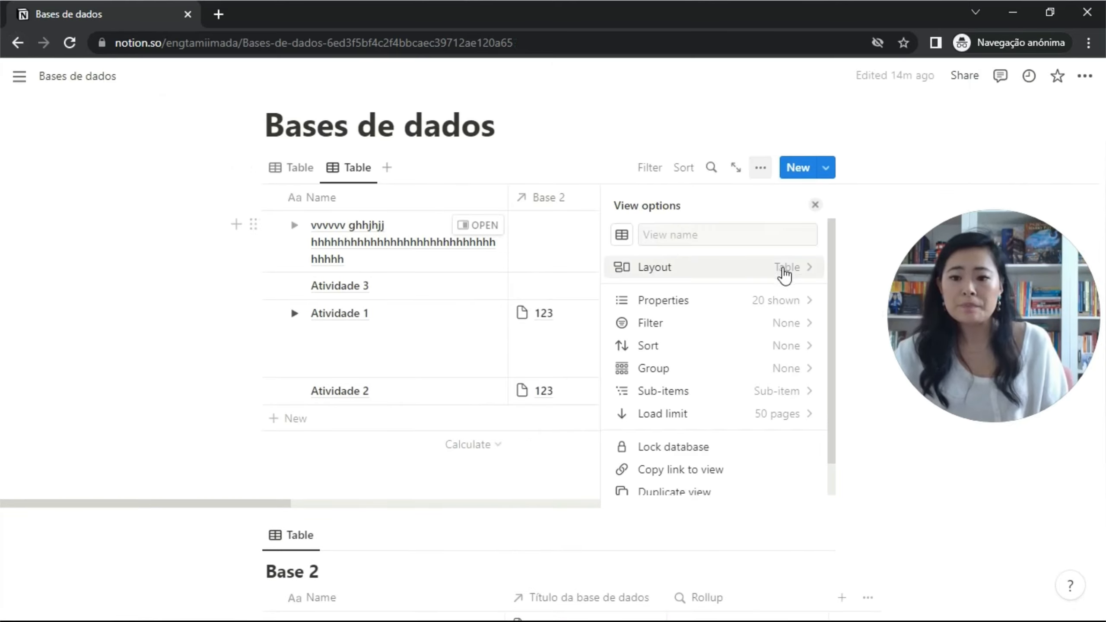
click(781, 267)
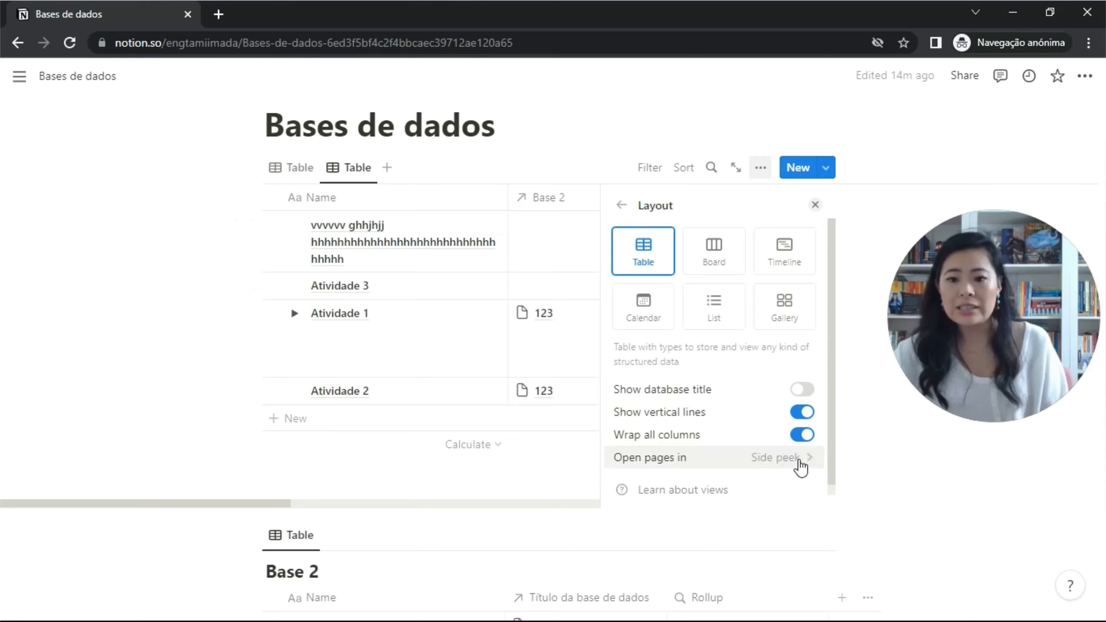
click(792, 464)
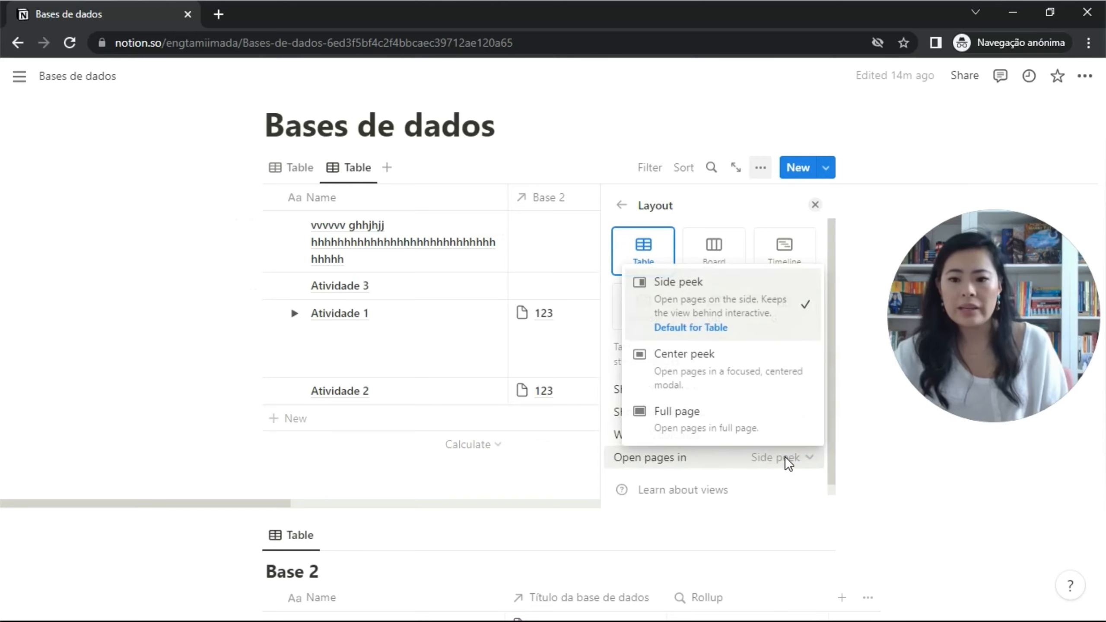
click(748, 374)
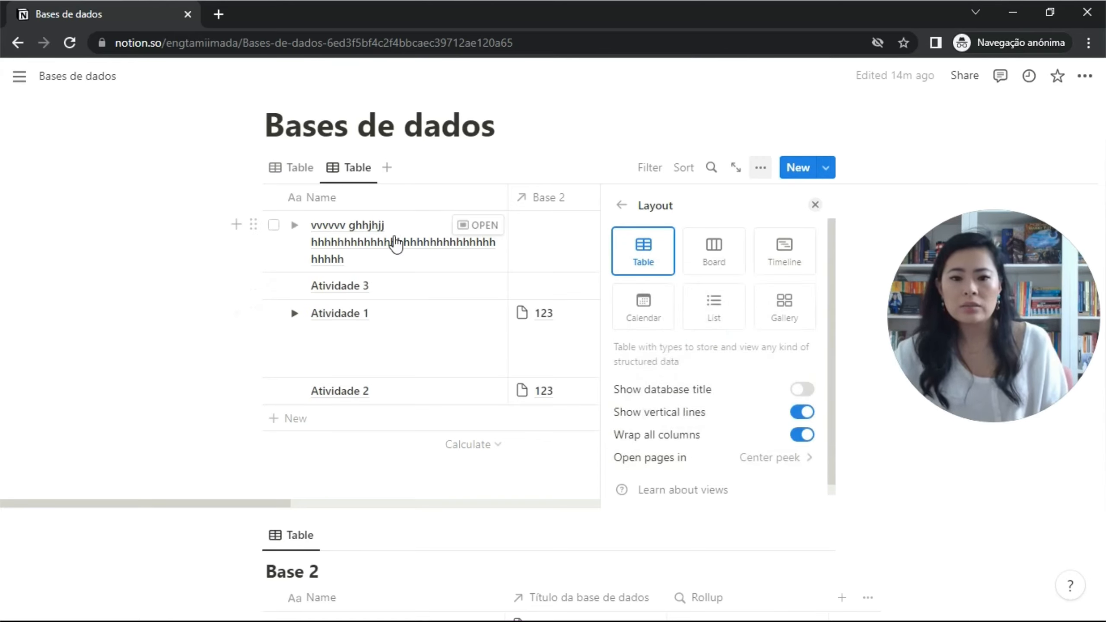
click(479, 226)
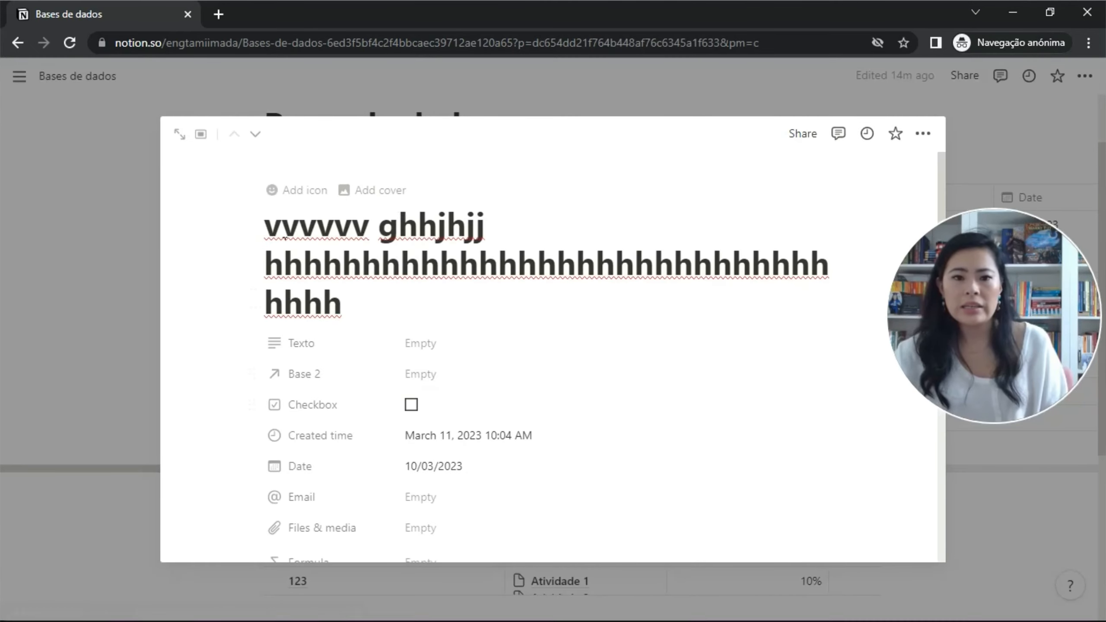
click(351, 100)
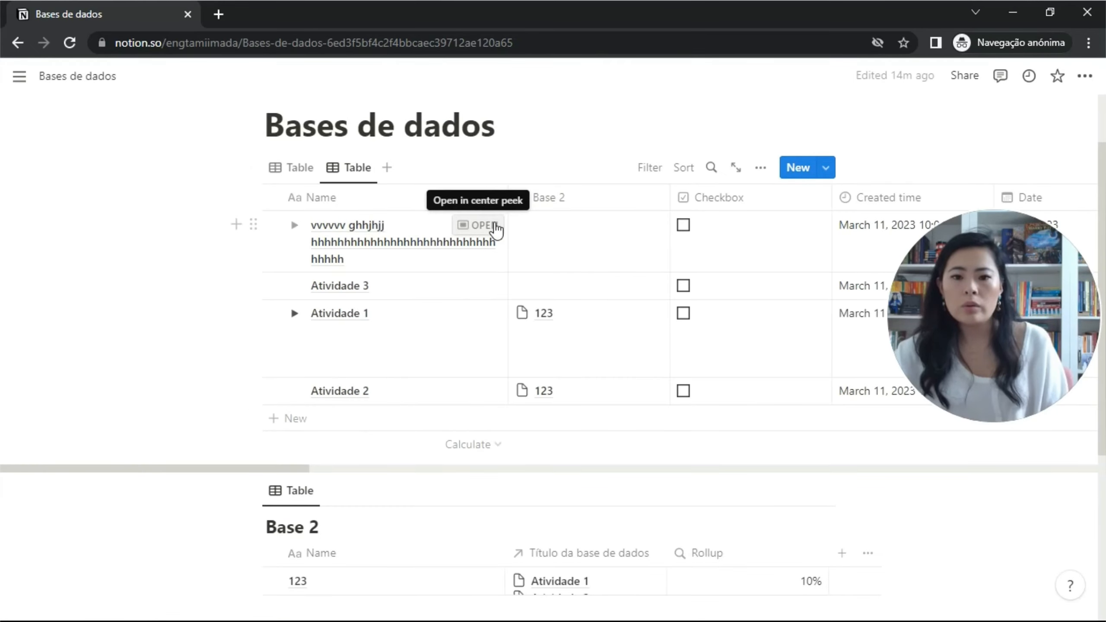
Set Open pages in back to Side peek.
click(760, 168)
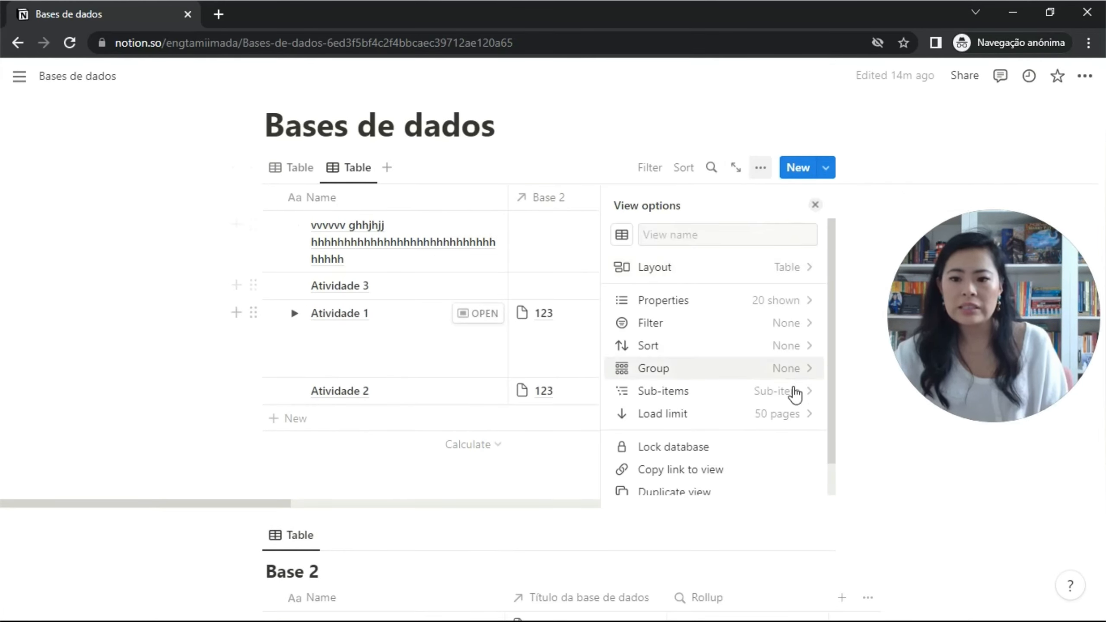
click(801, 267)
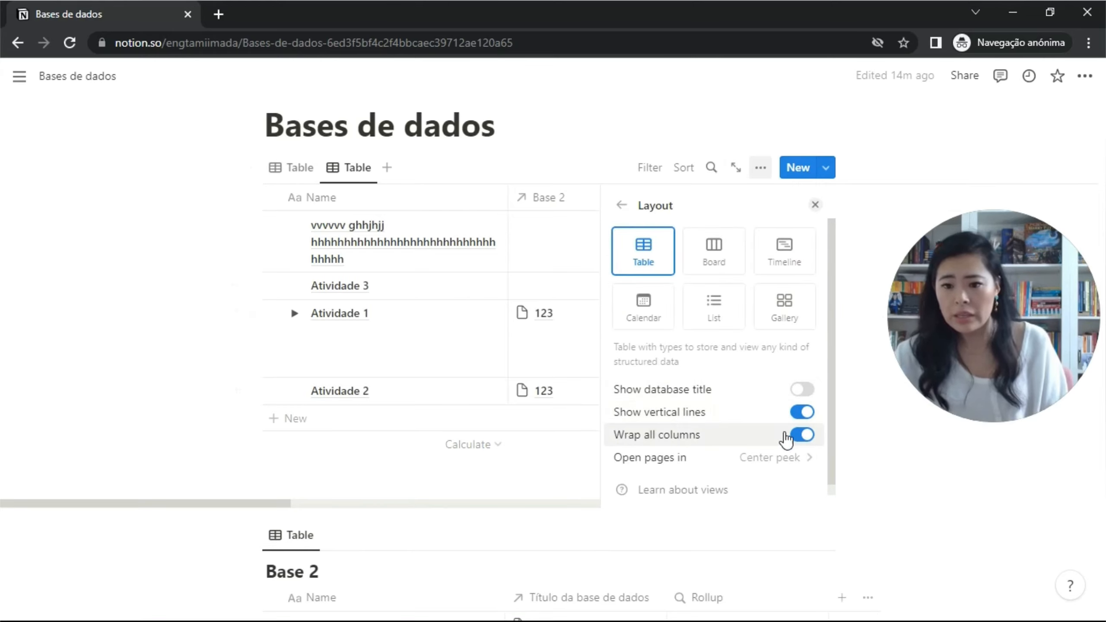
click(795, 461)
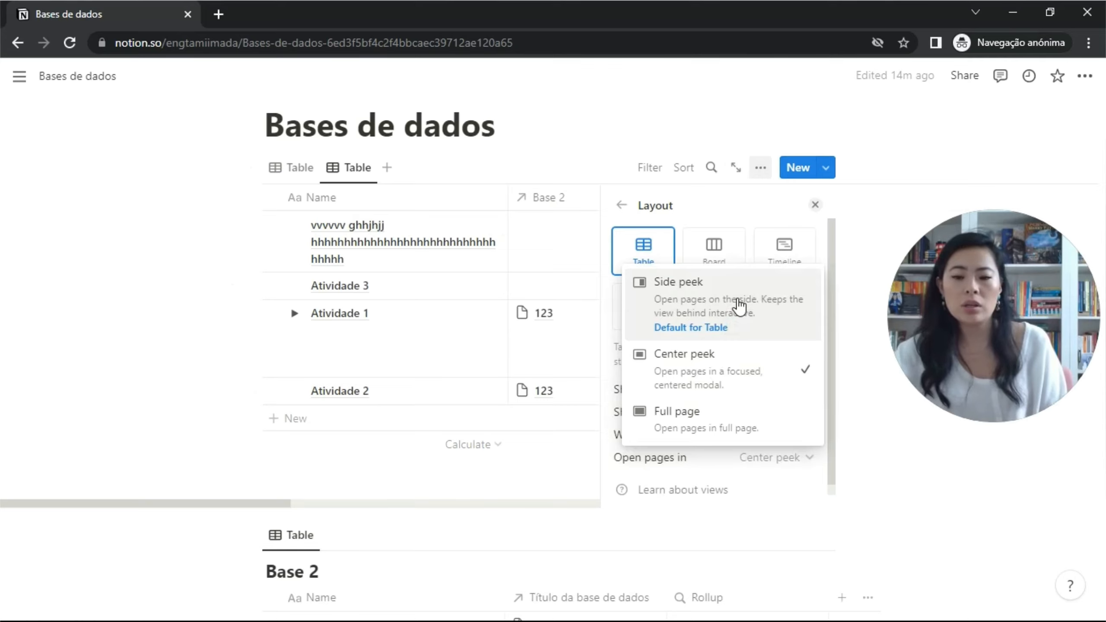
click(739, 305)
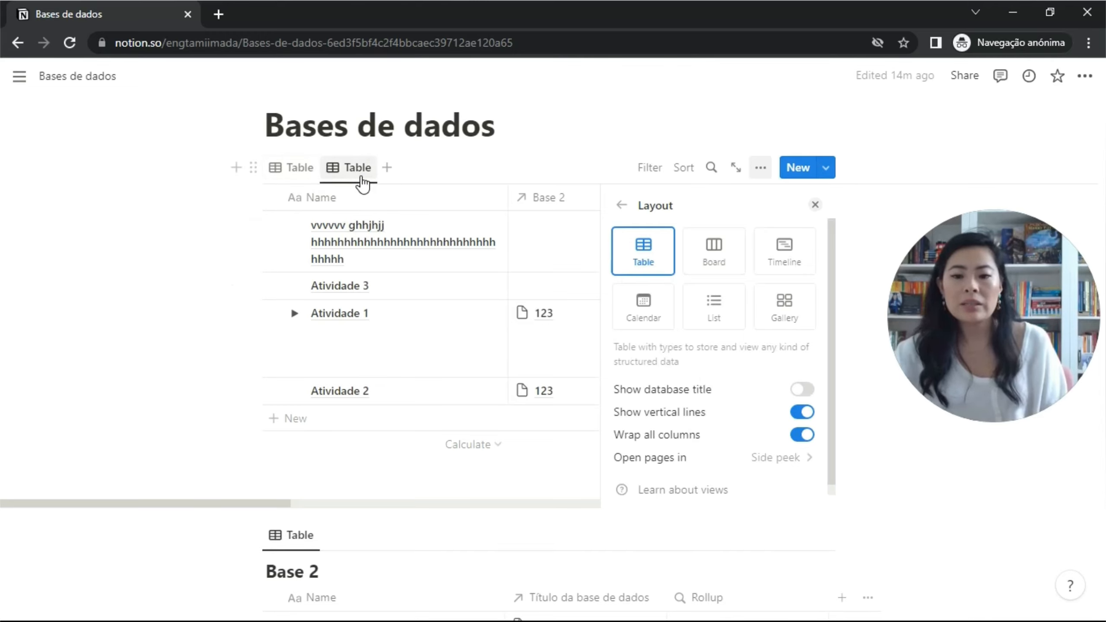
Turn the view into a Board and review the card preview choices.
click(728, 264)
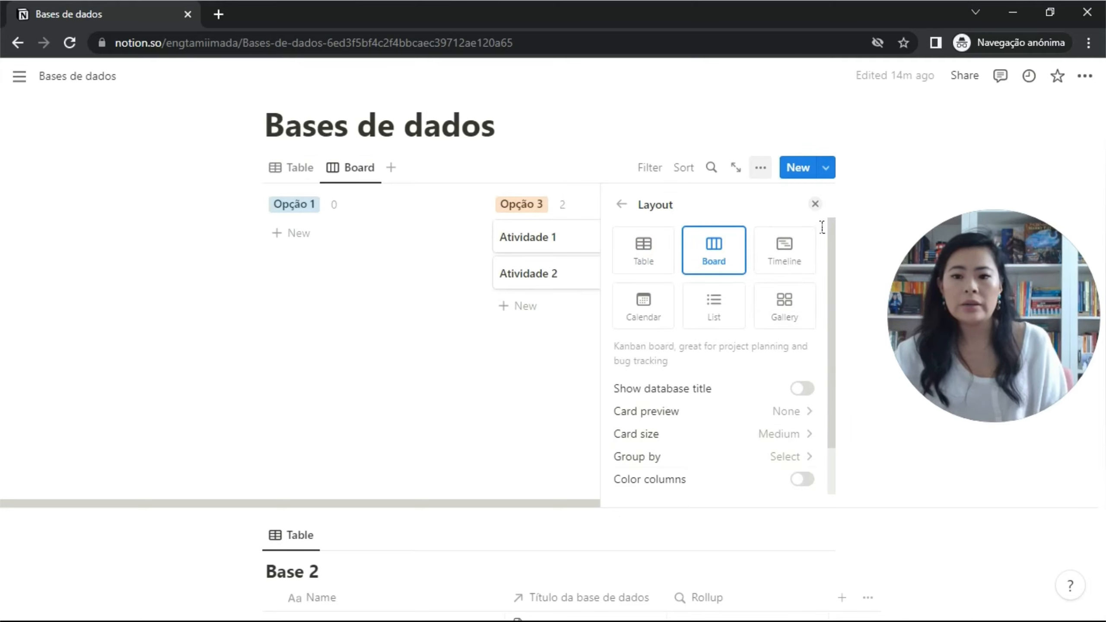
click(792, 414)
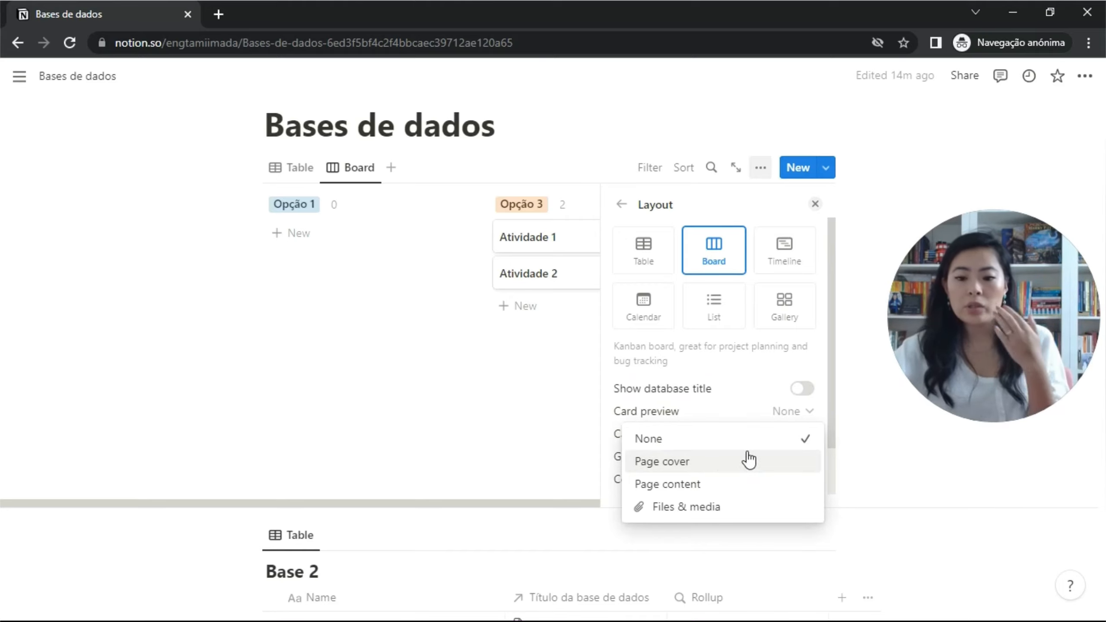
click(380, 329)
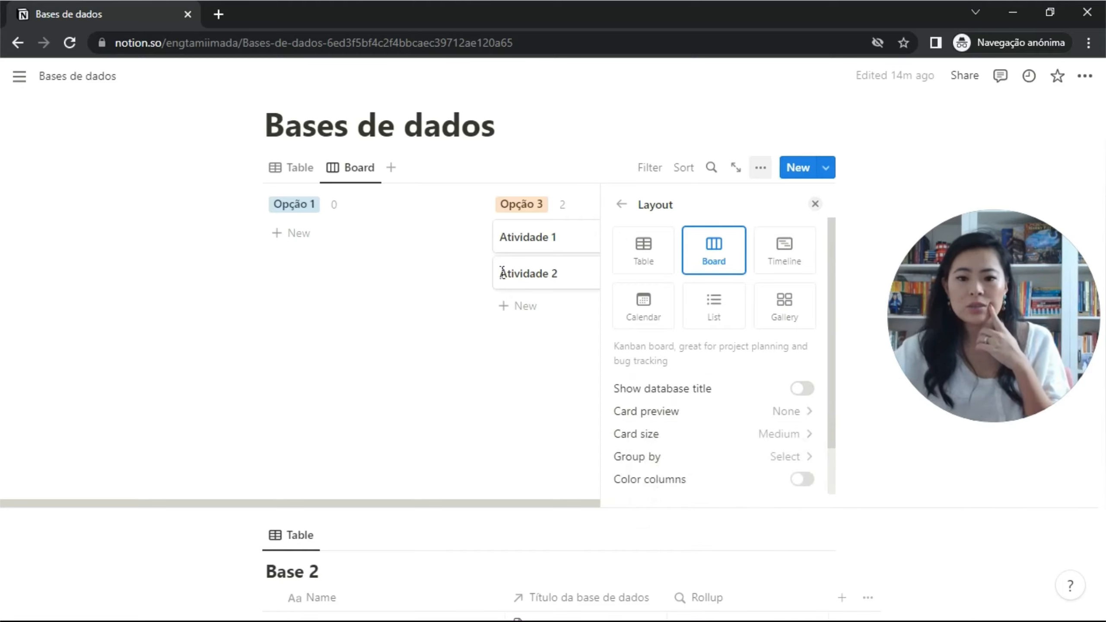
Add cover images to the Atividade 1 and Atividade 2 pages.
click(568, 249)
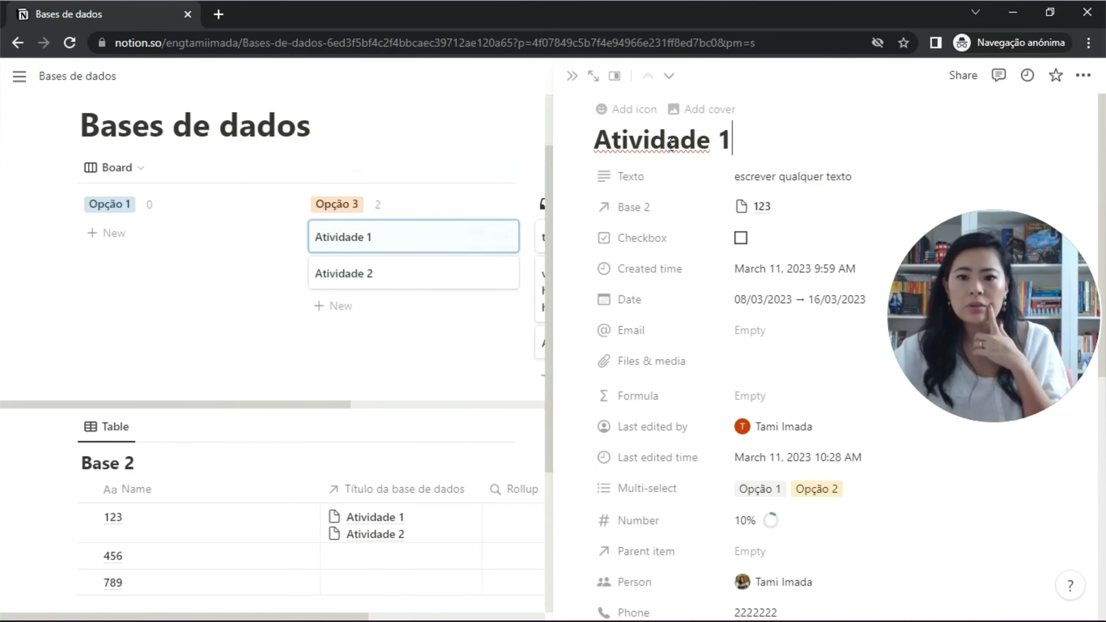
click(703, 115)
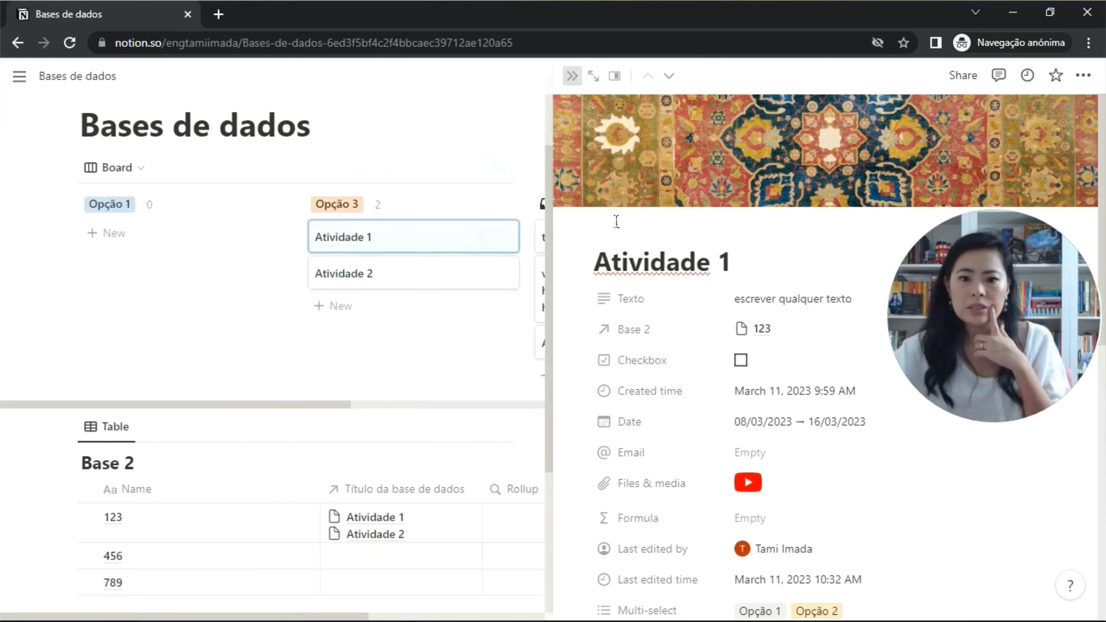
key(Escape)
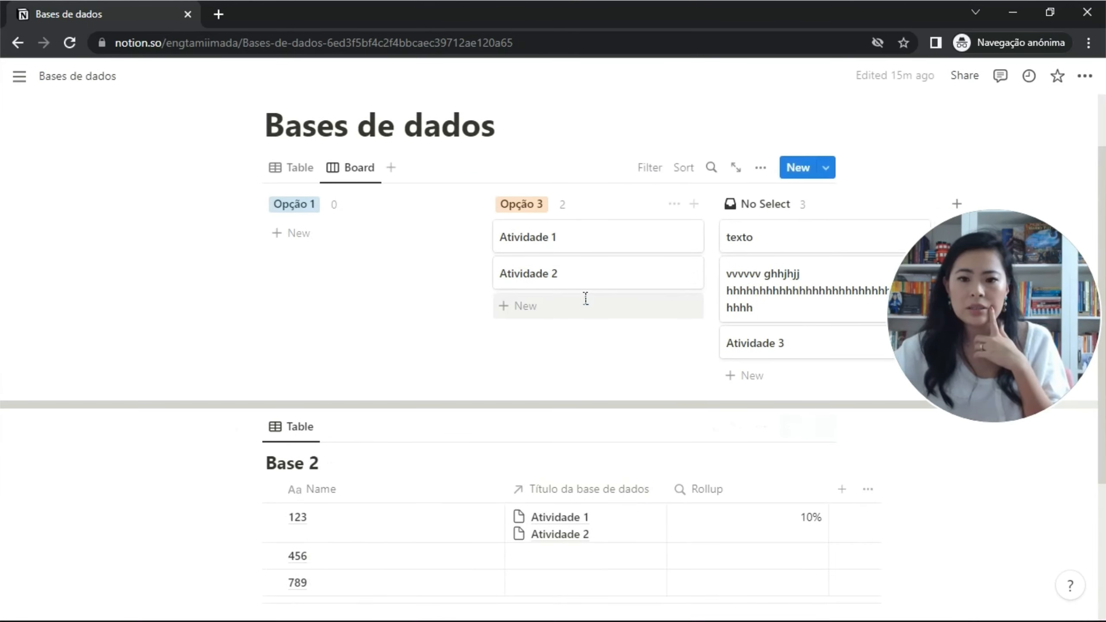
click(588, 277)
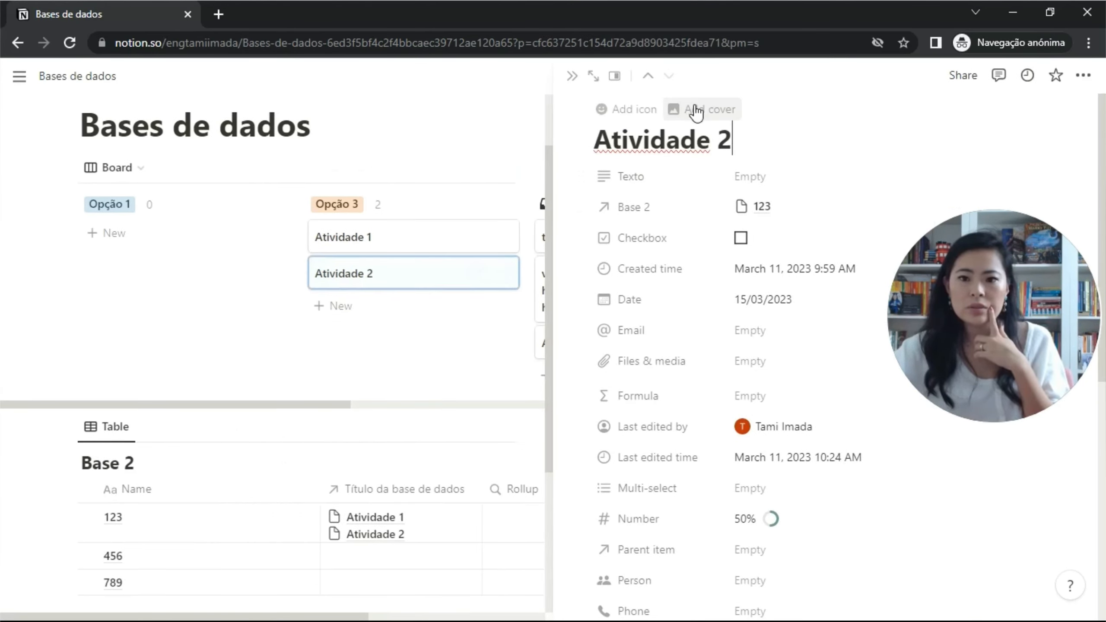
click(697, 111)
click(572, 76)
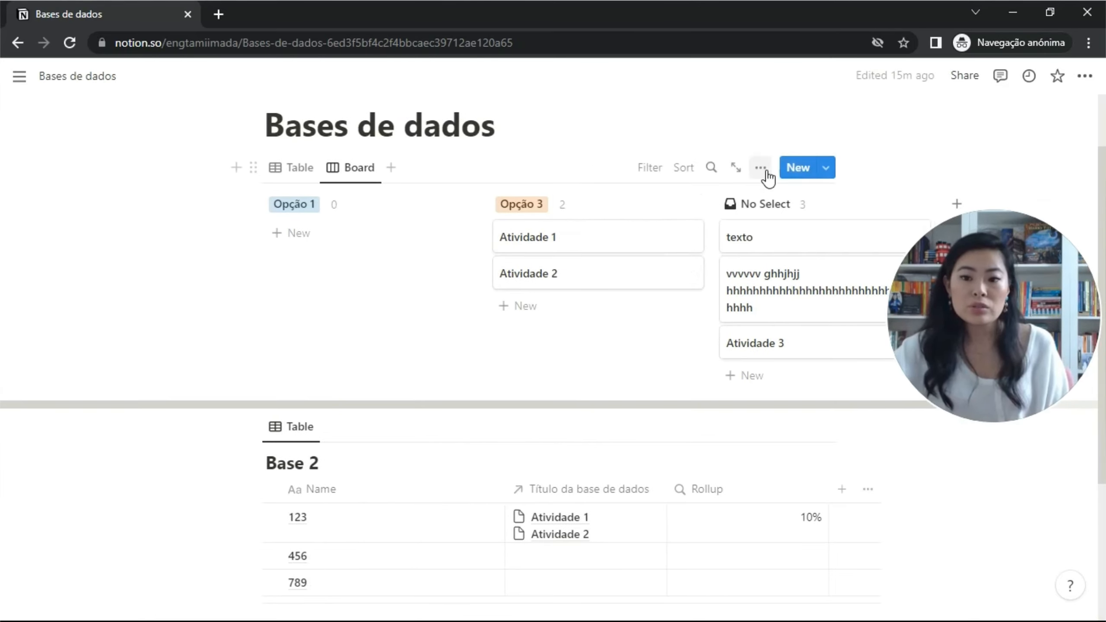
Set the board's Card preview to Page cover.
click(760, 168)
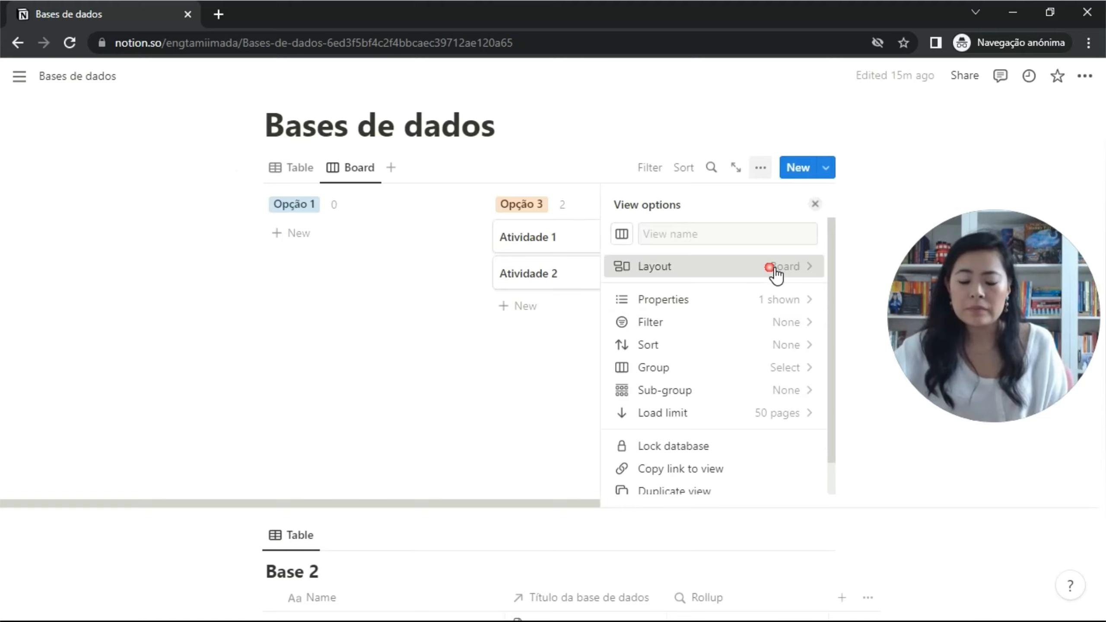
click(775, 267)
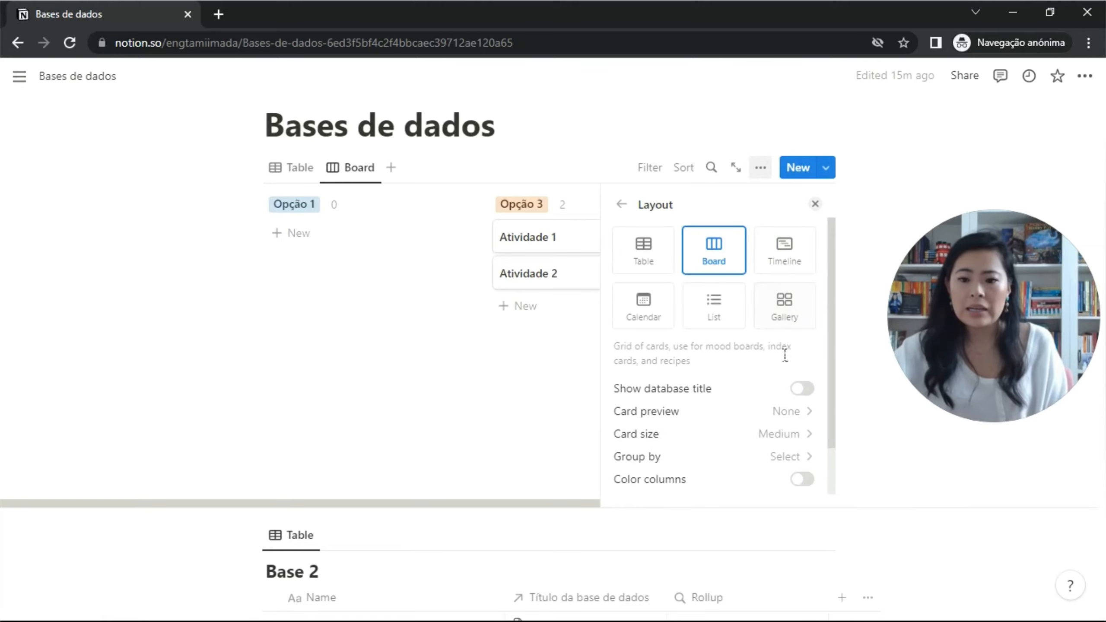
click(800, 414)
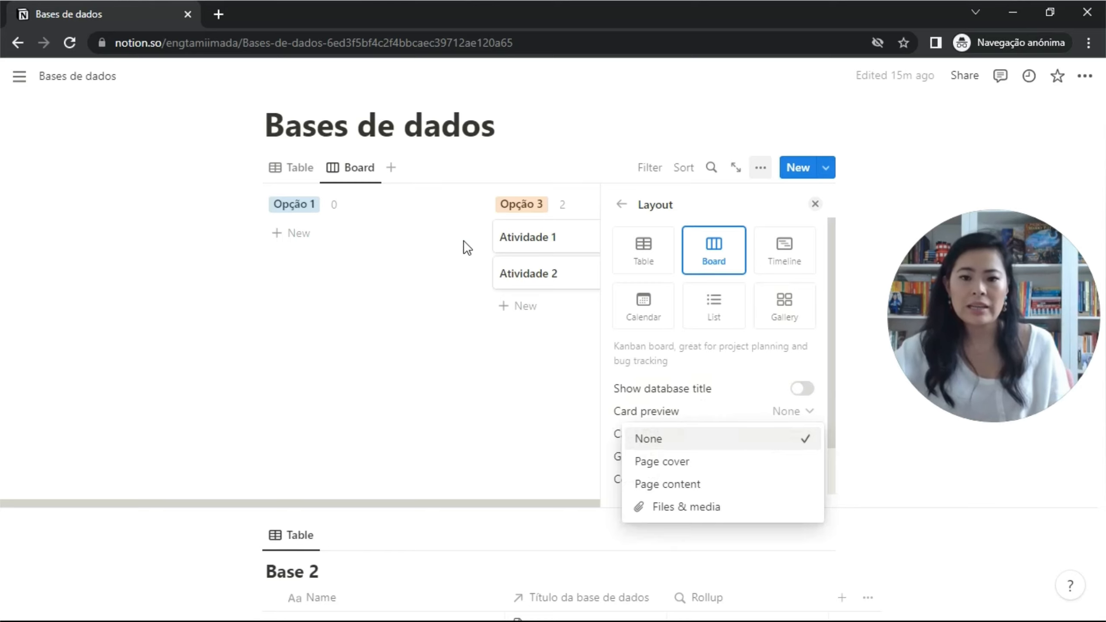
click(593, 247)
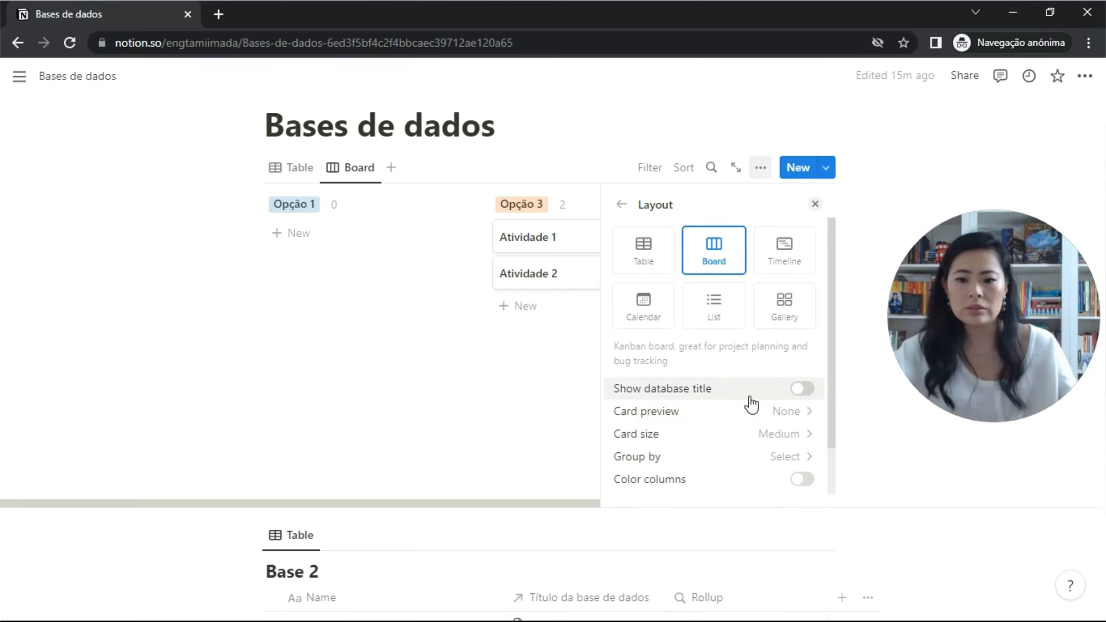
click(794, 410)
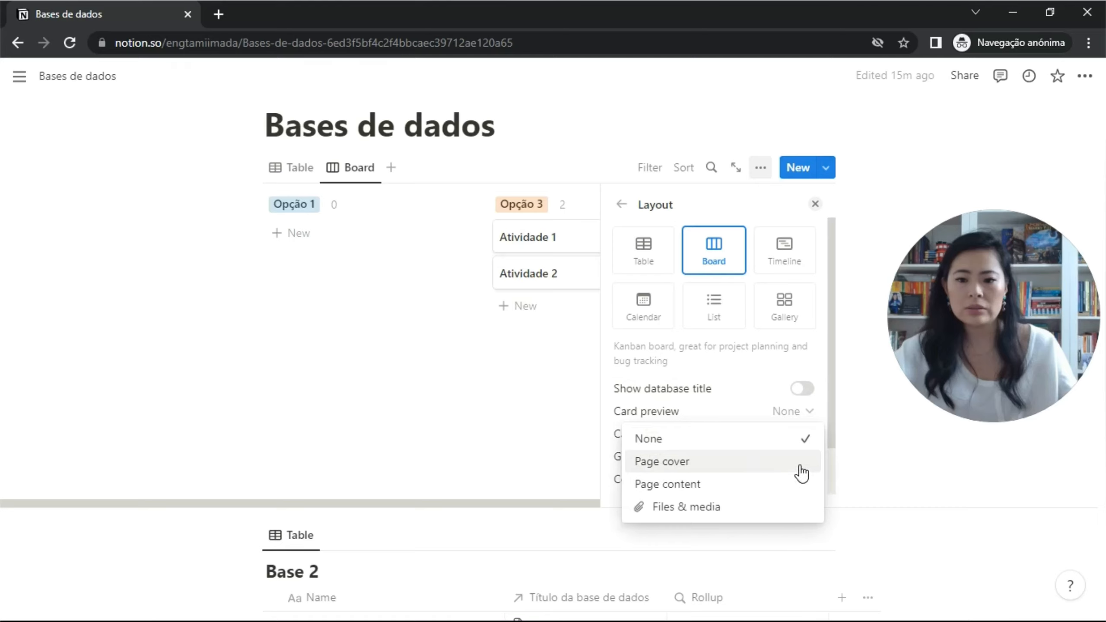
click(804, 473)
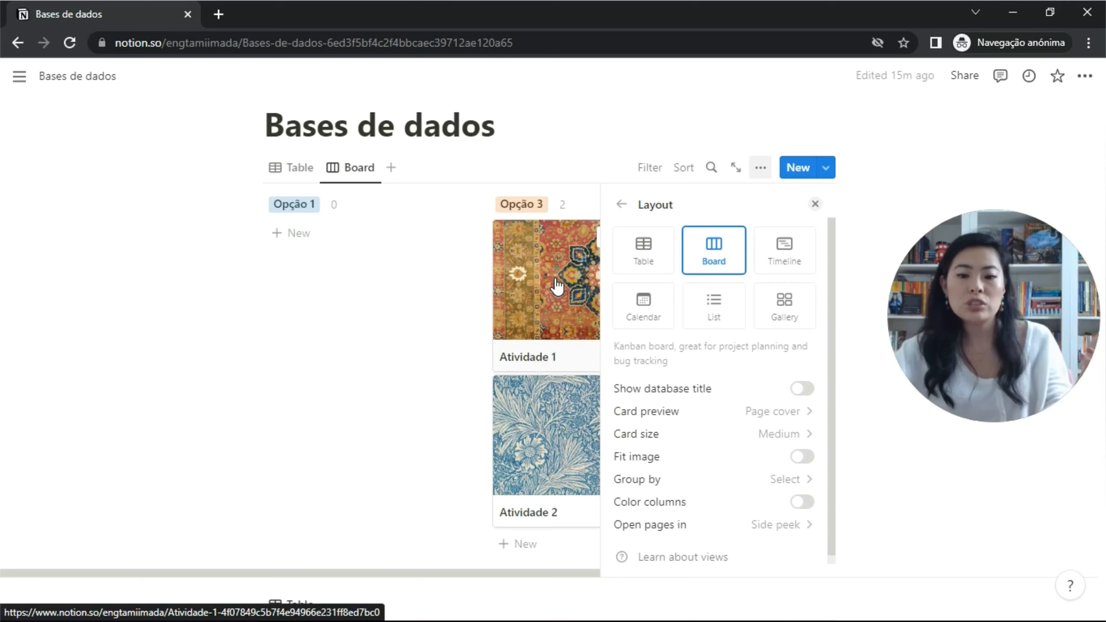
Change the board's Card preview from Page cover to Page content.
key(Escape)
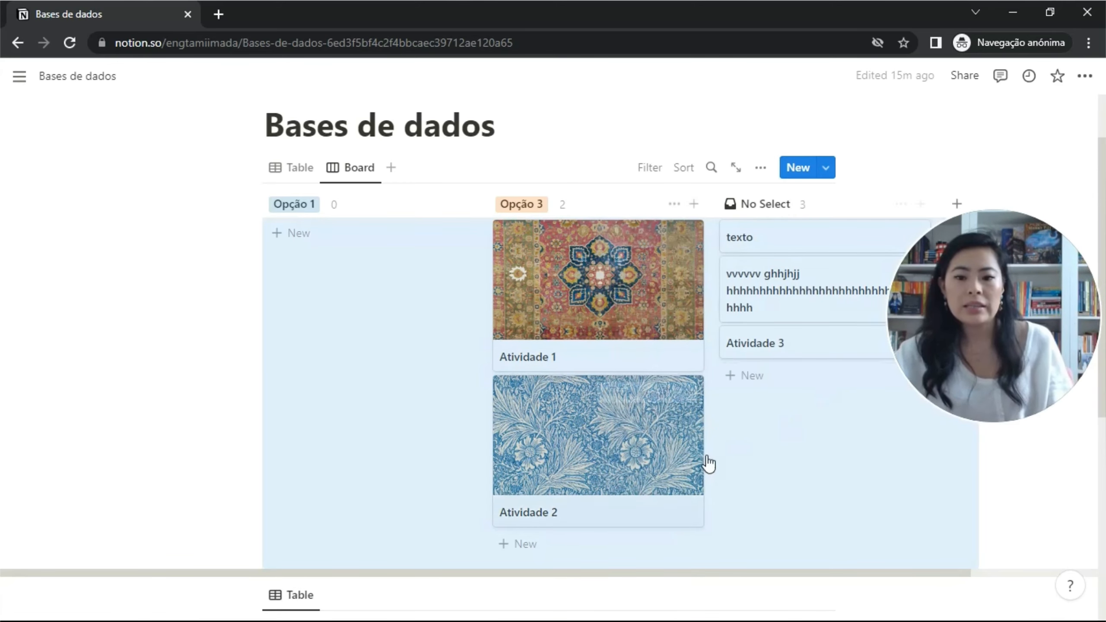
scroll(820, 458, right, 5)
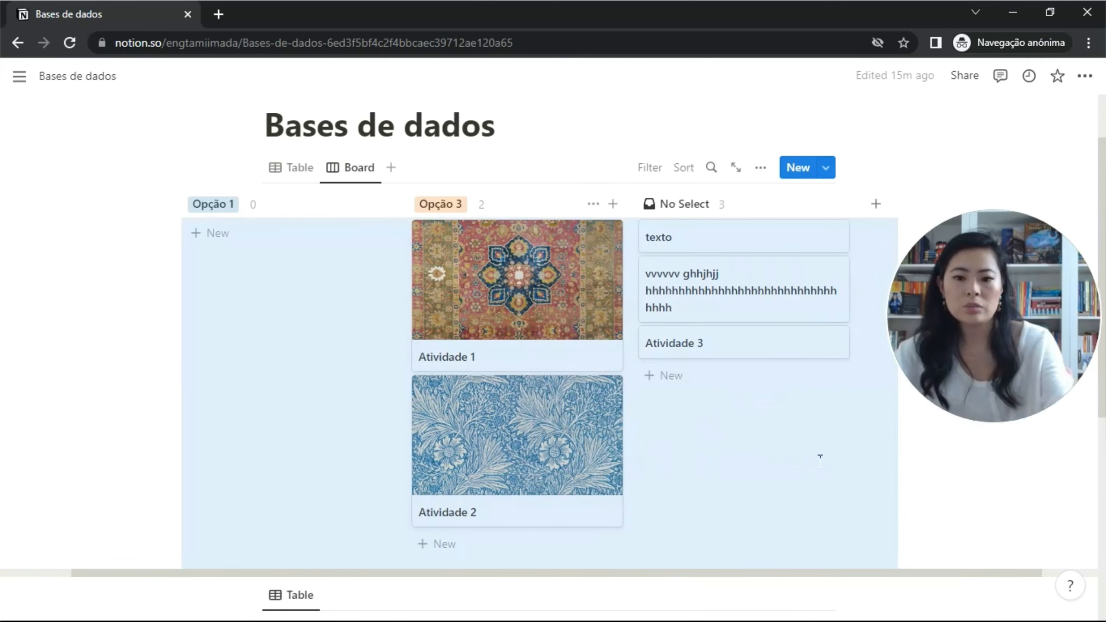
click(760, 171)
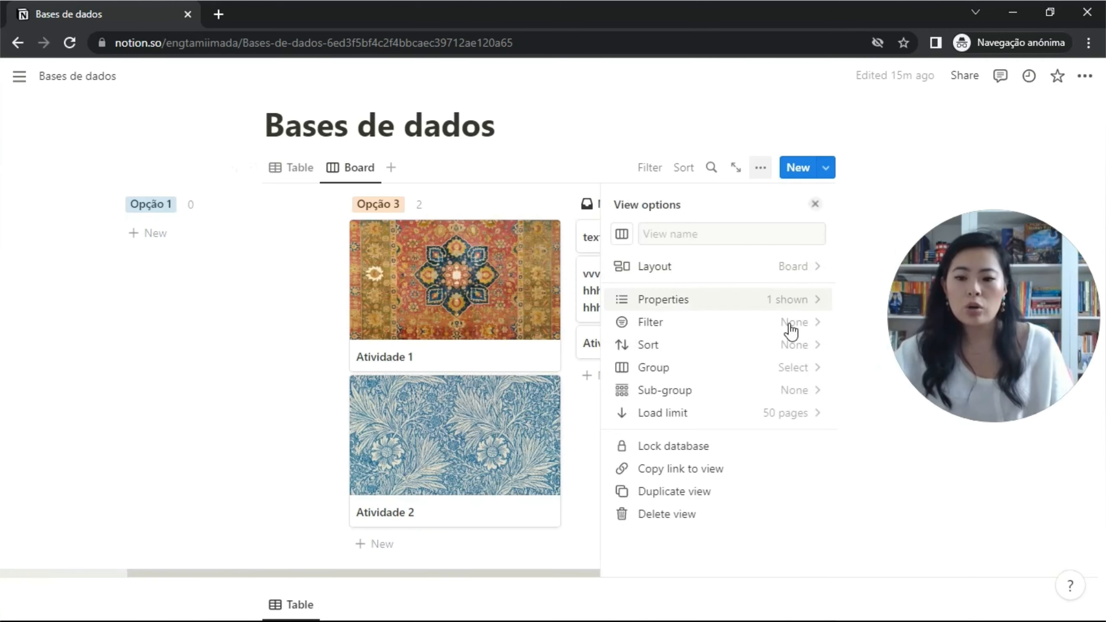
click(801, 266)
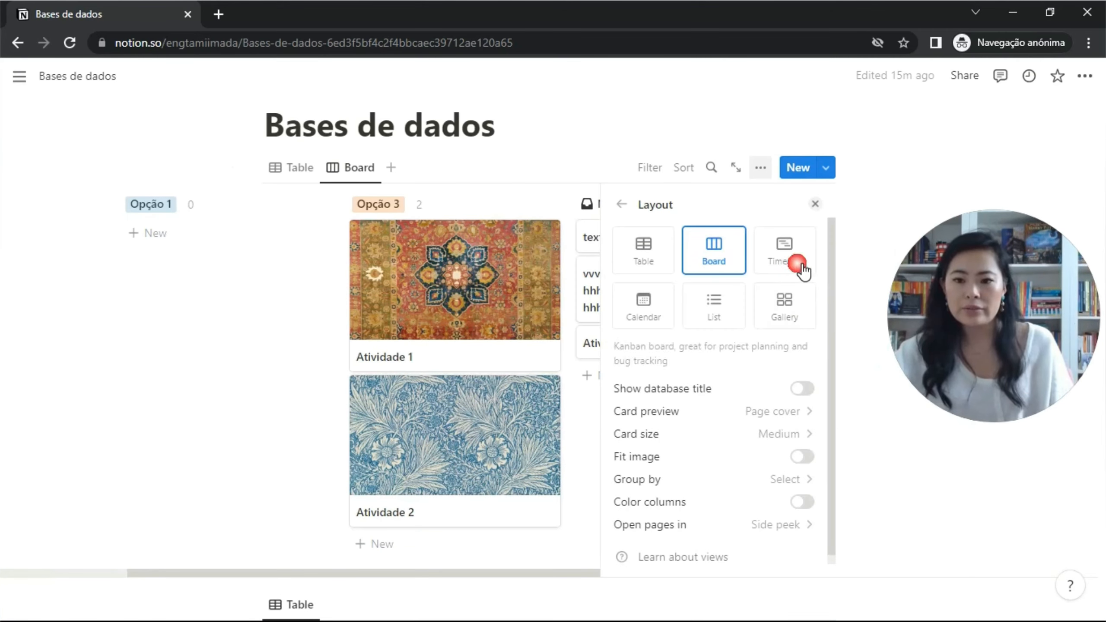
click(797, 412)
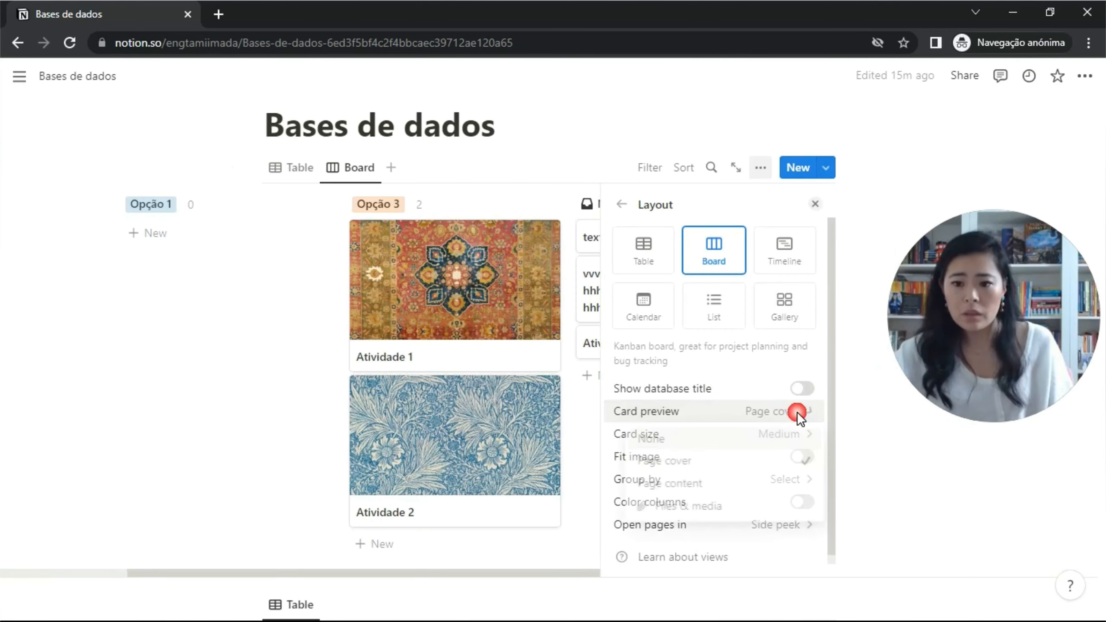
click(747, 486)
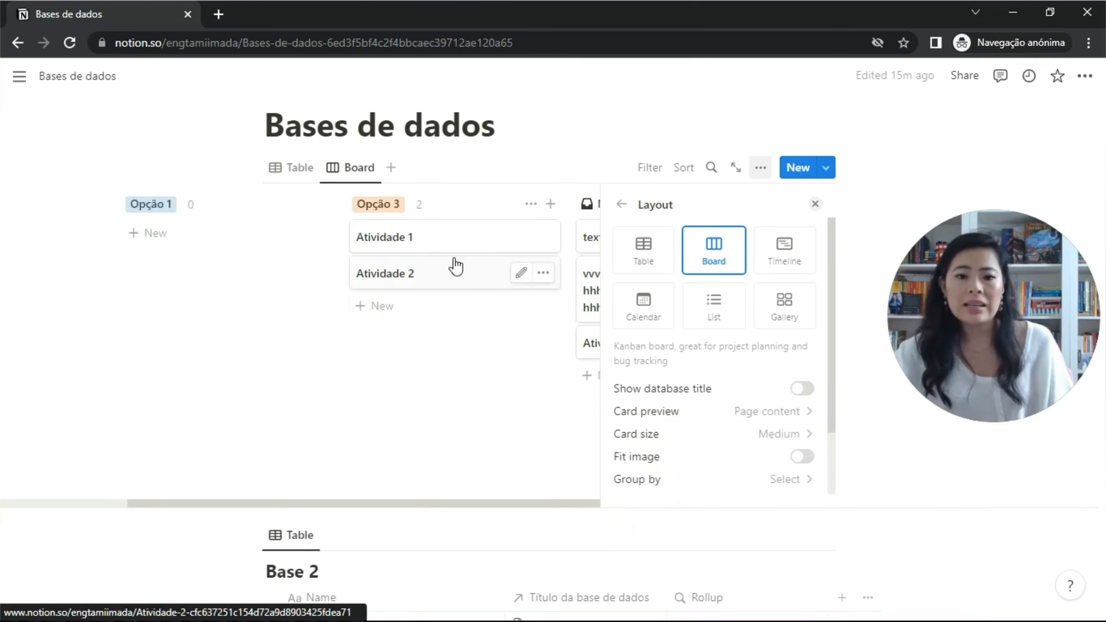
Open Atividade 1 in side peek and type 'ggg' into the page body.
click(449, 242)
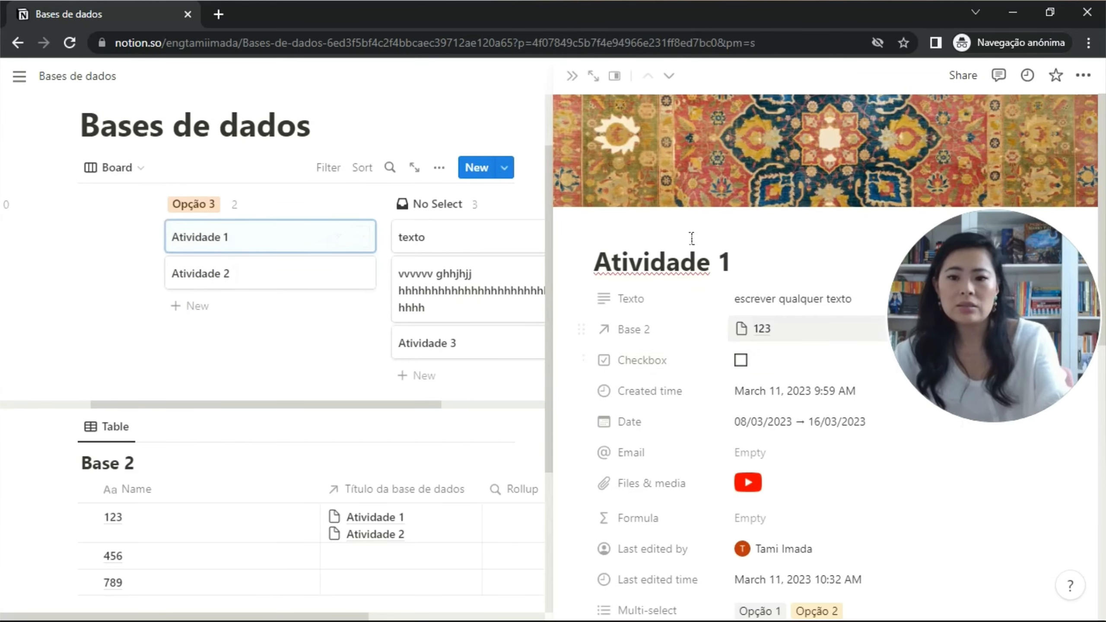
scroll(733, 305, down, 4)
scroll(733, 305, down, 5)
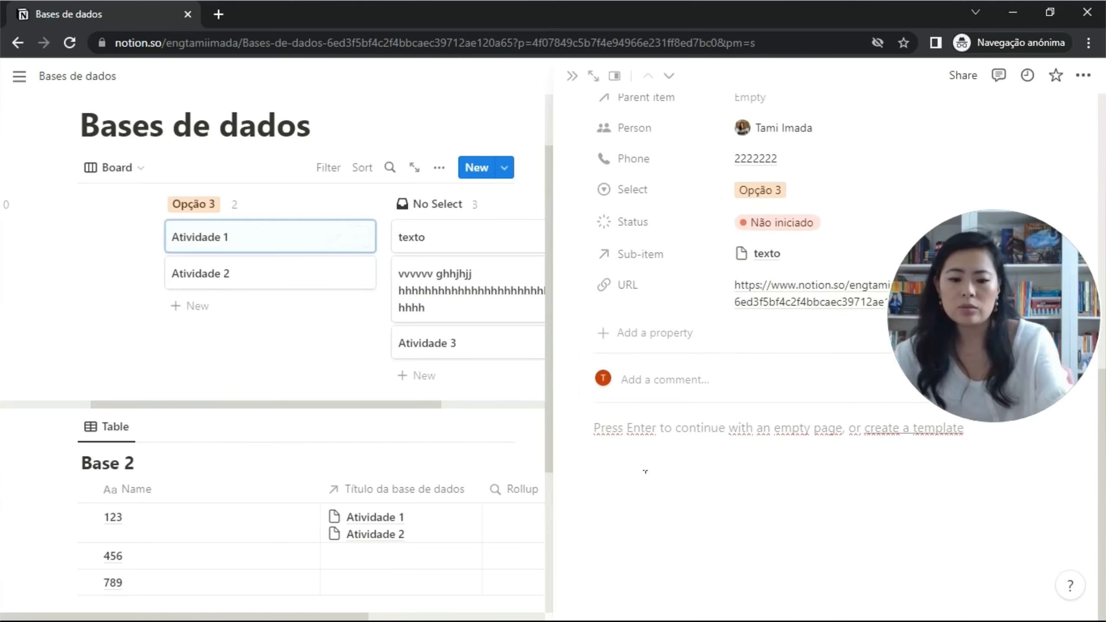
text(ggg)
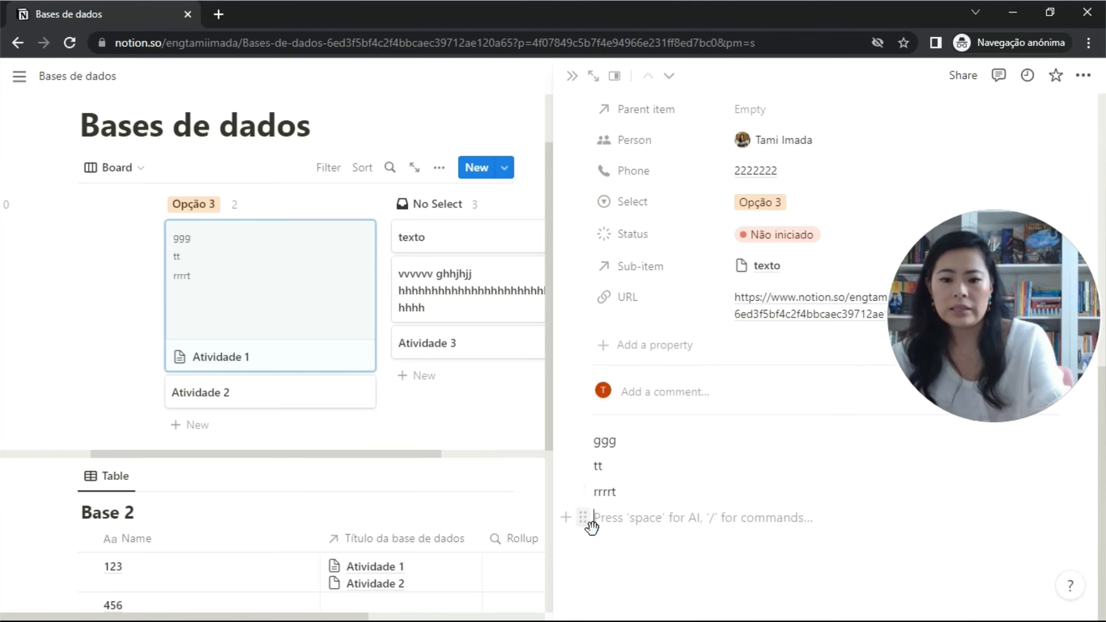
Insert an Unsplash starry mountain image block below the text.
click(579, 524)
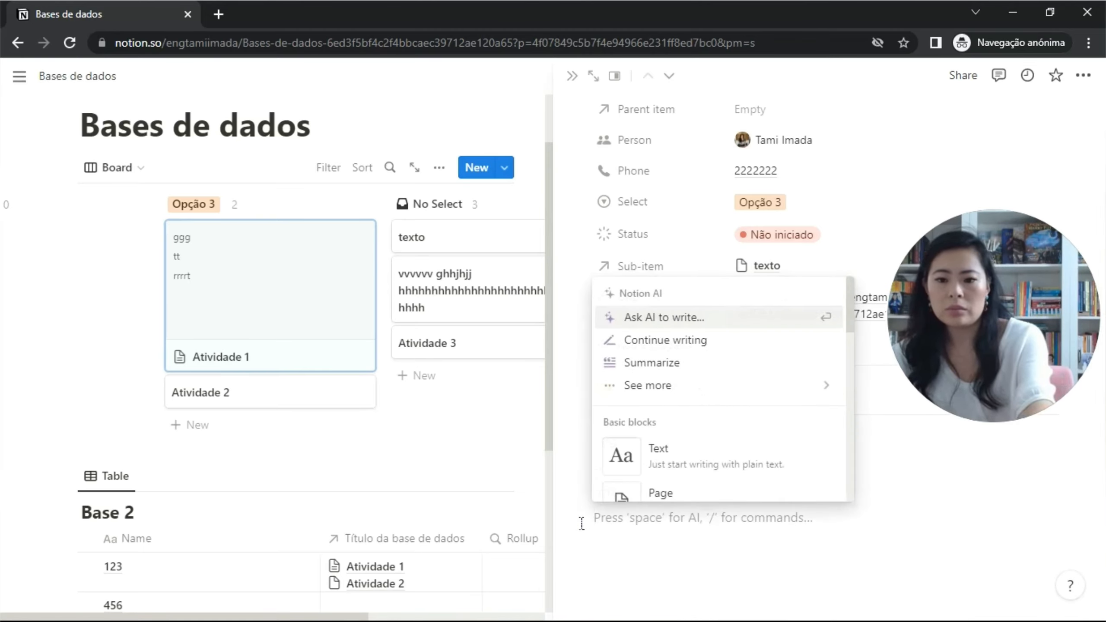
text(im)
click(687, 413)
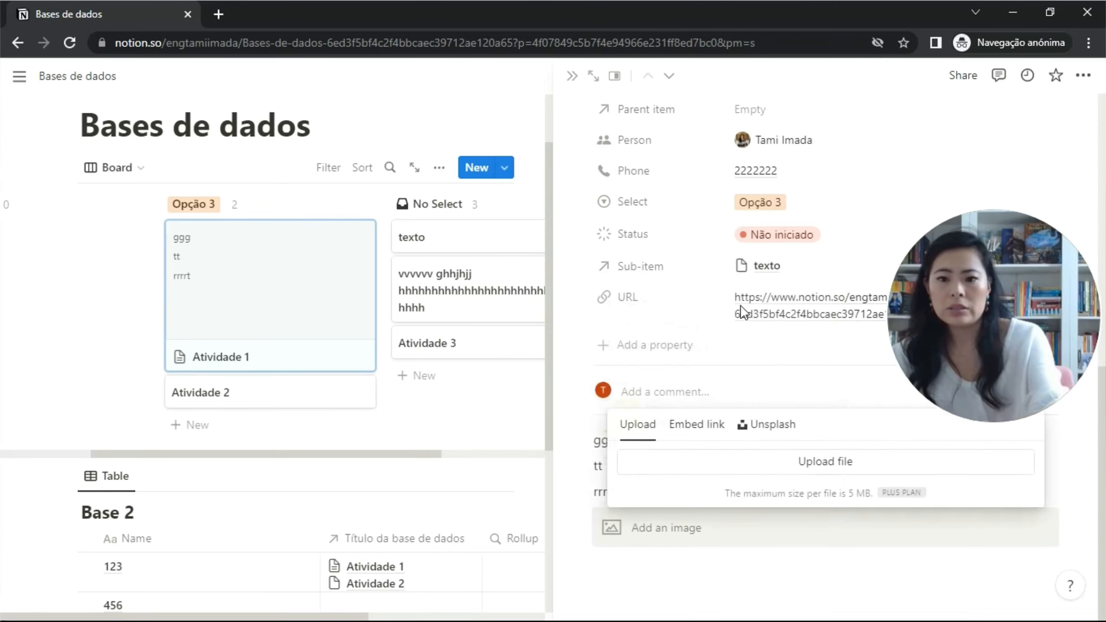
click(777, 427)
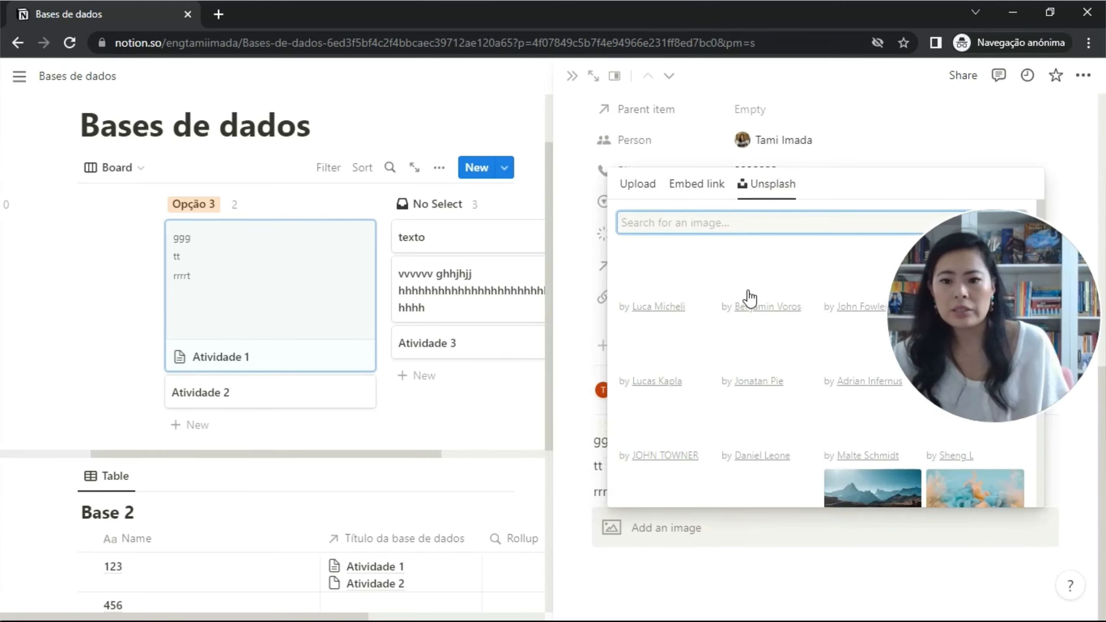
click(761, 271)
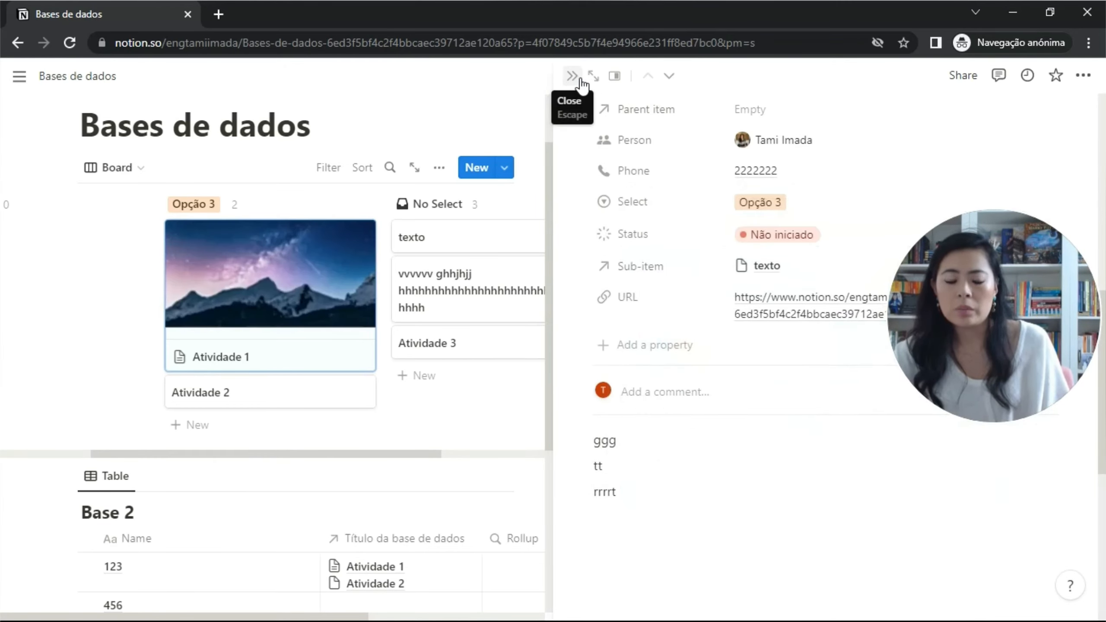
key(Escape)
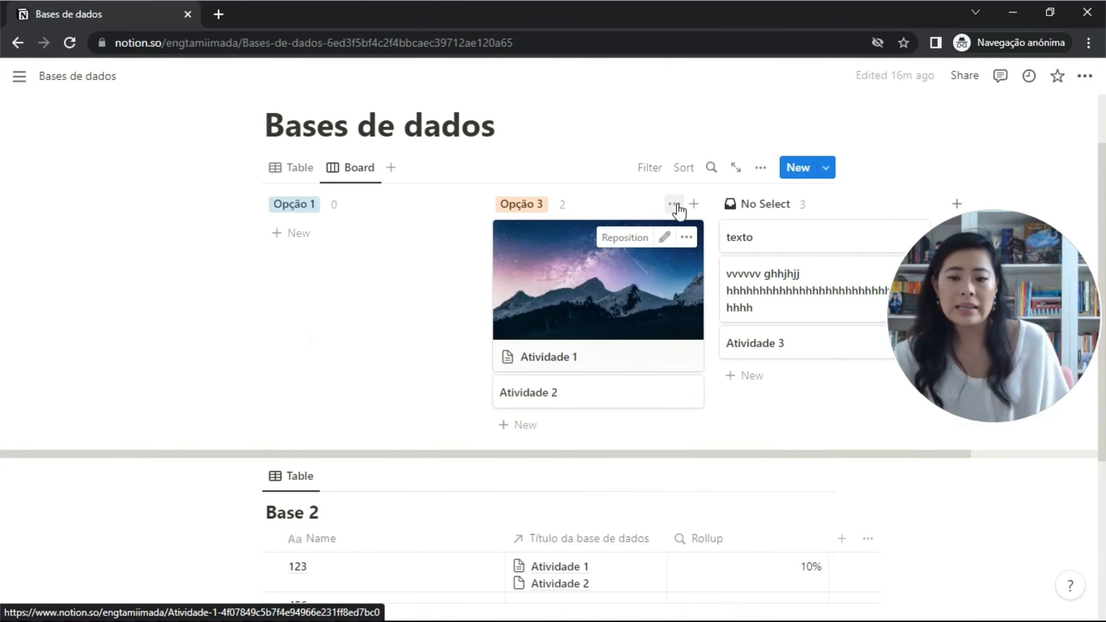
Reopen Atividade 1 and delete the mountain image block.
click(685, 272)
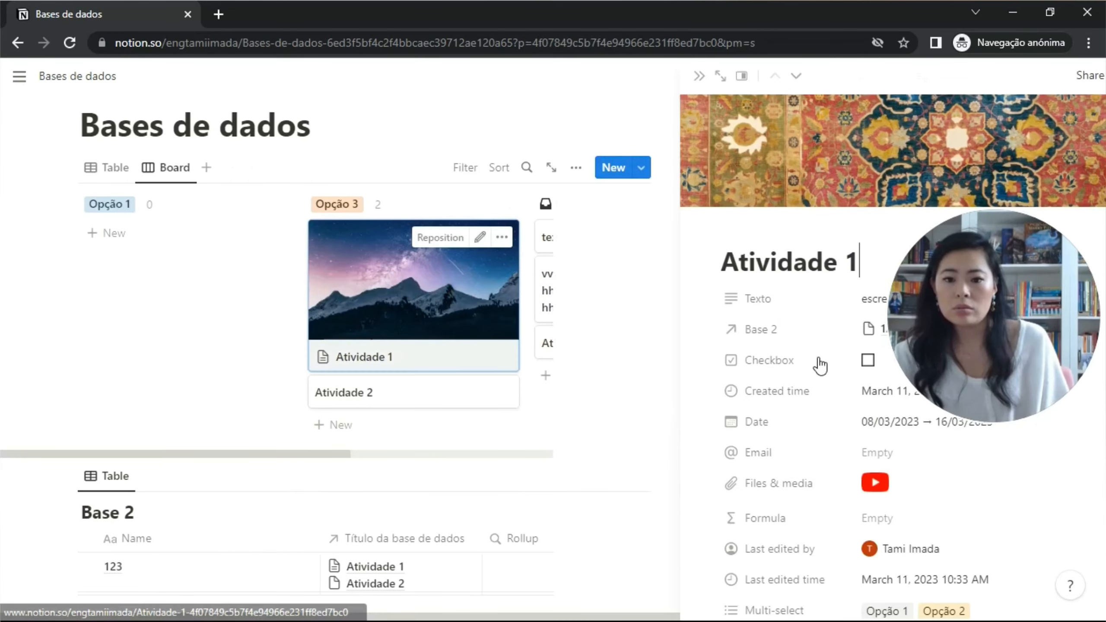
scroll(795, 392, down, 5)
scroll(796, 367, down, 8)
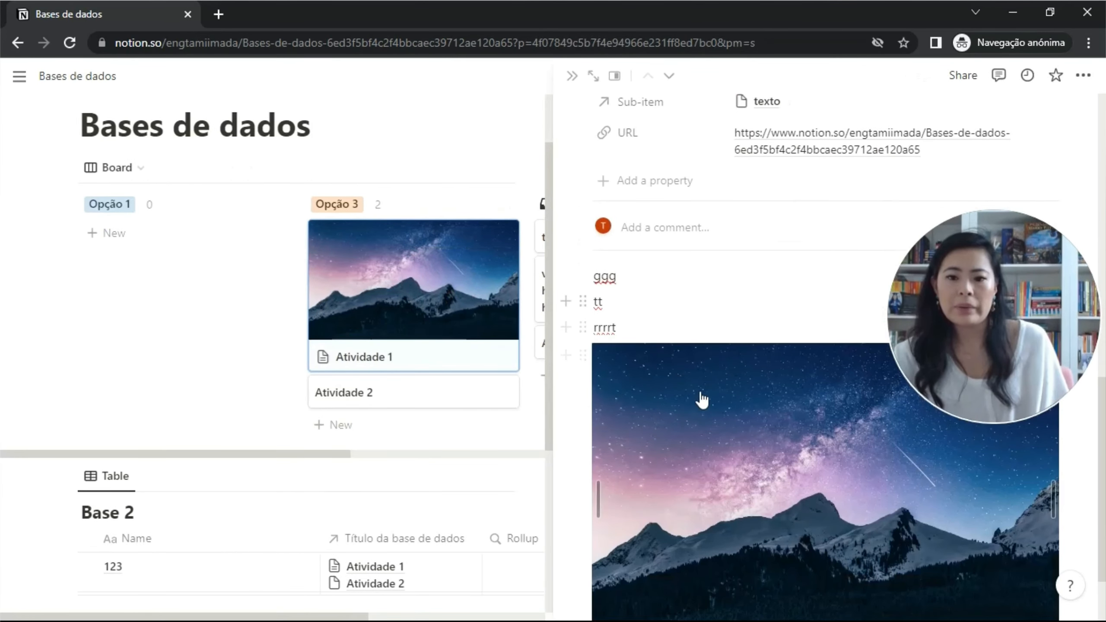
click(584, 356)
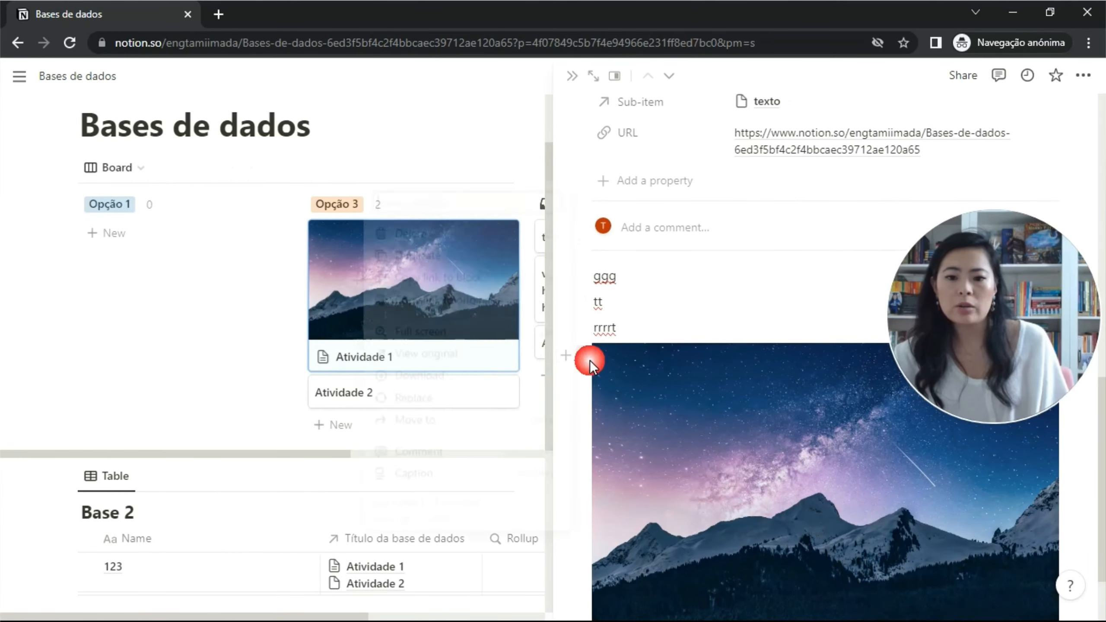
click(487, 233)
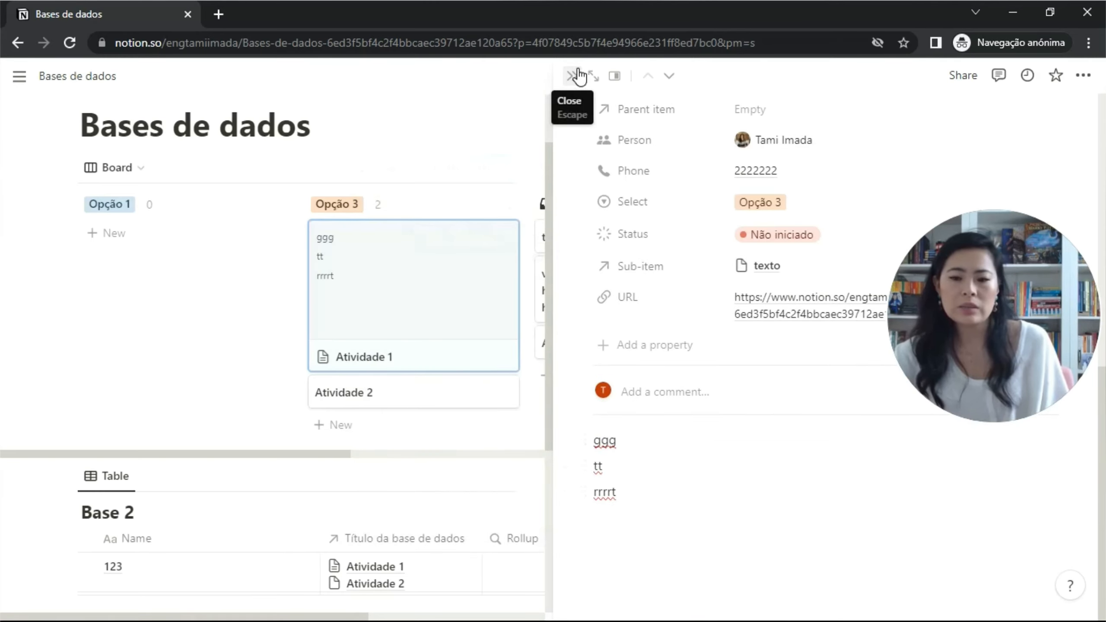
click(579, 76)
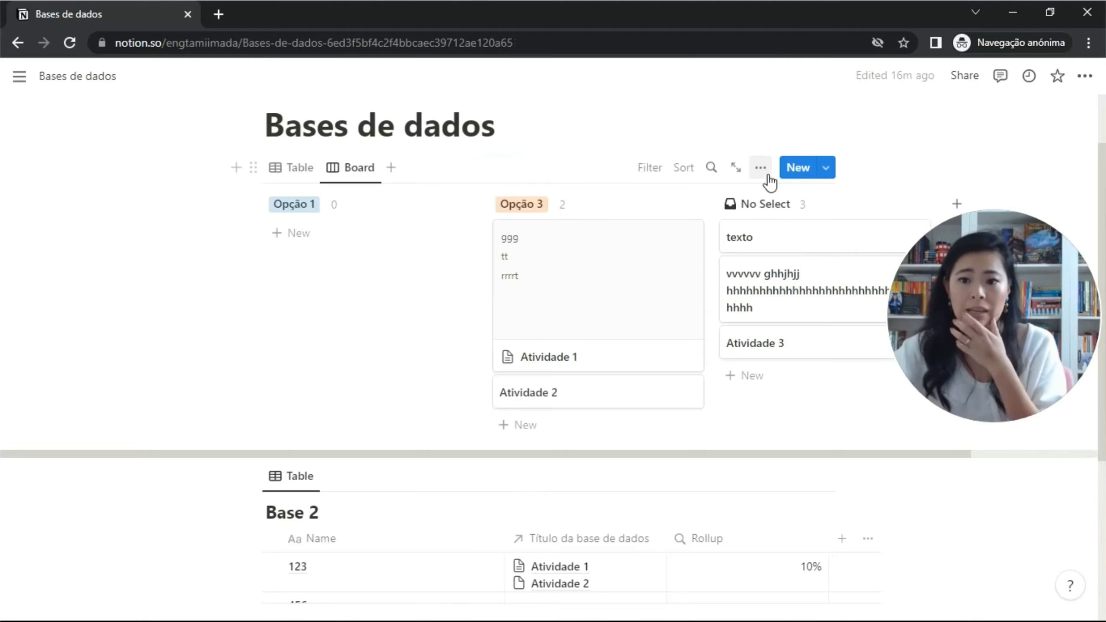
Check the Card preview setting unchanged, then reopen Atividade 1 beside the board.
click(762, 170)
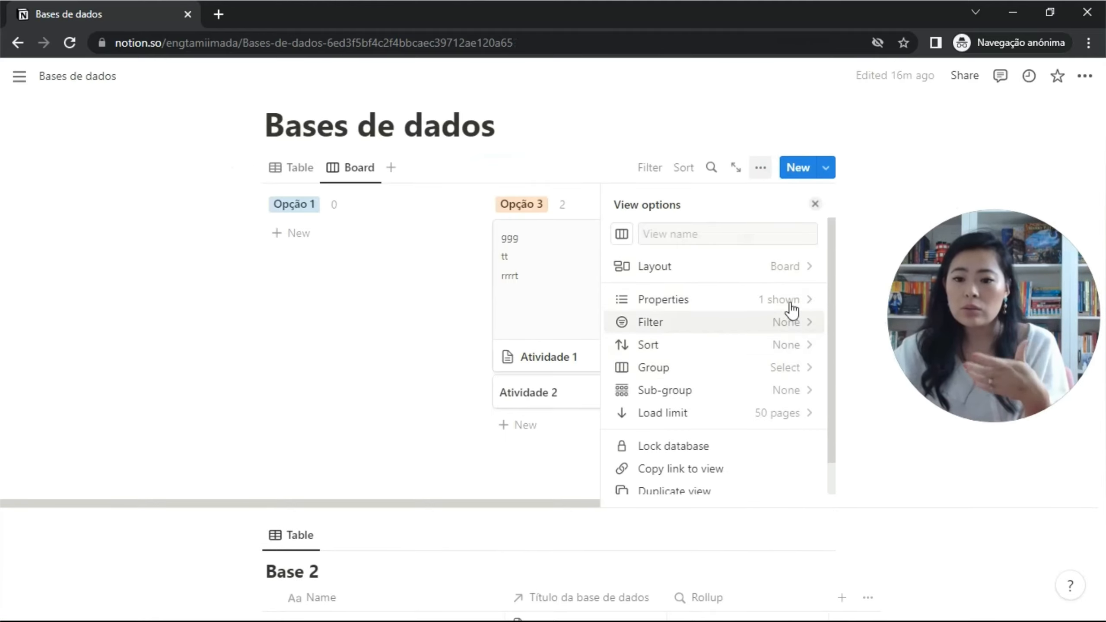
click(801, 267)
click(781, 411)
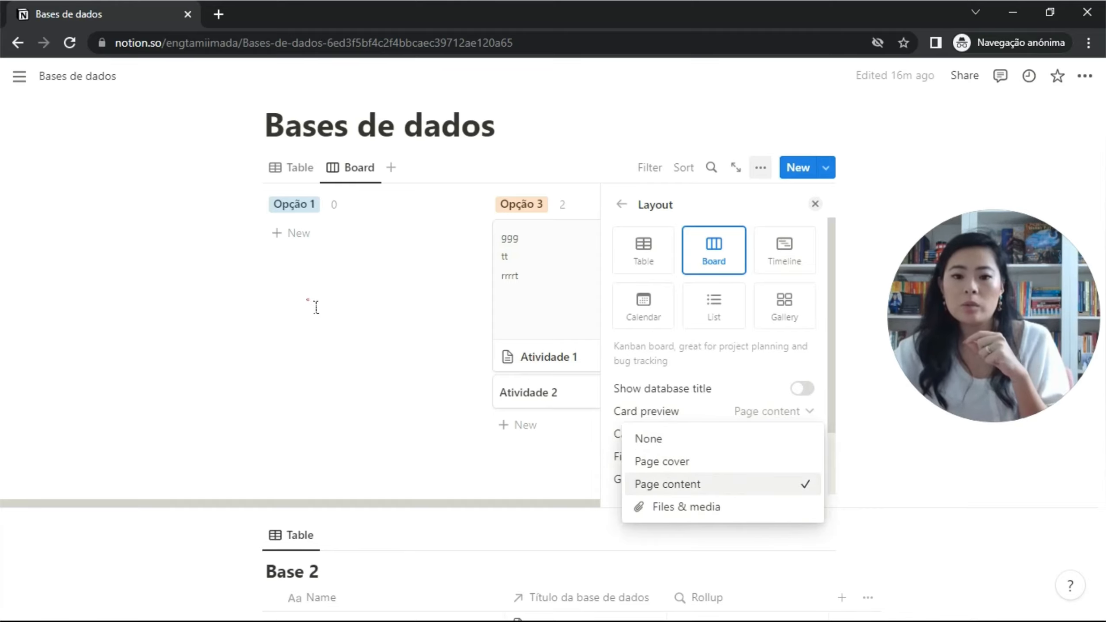
click(414, 295)
click(564, 290)
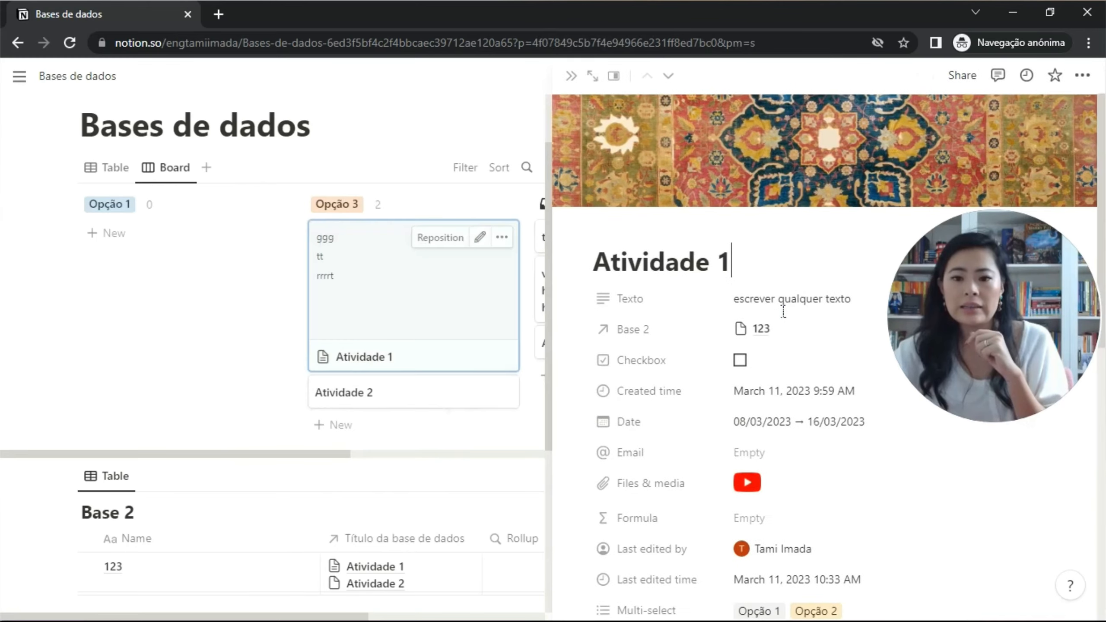
scroll(797, 357, down, 2)
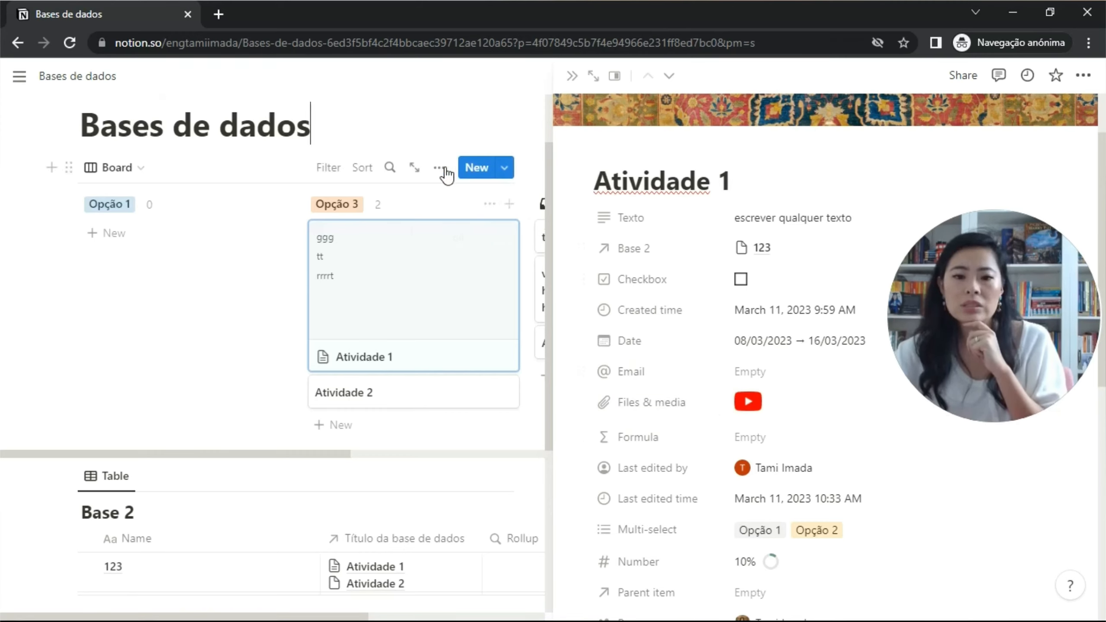
Set the board's Card preview to Files & media.
click(438, 168)
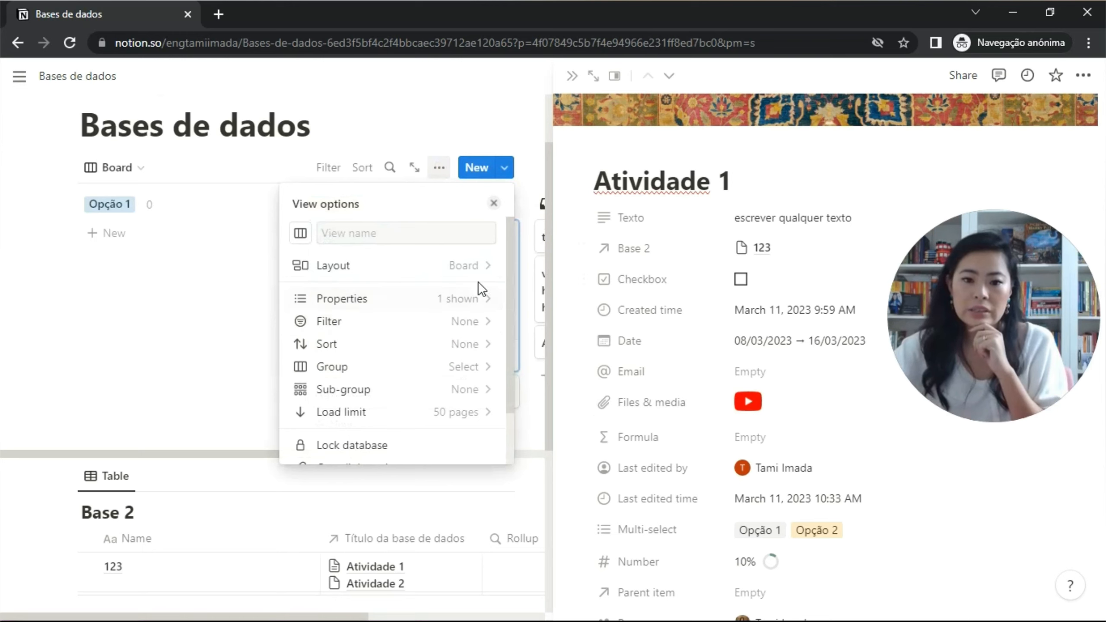
click(483, 268)
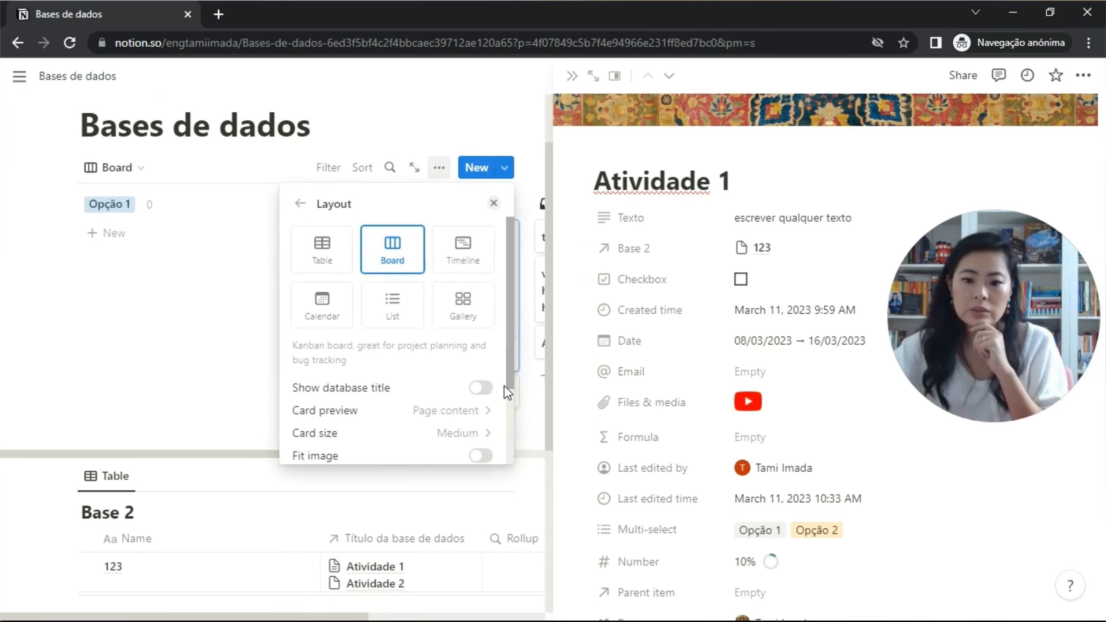
click(473, 411)
click(375, 502)
click(511, 456)
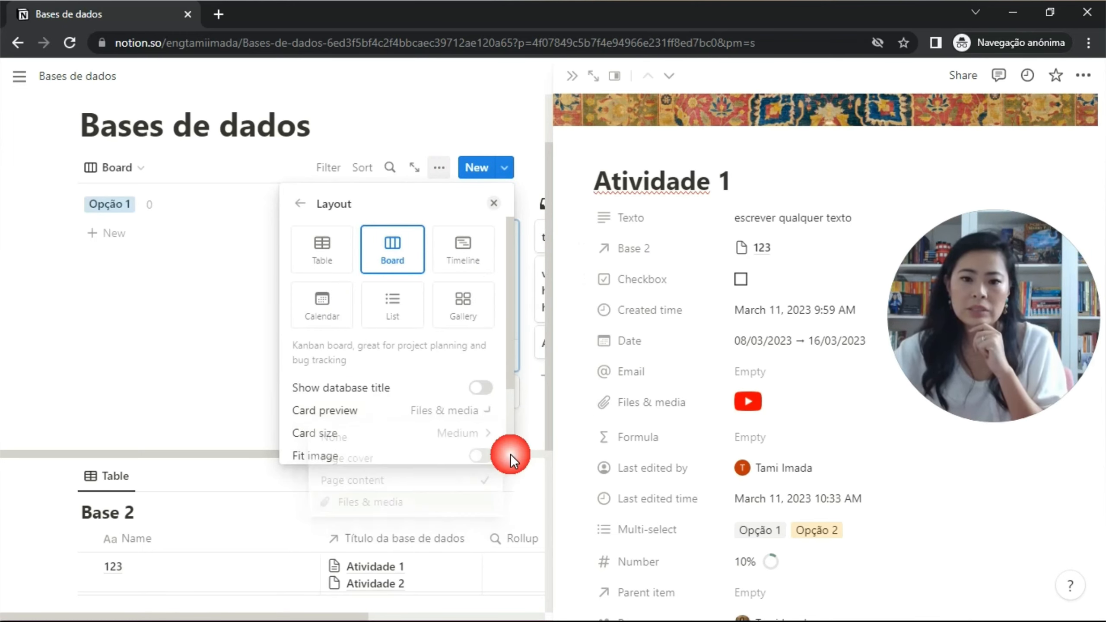
click(518, 170)
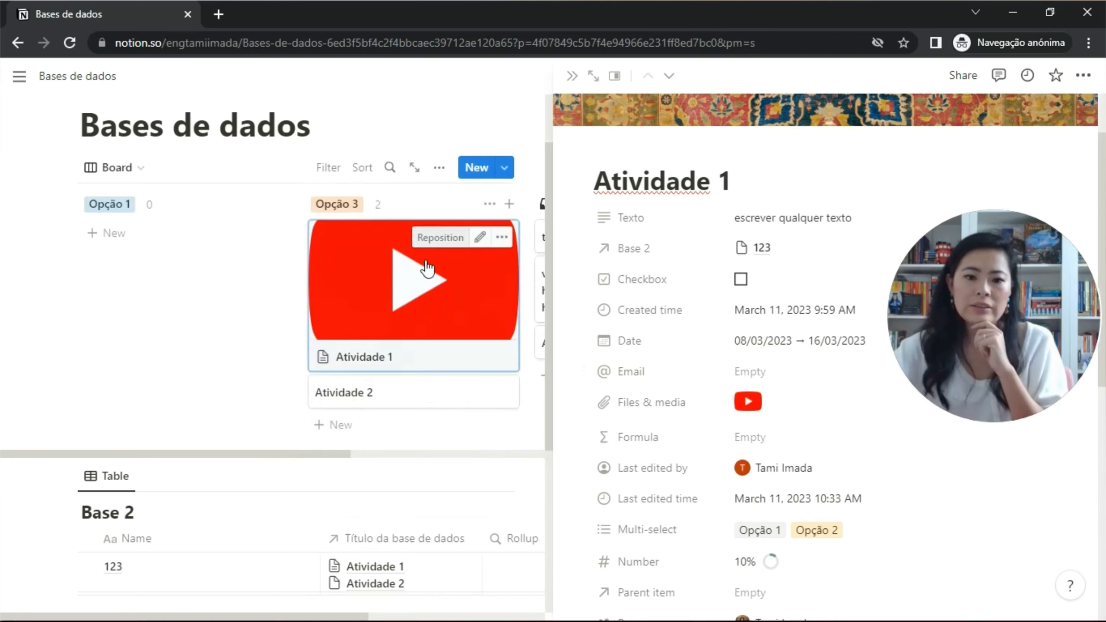
Upload the youtube-logo-5-2 image to Atividade 2's Files & media property.
click(438, 397)
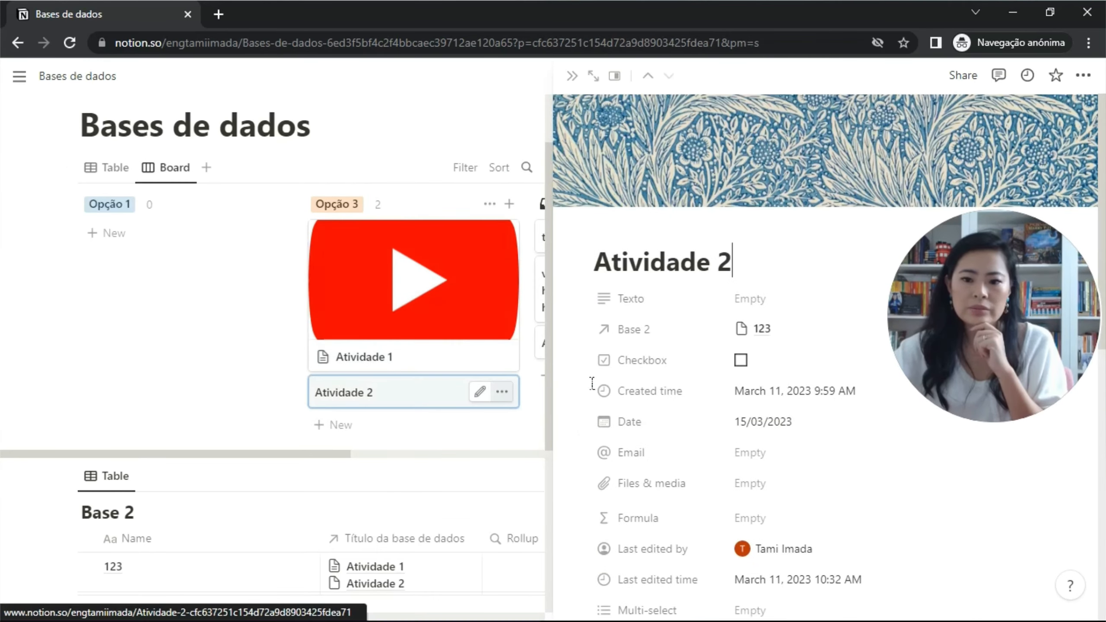
click(791, 413)
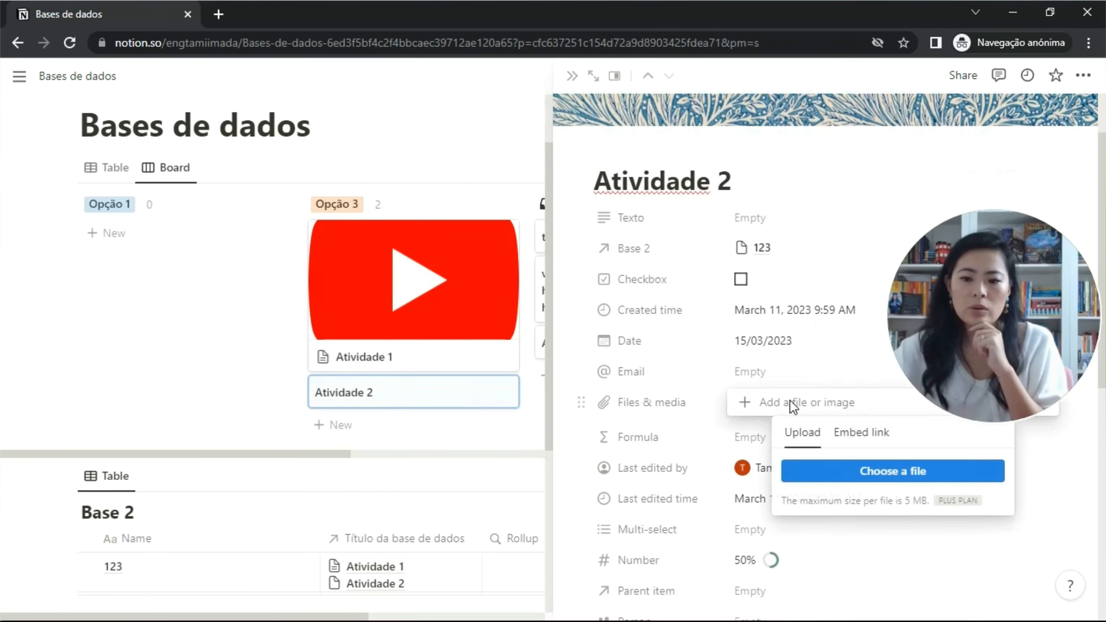
click(844, 469)
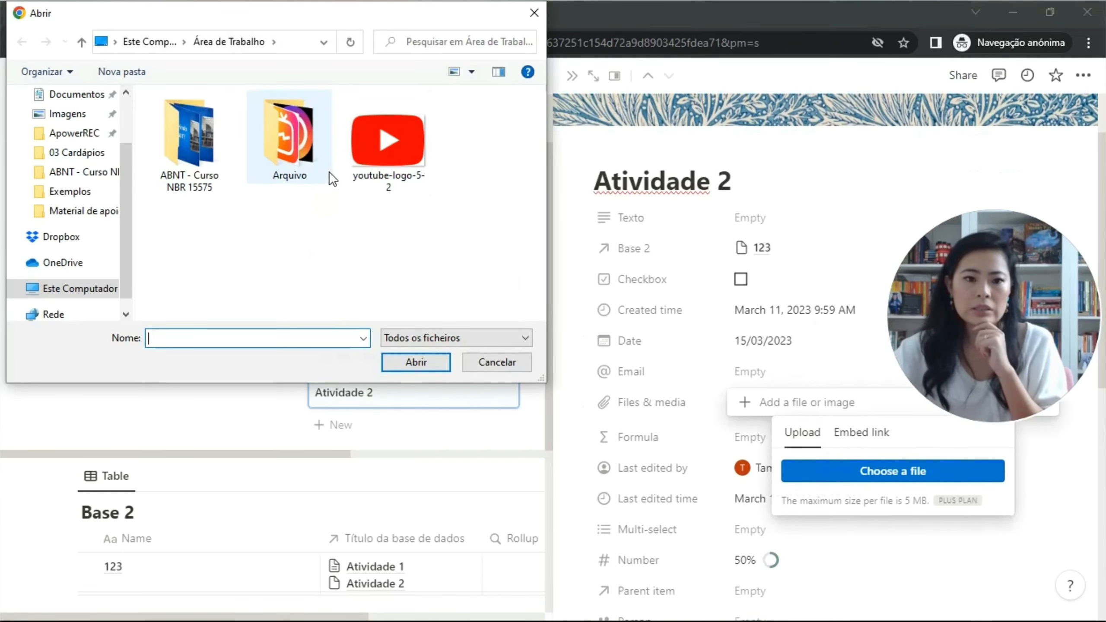
double_click(400, 136)
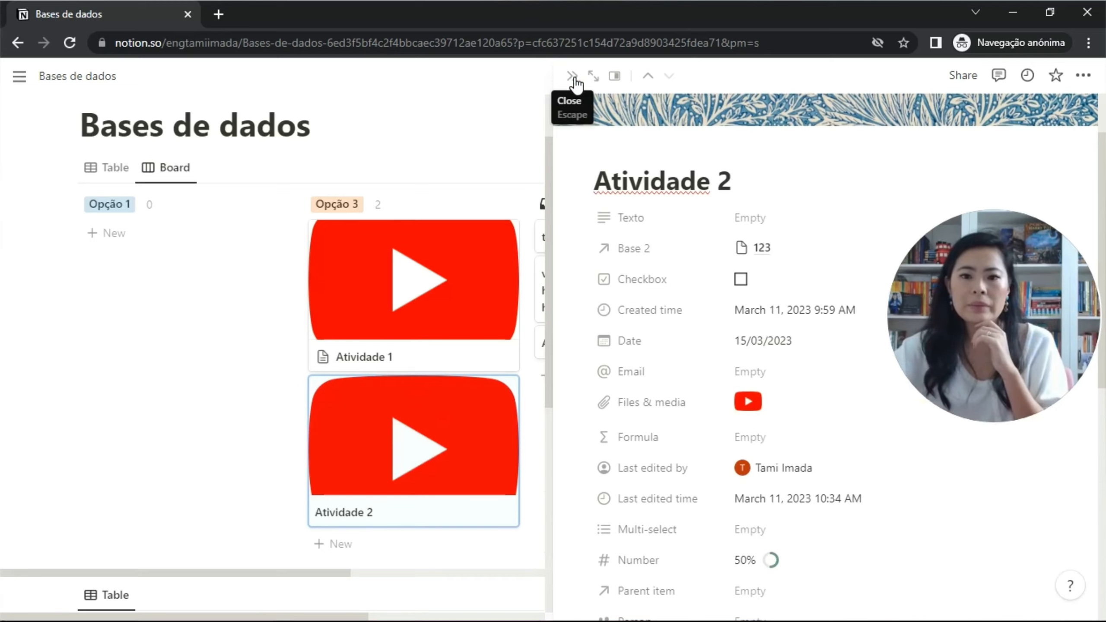
click(572, 78)
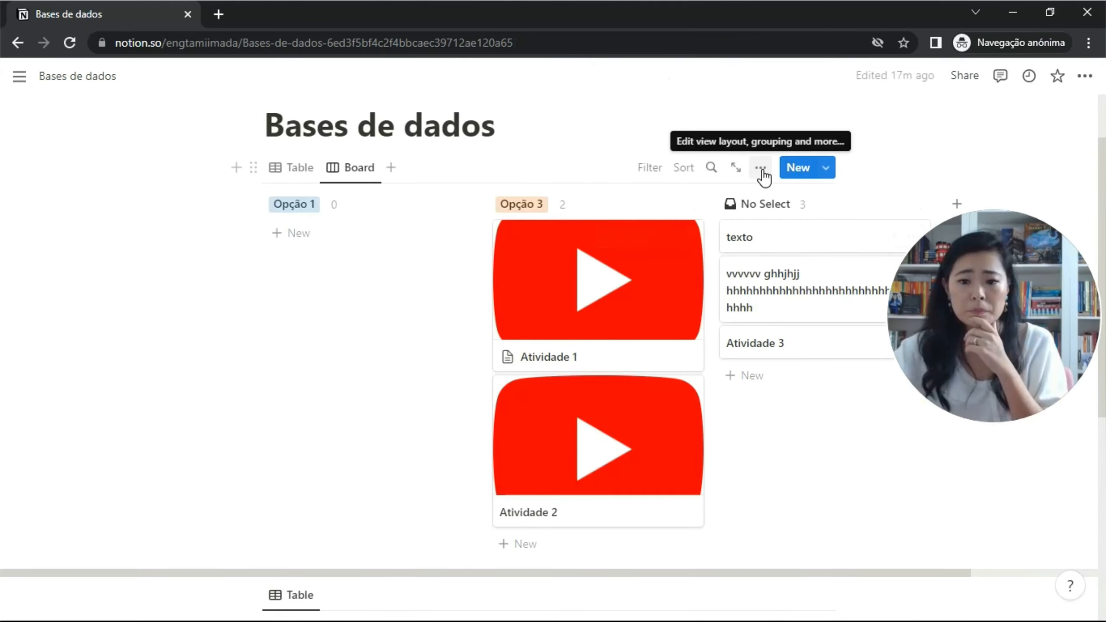
Set Card size to Small after trying Large, and turn on Fit image.
click(761, 167)
click(806, 270)
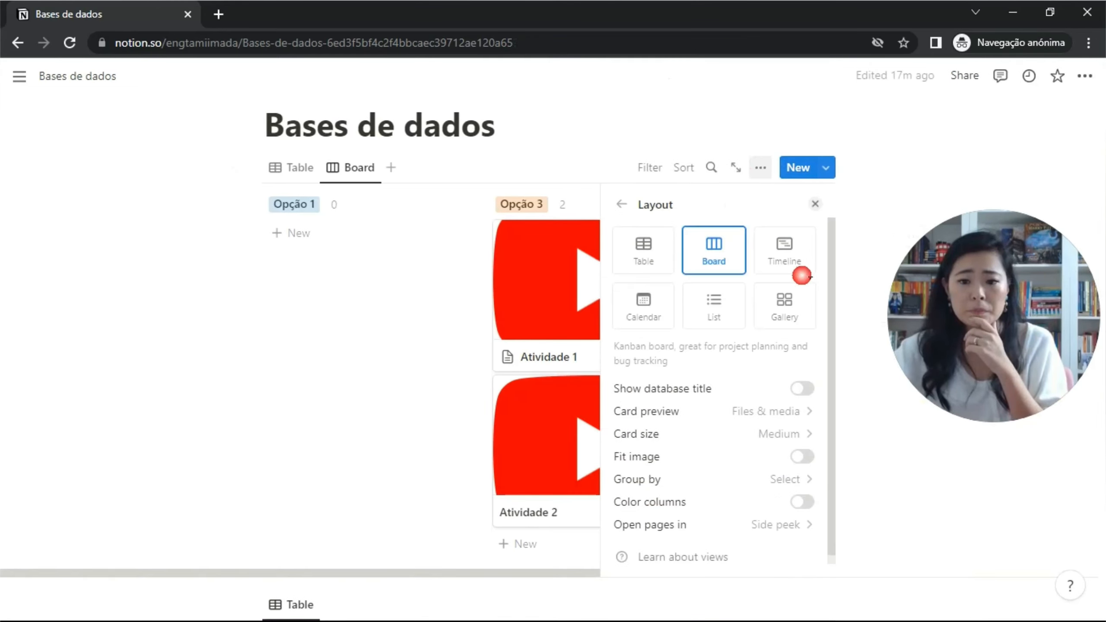
click(798, 432)
click(806, 462)
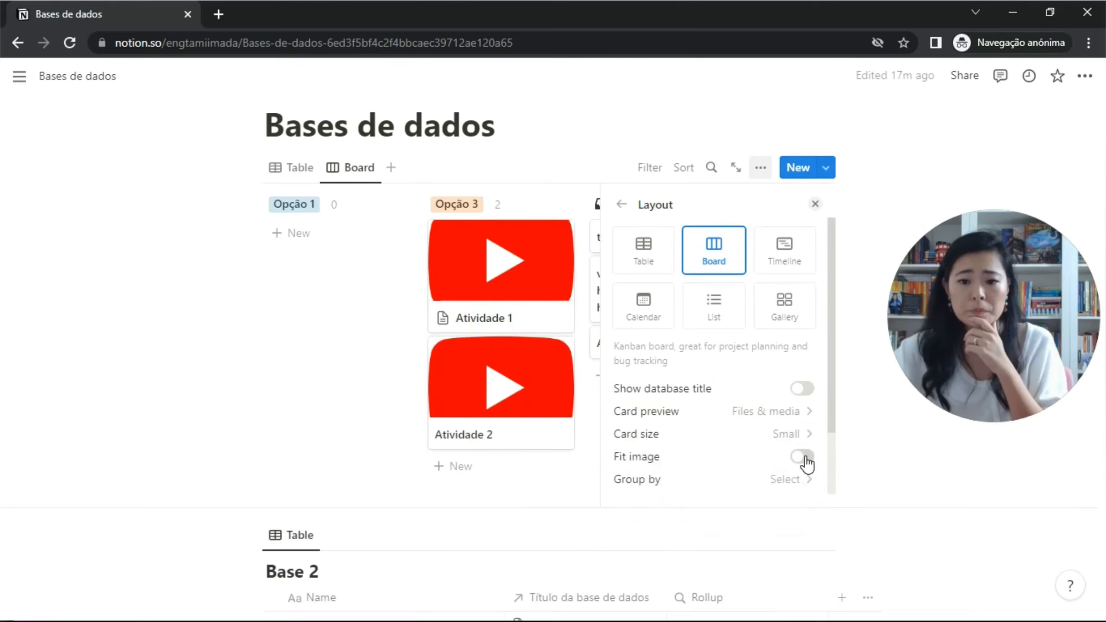
click(807, 434)
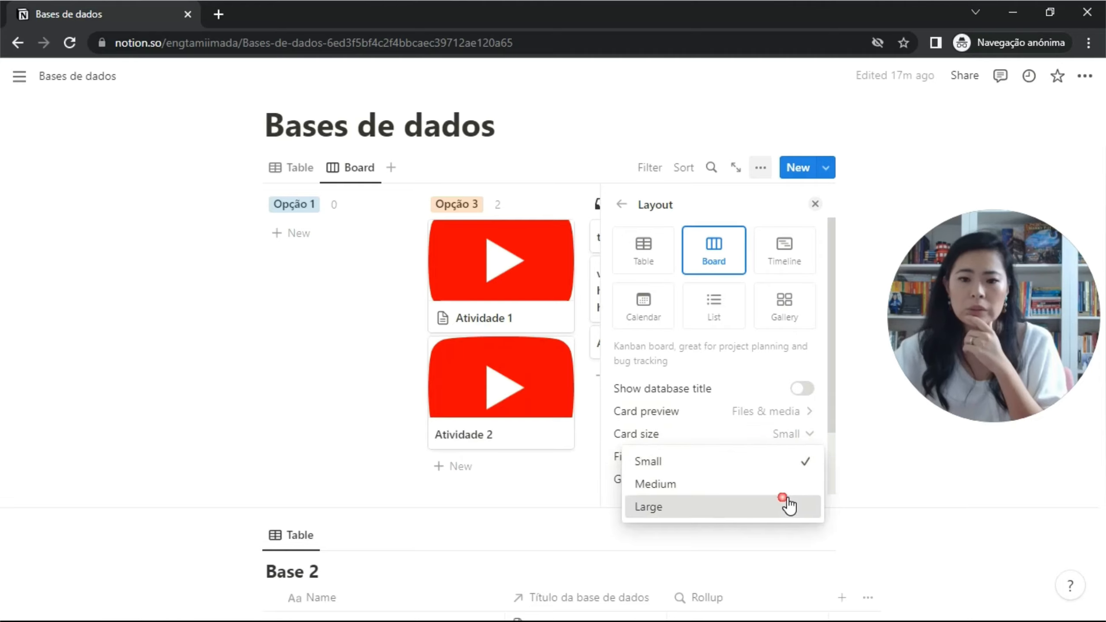
click(786, 505)
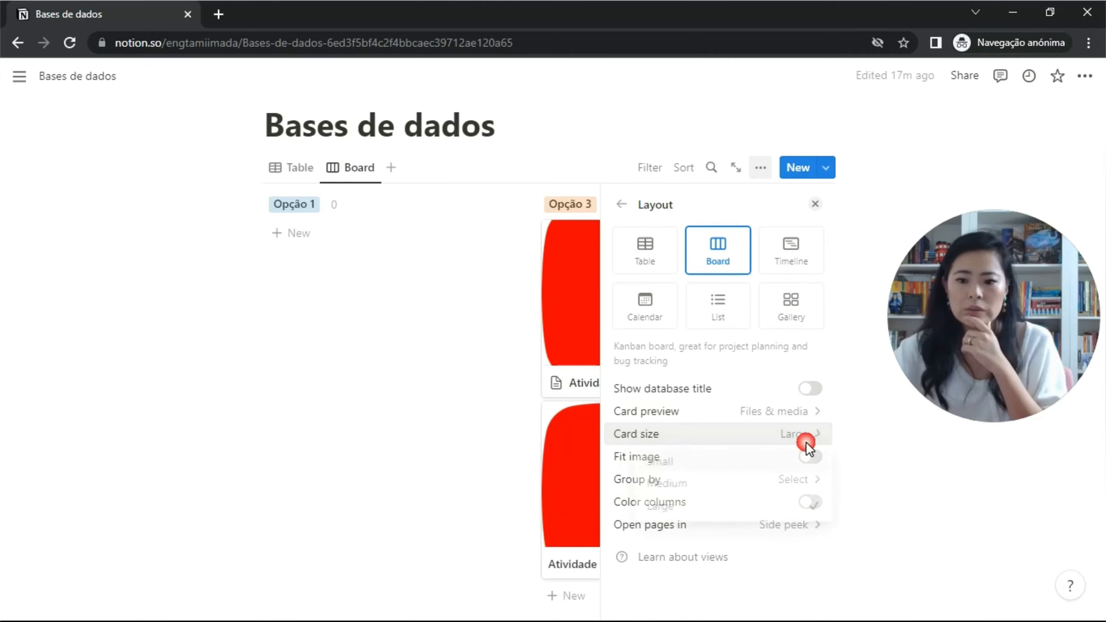
click(805, 461)
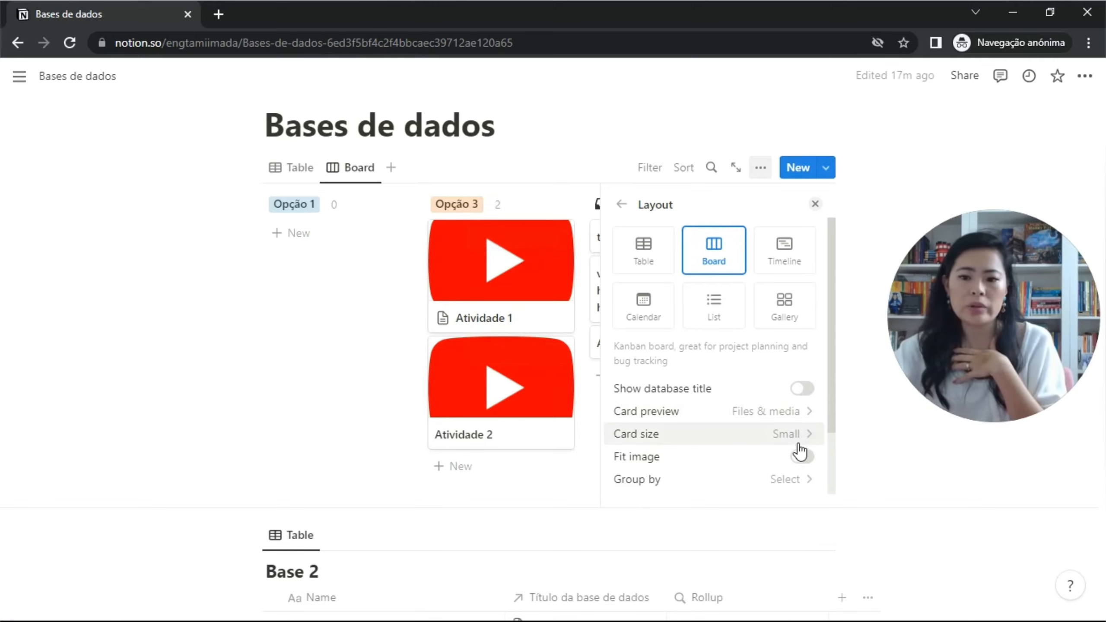
click(803, 460)
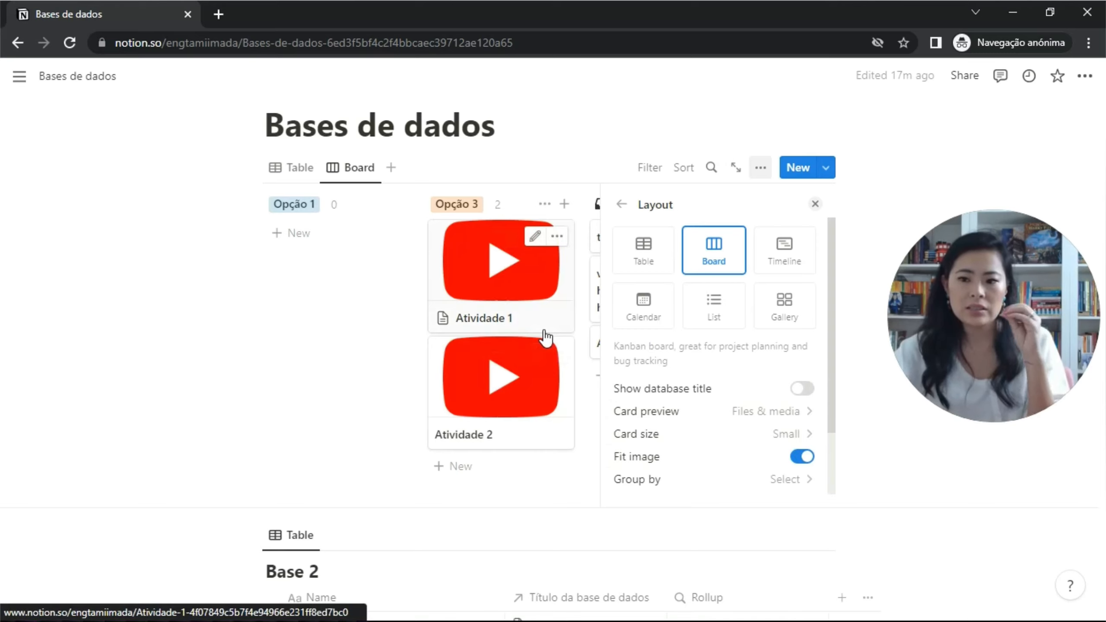
scroll(714, 365, down, 2)
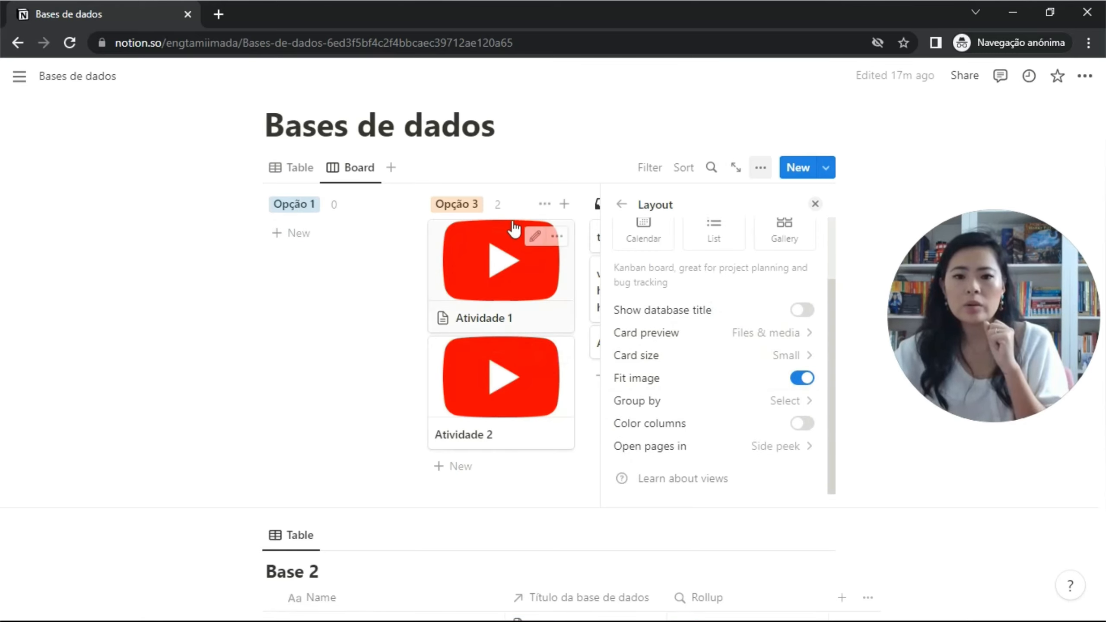
Change the board's grouping to Person after briefly trying Status, putting Atividade 1 under its assignee.
click(810, 409)
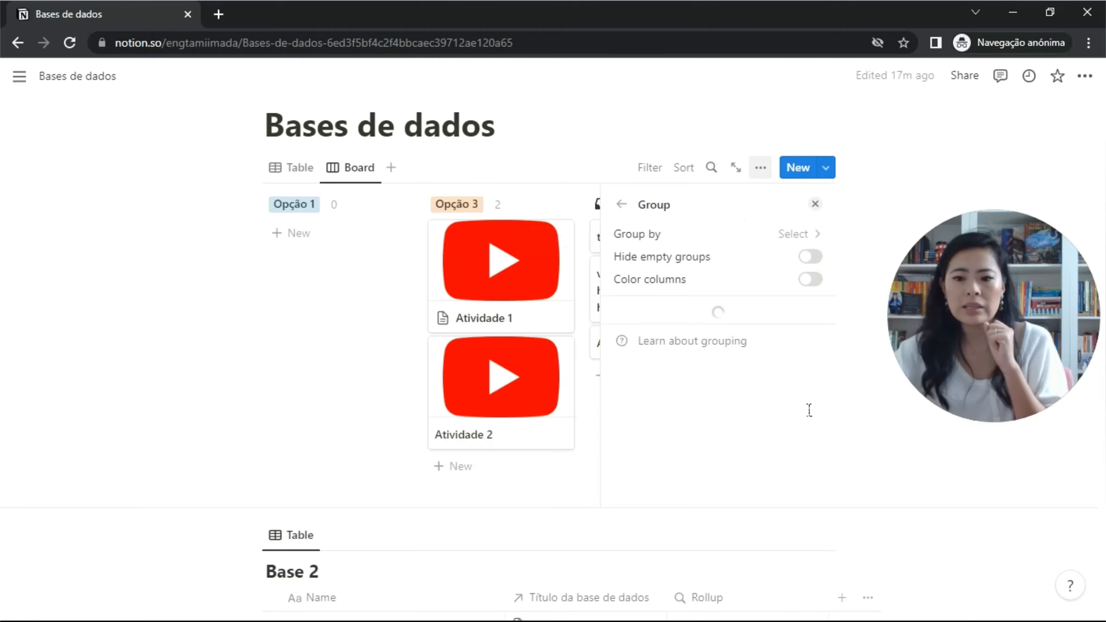
click(793, 236)
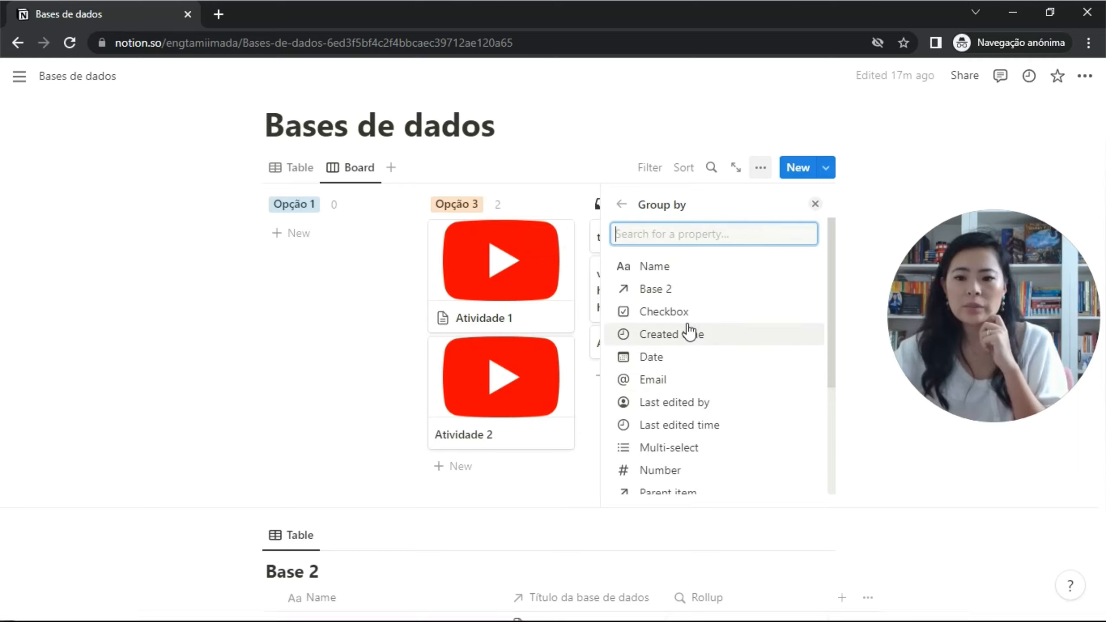
scroll(697, 367, down, 2)
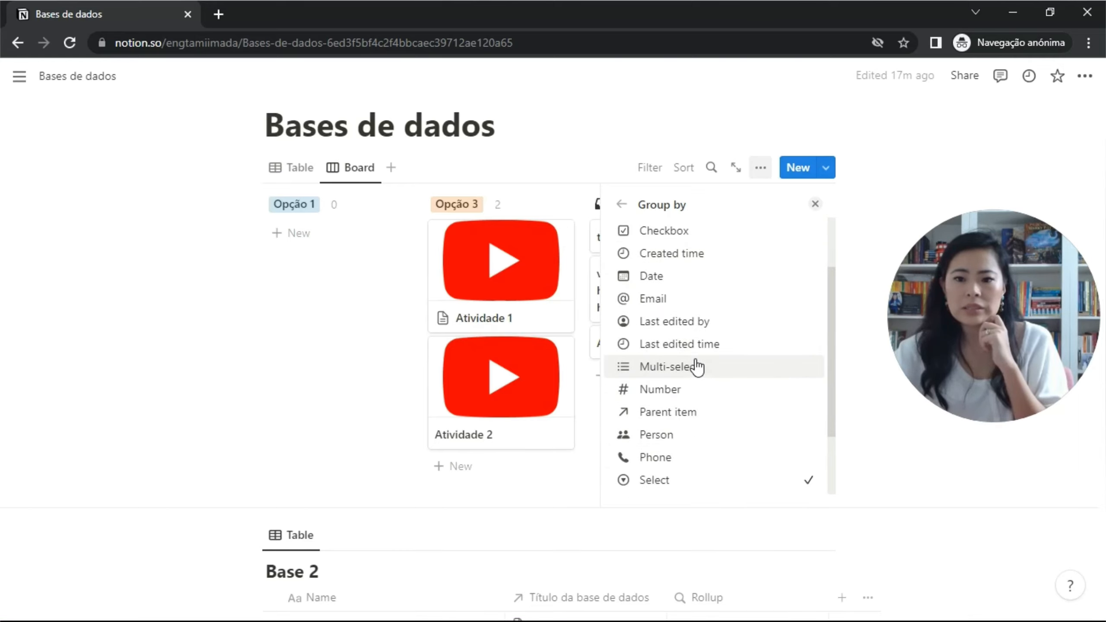
scroll(698, 366, down, 2)
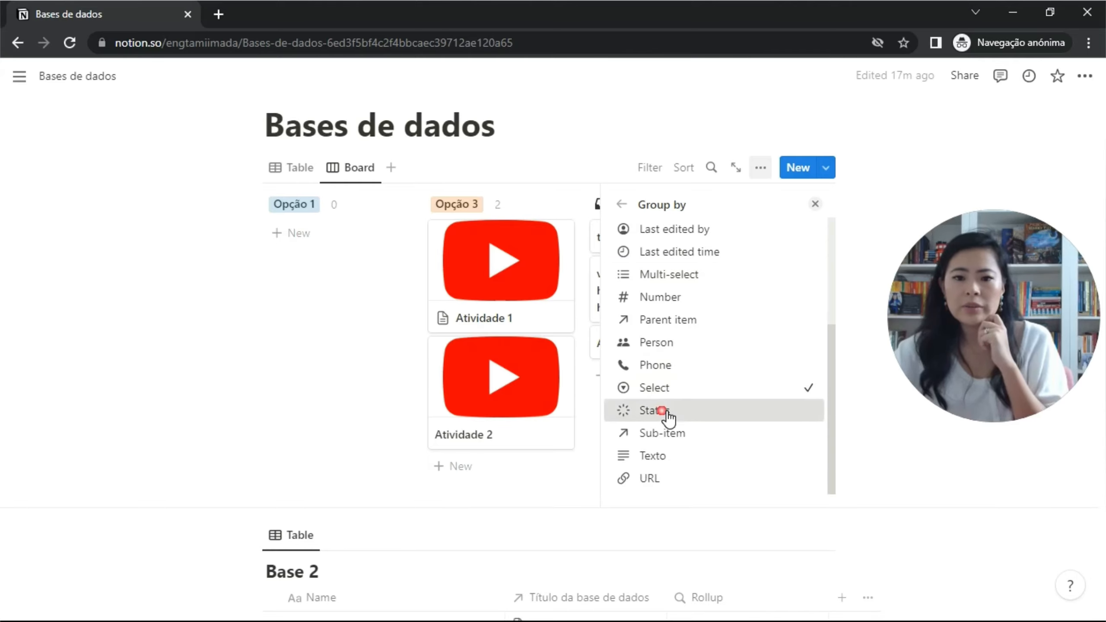
click(666, 412)
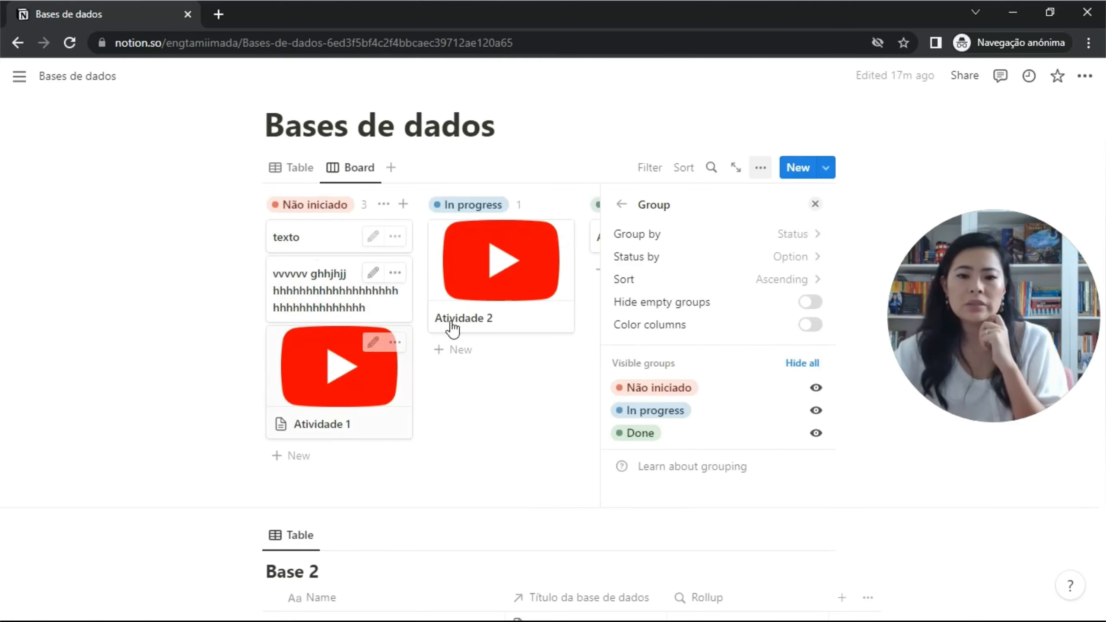
click(809, 239)
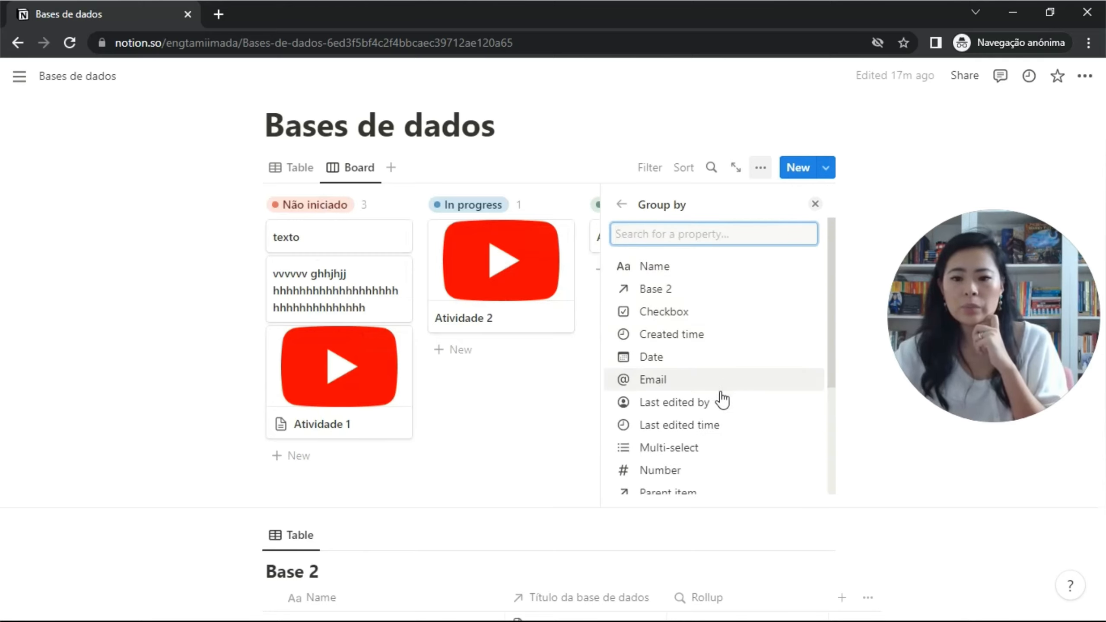
scroll(716, 358, down, 3)
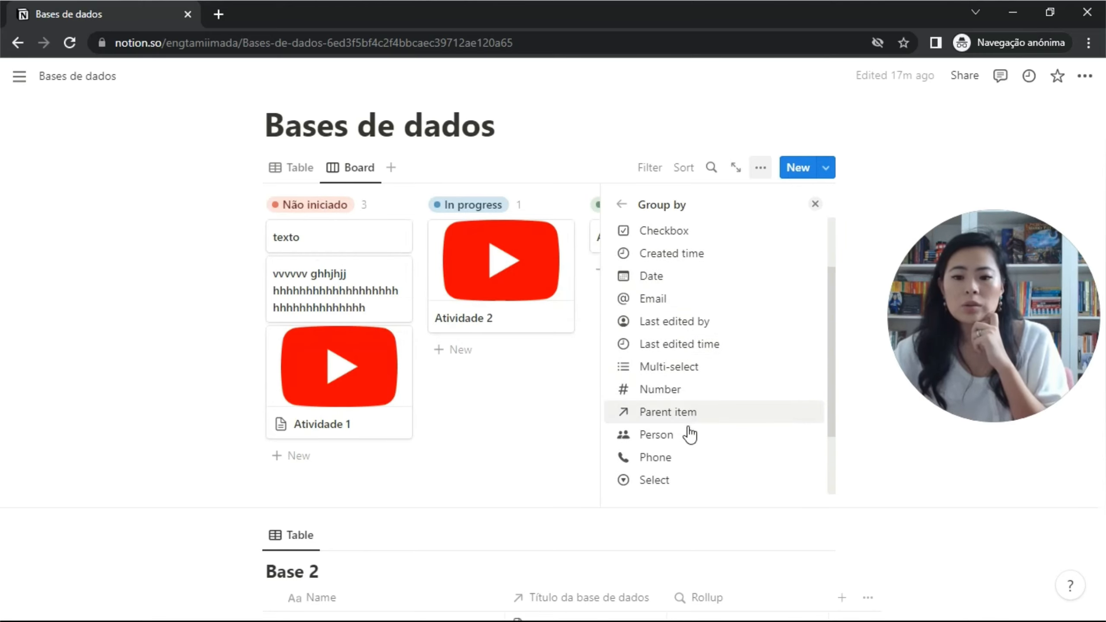
click(690, 435)
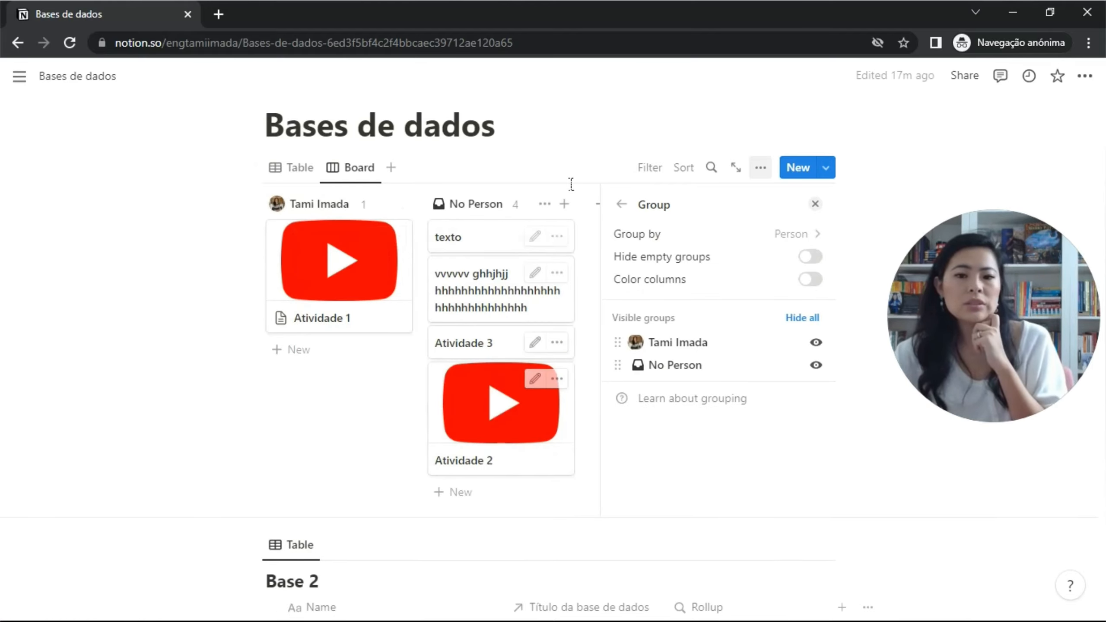
click(803, 238)
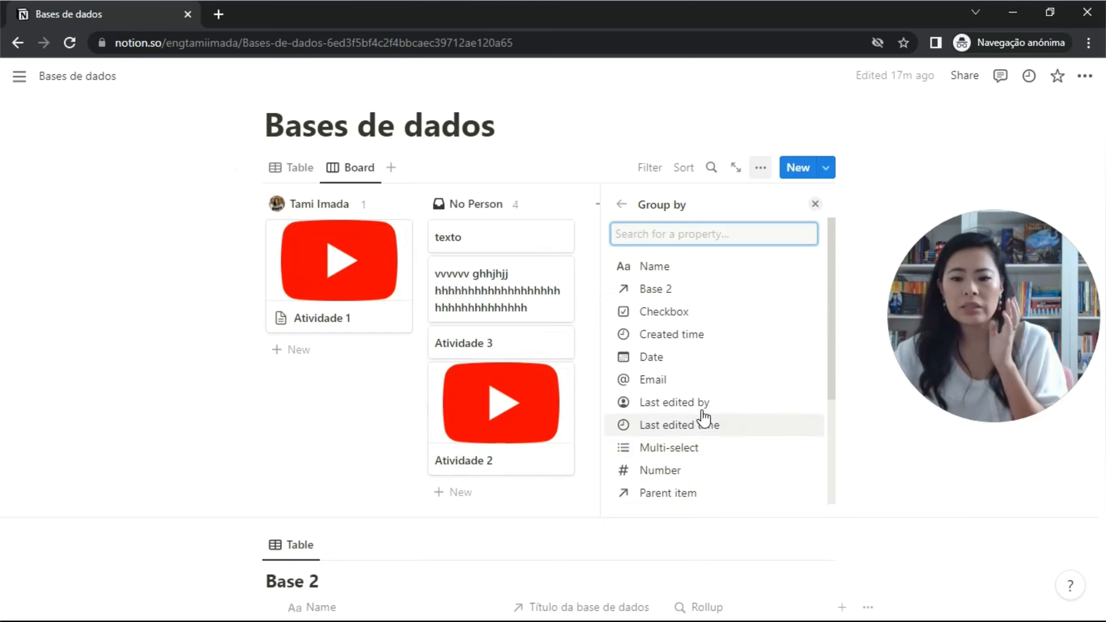
scroll(701, 414, down, 3)
scroll(679, 314, up, 5)
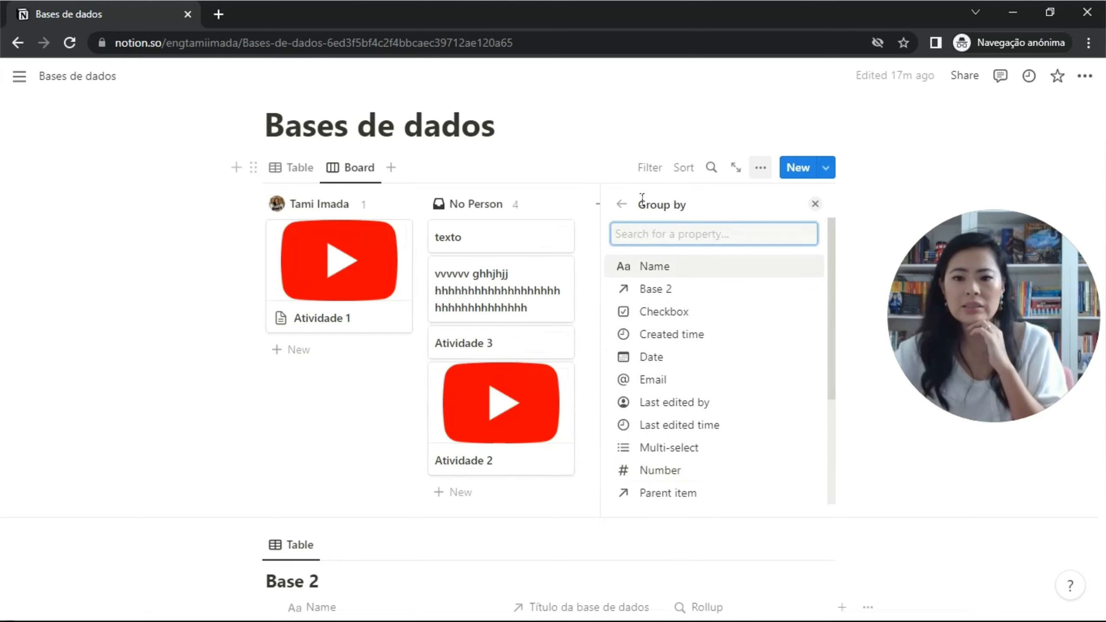
click(819, 207)
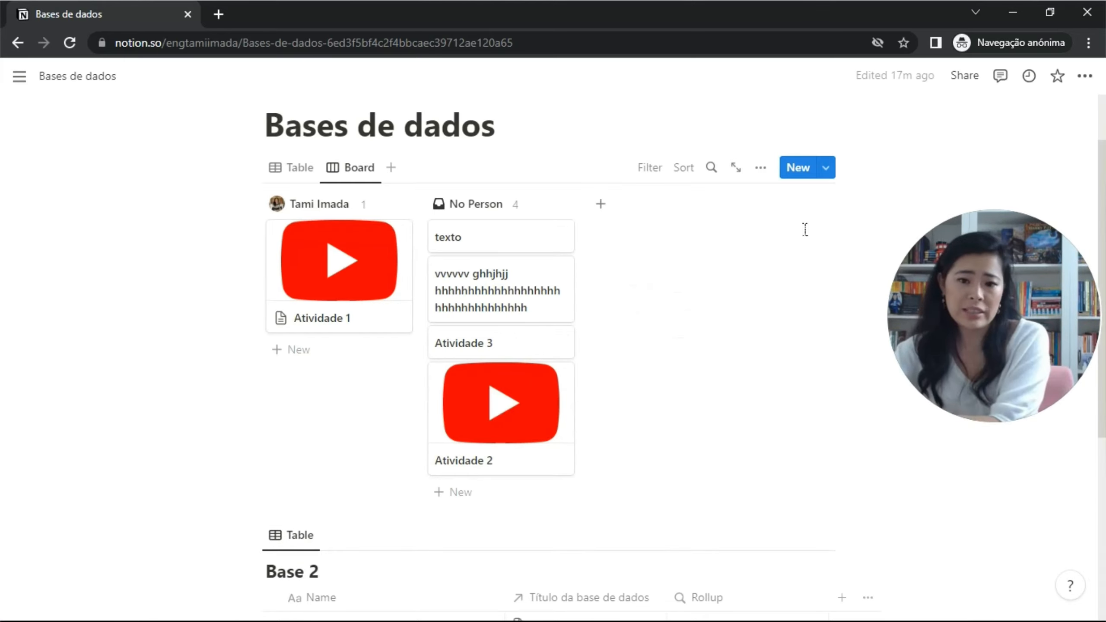
Create a Timeline view of the database with its item table shown alongside.
click(392, 168)
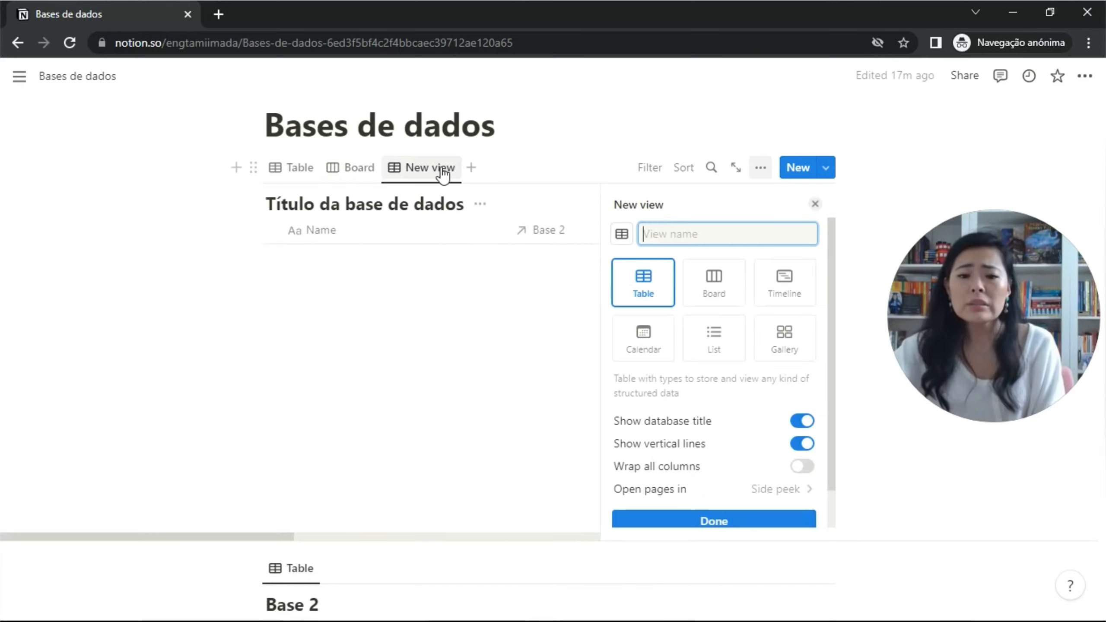
click(796, 286)
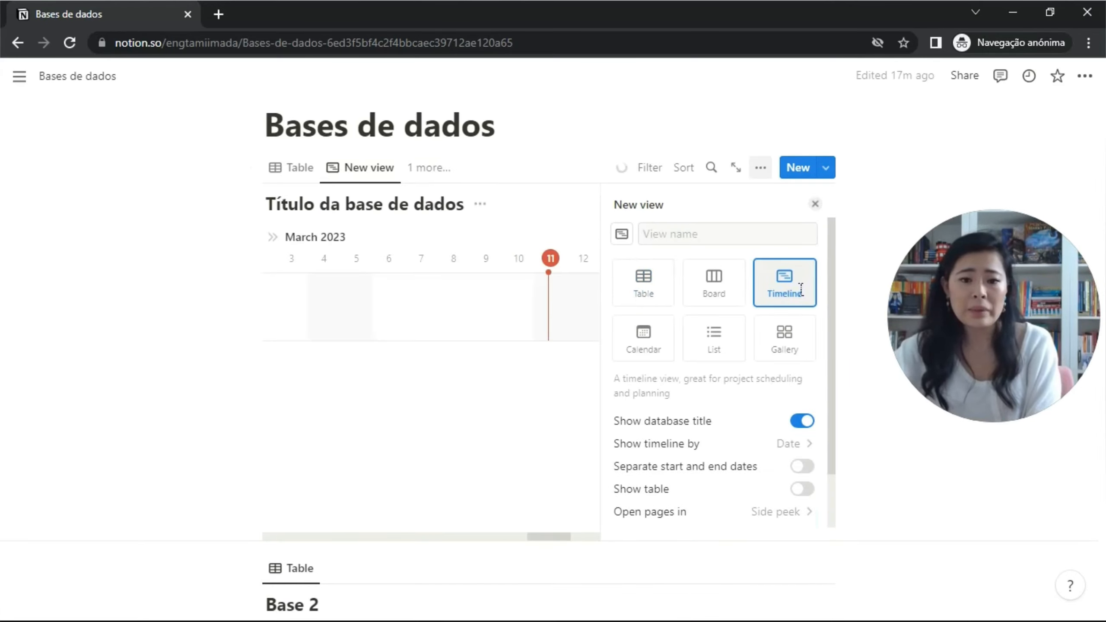
click(543, 240)
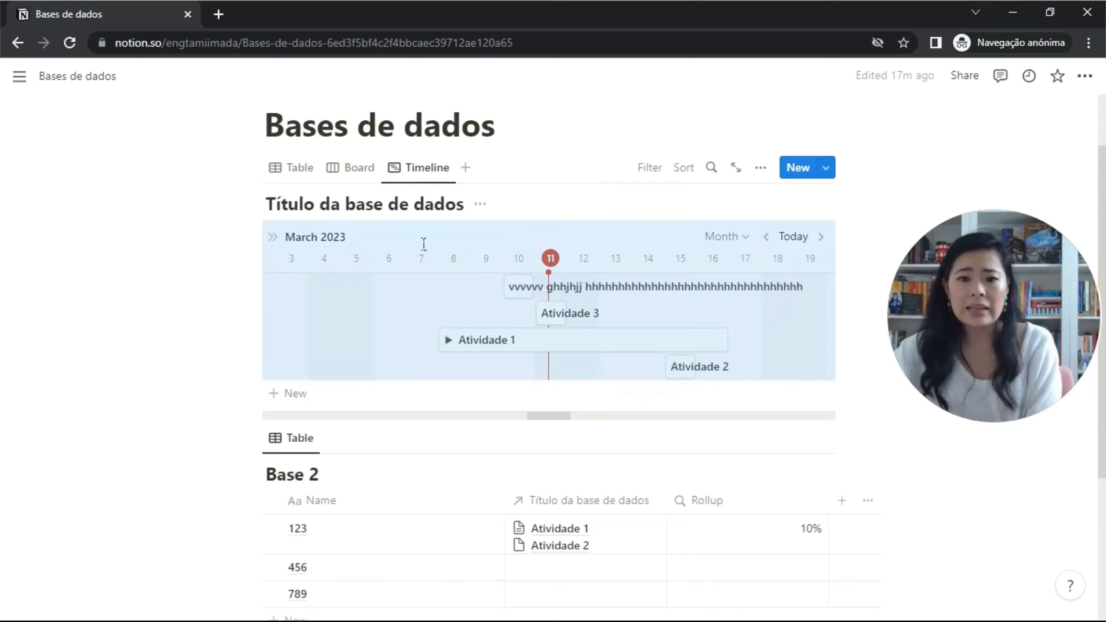
click(274, 237)
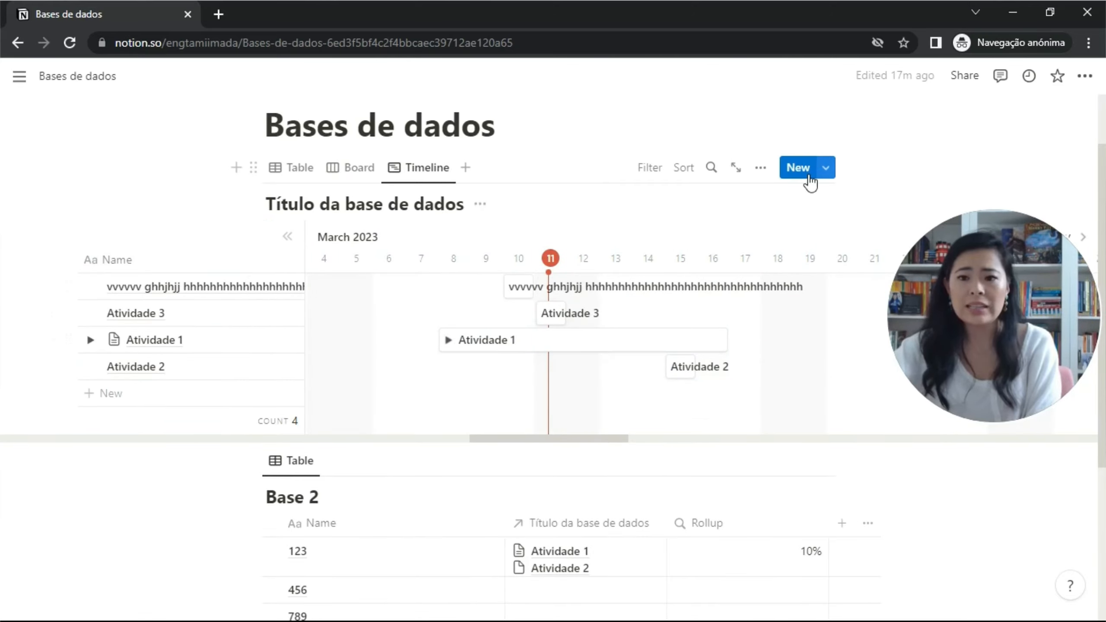
Show the Date property on the timeline bars.
click(762, 168)
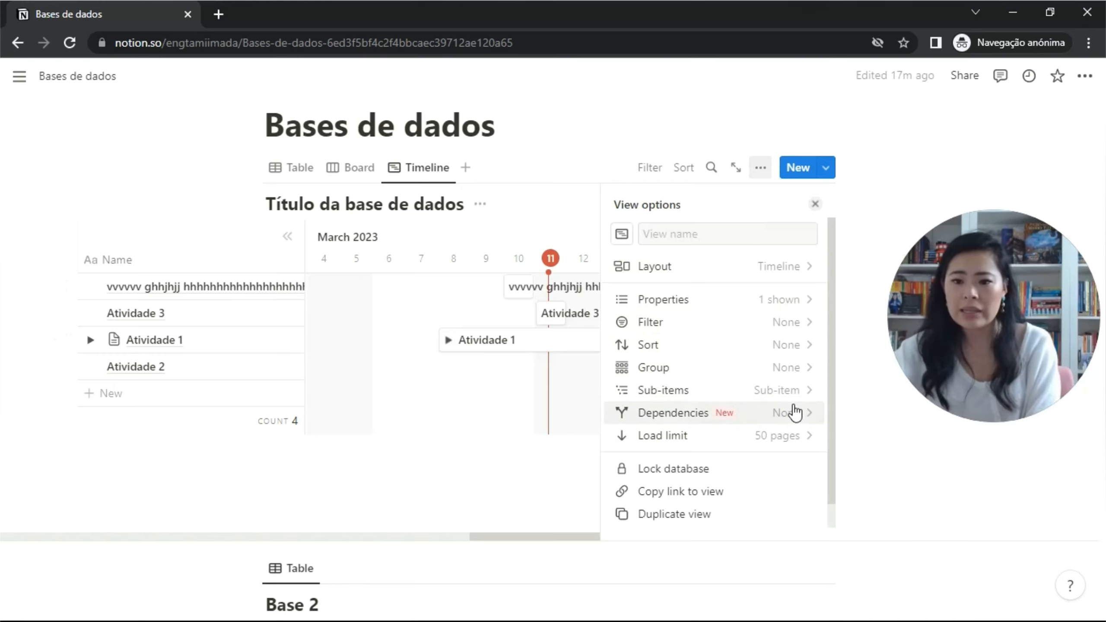
click(805, 305)
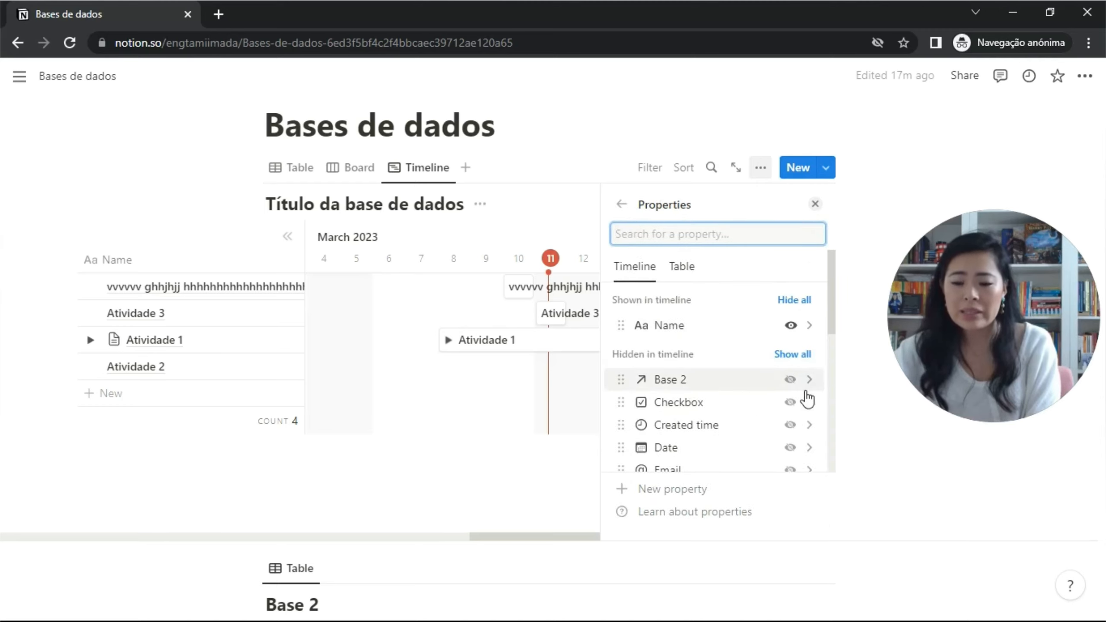
click(790, 448)
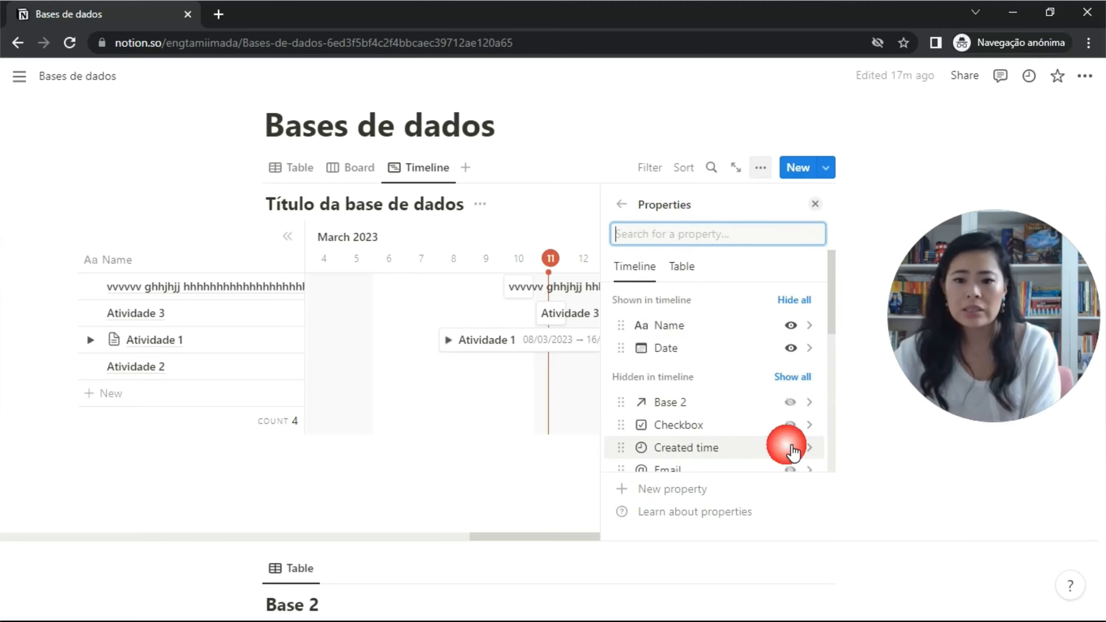
click(818, 206)
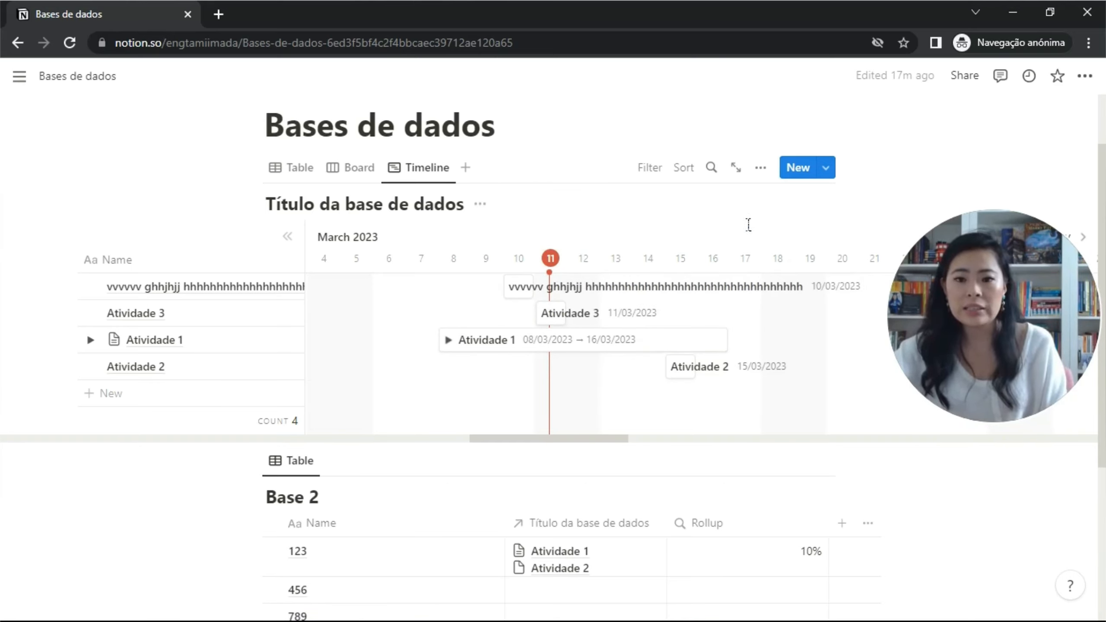
Check the timeline's time scale, step back a month, then return to today.
drag(340, 246, 801, 251)
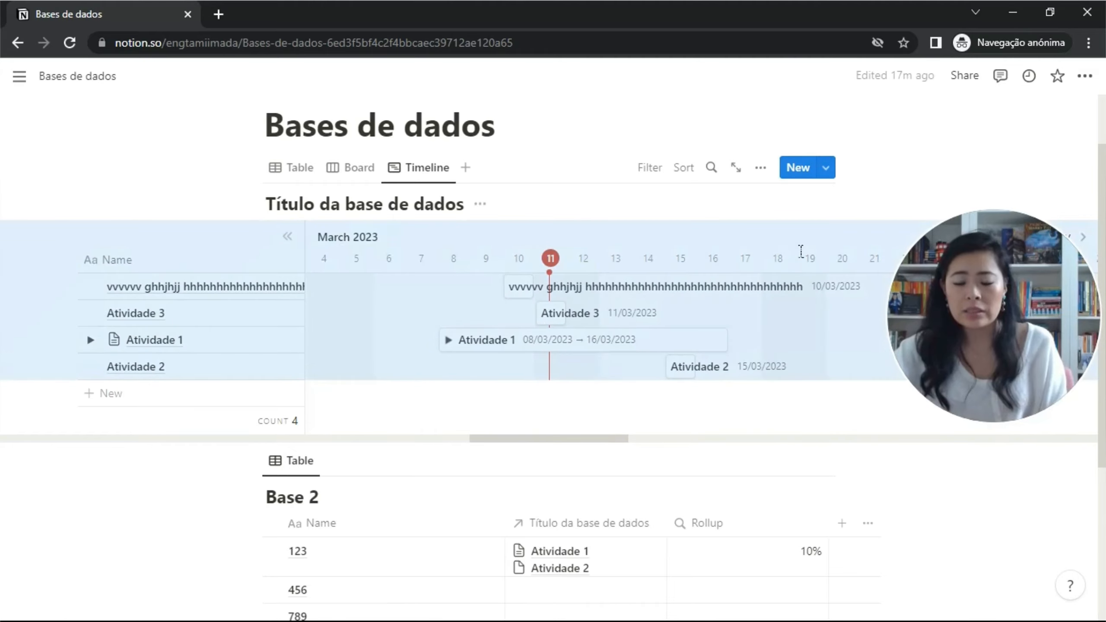
scroll(849, 240, down, 3)
scroll(849, 237, up, 3)
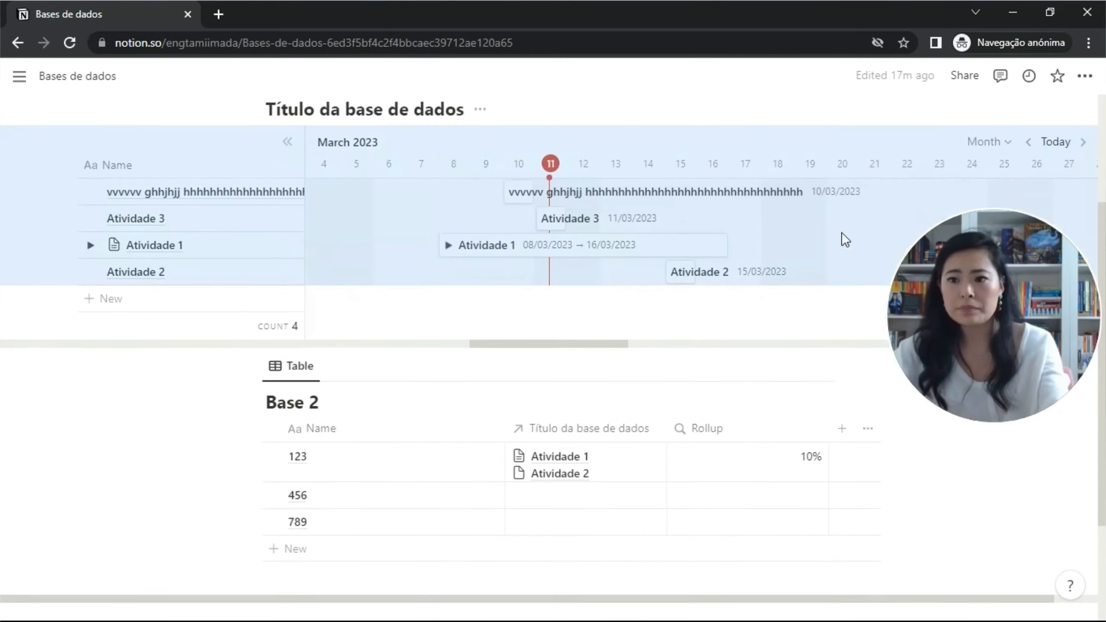
scroll(852, 237, down, 2)
click(997, 156)
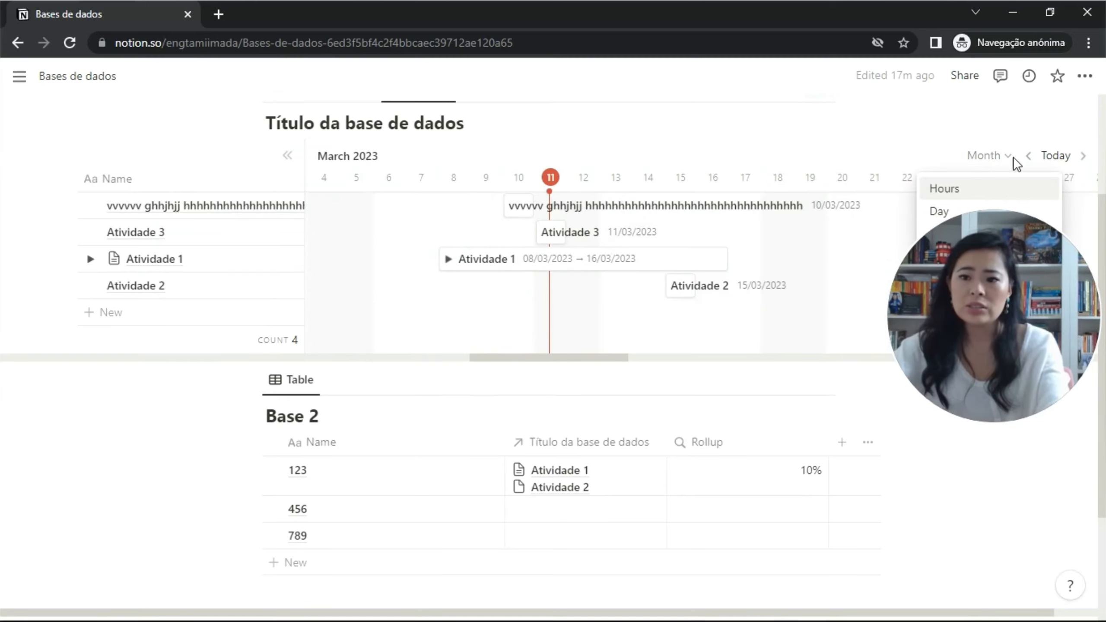
click(1040, 159)
click(1038, 158)
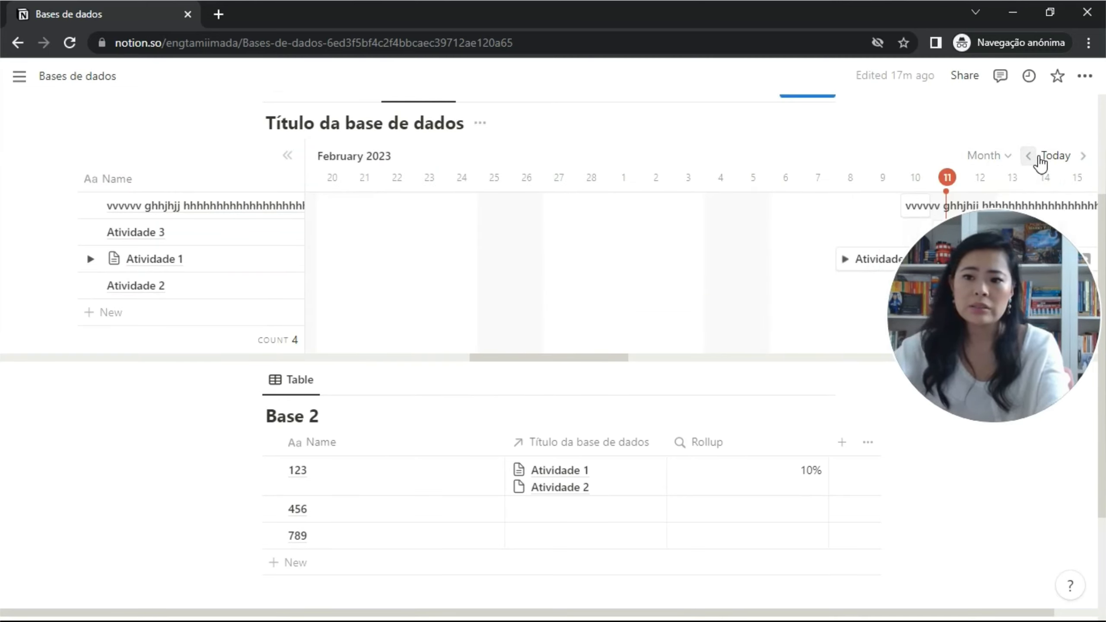
click(1061, 159)
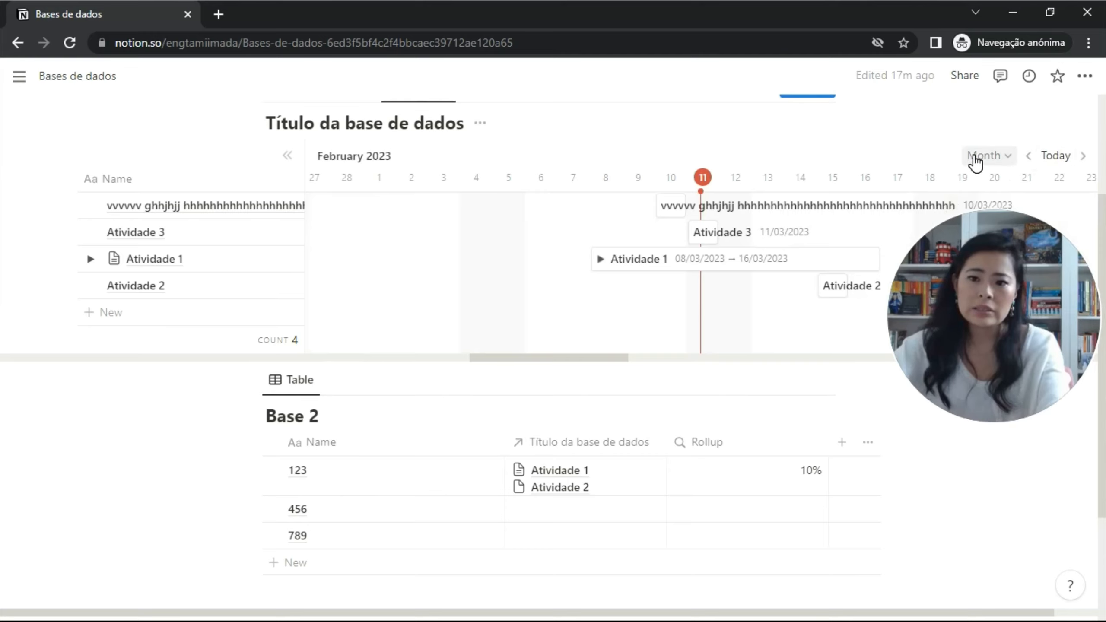
Keep the timeline on Month and begin adding a new view to the database.
click(987, 155)
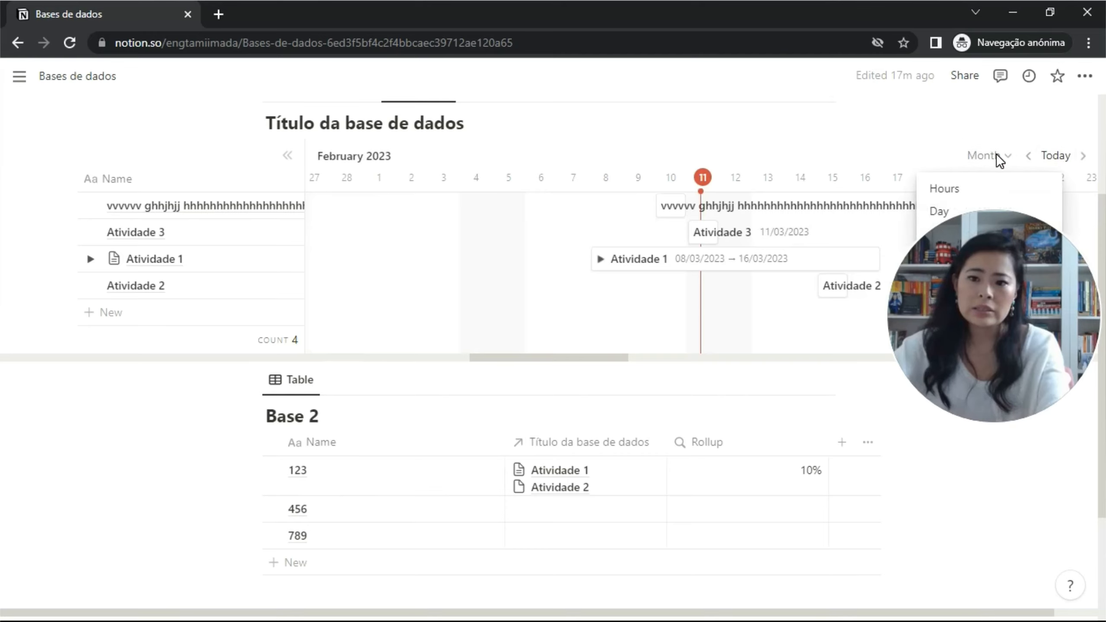
click(453, 234)
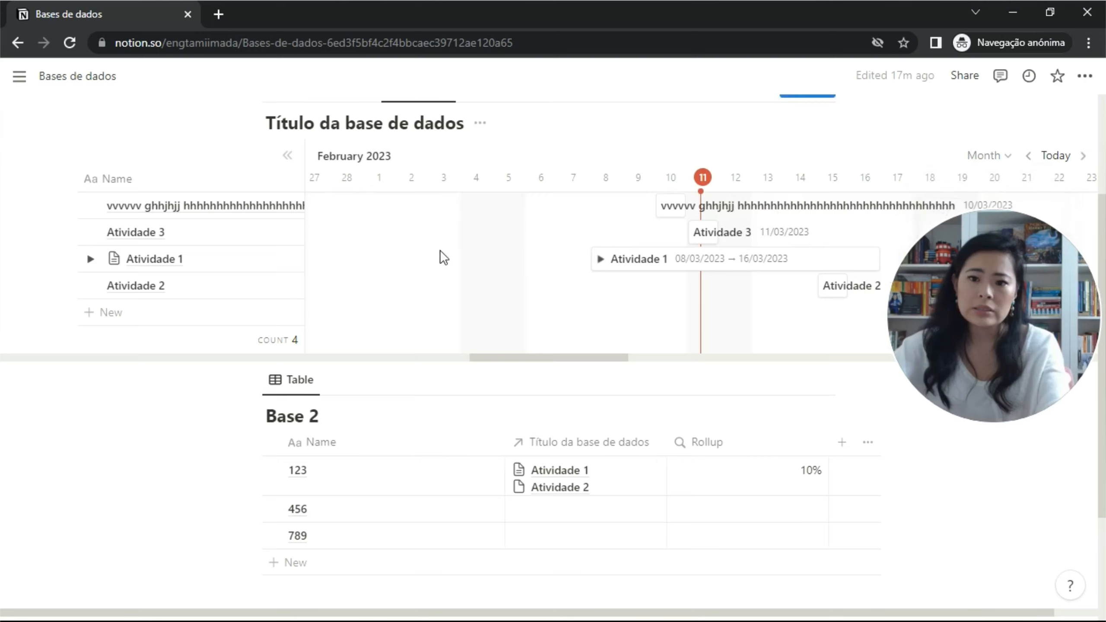
scroll(440, 255, up, 4)
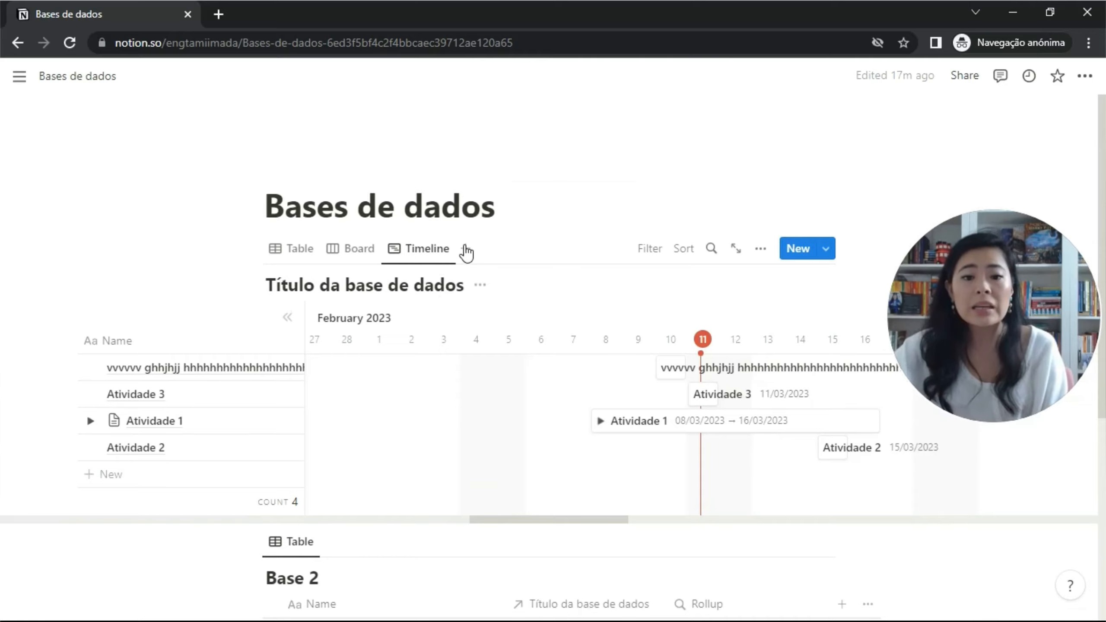
click(469, 249)
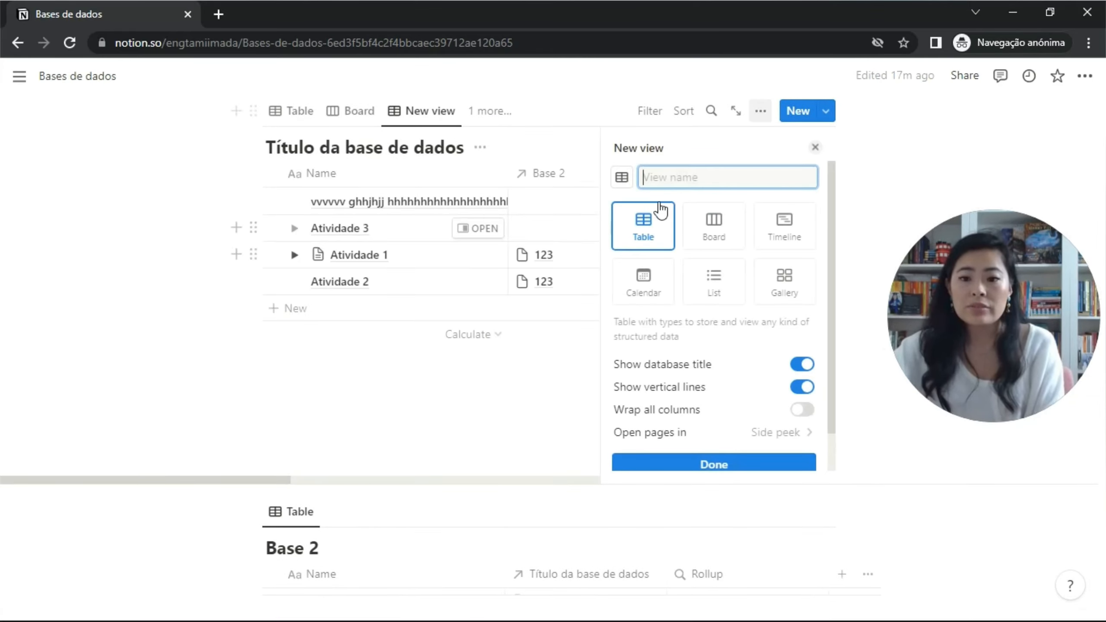
Make the new view a Month calendar organised by the Date property.
click(669, 300)
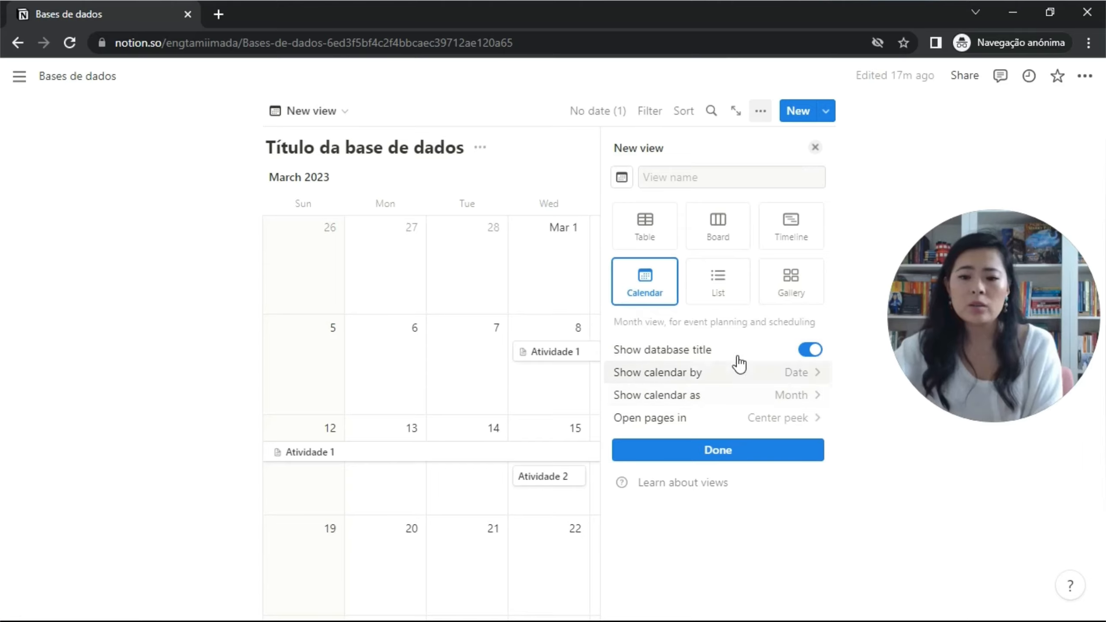
click(791, 404)
click(790, 403)
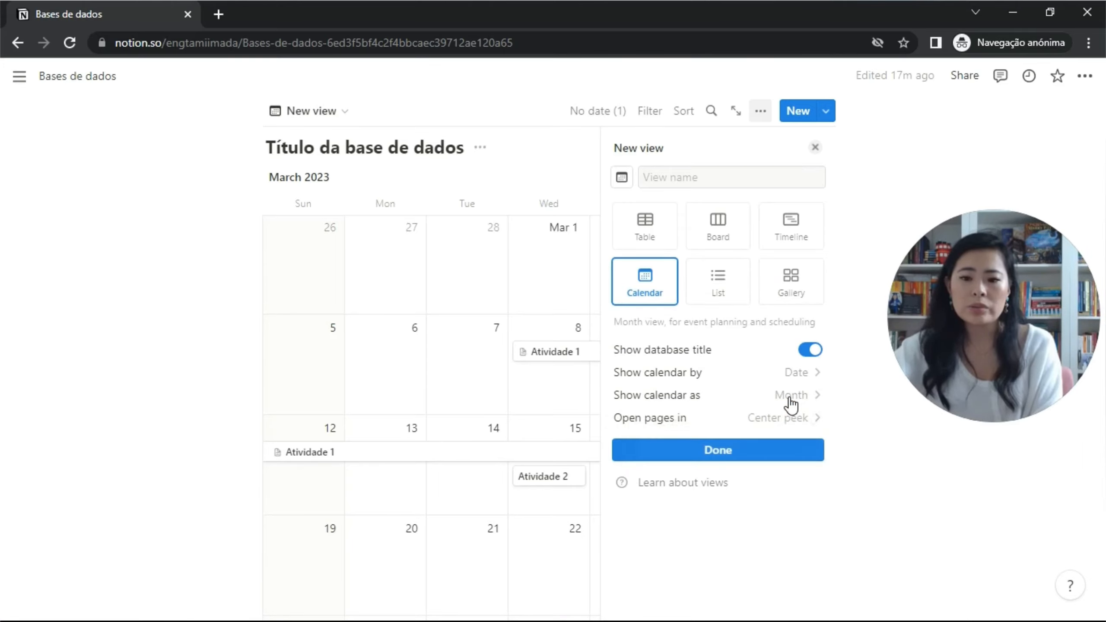
click(801, 374)
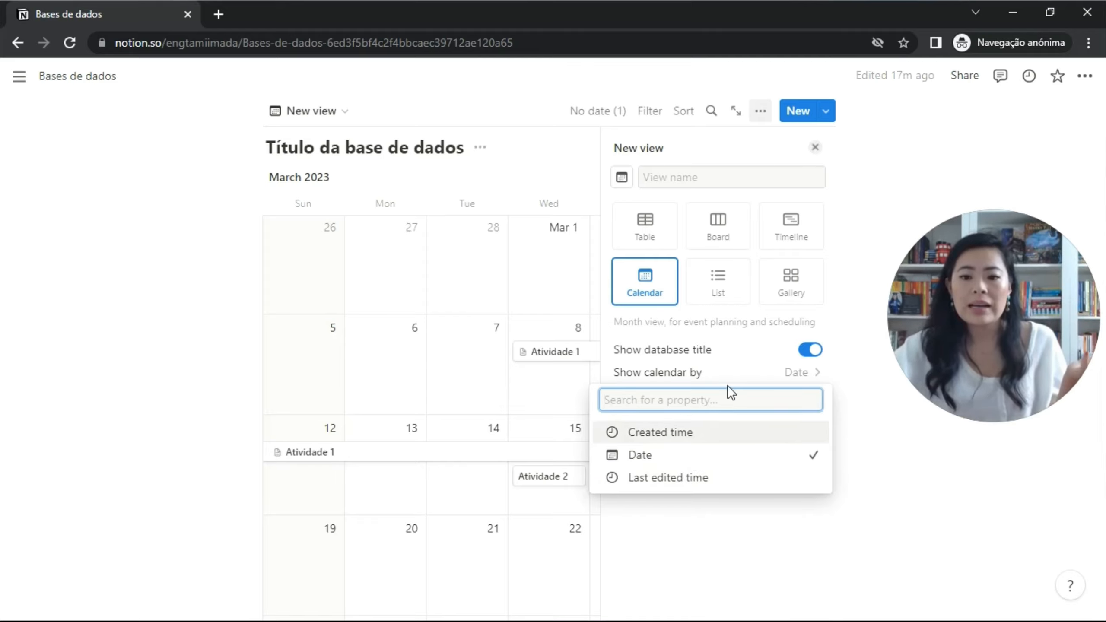
click(815, 148)
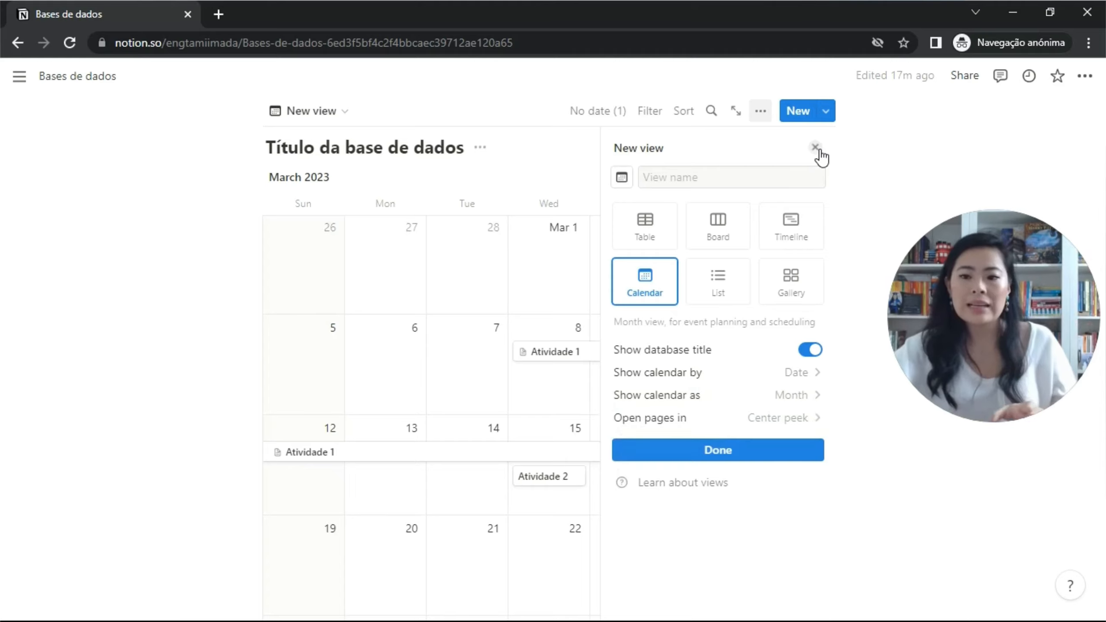
Move Atividade 2 from the 15th to Tuesday 14 on the March 2023 calendar.
click(816, 148)
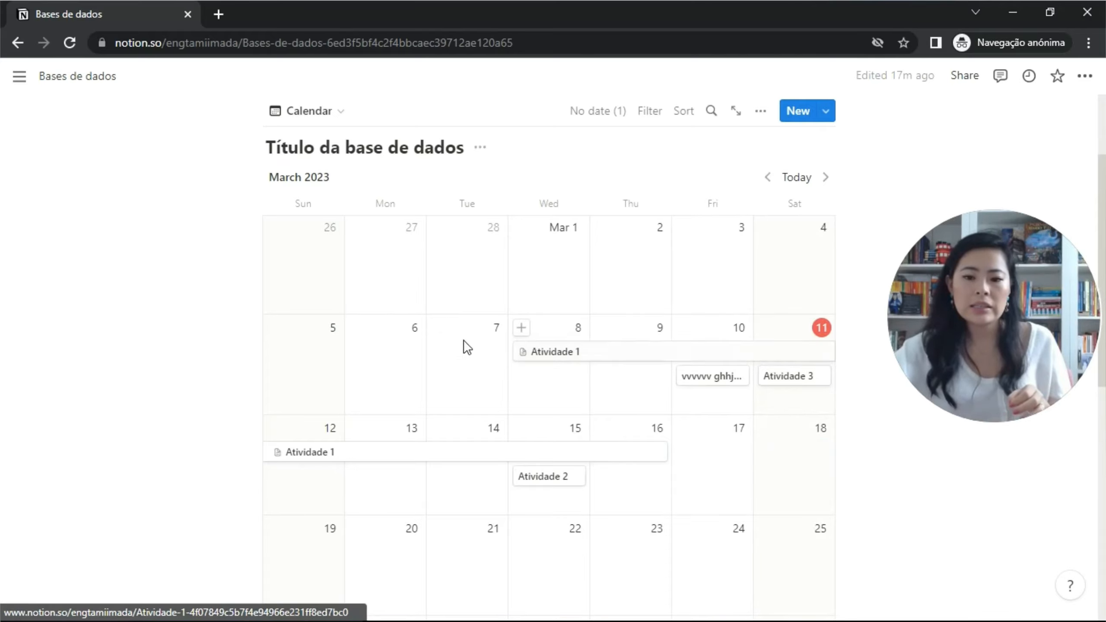
drag(560, 483, 475, 486)
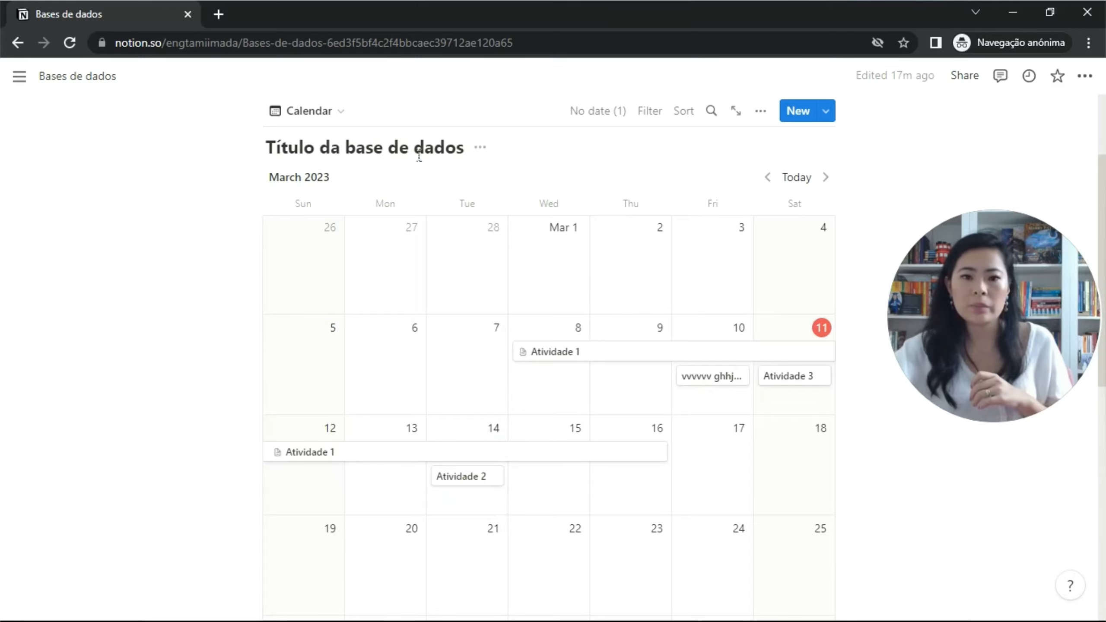
click(345, 114)
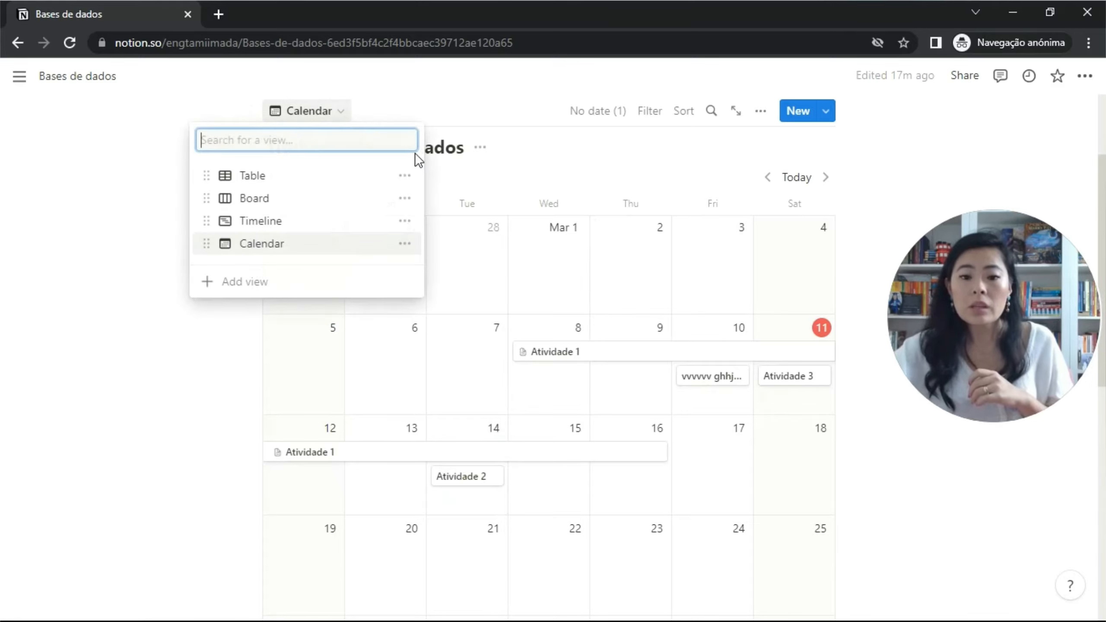
Add a List view of the database.
click(383, 288)
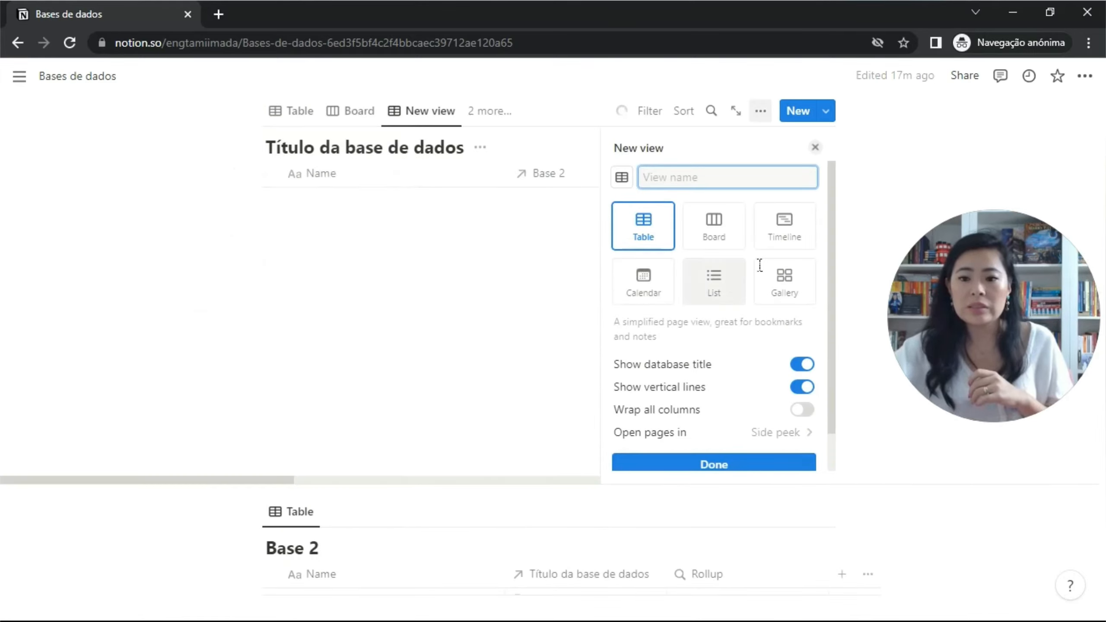
click(712, 282)
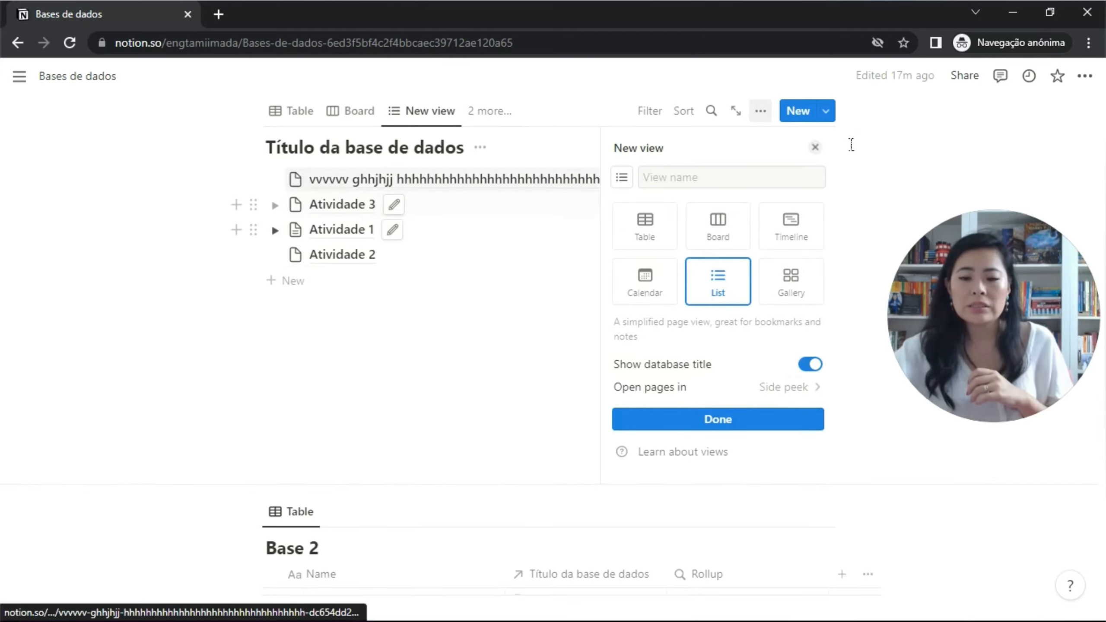
click(815, 148)
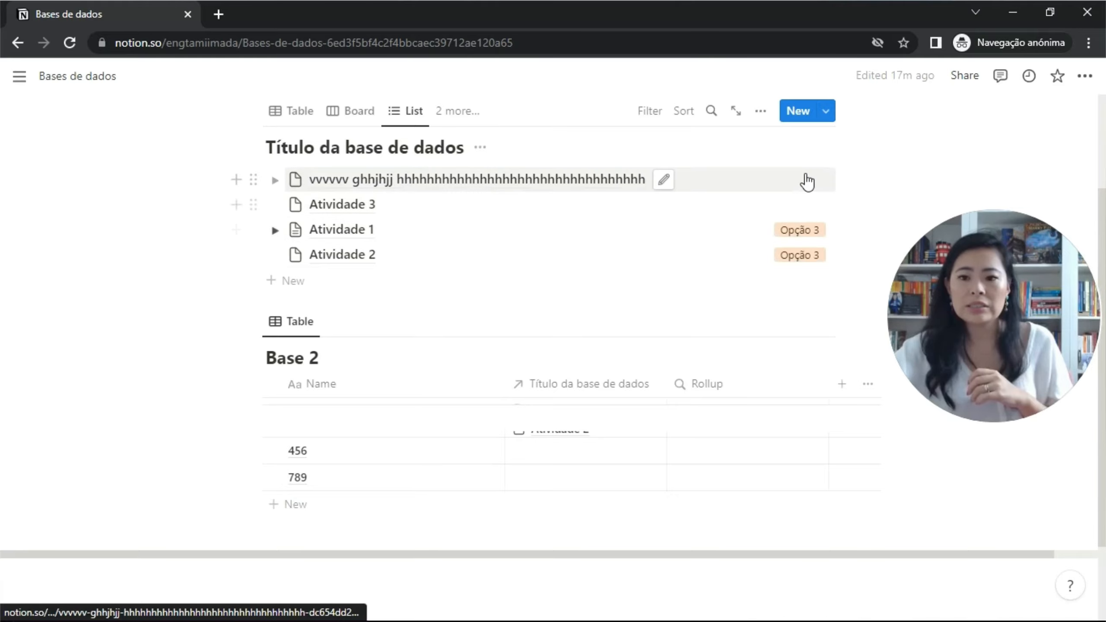
Make the Checkbox property visible in the list view, then begin another new view.
click(773, 118)
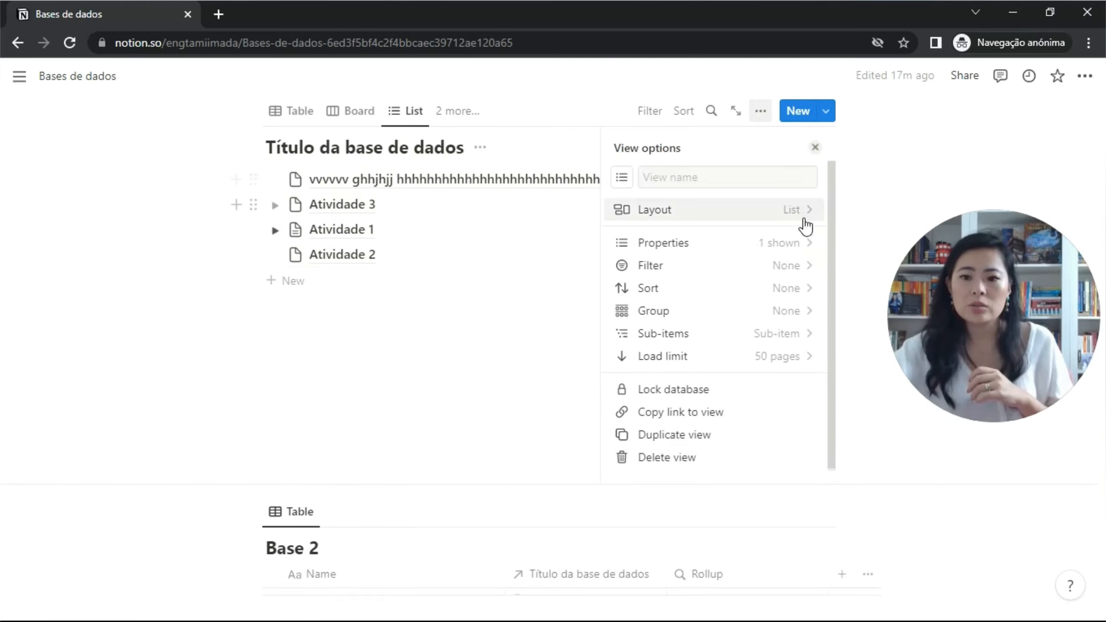
click(805, 245)
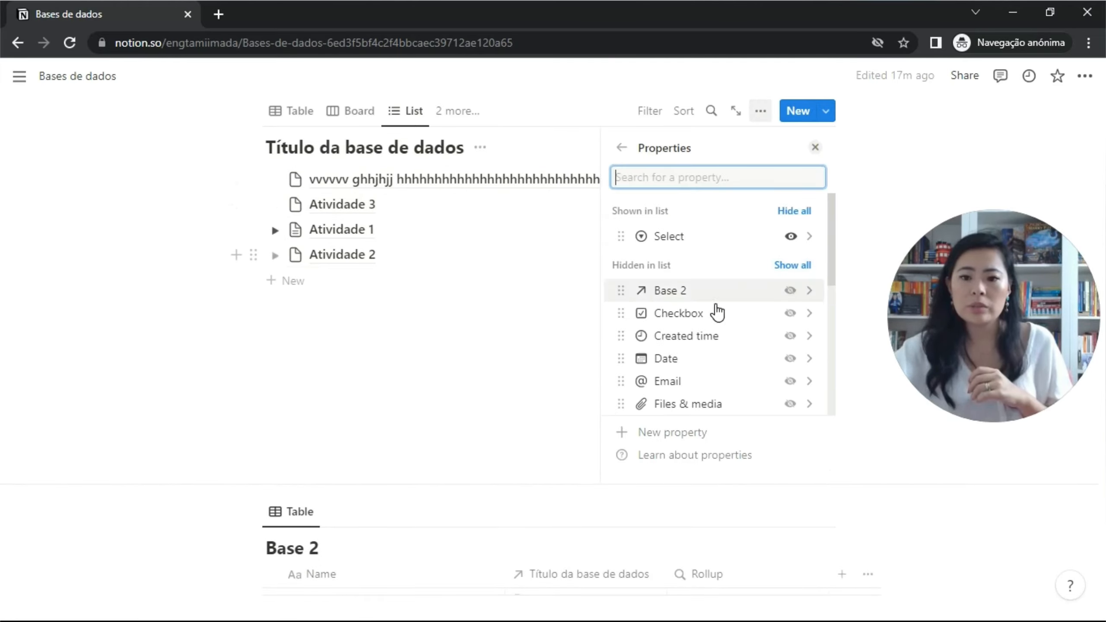
click(791, 314)
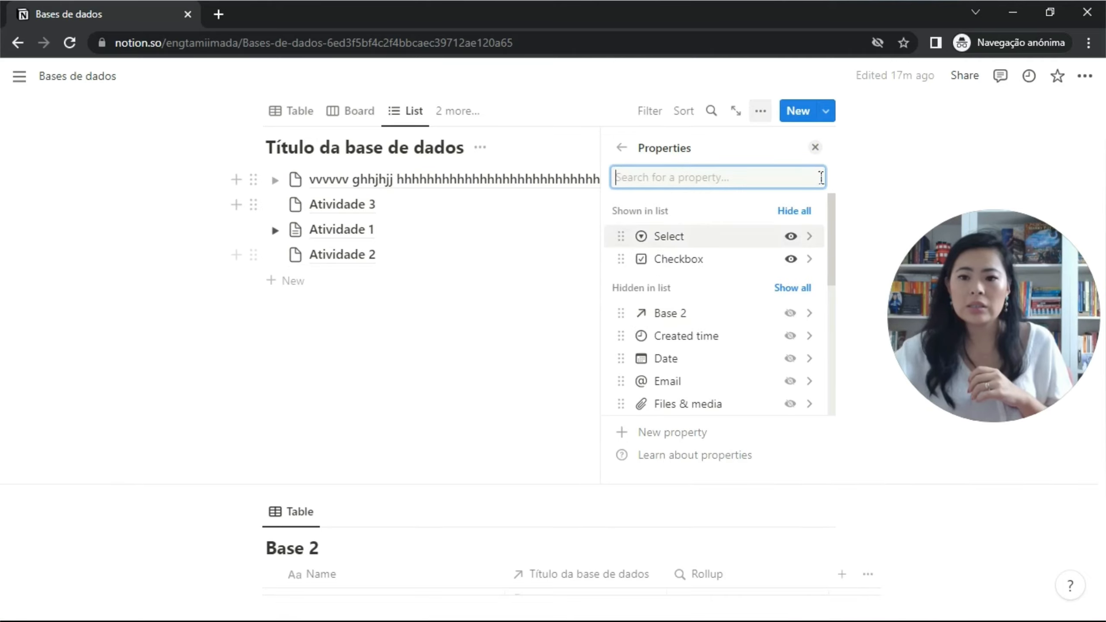
click(815, 147)
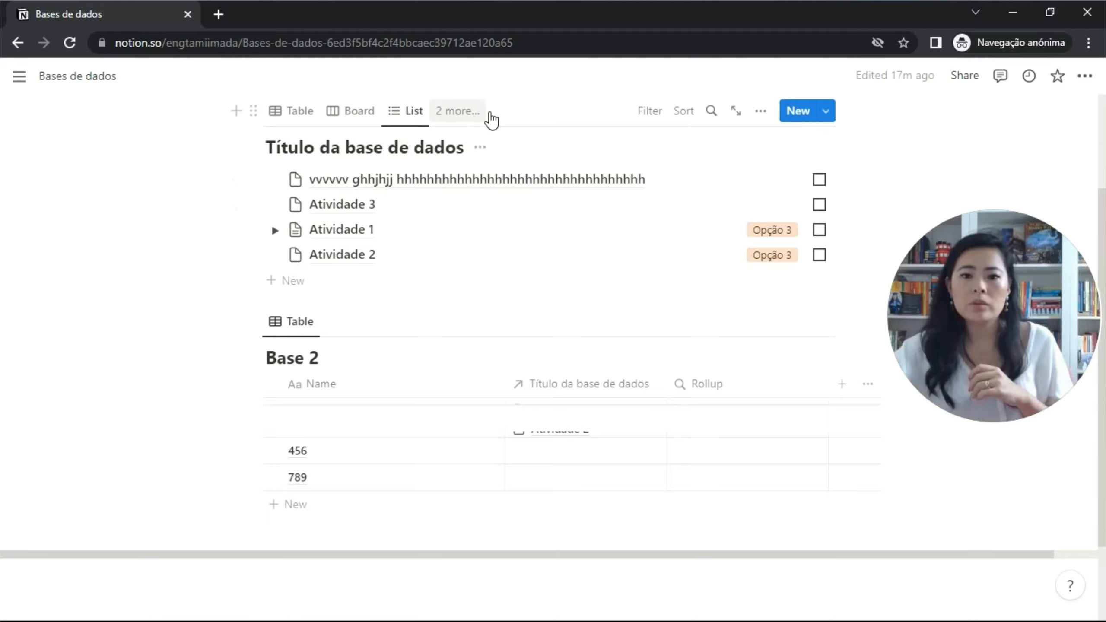
click(472, 114)
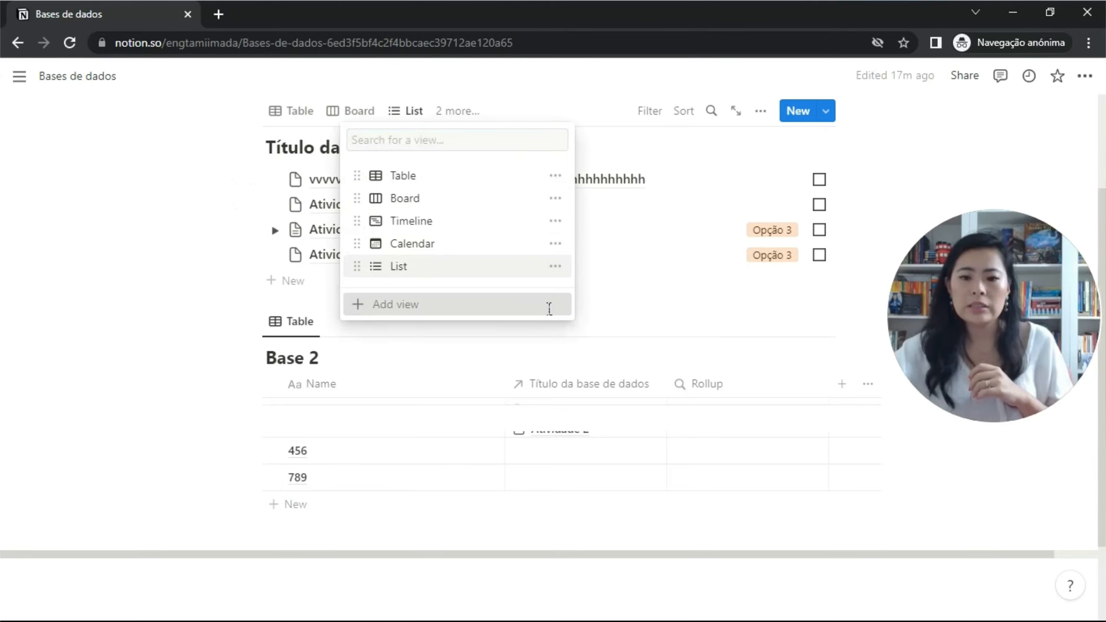
click(548, 306)
Make the new view a Gallery with Card preview set to Page cover.
click(801, 288)
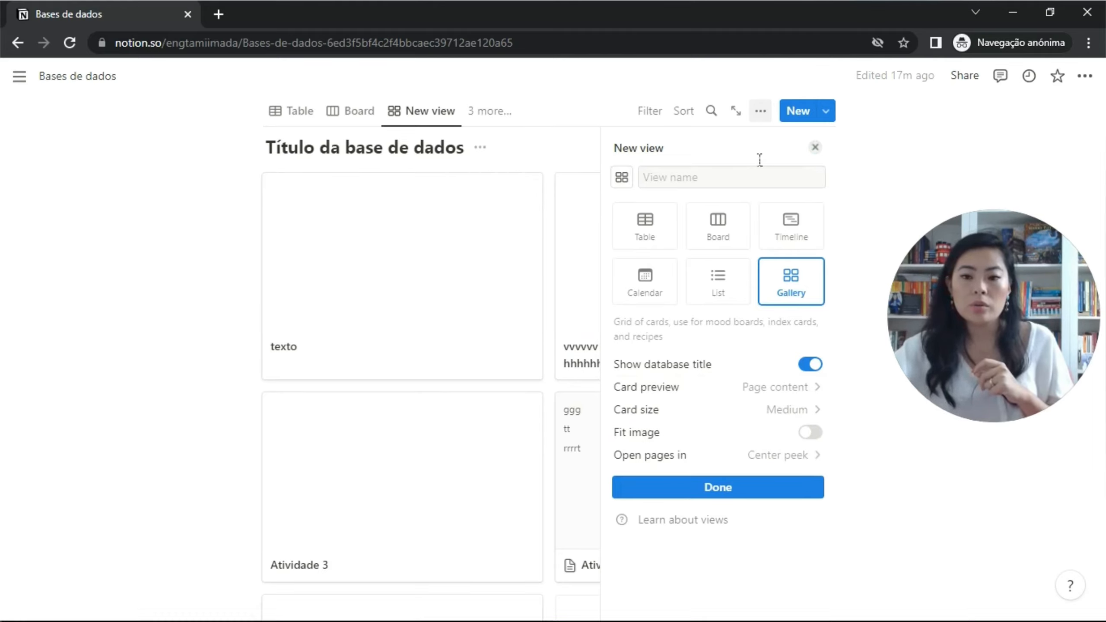
click(808, 390)
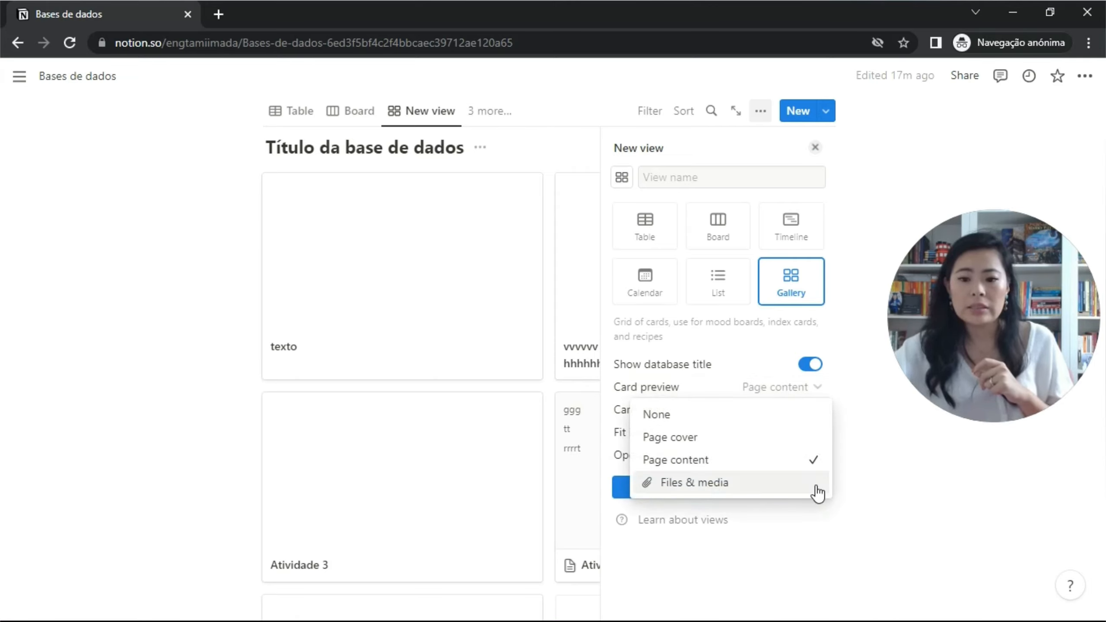
click(785, 437)
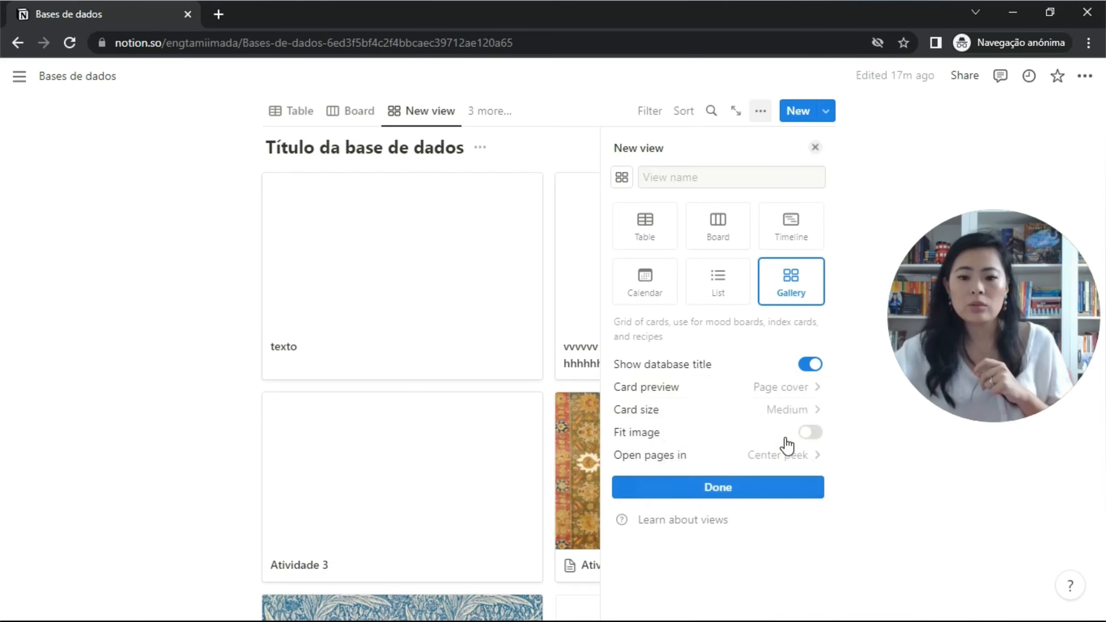
click(815, 148)
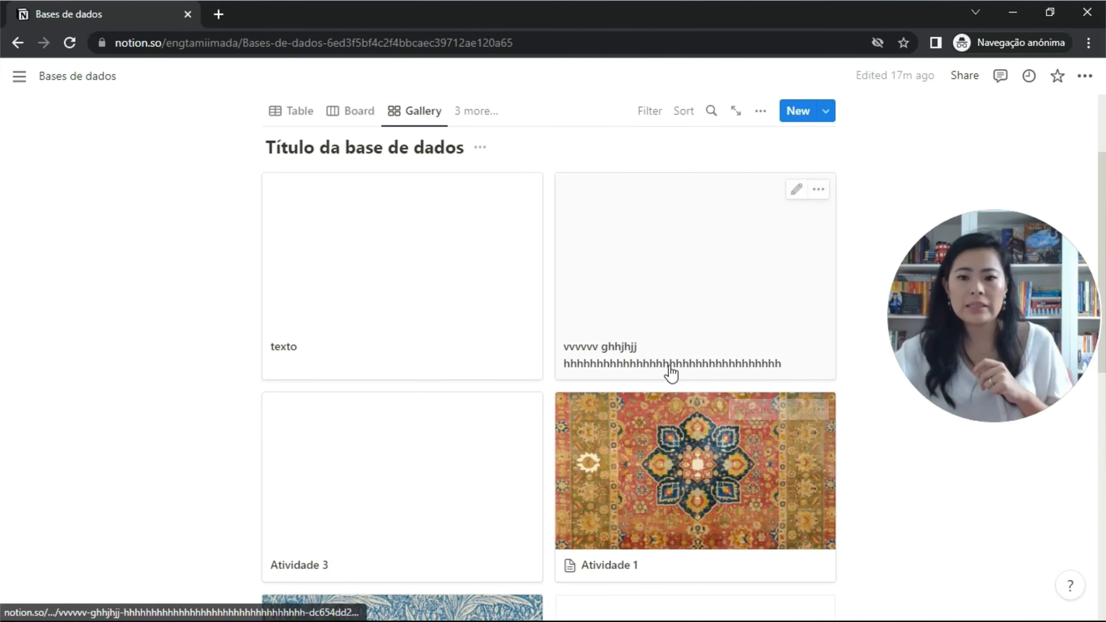
Set the gallery's card size to Small.
click(762, 112)
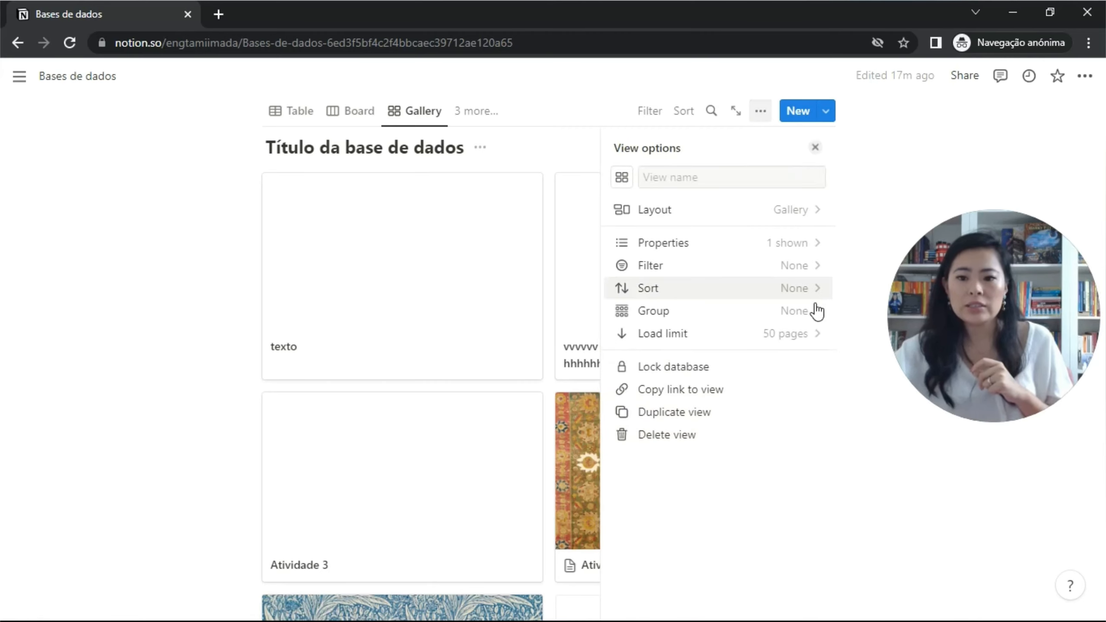
click(819, 211)
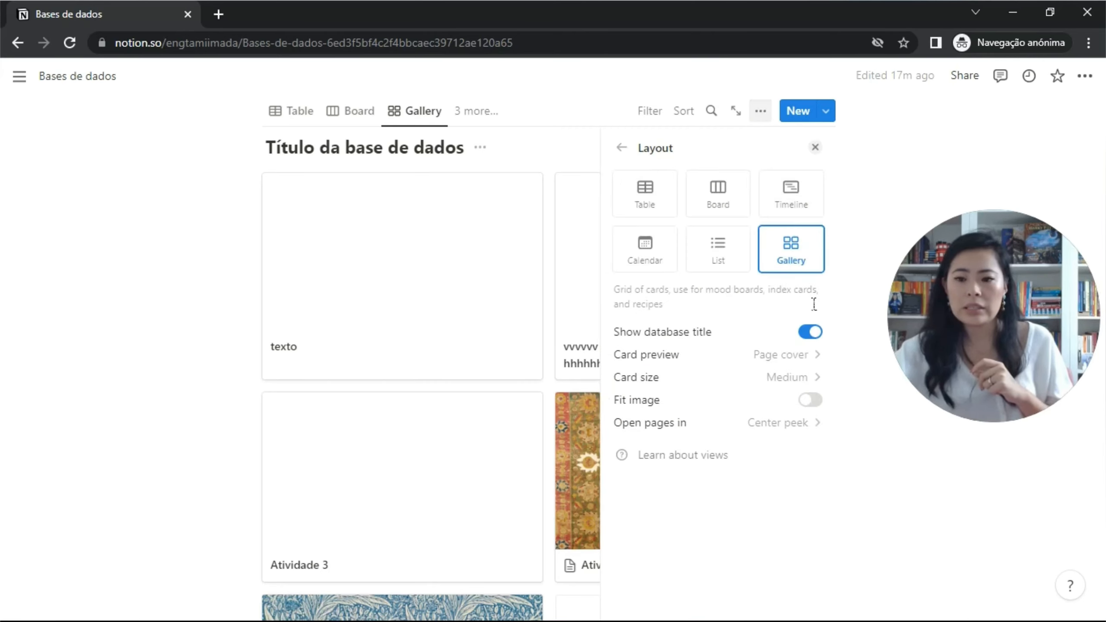
click(809, 378)
click(745, 402)
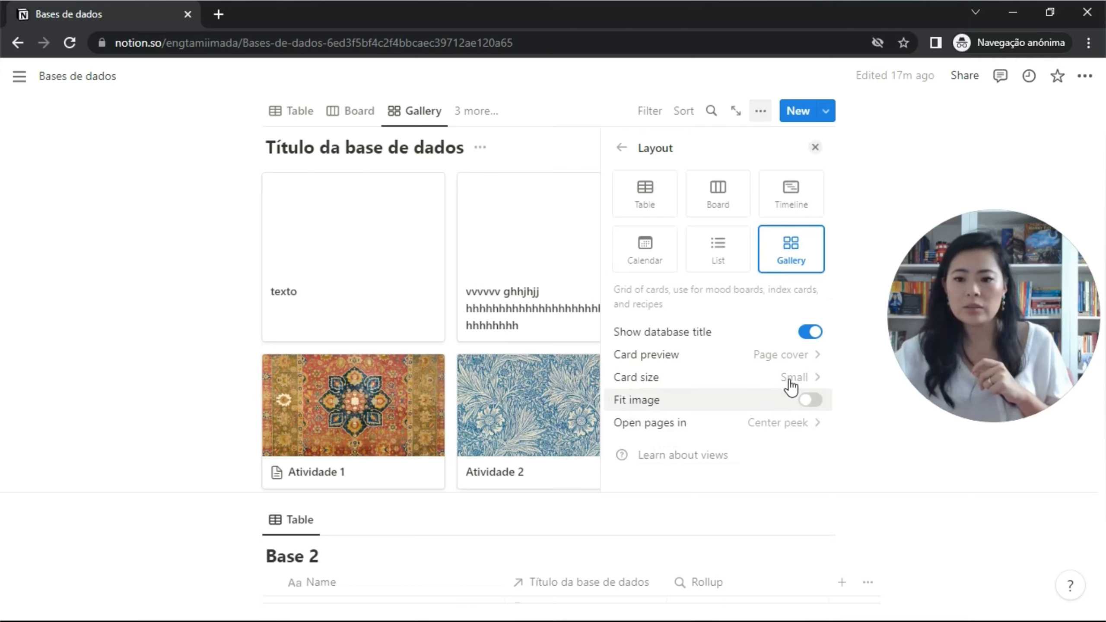
click(620, 148)
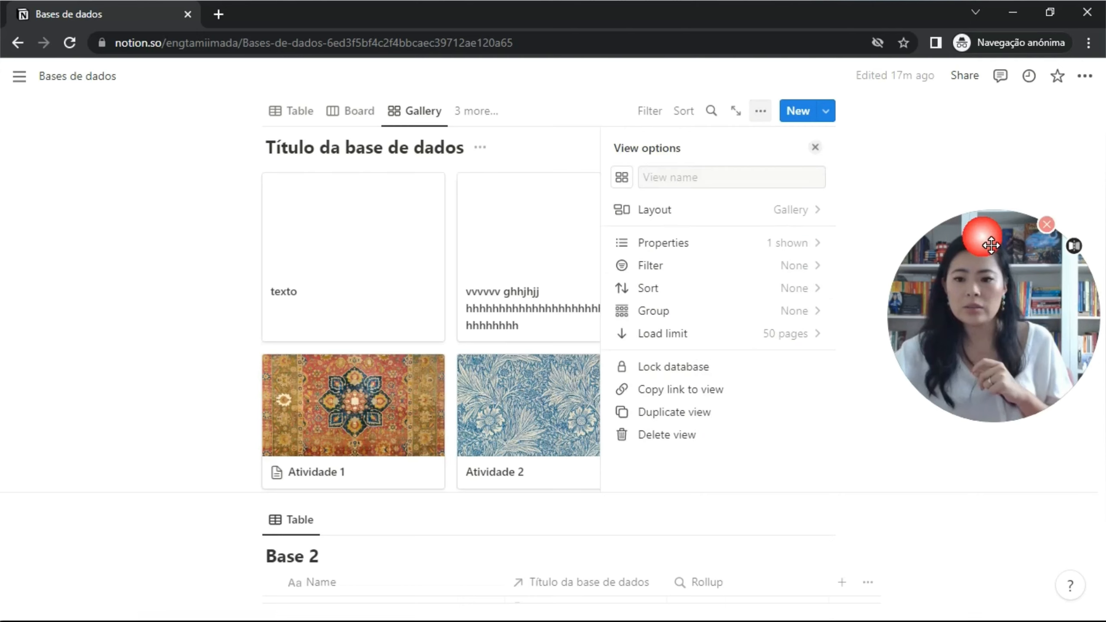
Group the gallery cards by Multi-select and test collapsing the Opção 2 group.
click(797, 317)
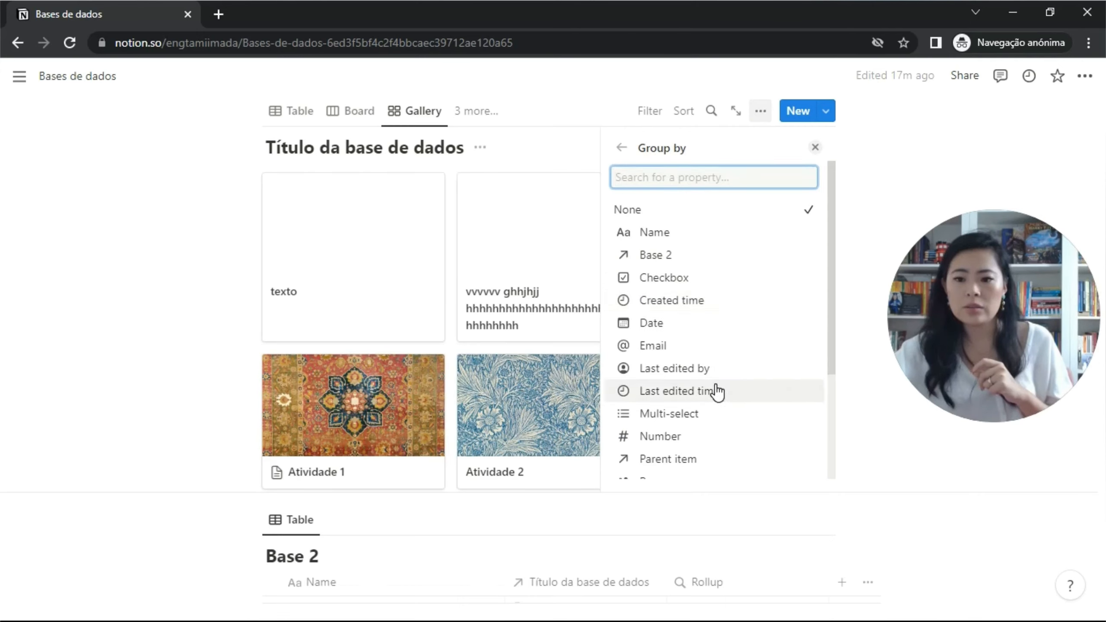
click(690, 418)
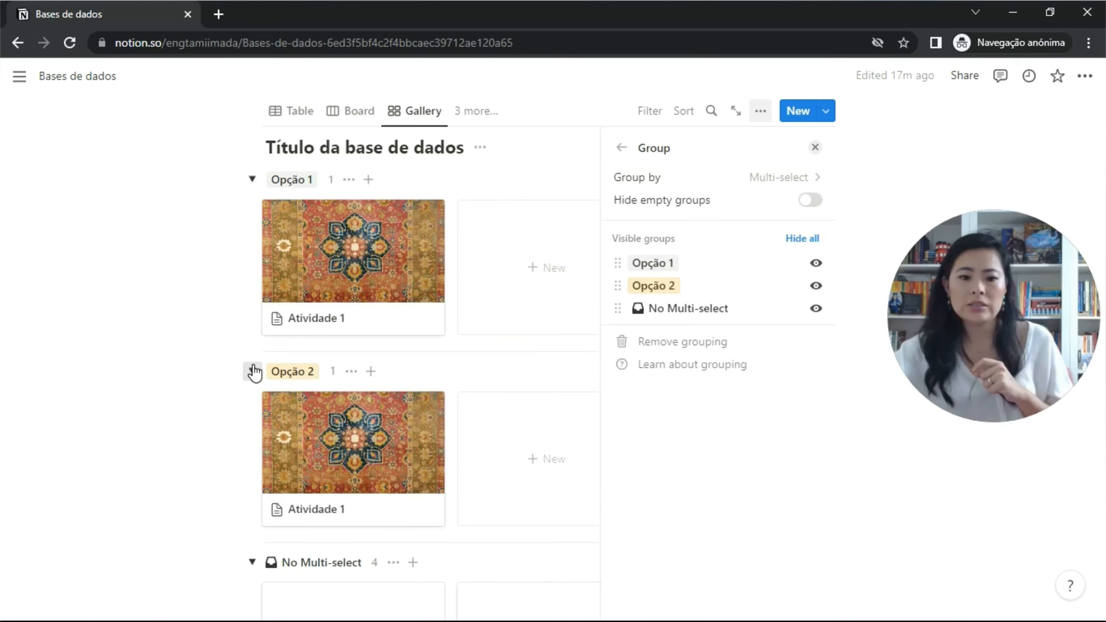
click(252, 371)
click(253, 371)
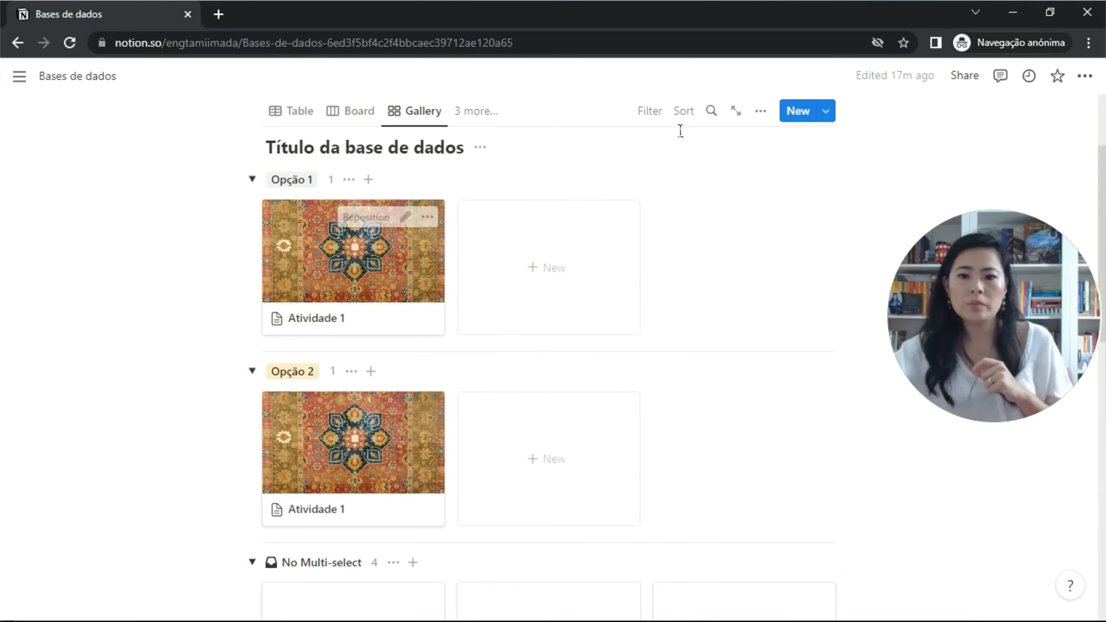
Regroup the gallery by Status and collapse the In progress and Done groups.
click(761, 112)
click(792, 313)
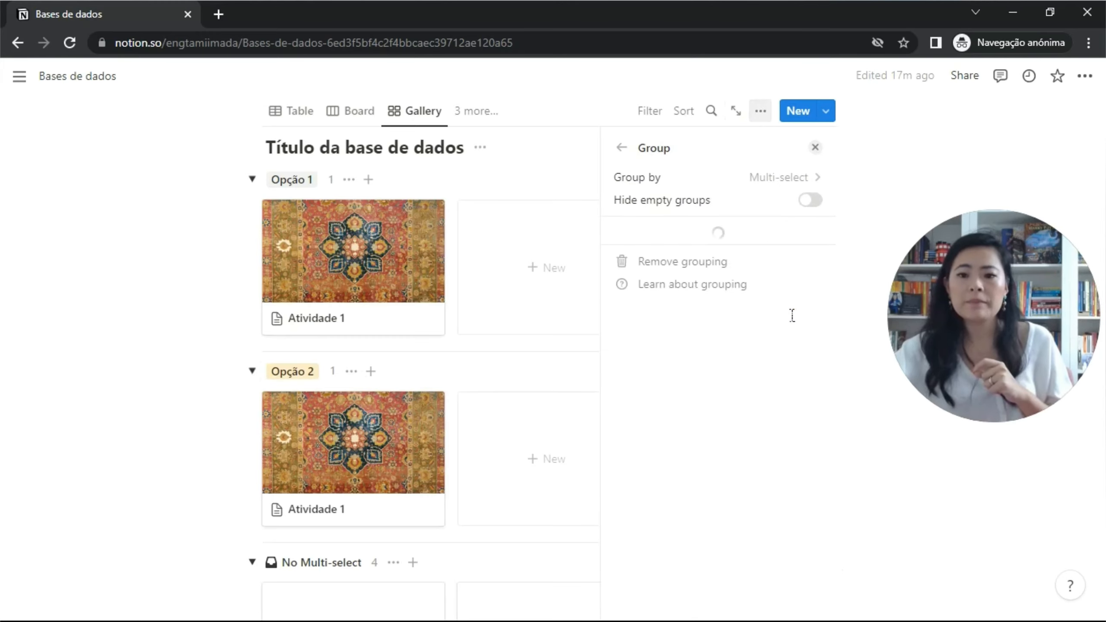
click(809, 188)
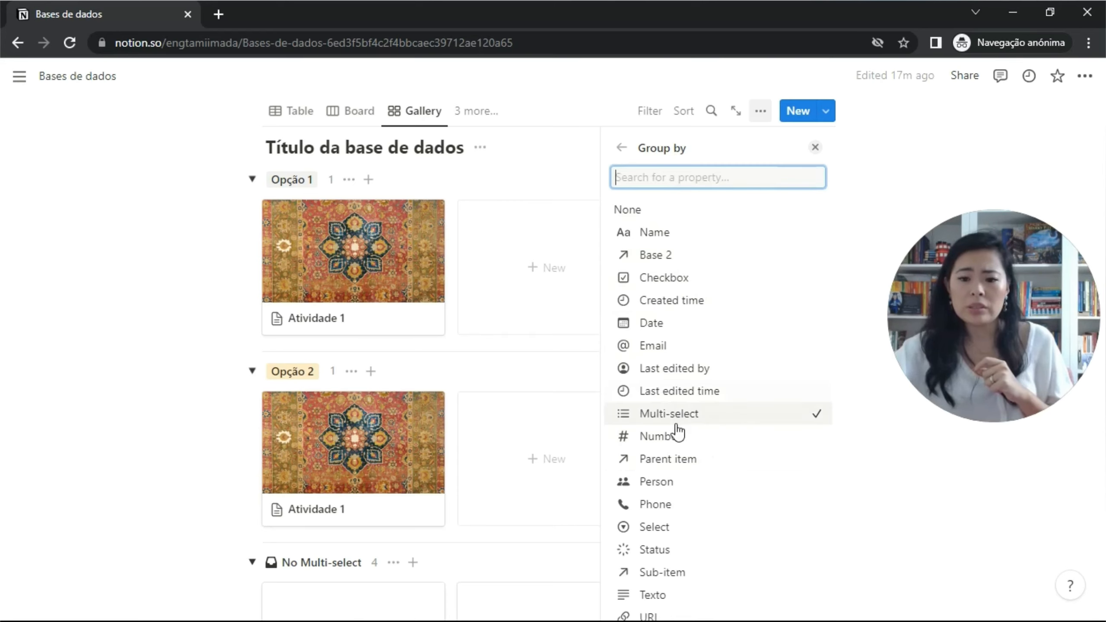
click(668, 553)
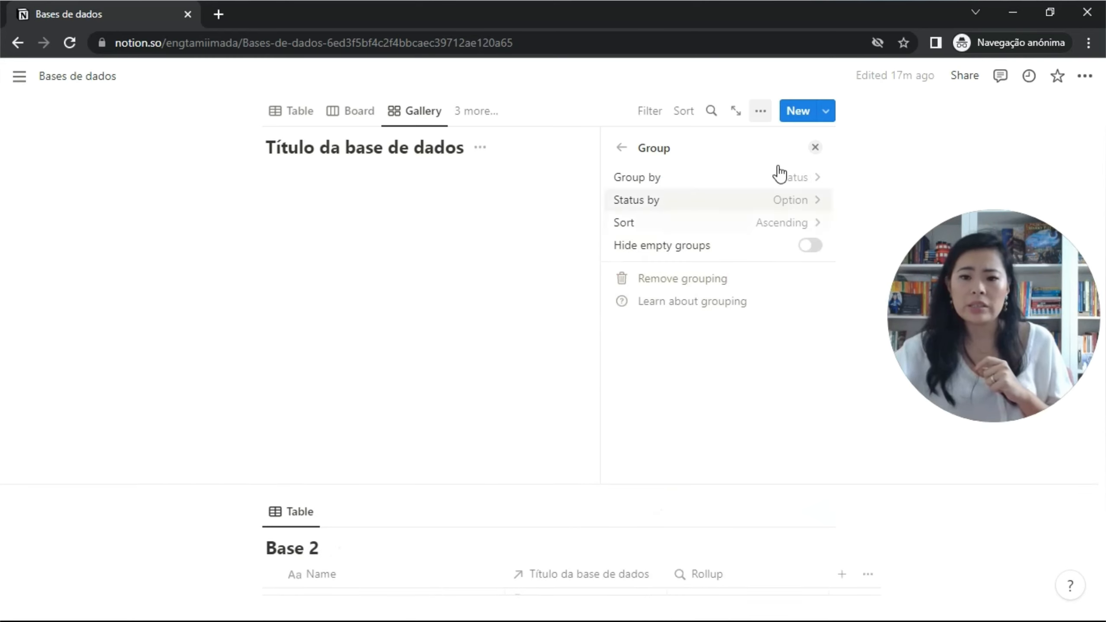
click(815, 147)
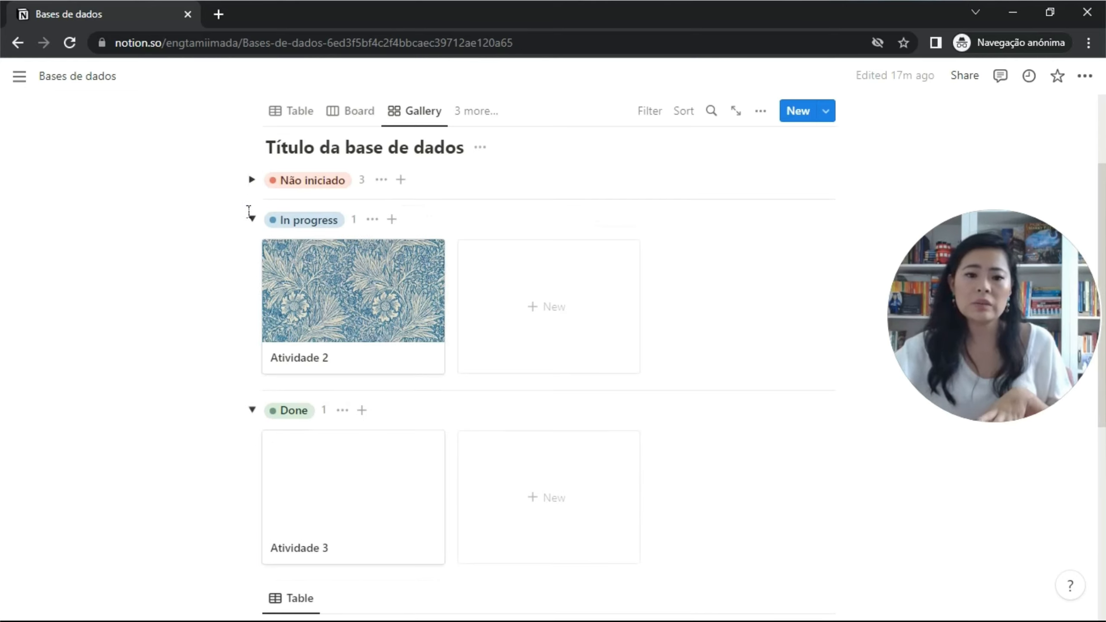
click(252, 219)
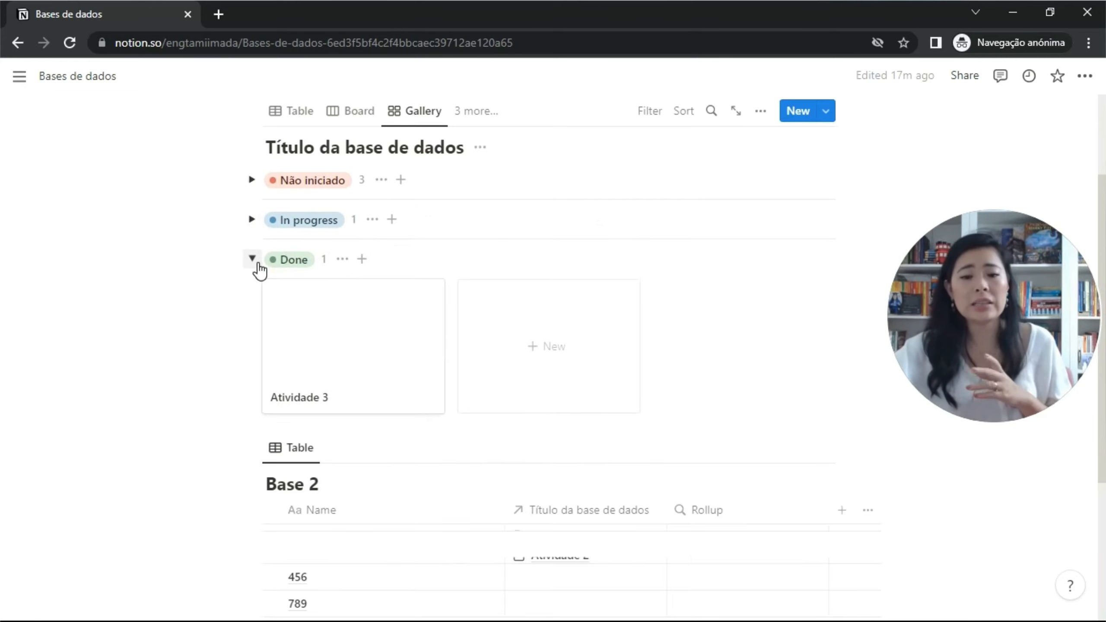
click(258, 263)
click(294, 112)
click(344, 114)
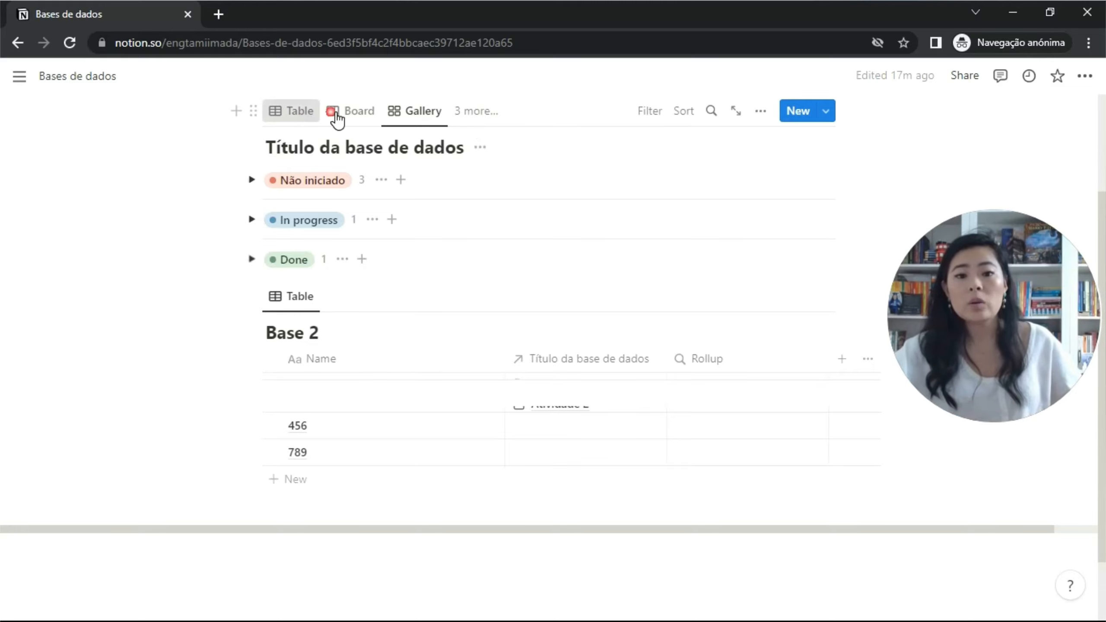
Create a new table view named Pendentes.
click(428, 119)
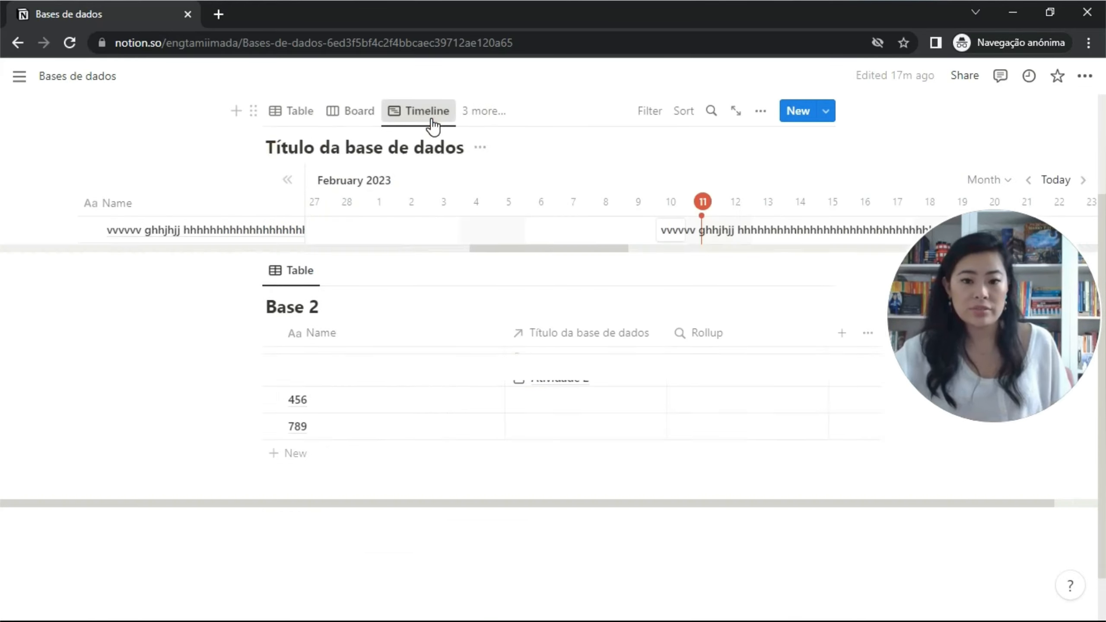
click(493, 121)
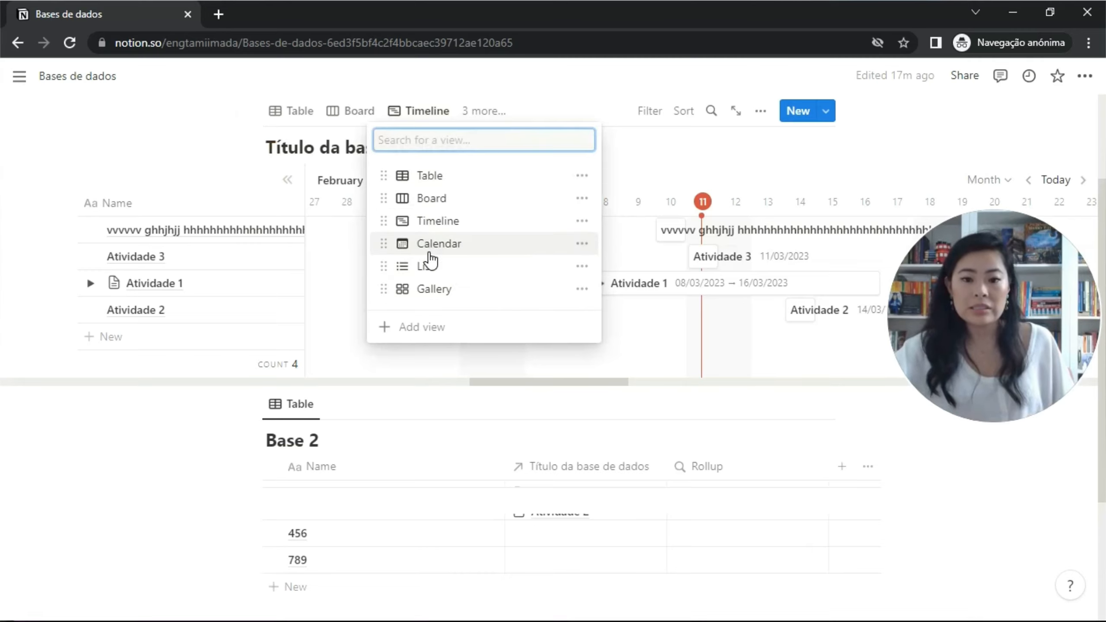
click(471, 180)
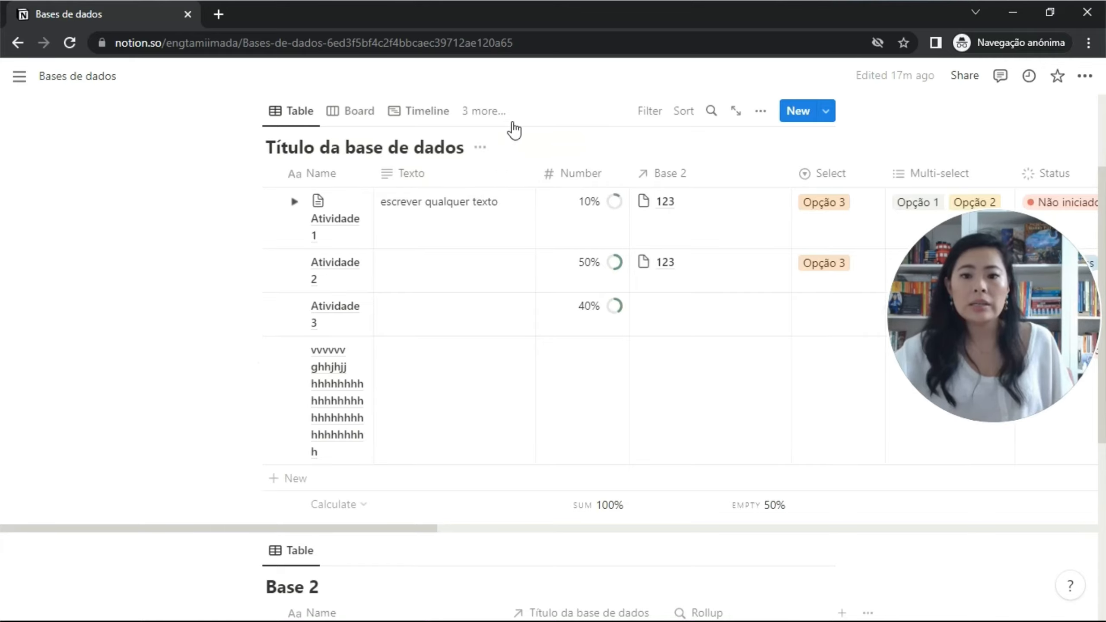
click(497, 114)
click(469, 328)
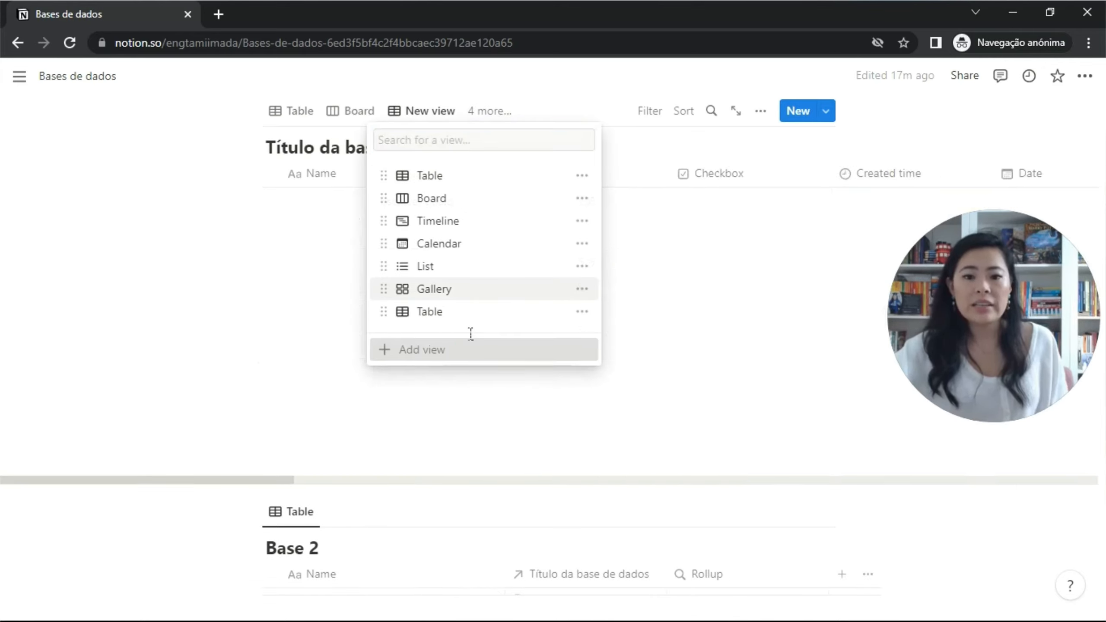
text(Pendente)
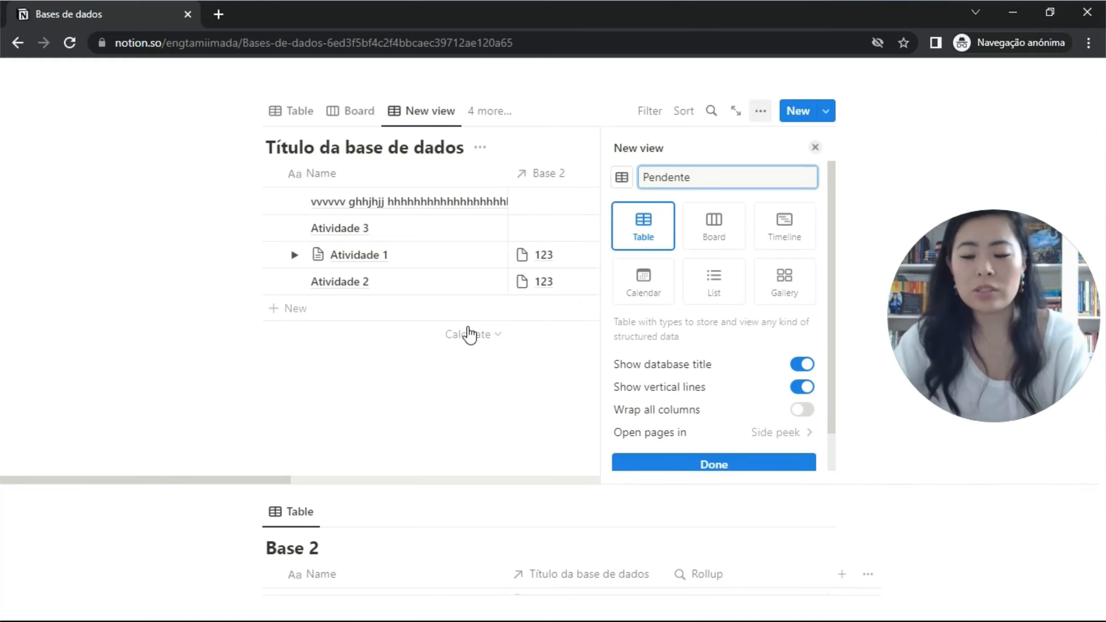
text(s)
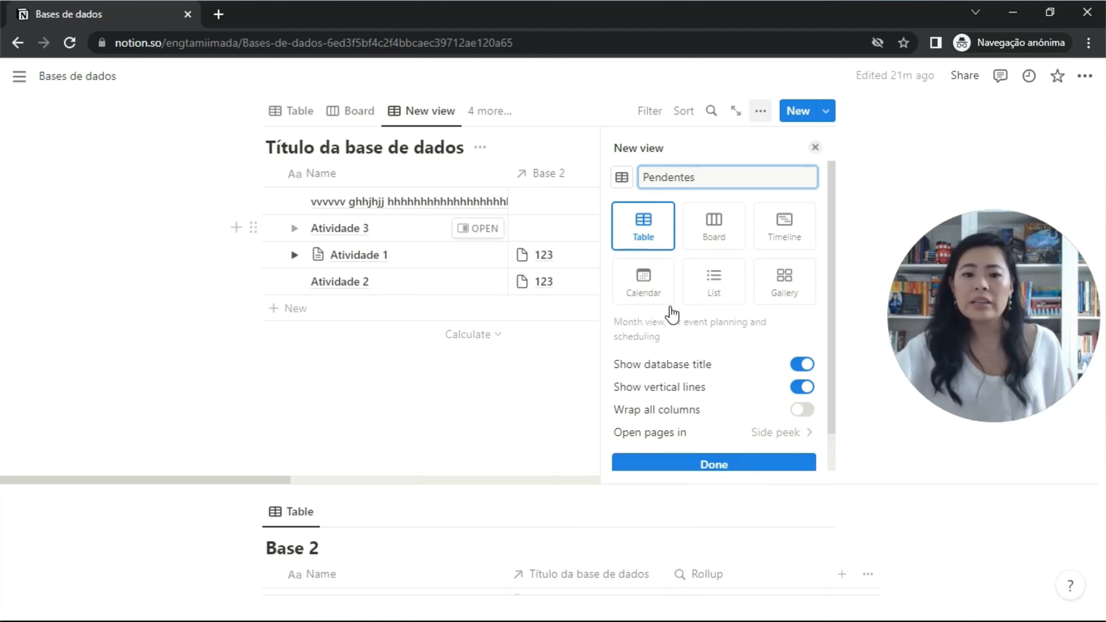
click(681, 466)
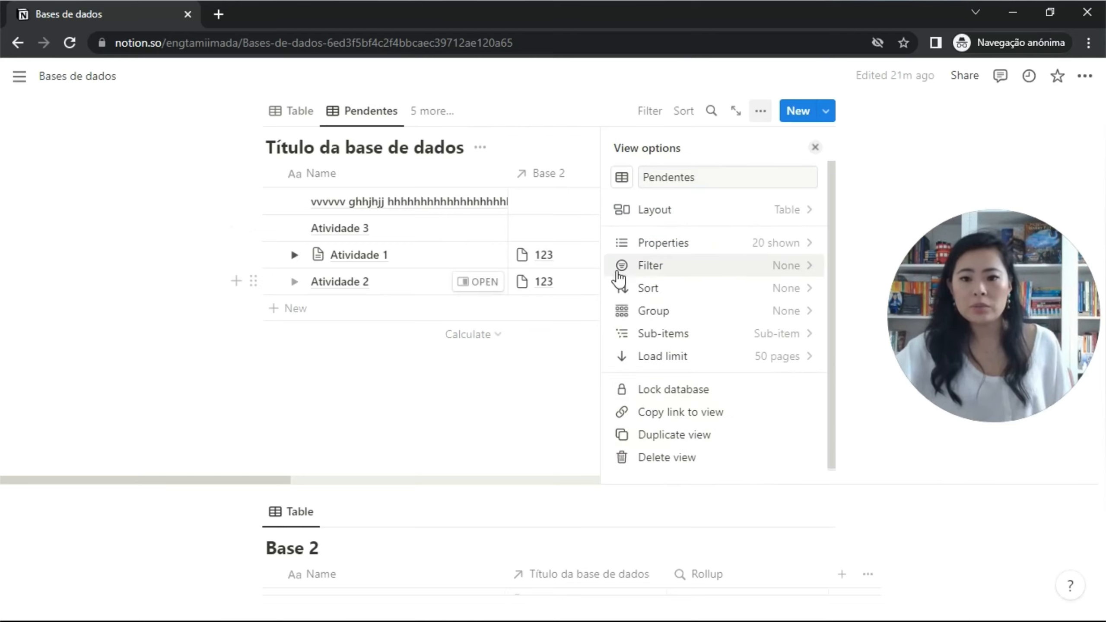
Filter the Pendentes view to entries with Status To-do or In progress.
click(746, 267)
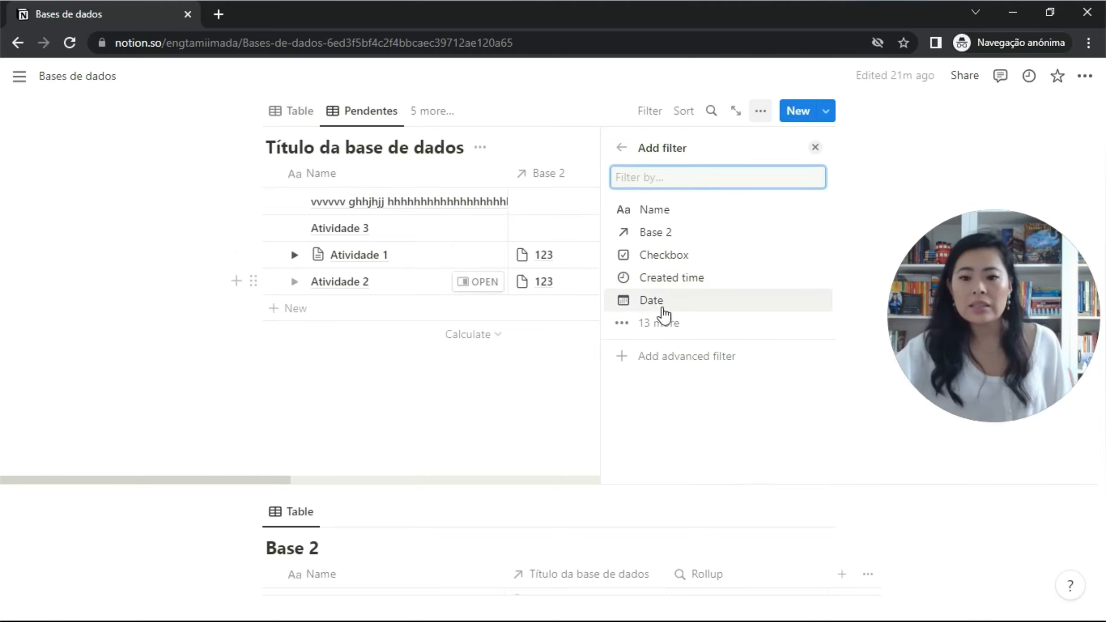
click(665, 328)
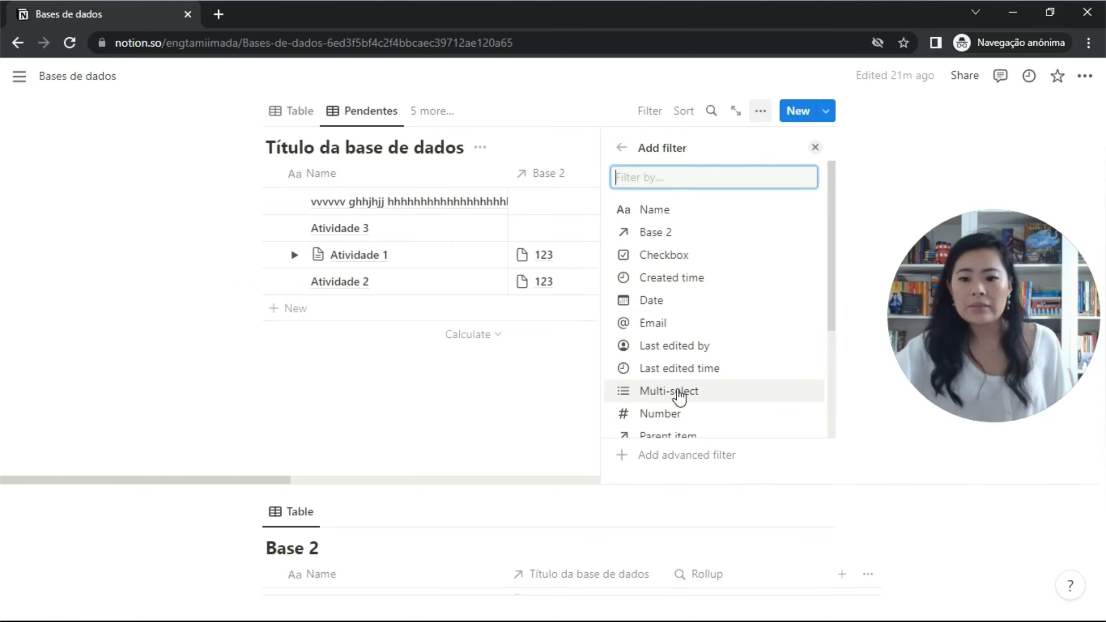
scroll(681, 390, down, 2)
scroll(681, 388, down, 2)
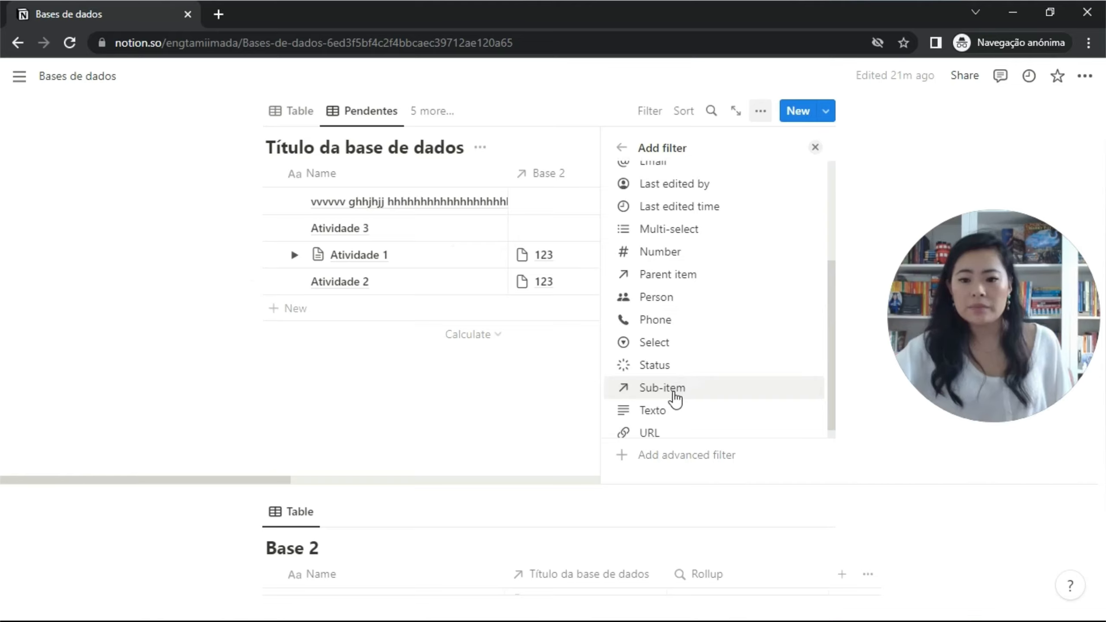
click(683, 366)
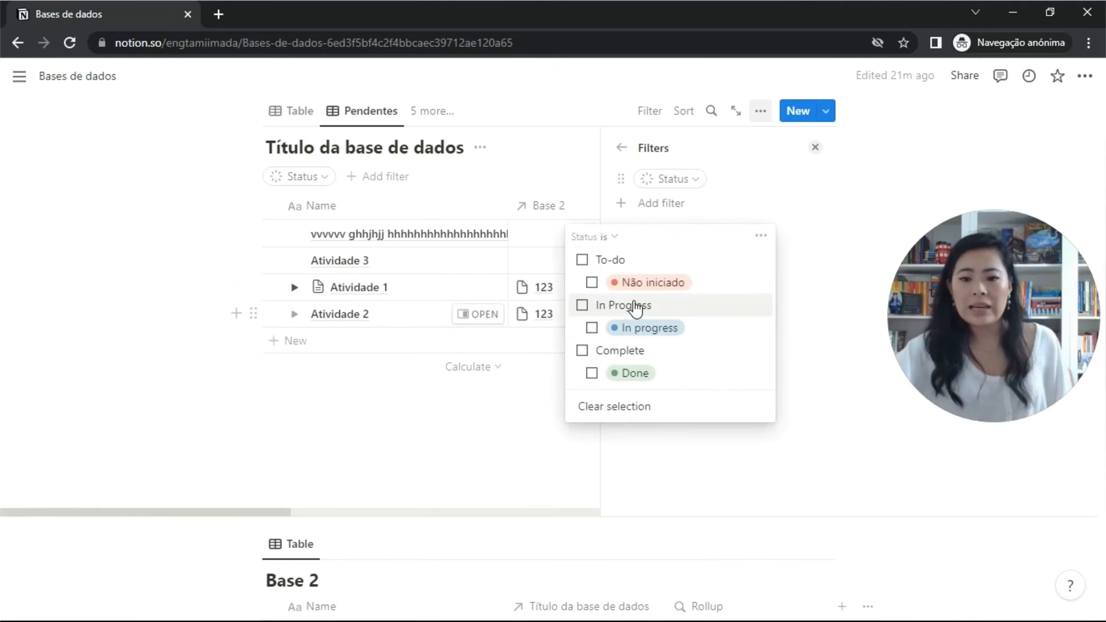
click(583, 259)
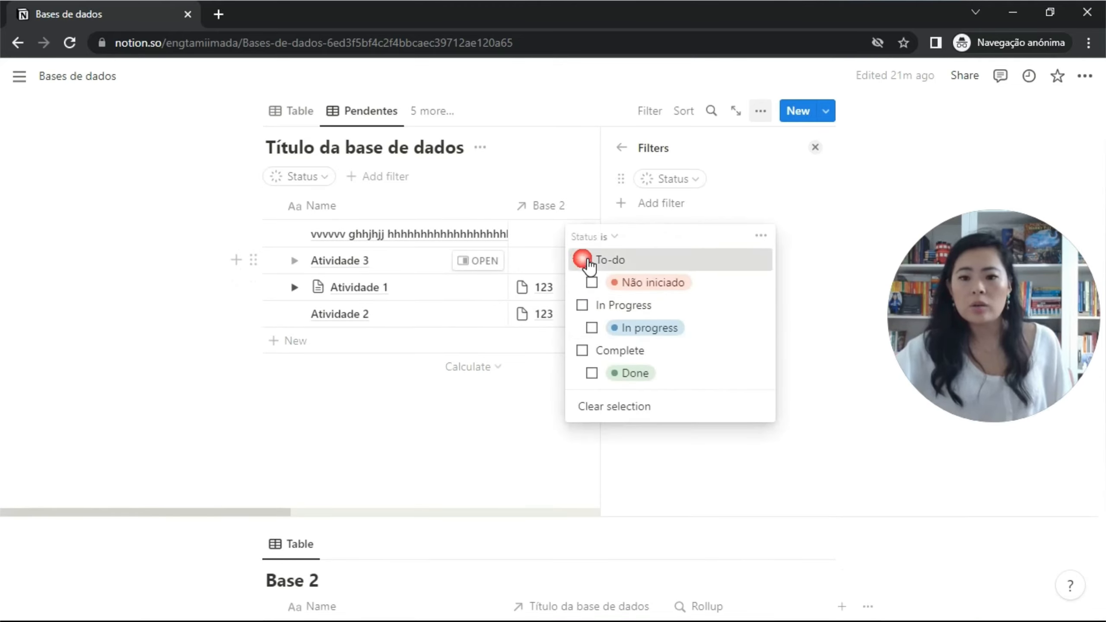
click(584, 306)
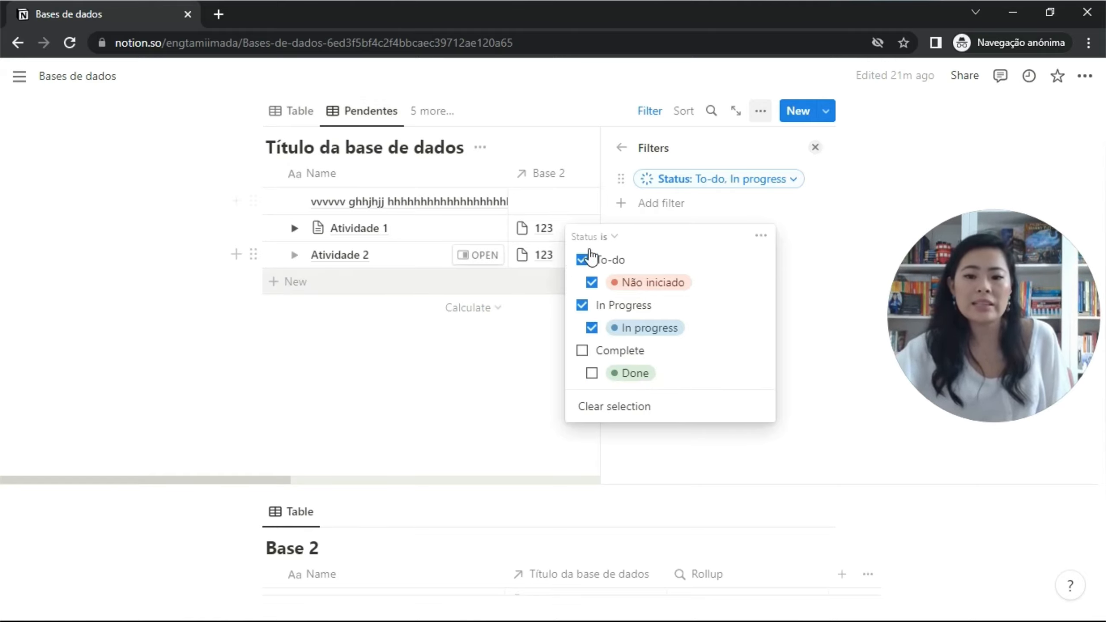
click(827, 157)
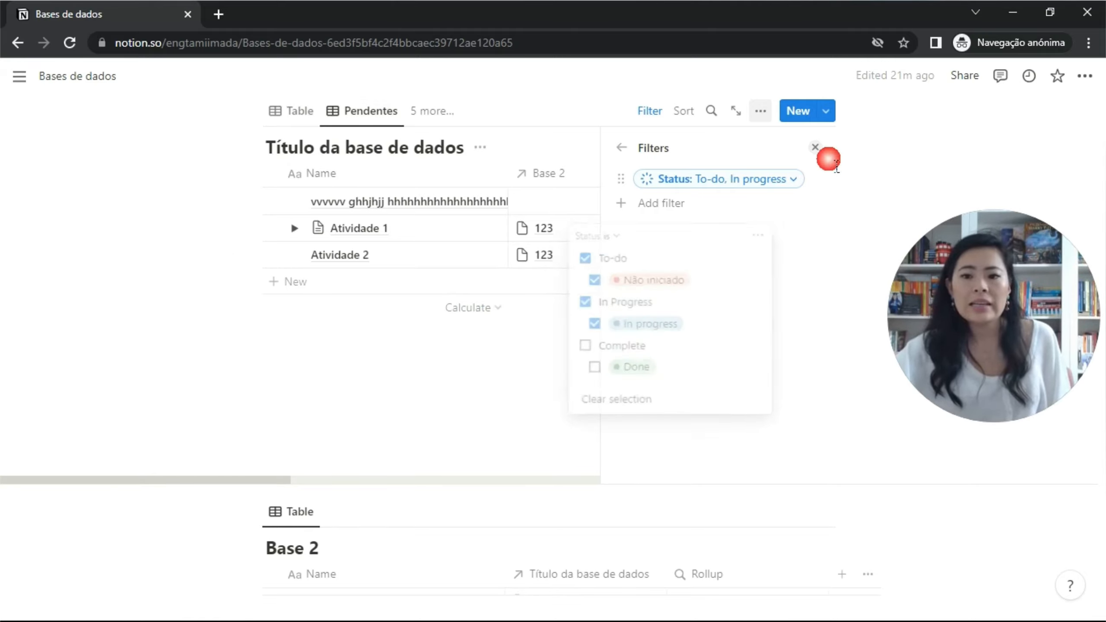
click(816, 149)
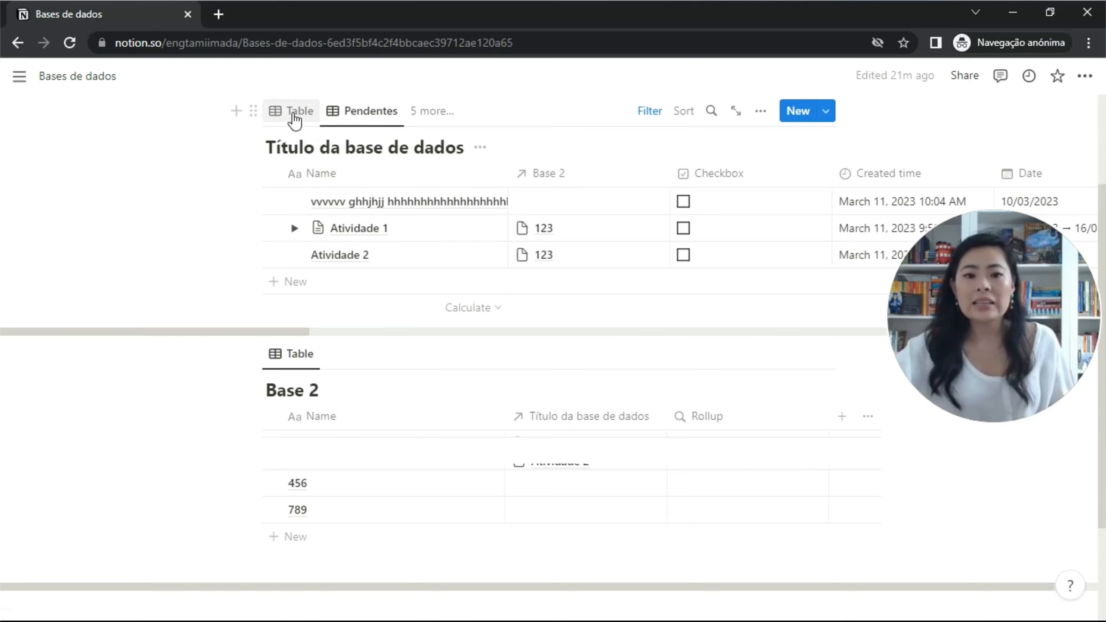
Show the first database in its Timeline view and add an empty line below Base 2.
click(292, 112)
click(427, 114)
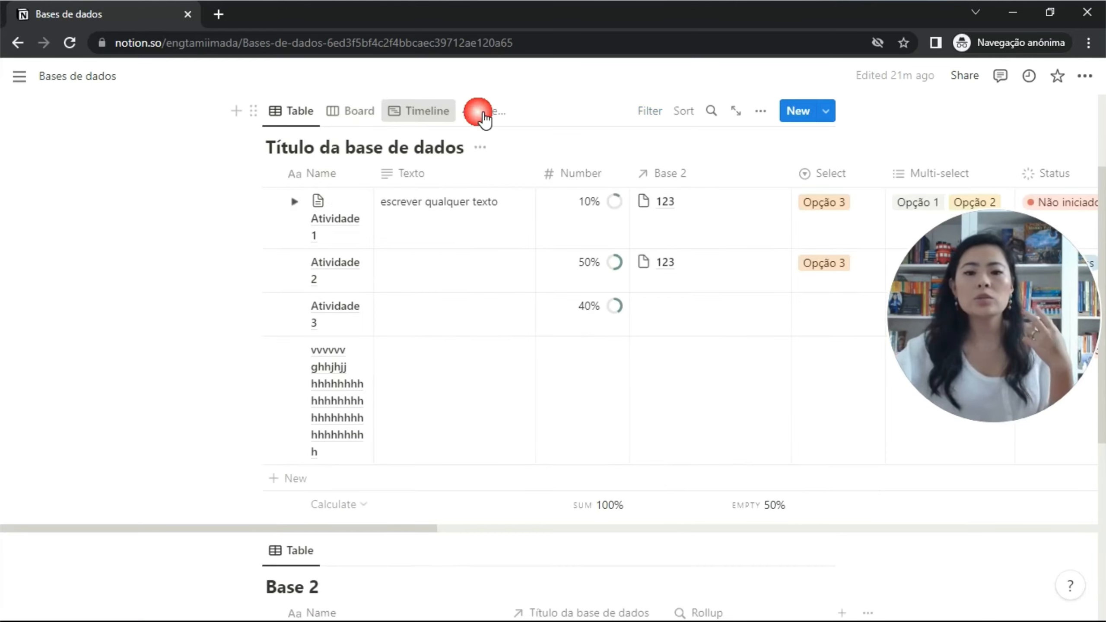
click(480, 112)
click(407, 113)
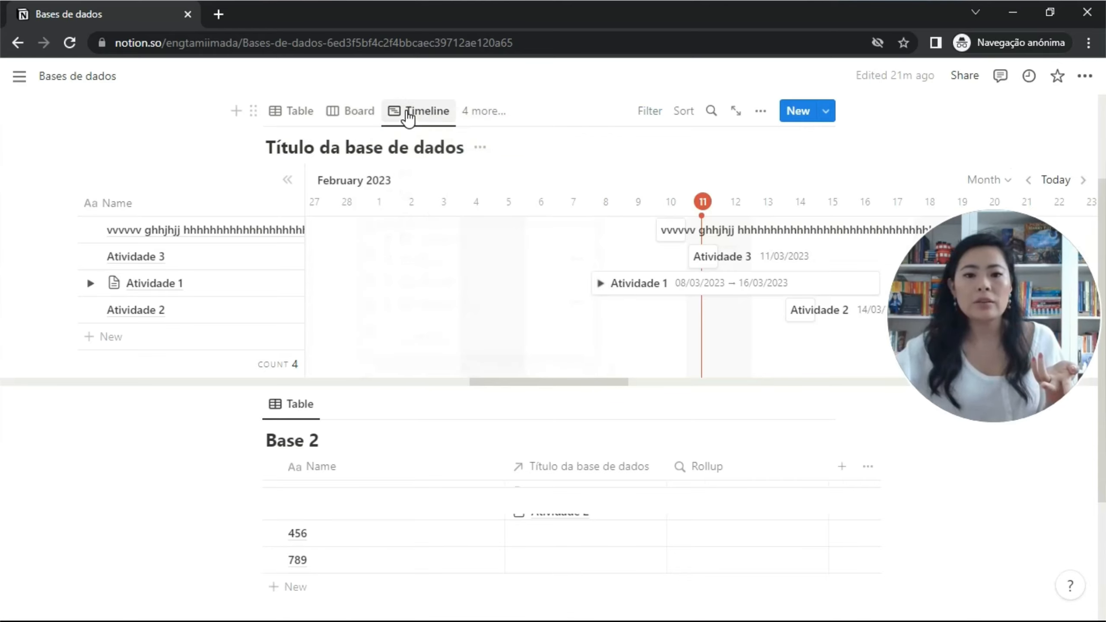
click(484, 111)
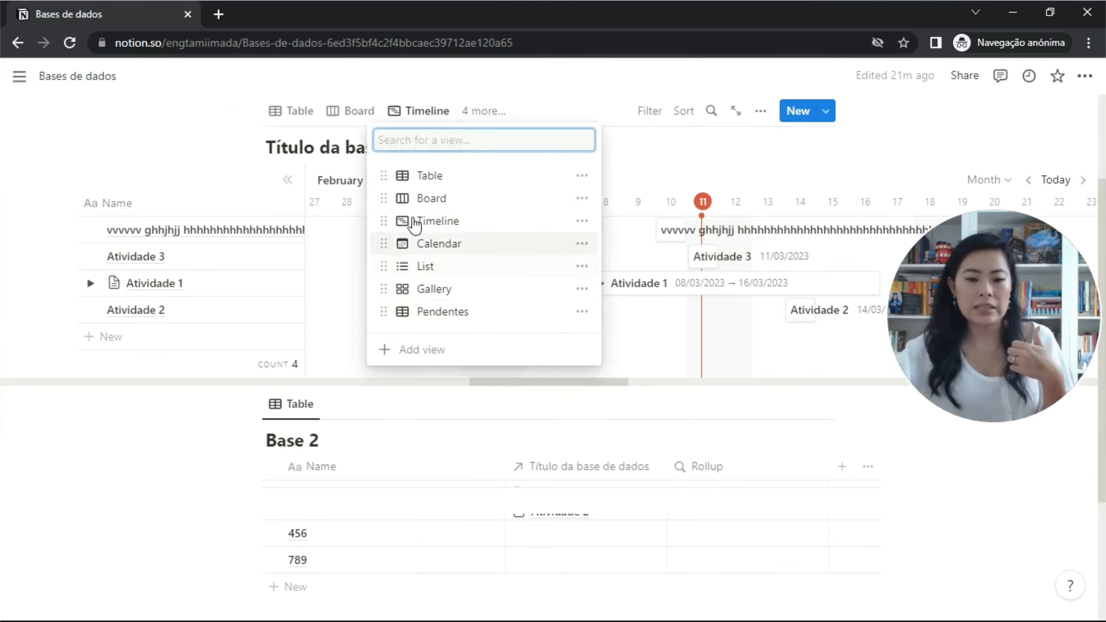
click(449, 291)
scroll(455, 291, down, 4)
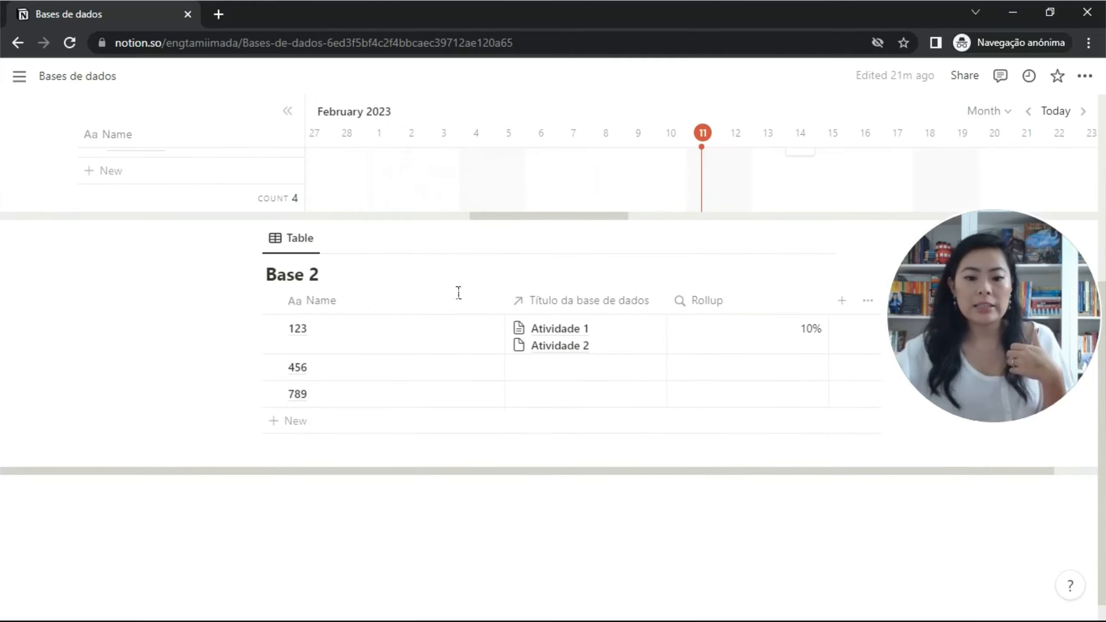
click(442, 517)
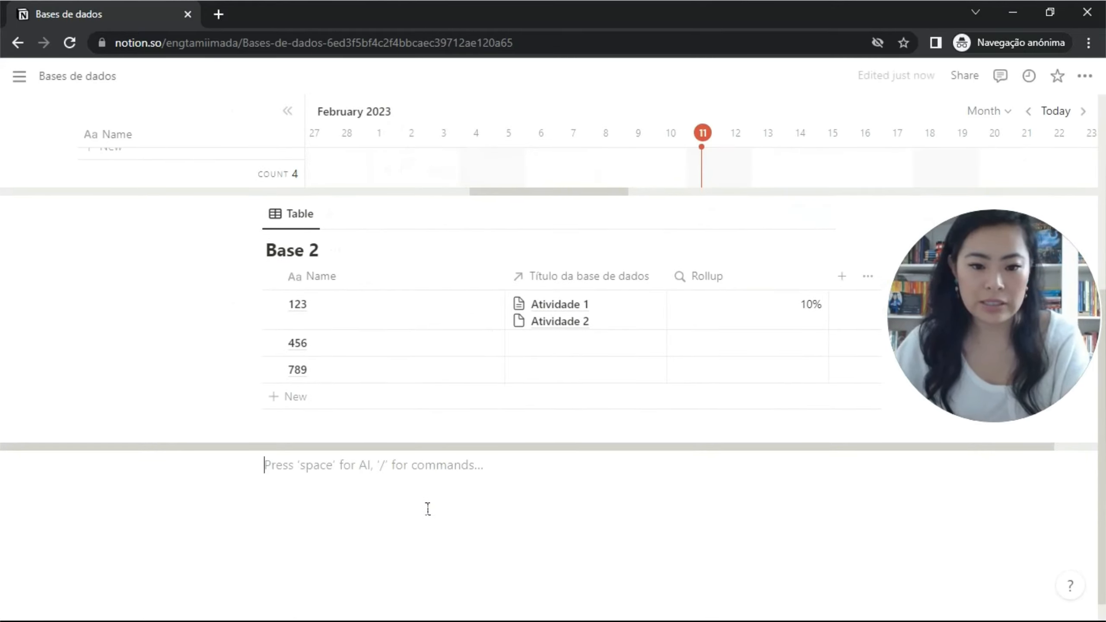
Insert a linked view of the Título da base de dados database below Base 2.
click(247, 469)
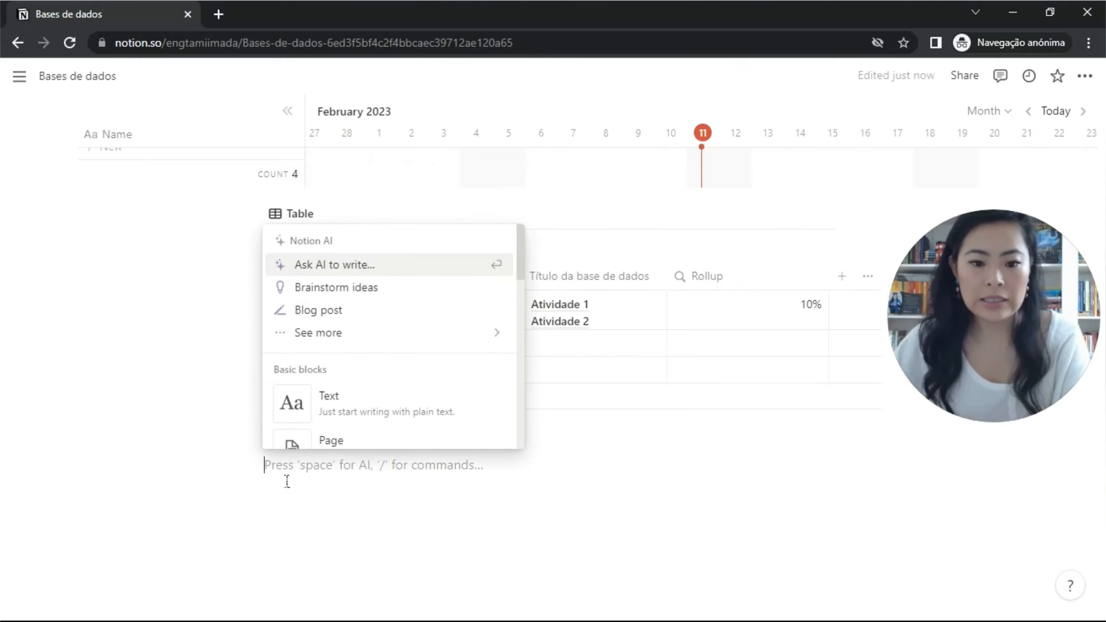
scroll(390, 366, down, 6)
scroll(394, 365, down, 15)
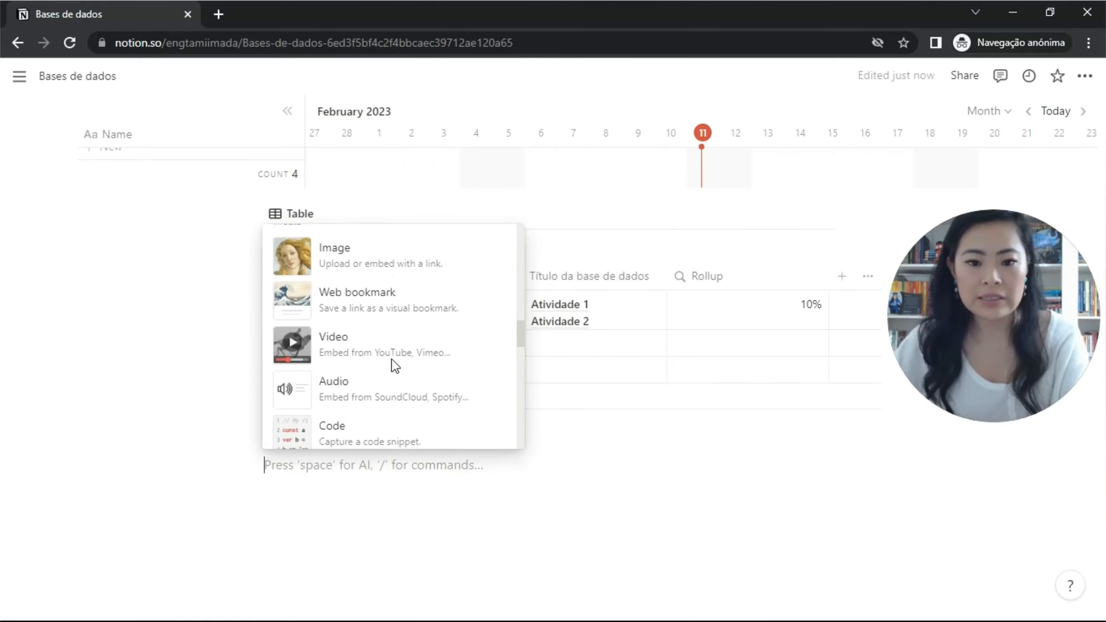
scroll(394, 365, down, 3)
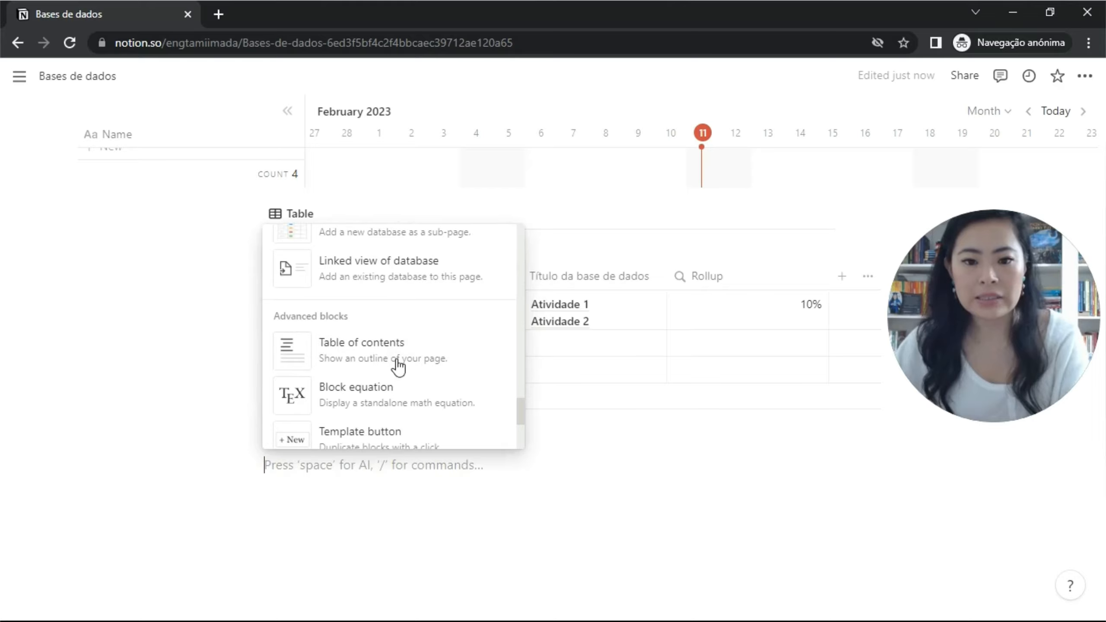
click(407, 287)
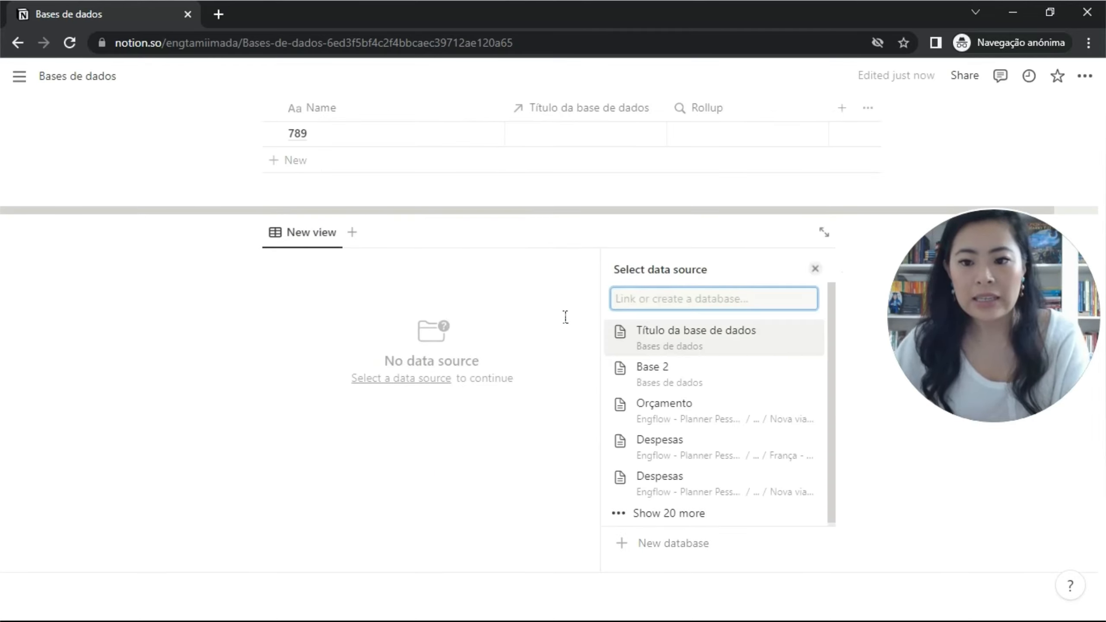
click(705, 340)
Try the copied Board, Table, Gallery and Pendentes layouts, settling on Timeline for the linked view.
click(705, 325)
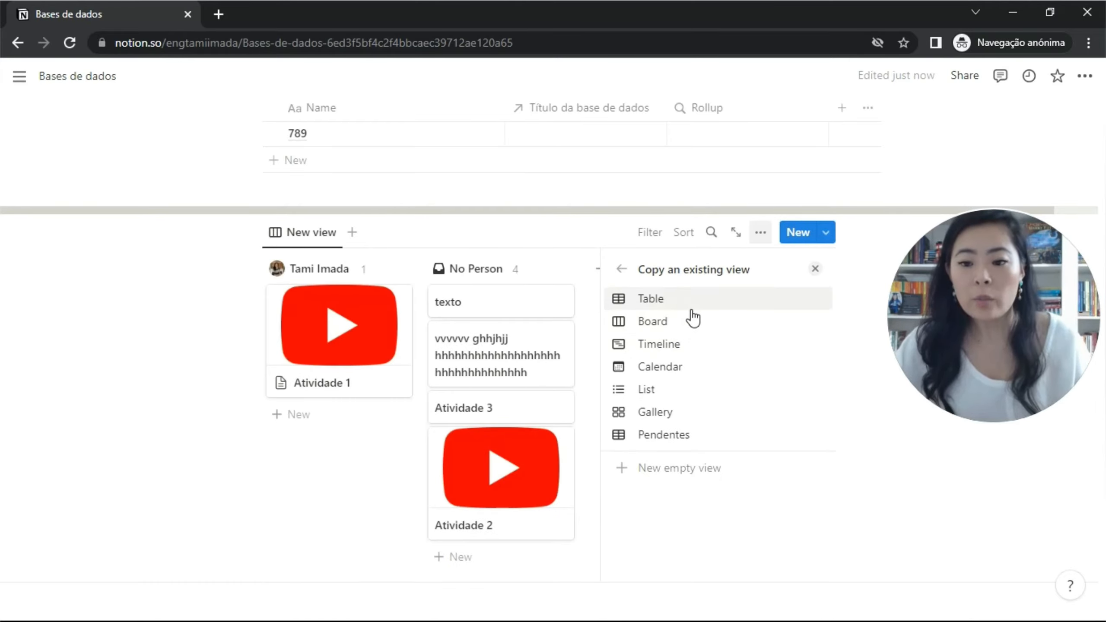
click(691, 307)
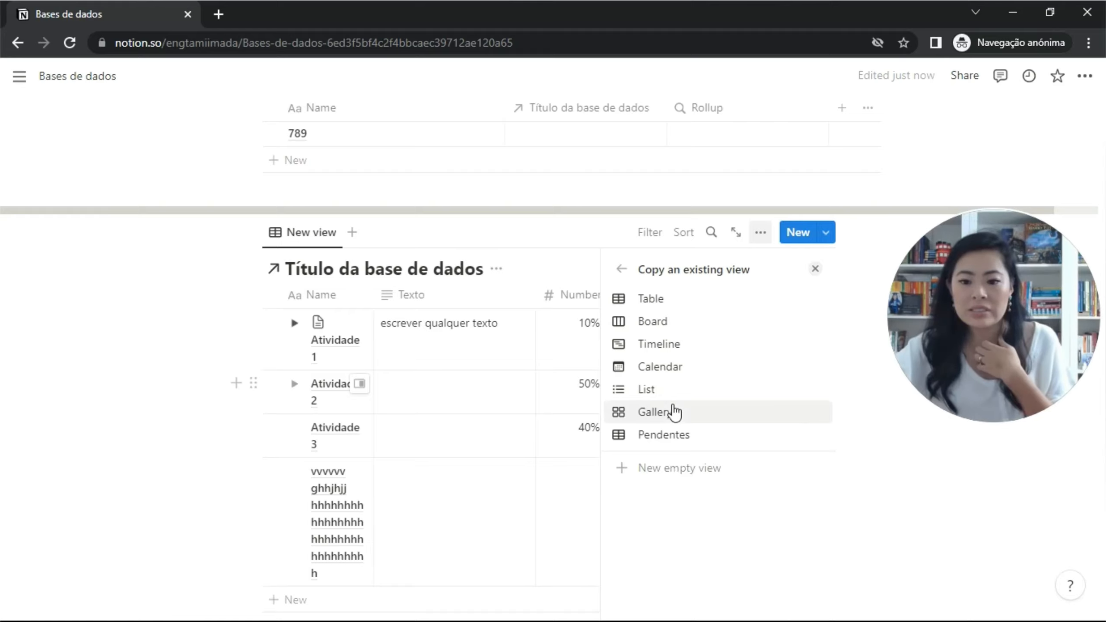
click(674, 412)
click(669, 438)
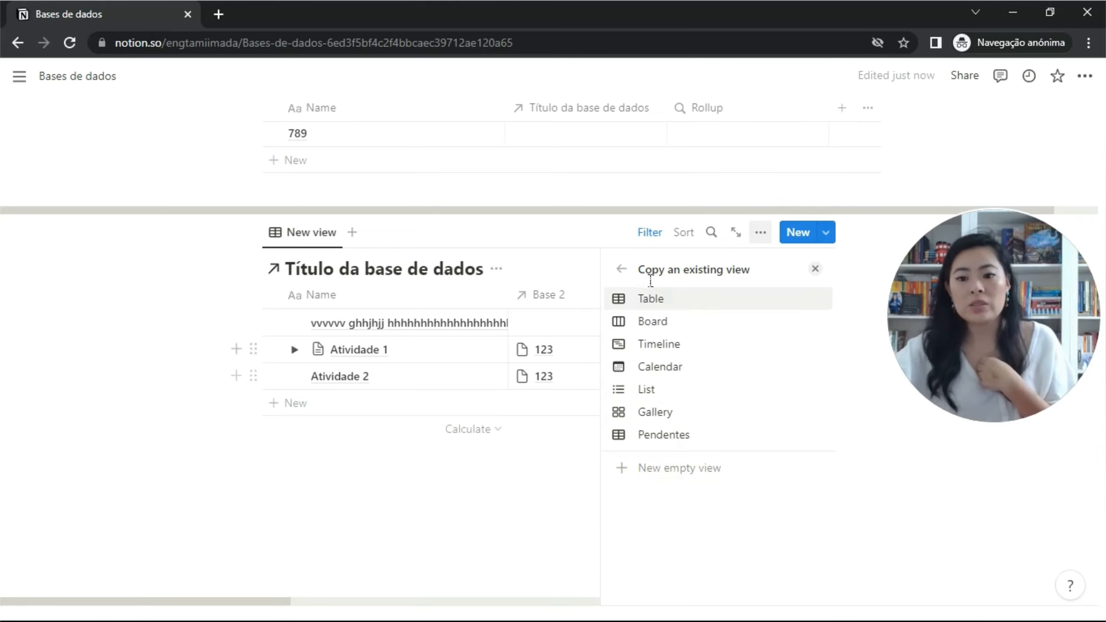
click(666, 305)
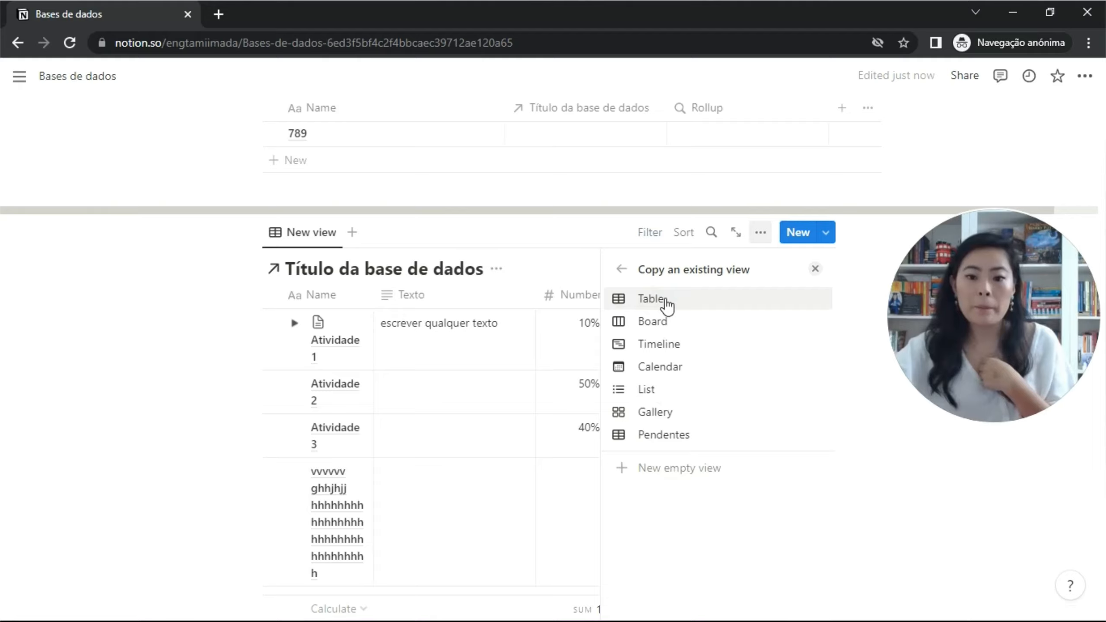
click(659, 344)
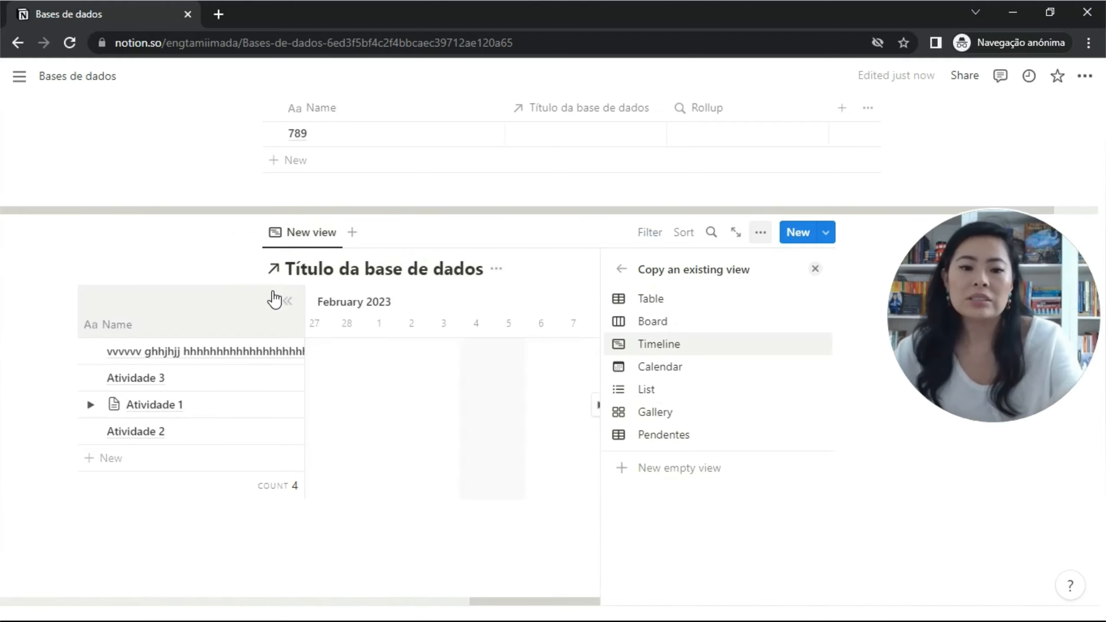
click(256, 288)
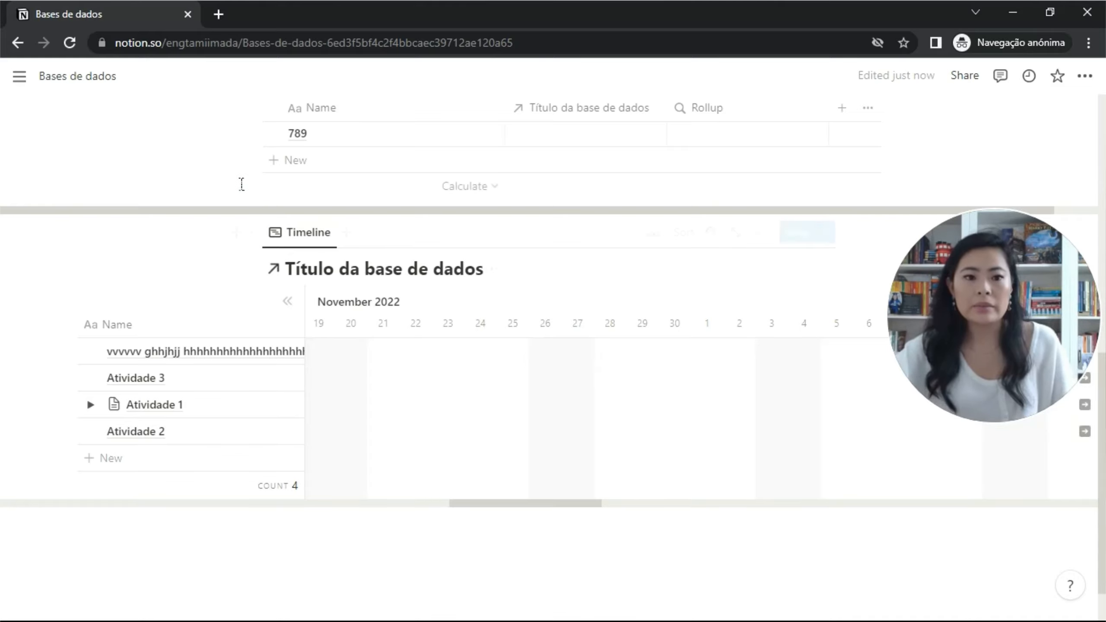
Create a new private page titled 'painel' and start it as an empty page.
mouse_move(12, 136)
scroll(70, 334, down, 2)
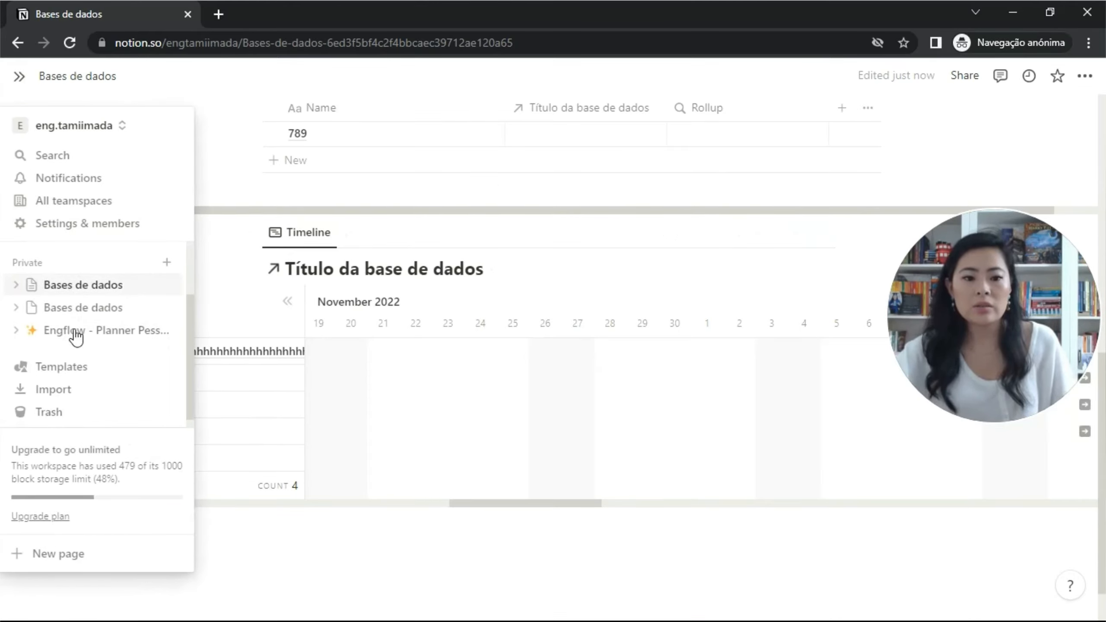
click(167, 263)
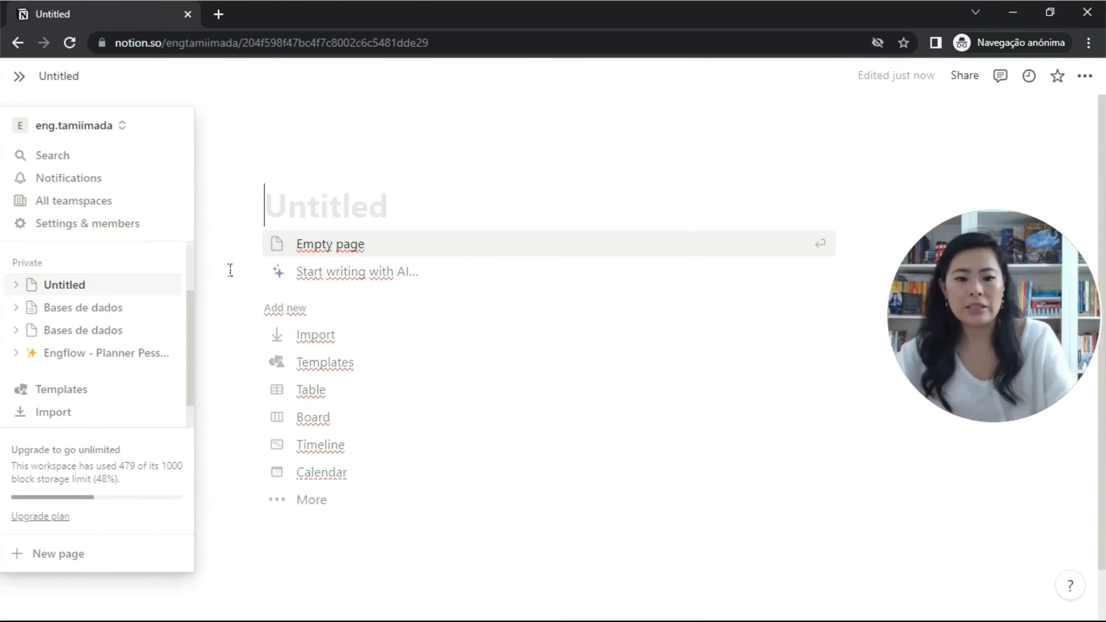
text(painel)
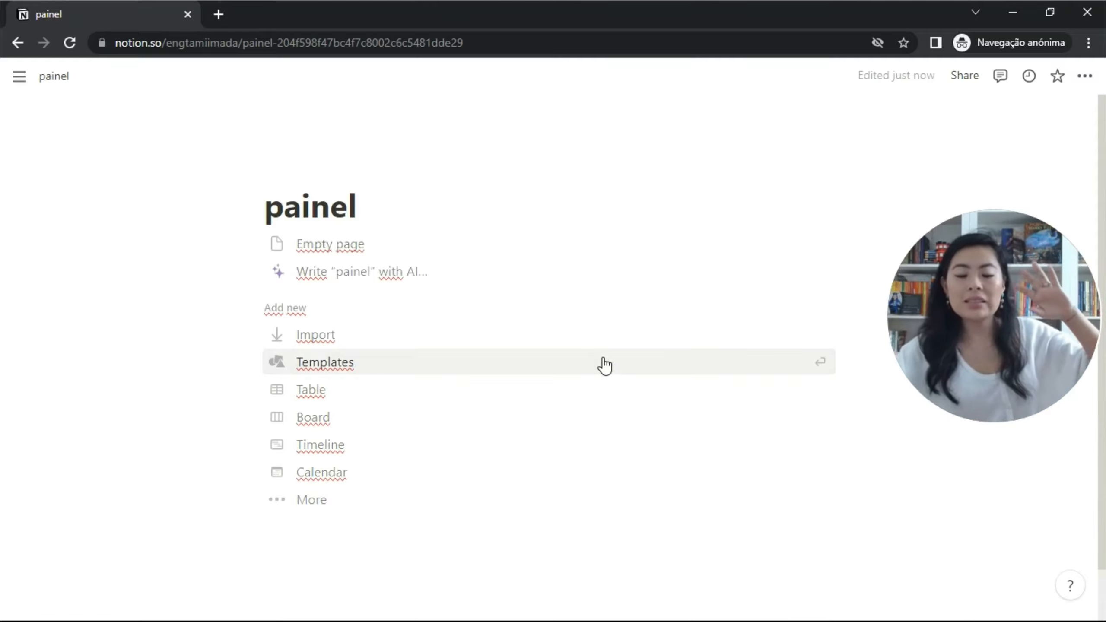
click(409, 246)
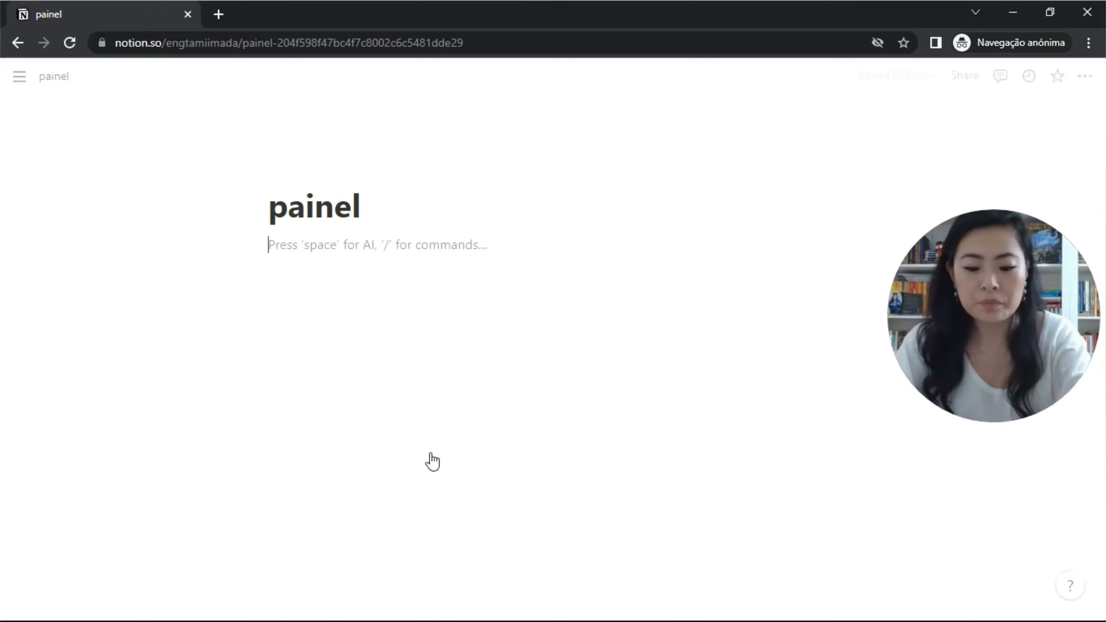
Insert a linked view of 'Título da base de dados' on the painel page, shown as a Calendar.
text(/link)
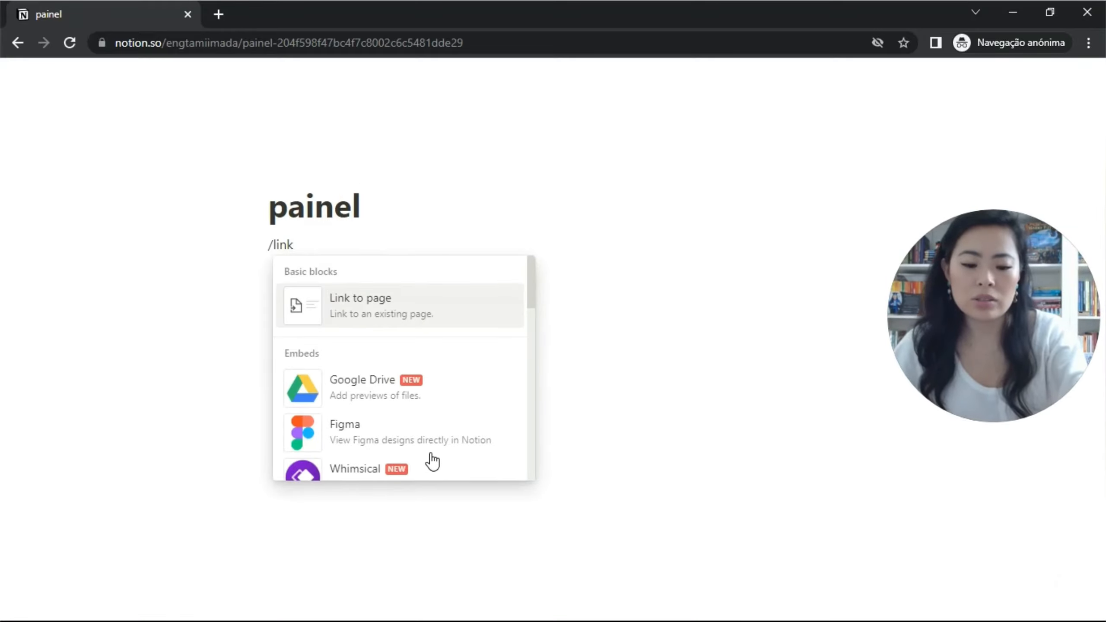
text(ed)
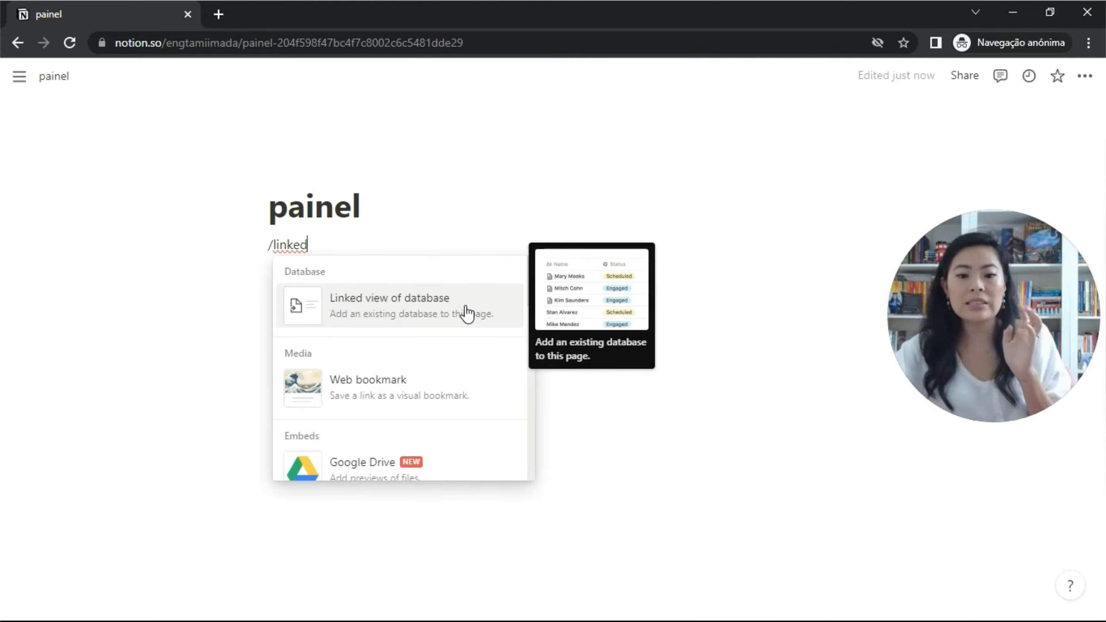
click(467, 312)
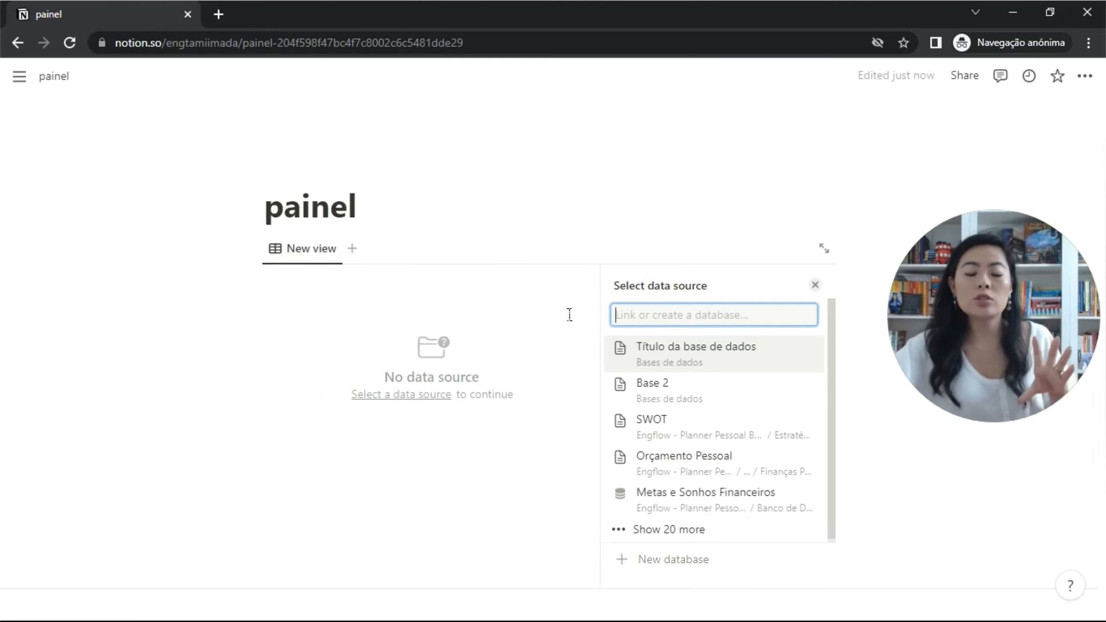
click(695, 347)
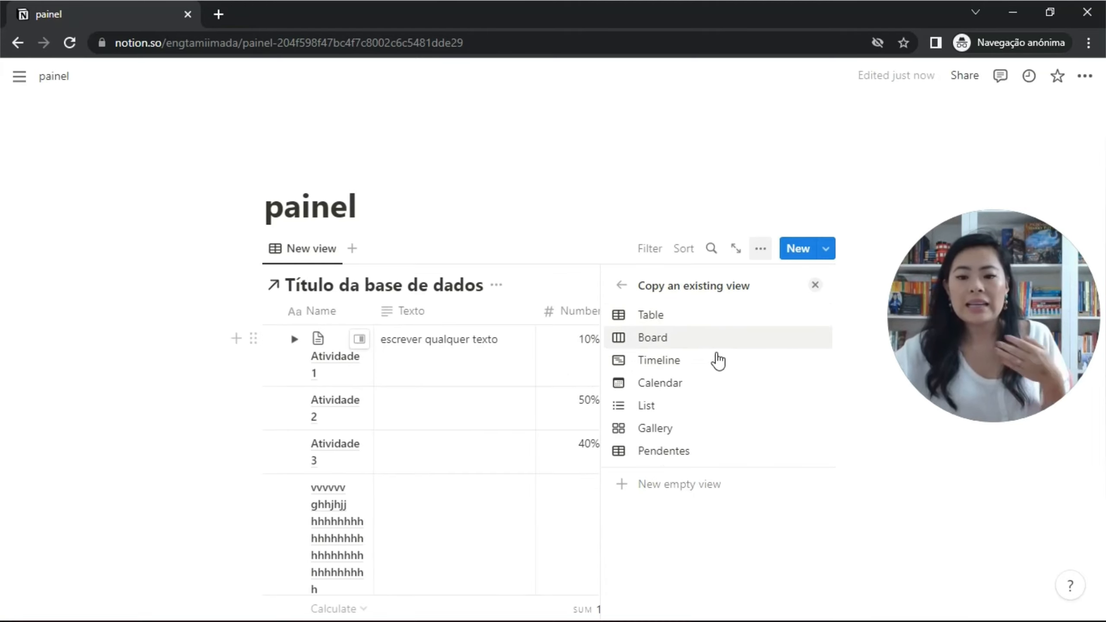
click(708, 383)
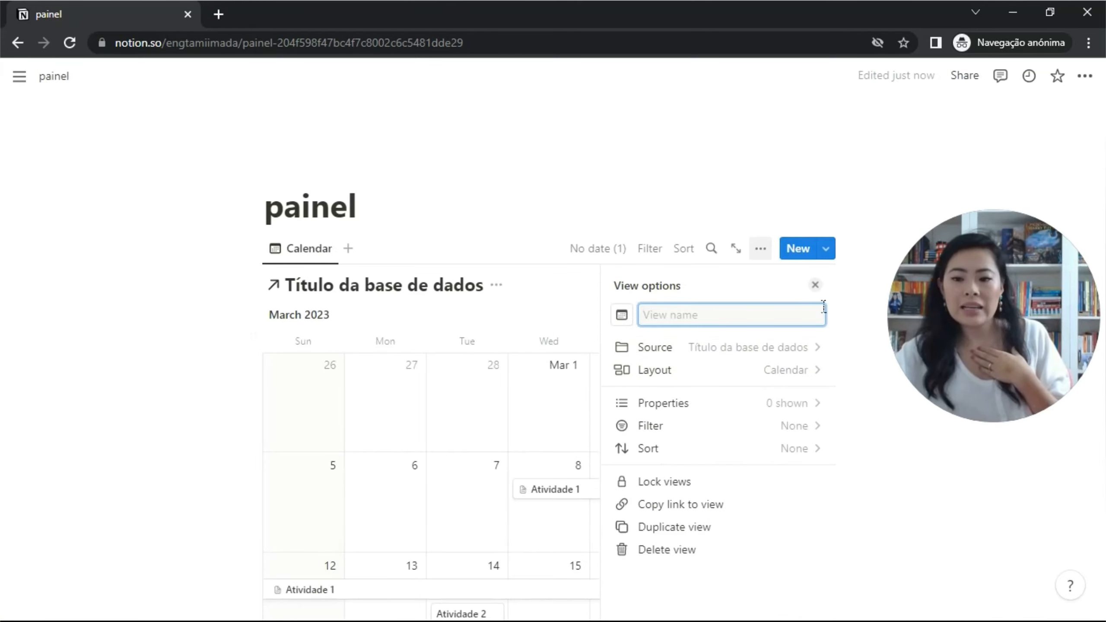
click(815, 285)
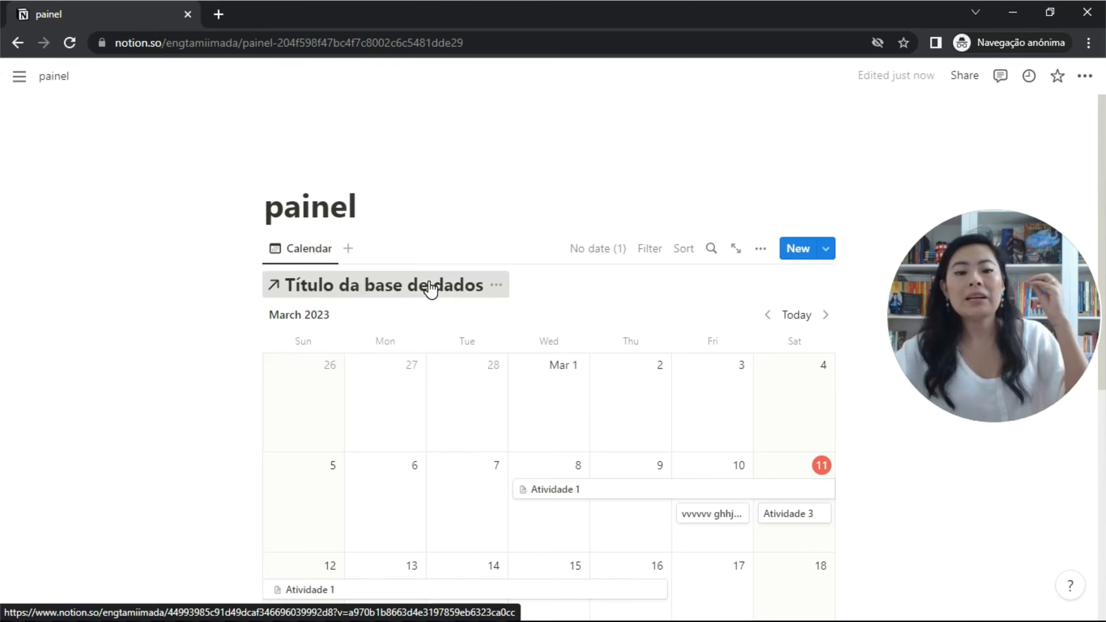
click(432, 288)
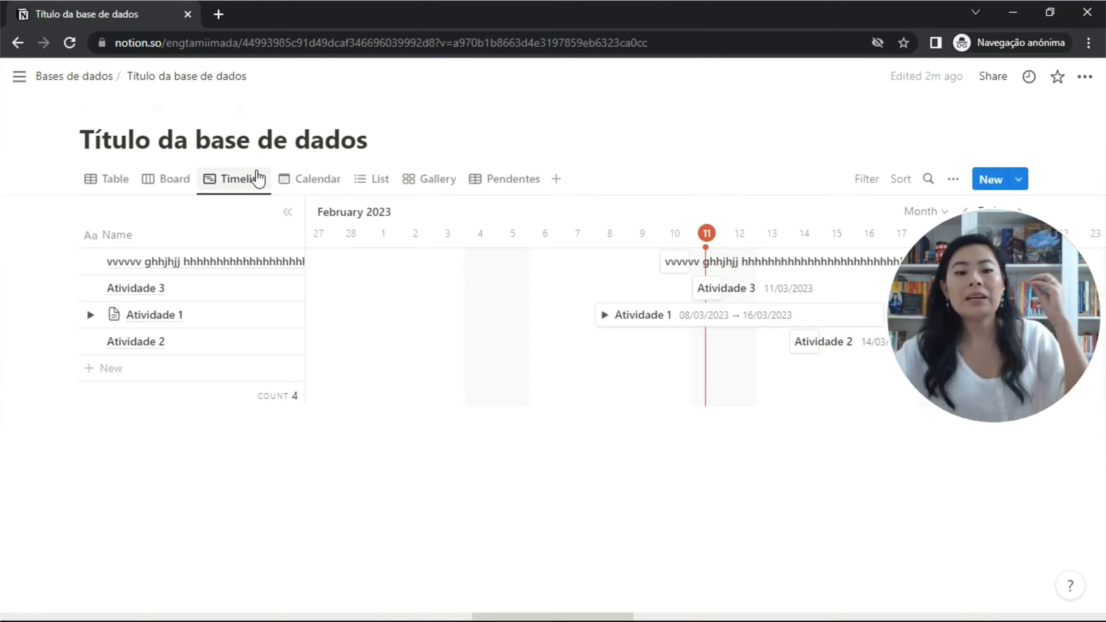
click(107, 180)
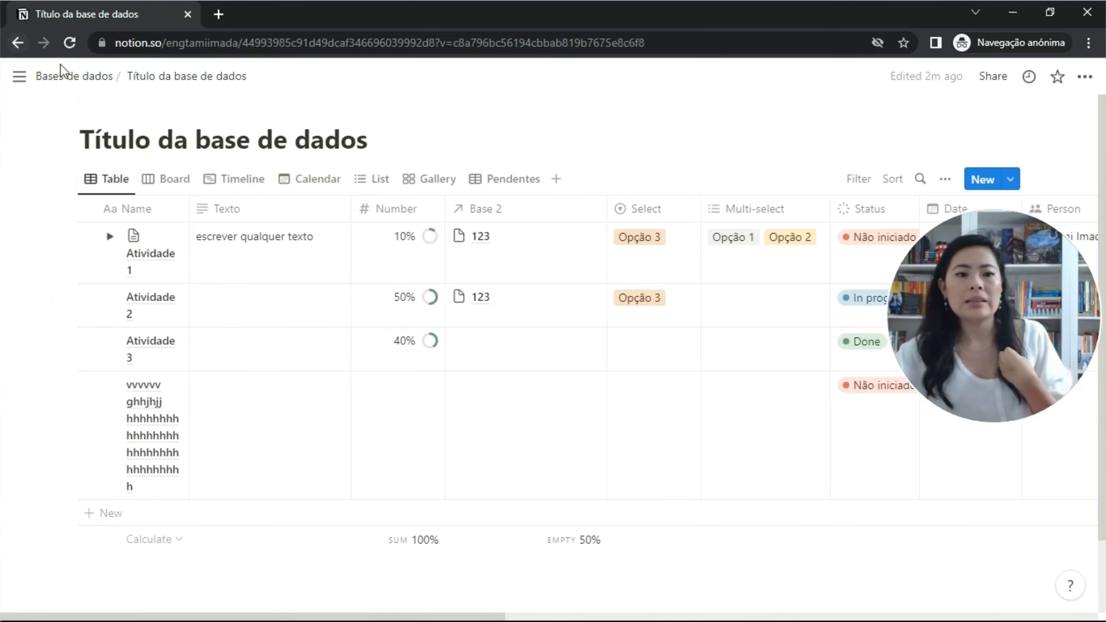
click(66, 75)
mouse_move(30, 276)
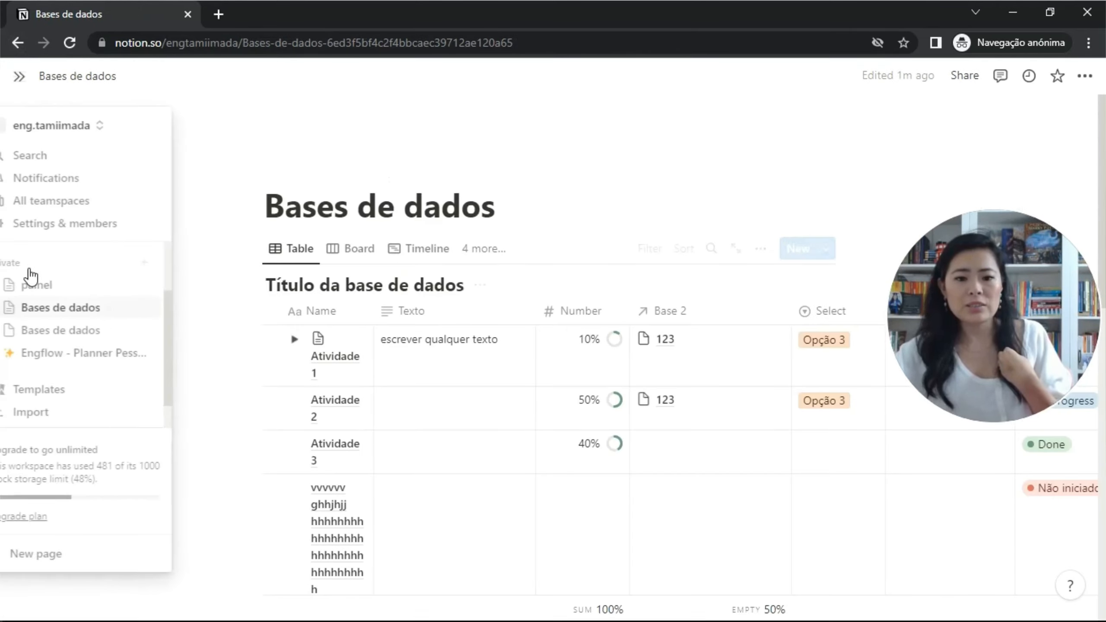
click(100, 287)
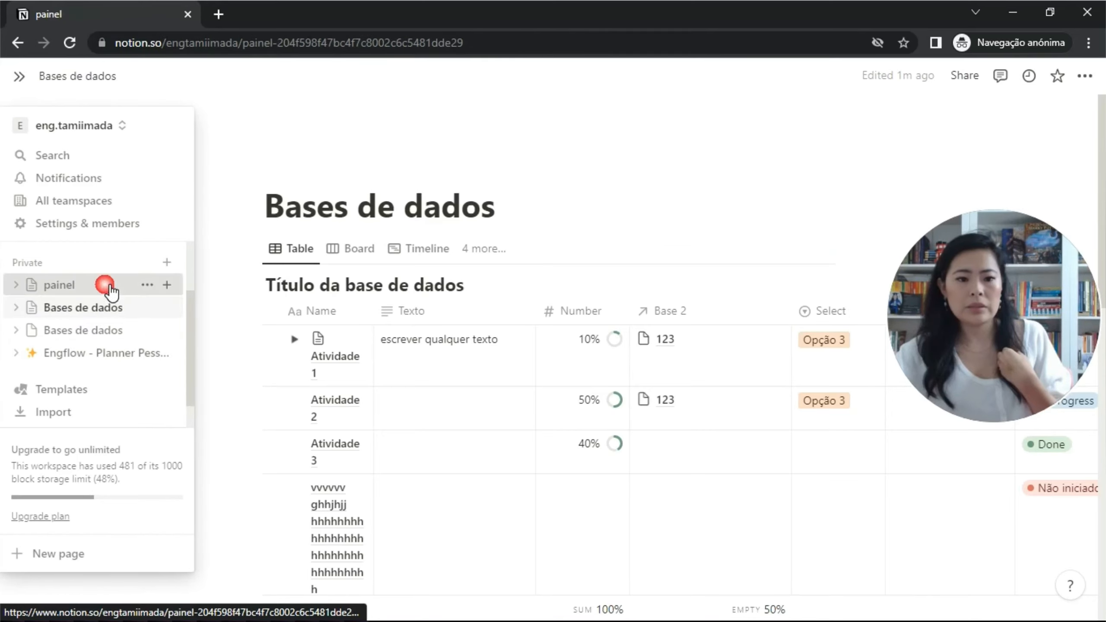
Add an 'atividade 10' entry on March 11 in the calendar, then open the linked database's page.
scroll(521, 364, down, 2)
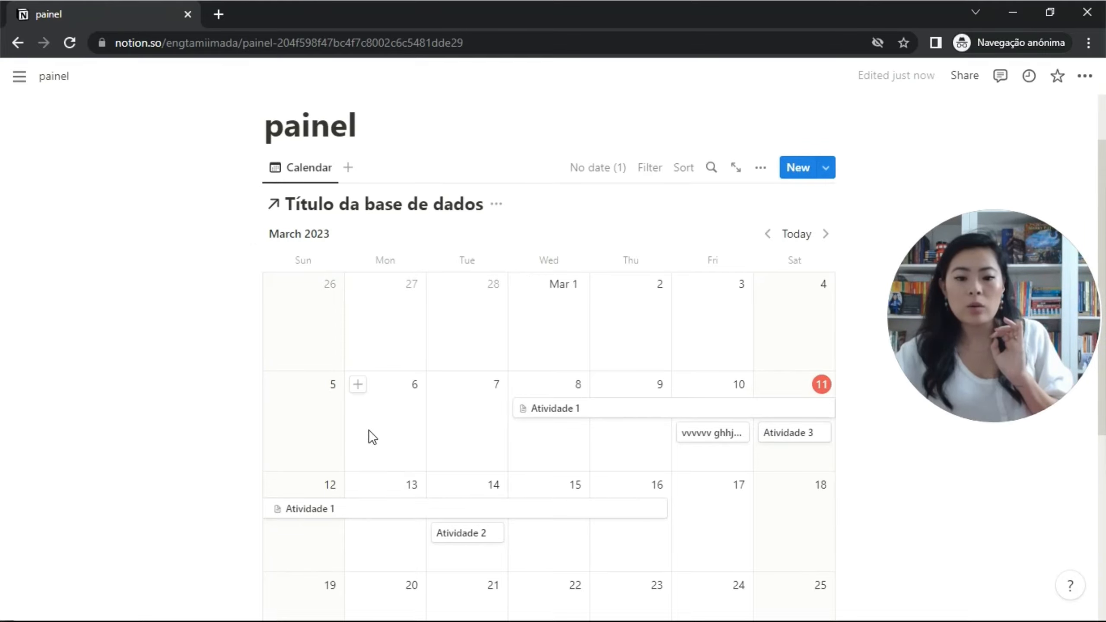
click(767, 386)
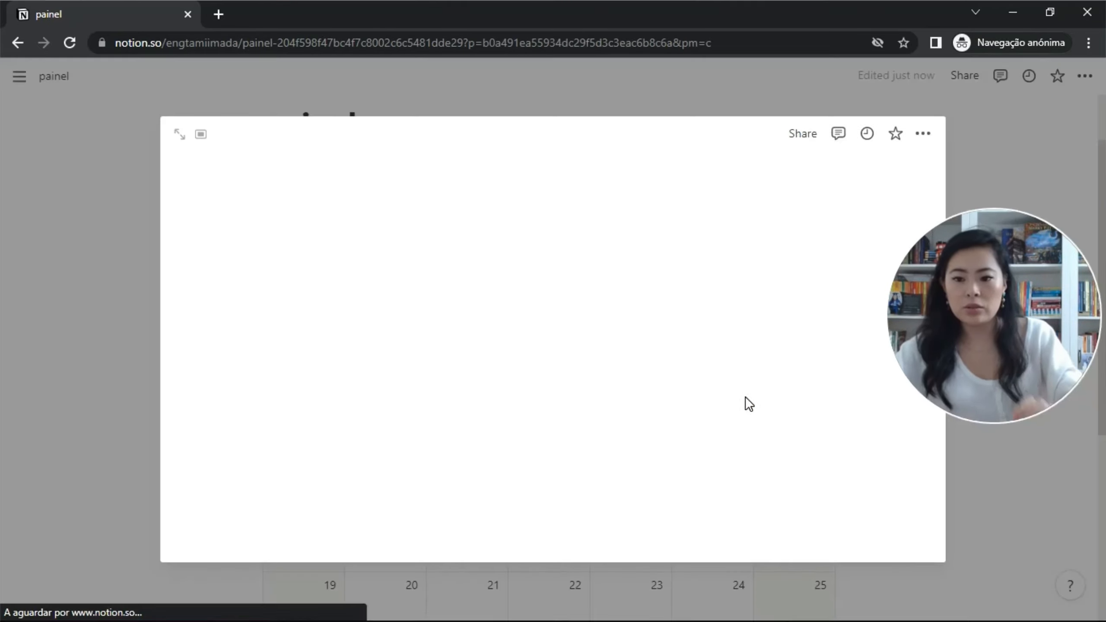
text(a)
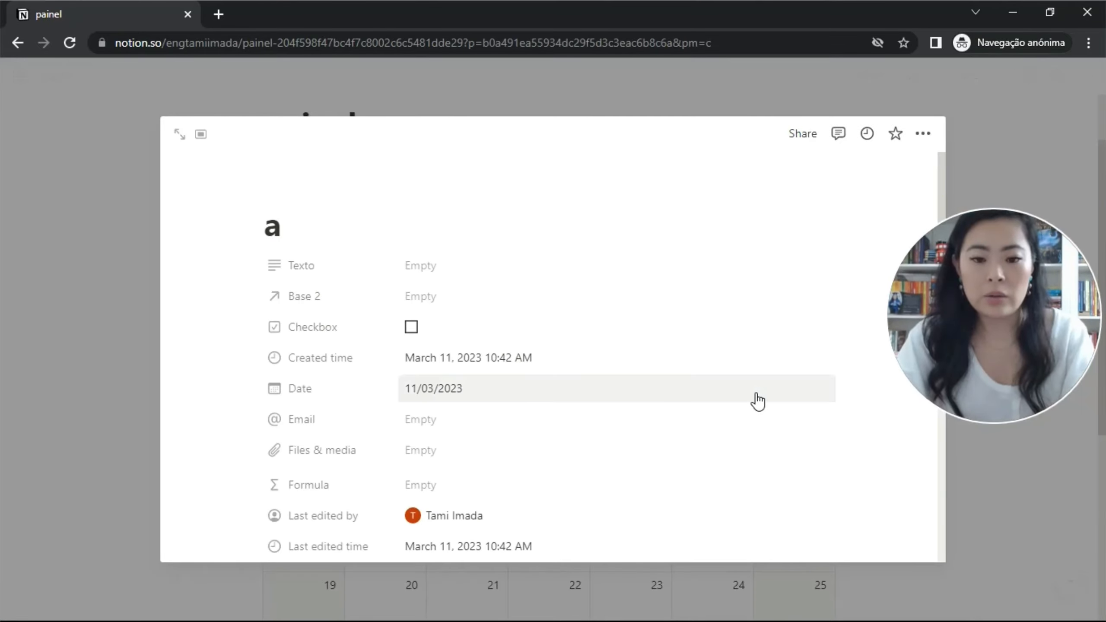
text(tividad)
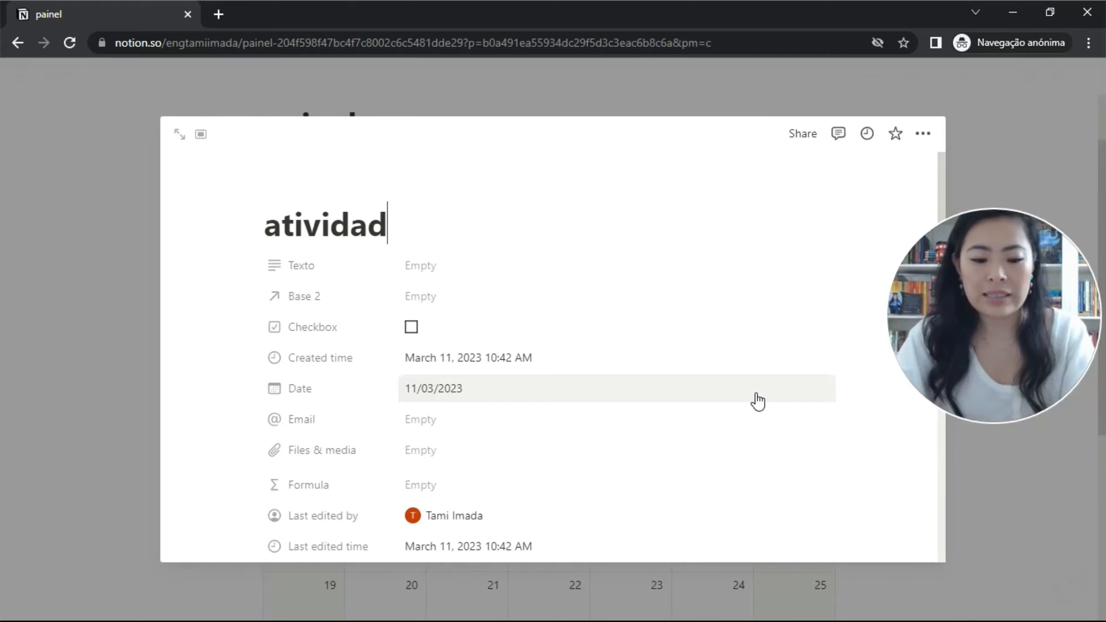
text(e 10)
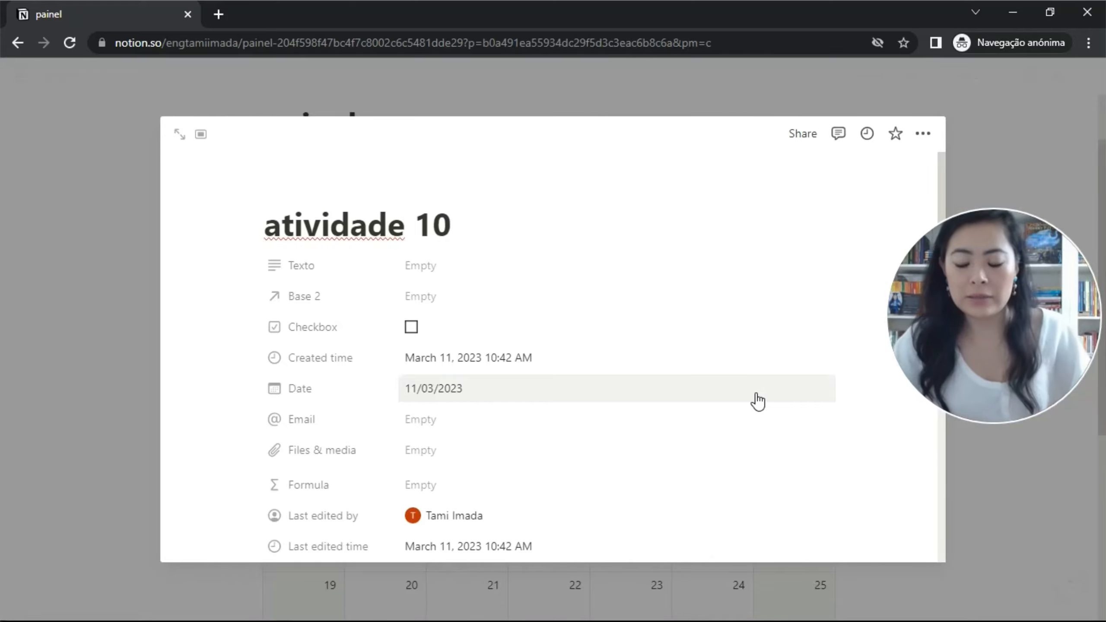
click(1038, 514)
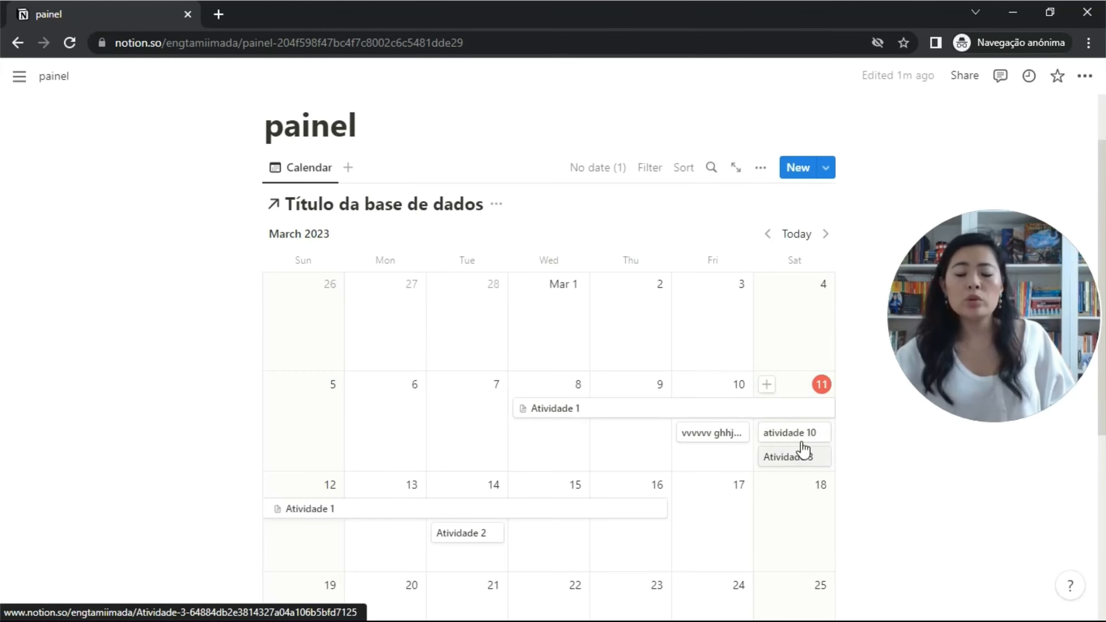
click(325, 207)
click(74, 77)
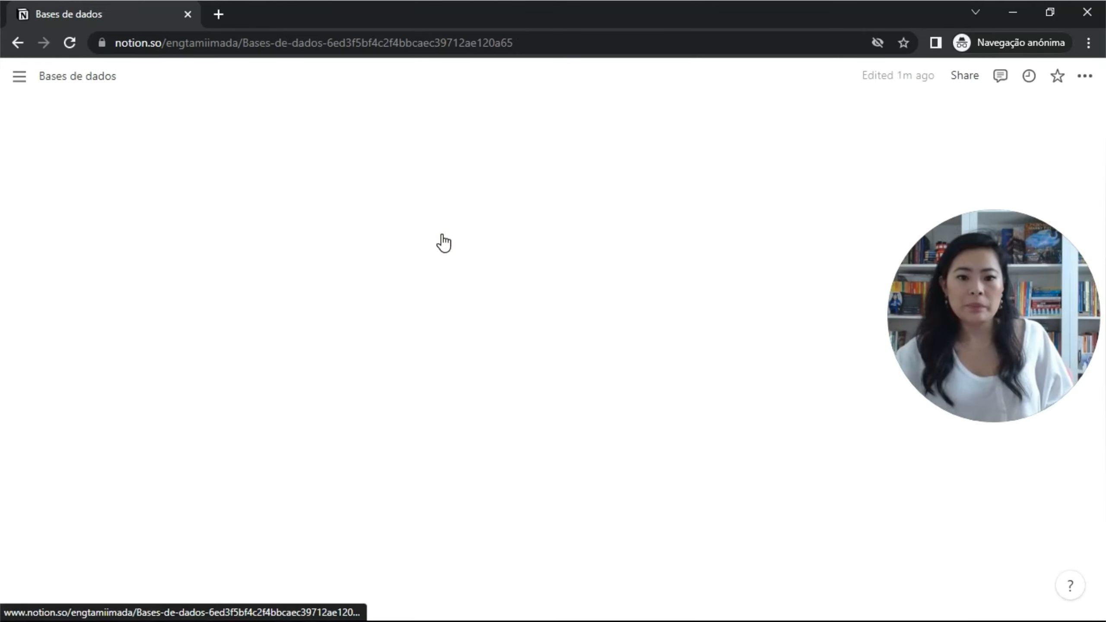
scroll(475, 235, down, 5)
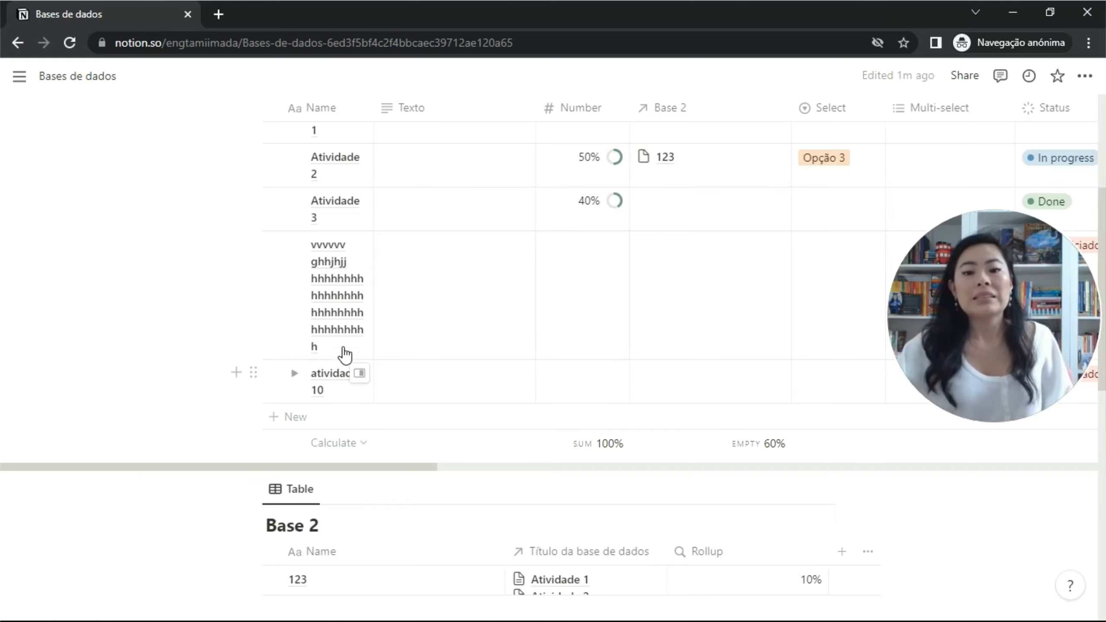
scroll(604, 297, up, 4)
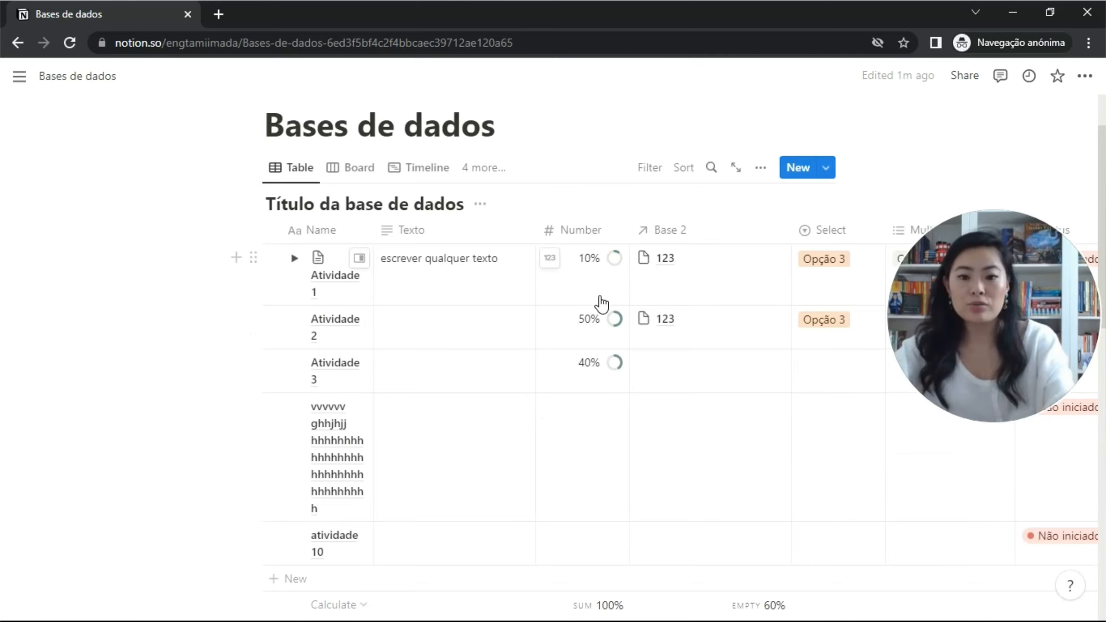
scroll(603, 304, right, 2)
scroll(602, 304, right, 2)
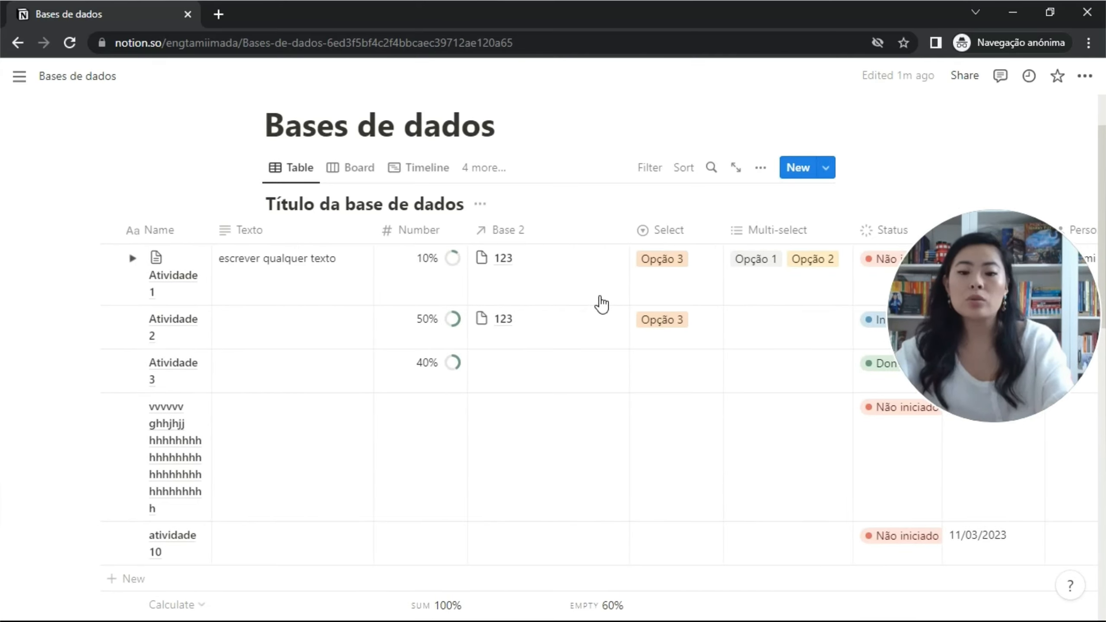
scroll(603, 305, right, 2)
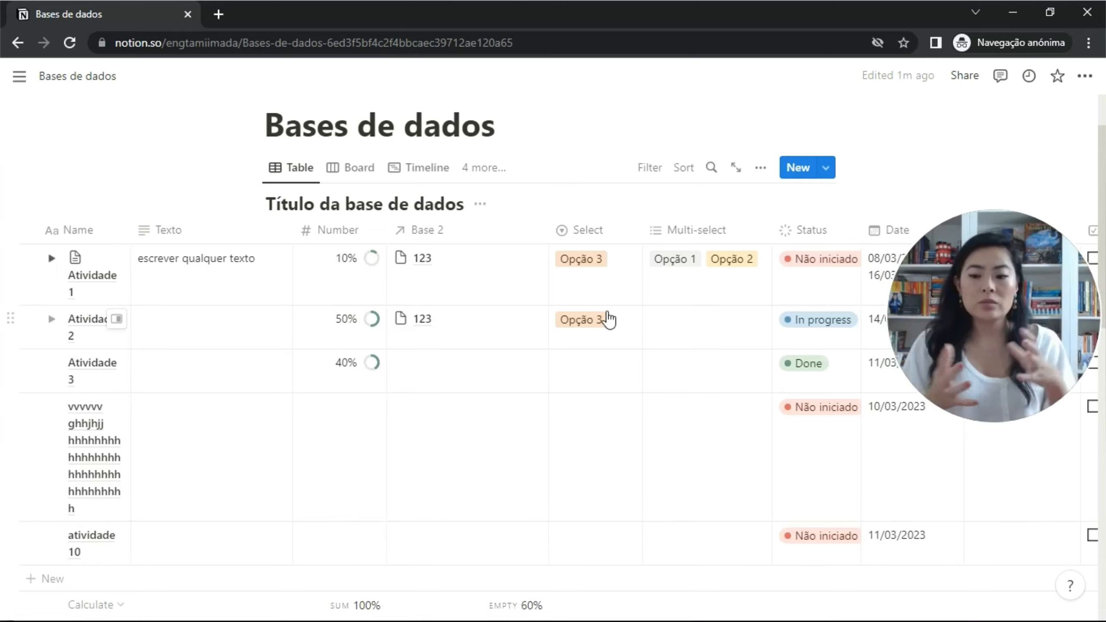